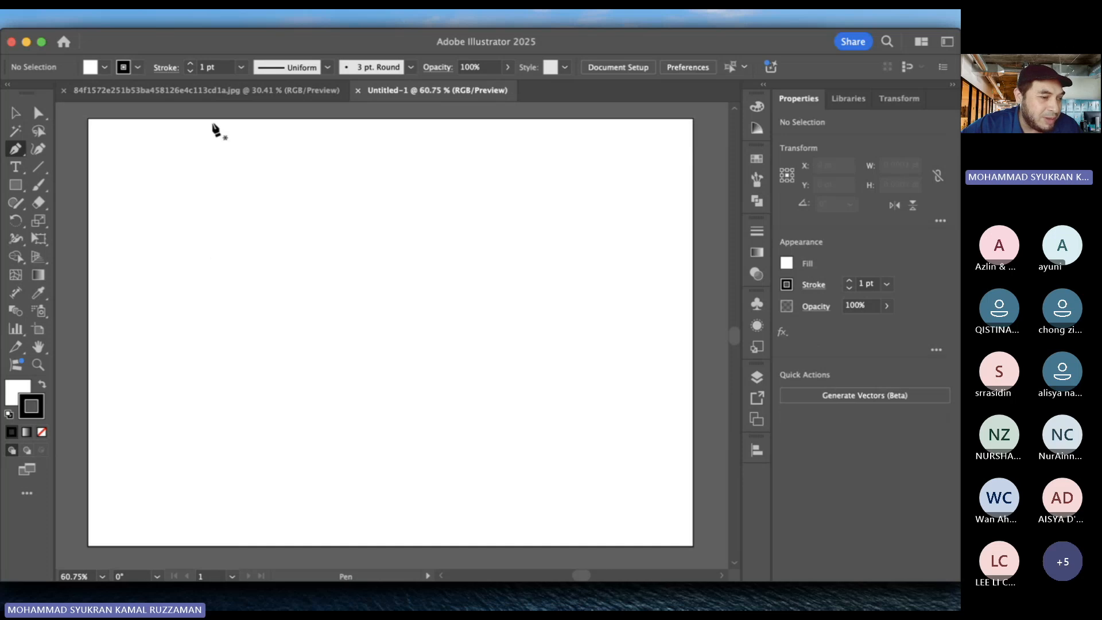
- Set the default fill colour to red, hex FF0000
left_click(18, 393)
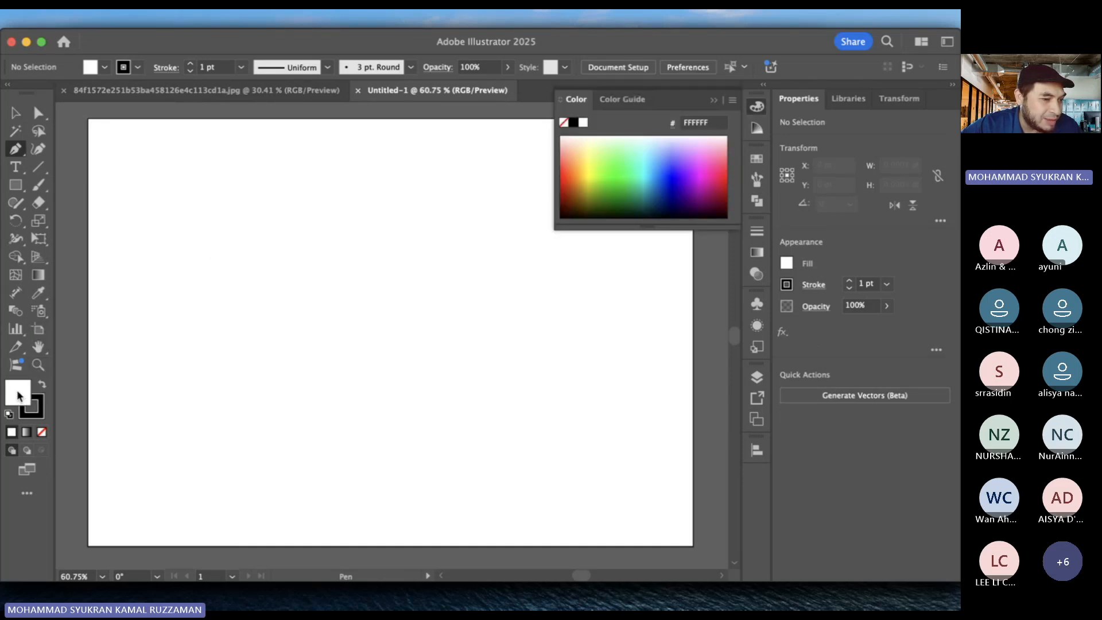
double_click(20, 396)
type("FF0000")
left_click(904, 295)
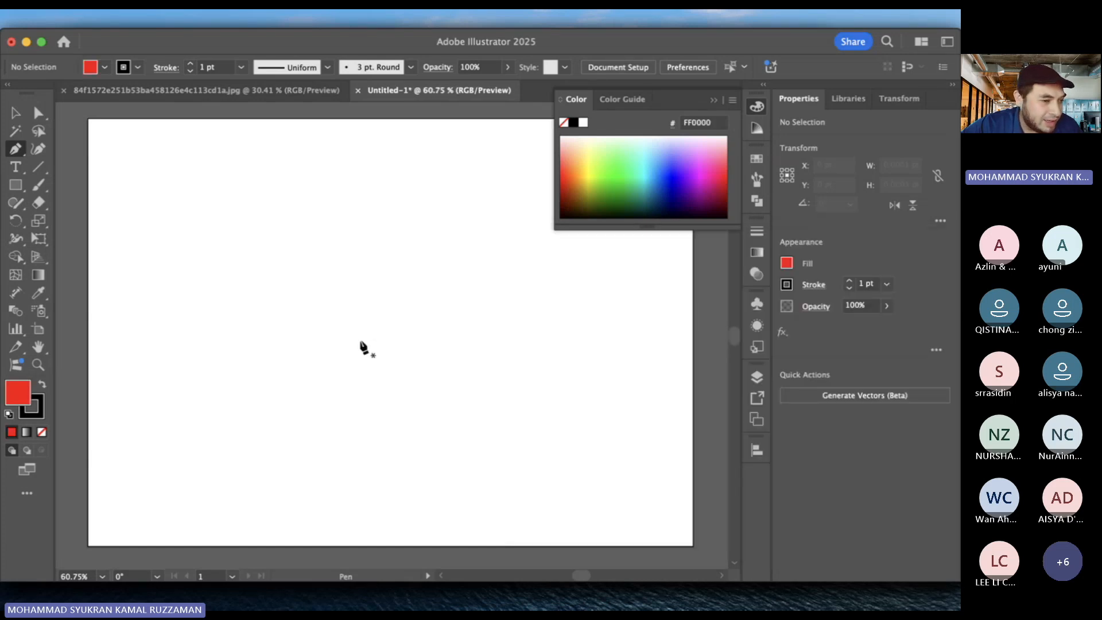
- Set the default stroke colour to black and the fill to None
double_click(44, 407)
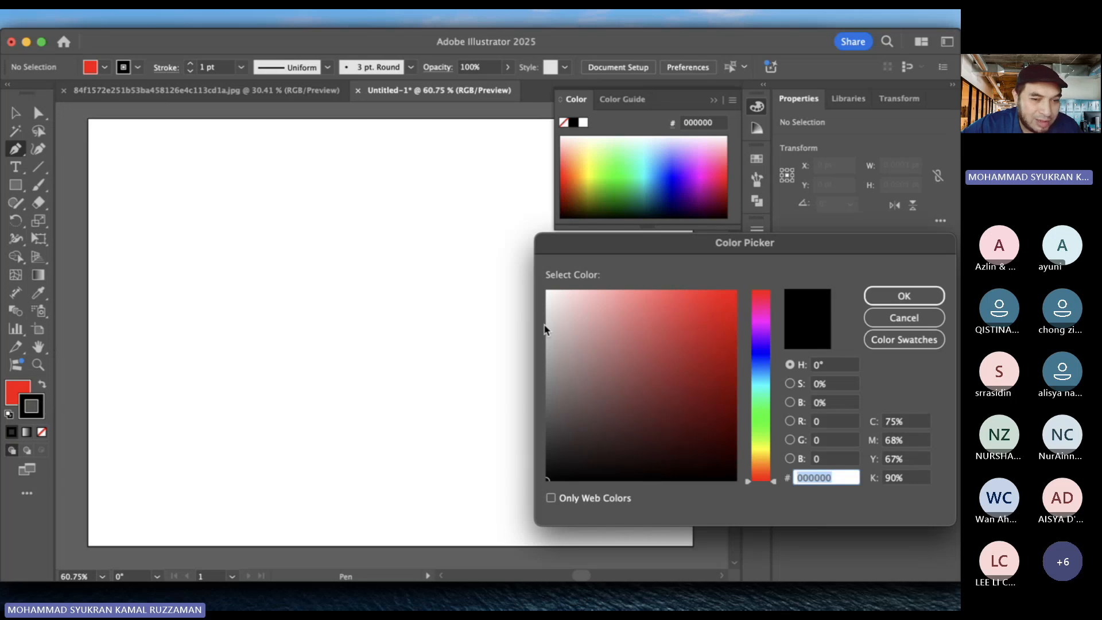
left_click_drag(658, 342, 533, 490)
left_click(904, 296)
left_click(17, 391)
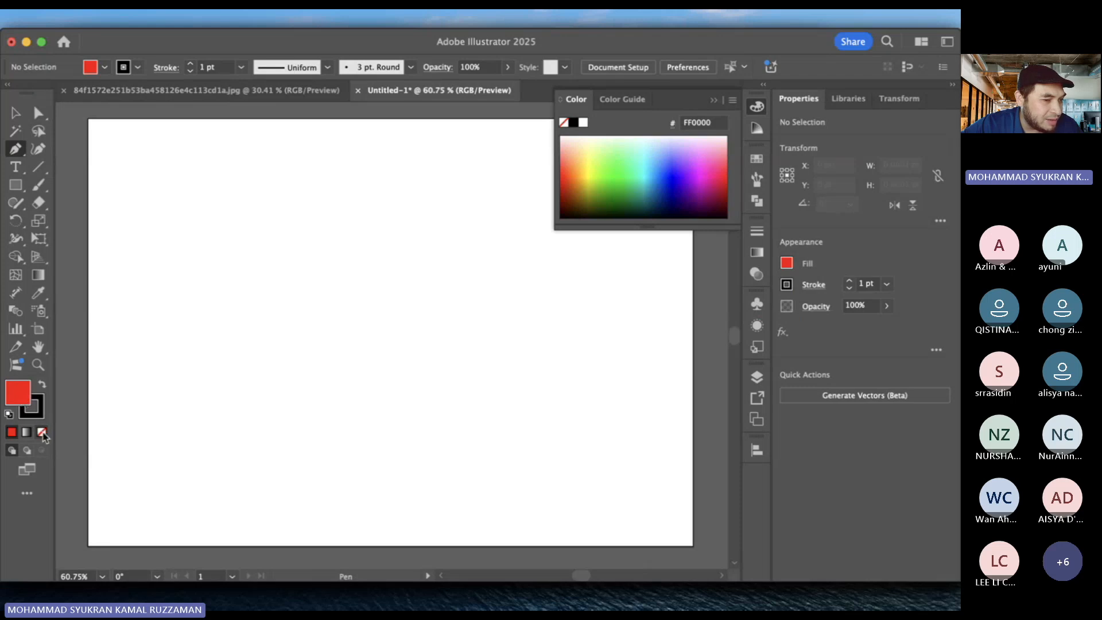
left_click(42, 433)
left_click(36, 406)
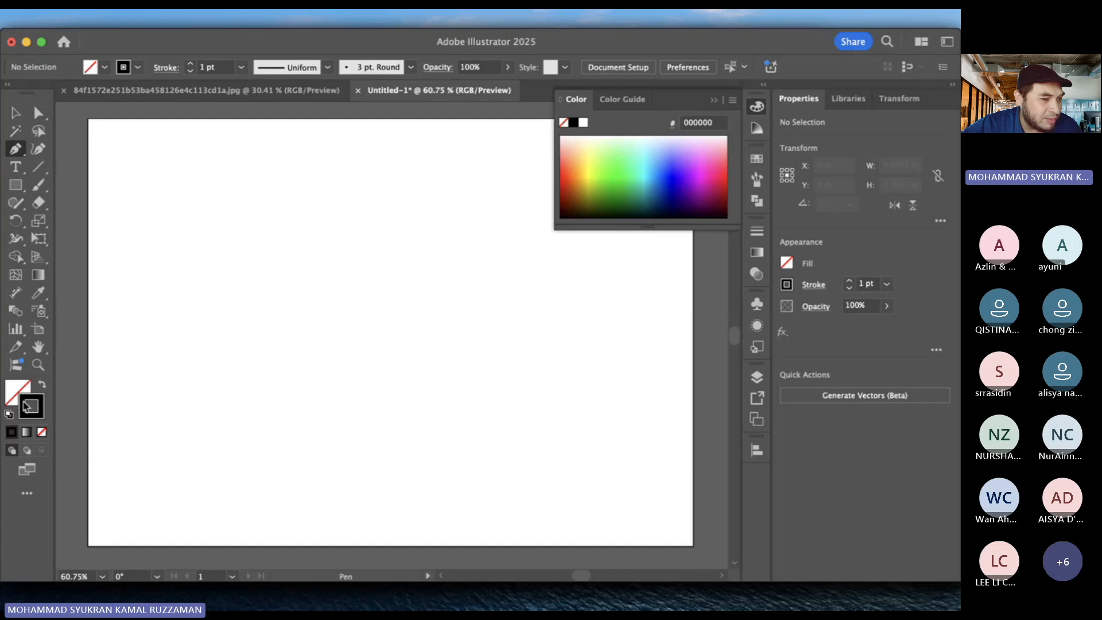
left_click(759, 107)
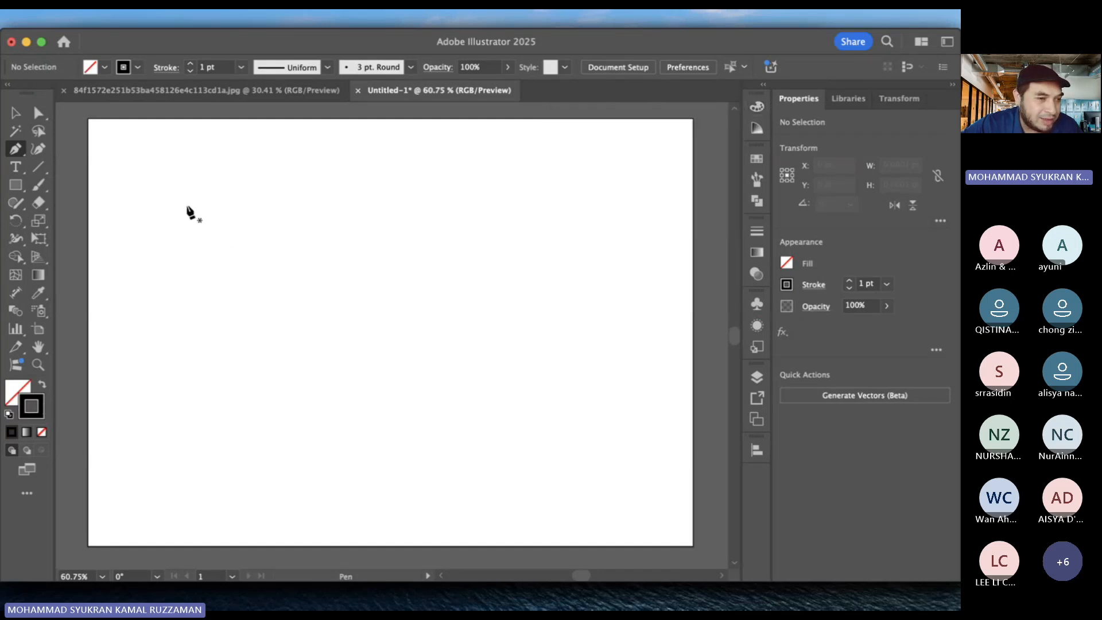
- Draw a closed, straight-sided eight-point shape with a V notch in its upper edge using the Pen tool, about 374 pt wide and 207 pt high
left_click(280, 205)
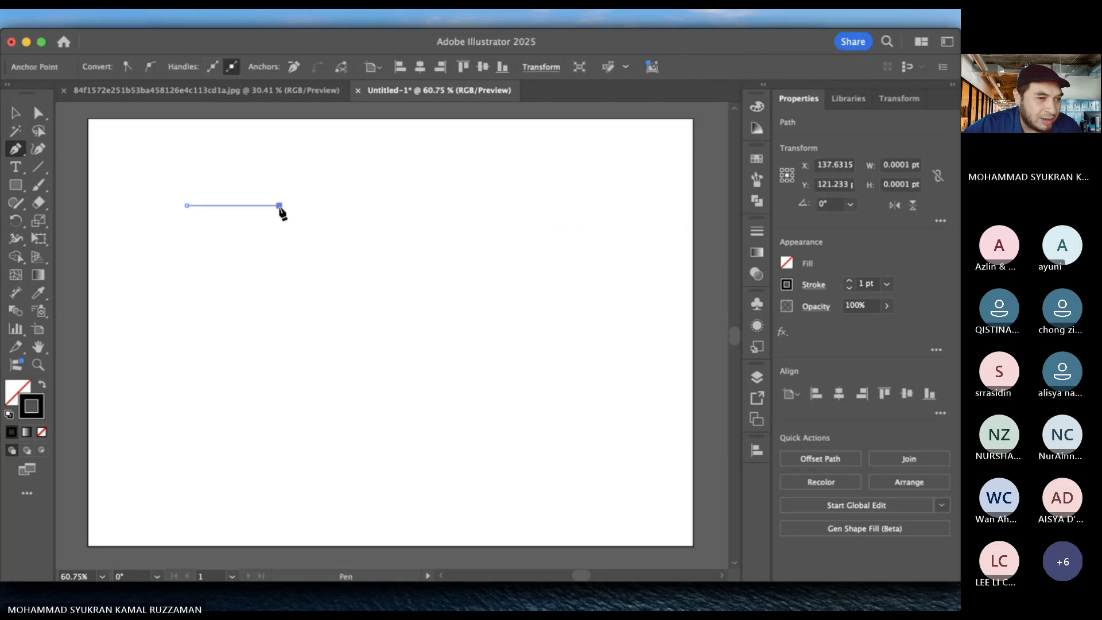
left_click(310, 251)
left_click(344, 210)
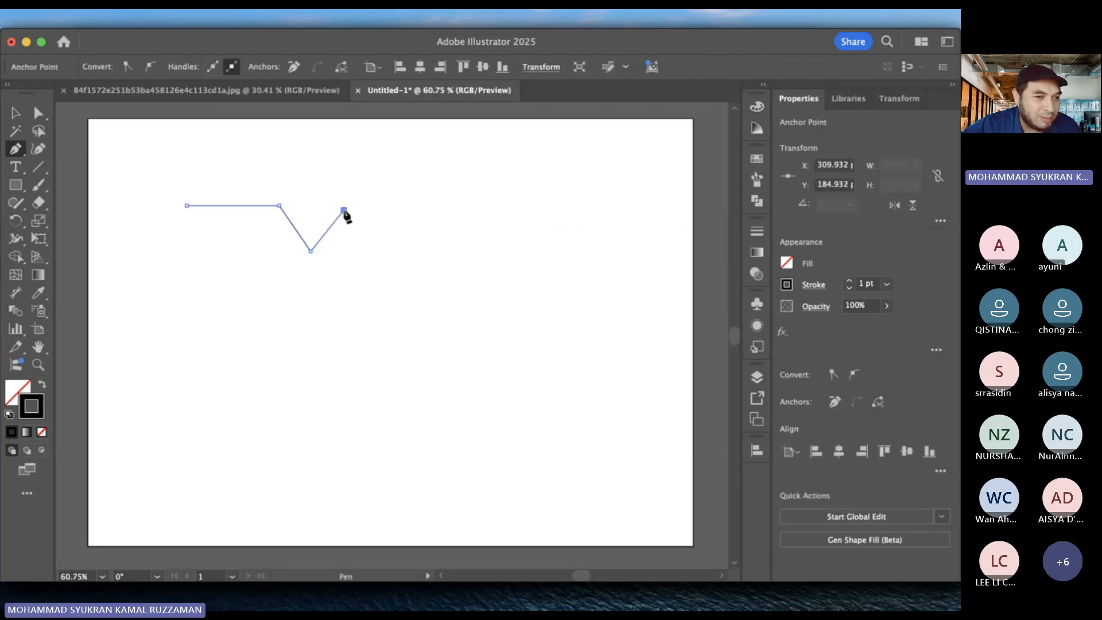
left_click(408, 211)
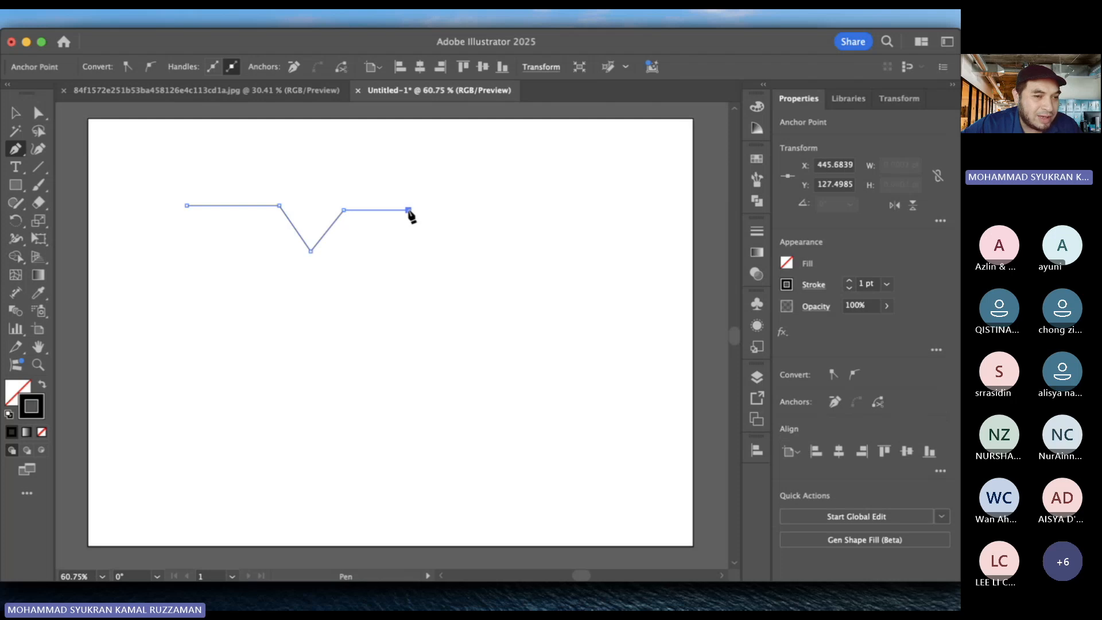
left_click(430, 300)
left_click(284, 354)
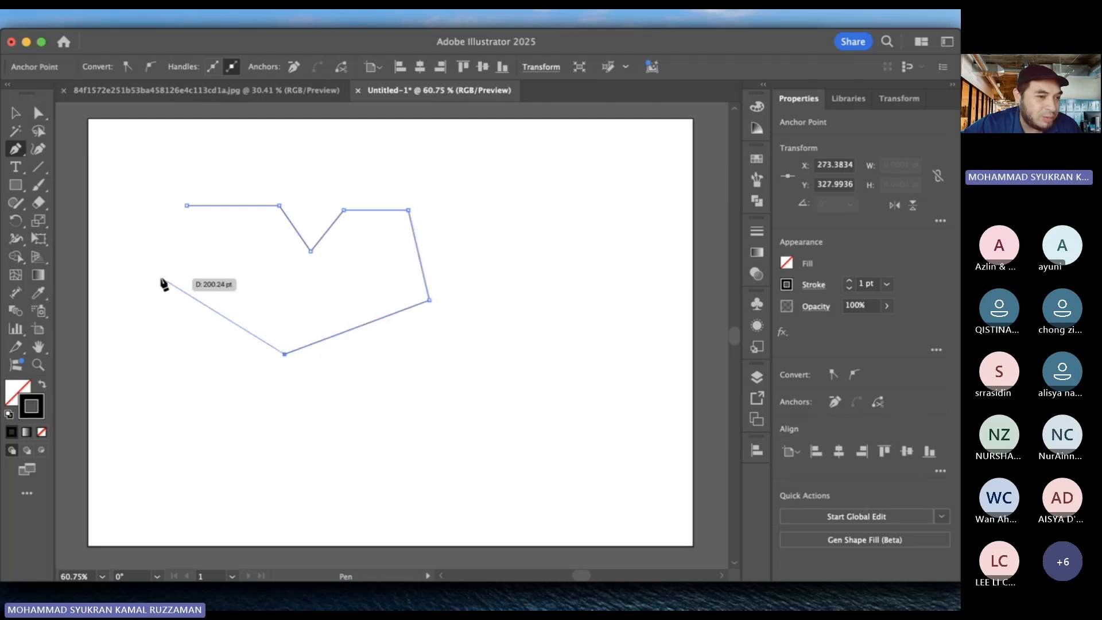
left_click(160, 280)
left_click(187, 205)
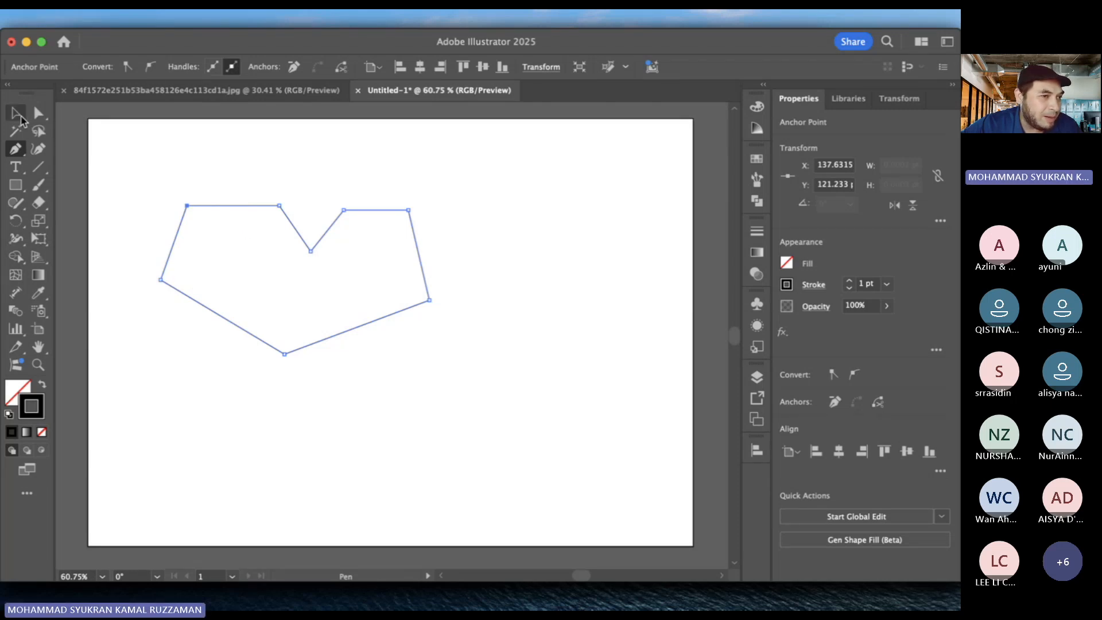
- Select the whole notched shape and set its stroke colour to bright red
left_click(21, 120)
left_click_drag(117, 133, 513, 428)
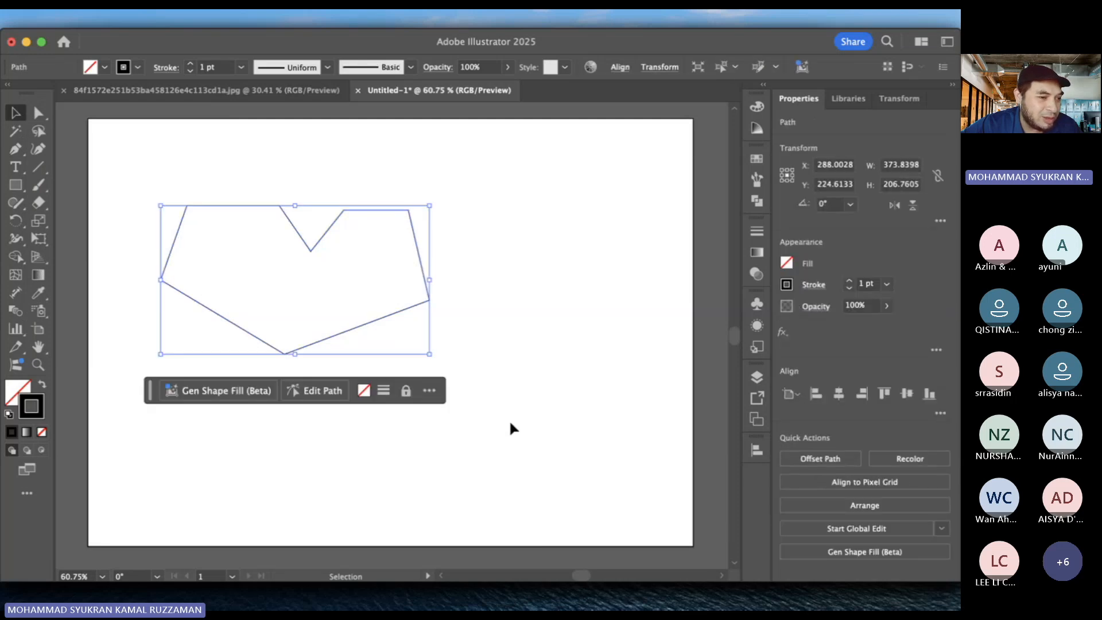
double_click(36, 410)
left_click(715, 290)
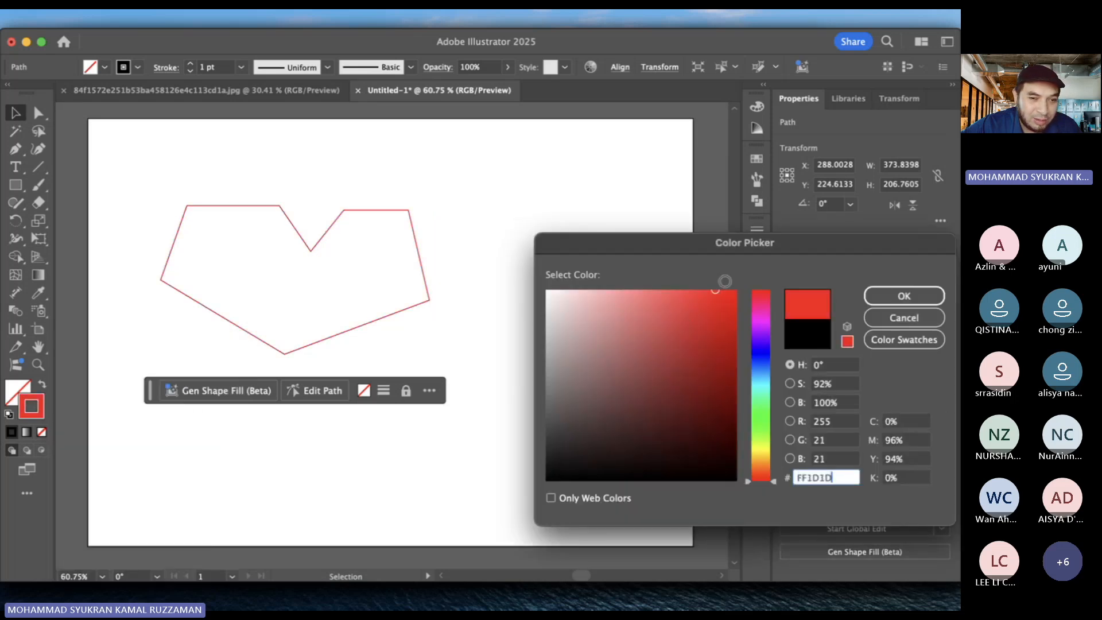
left_click(881, 296)
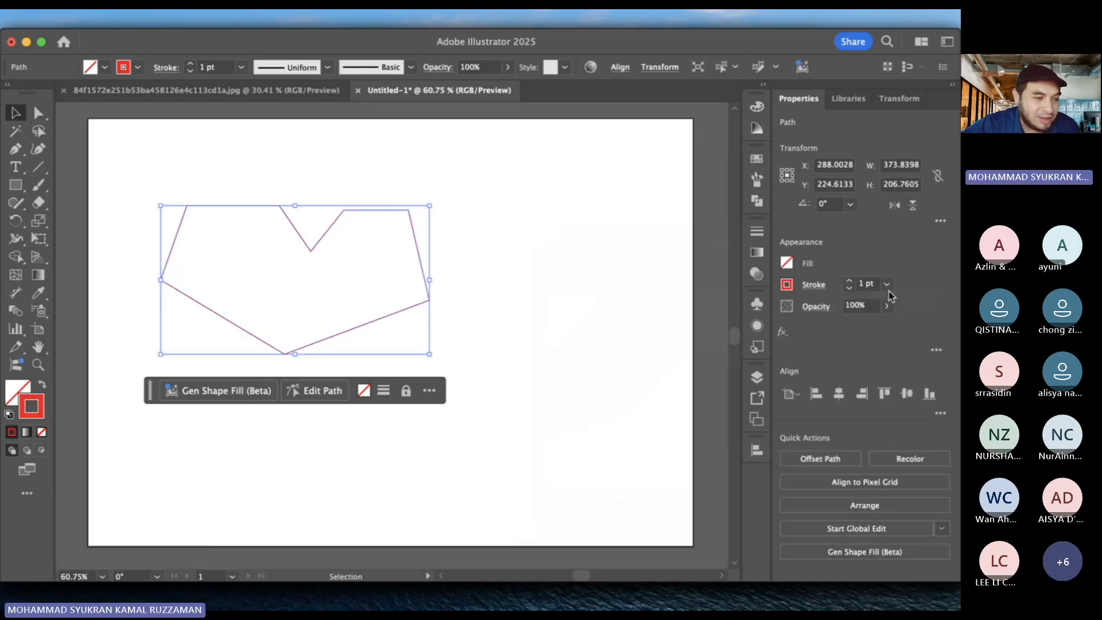
- Fill the notched shape with pure blue, hex 000DFF, and deselect it
double_click(14, 391)
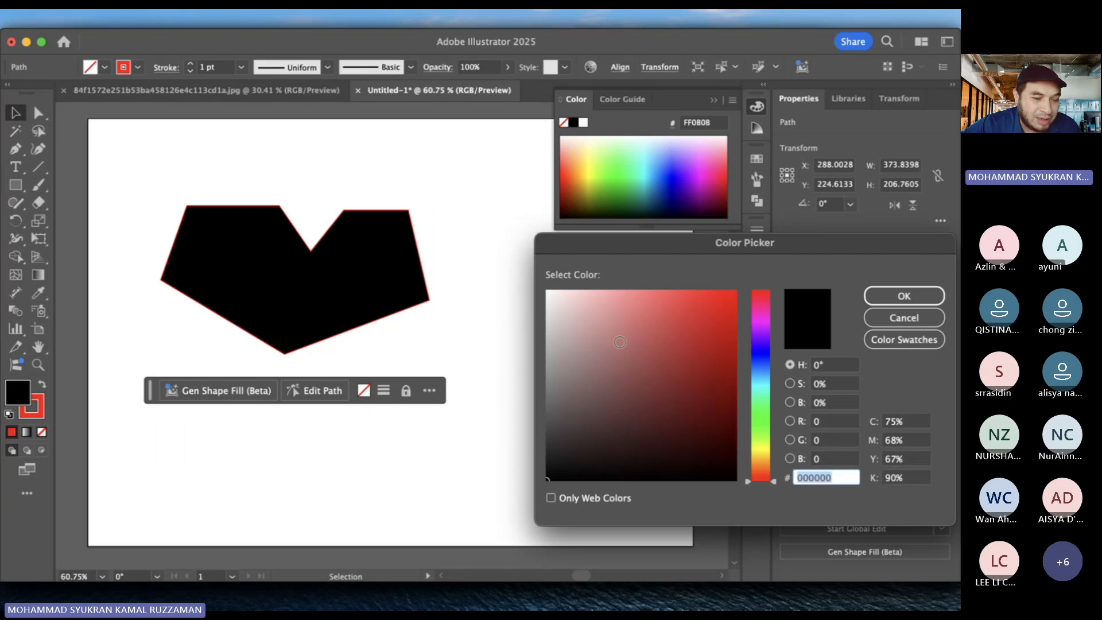
mouse_move(687, 363)
left_mouse_down()
mouse_move(649, 307)
mouse_move(615, 308)
mouse_move(687, 384)
left_mouse_up()
left_click(762, 354)
left_click_drag(717, 316, 747, 286)
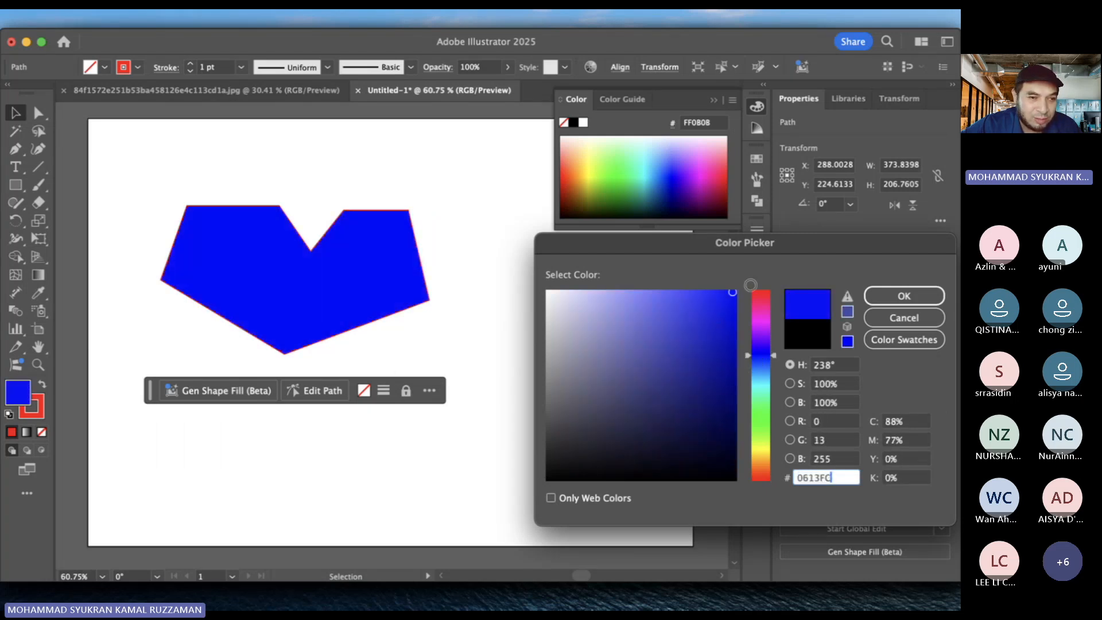
left_click(928, 296)
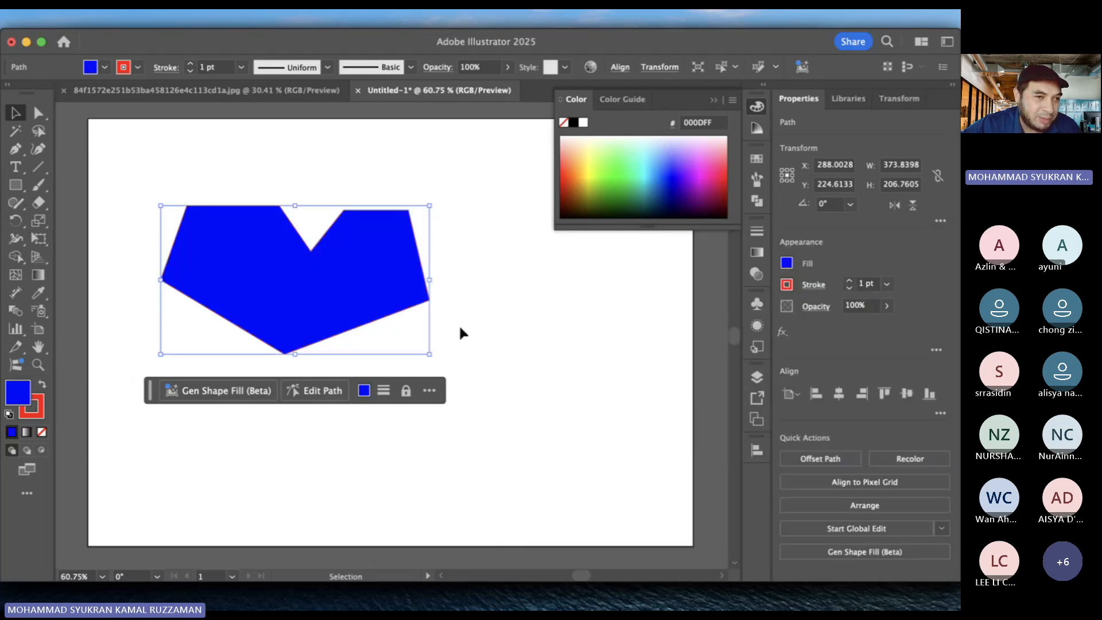
left_click(491, 298)
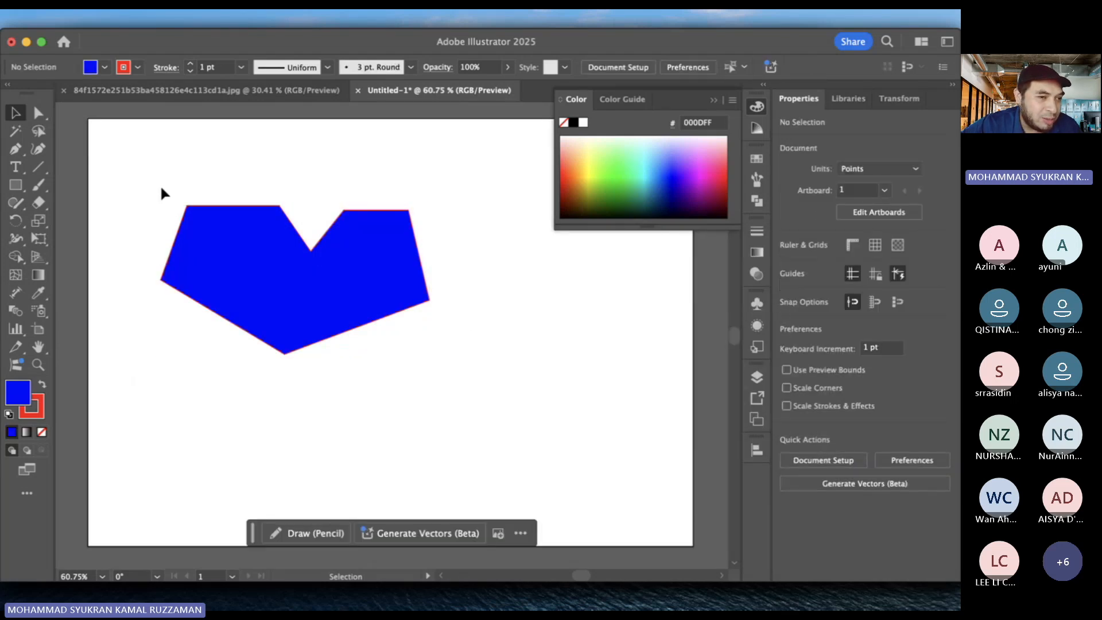
- Set the blue shape's stroke weight to 4 pt and deselect it
left_click_drag(160, 184, 414, 343)
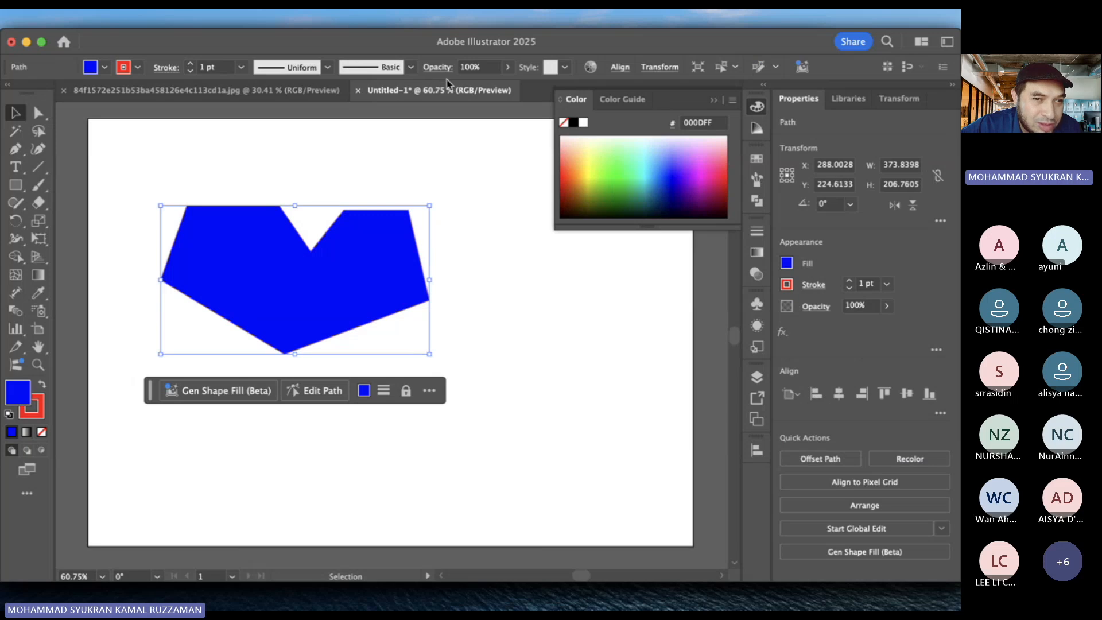
left_click(242, 67)
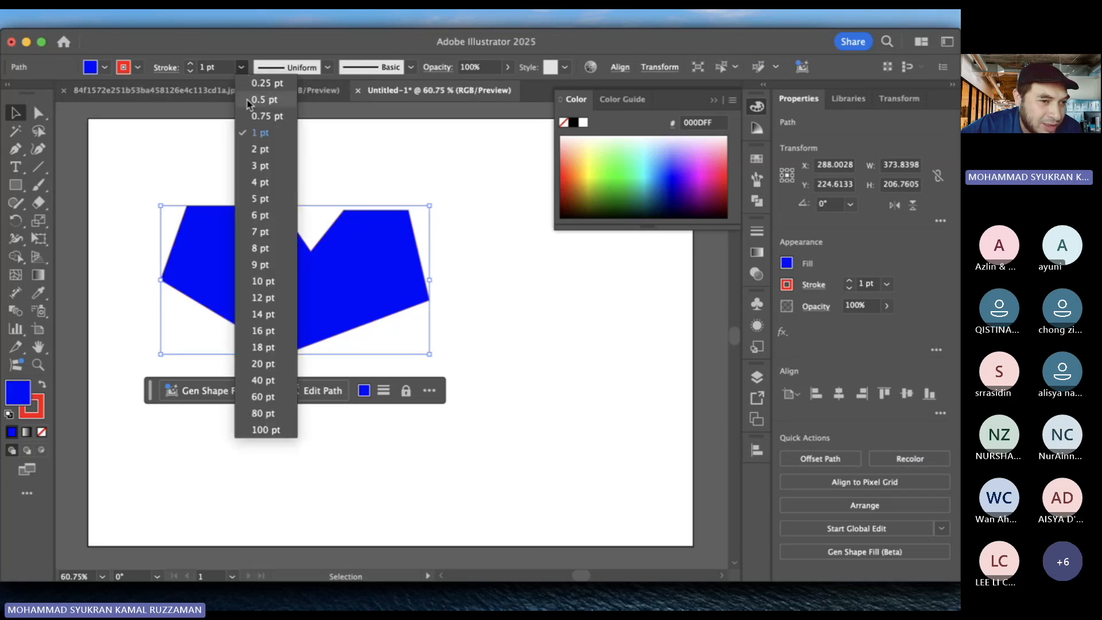
left_click(262, 185)
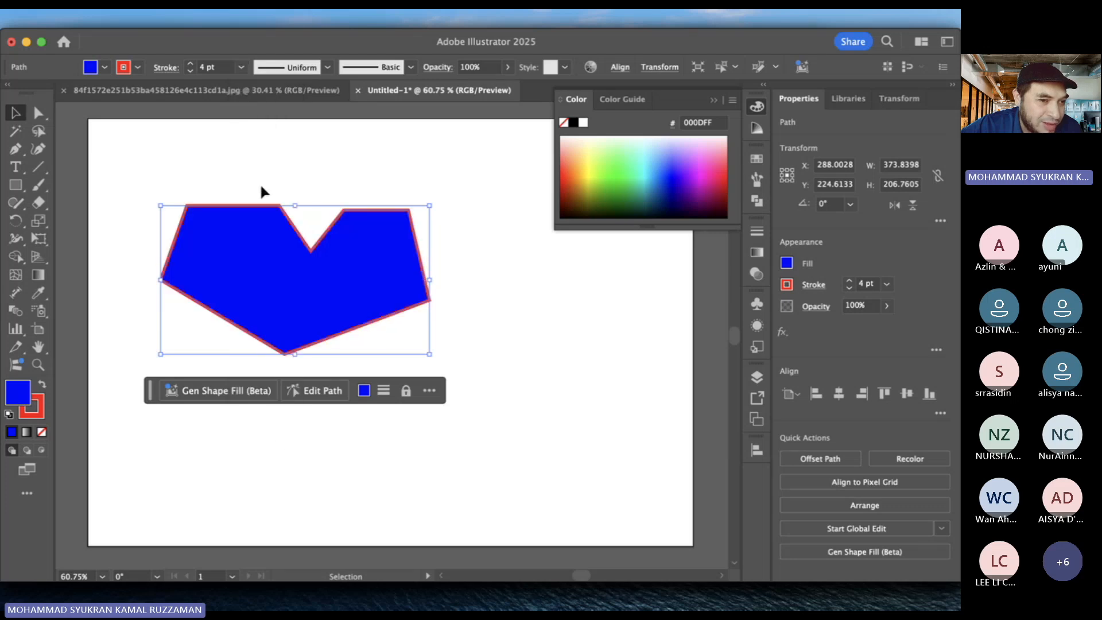
left_click(263, 178)
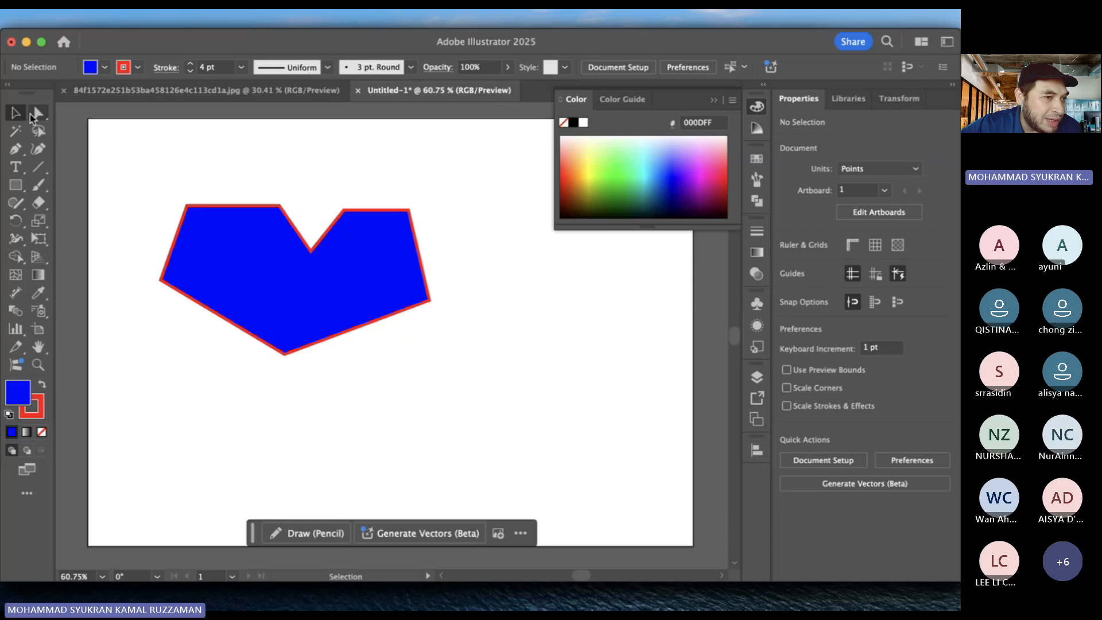
- Use Direct Selection to move the shape's upper-left anchor point down and inward, and the notch point slightly down
left_click_drag(37, 114, 63, 115)
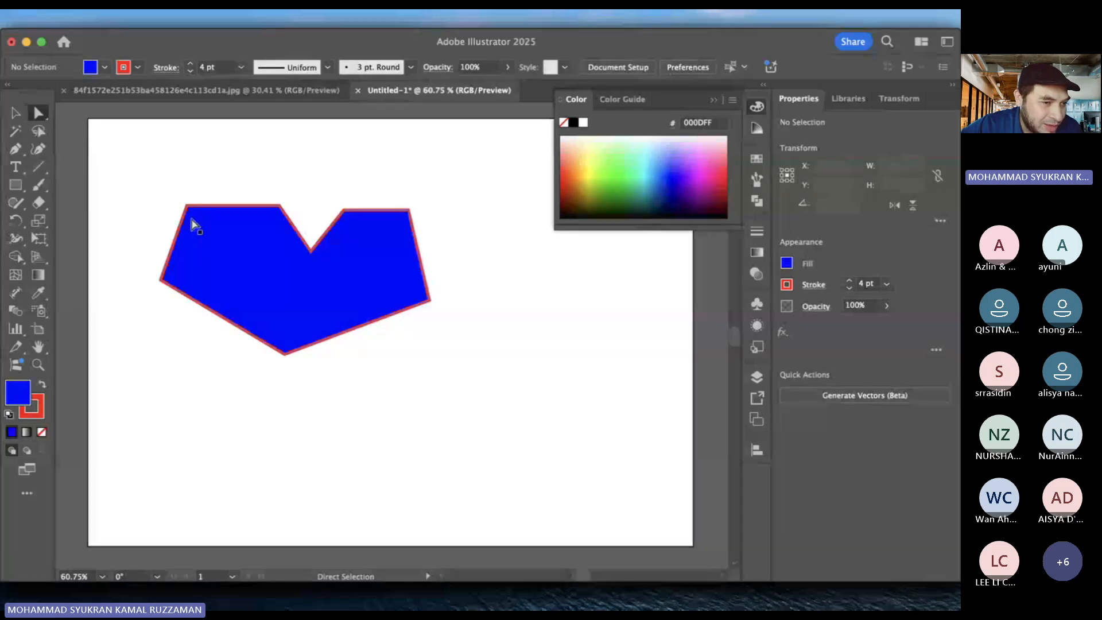
left_click(186, 205)
left_click_drag(186, 212, 214, 259)
left_click(311, 251)
mouse_move(313, 281)
left_mouse_down()
mouse_move(308, 262)
mouse_move(322, 256)
mouse_move(305, 266)
left_mouse_up()
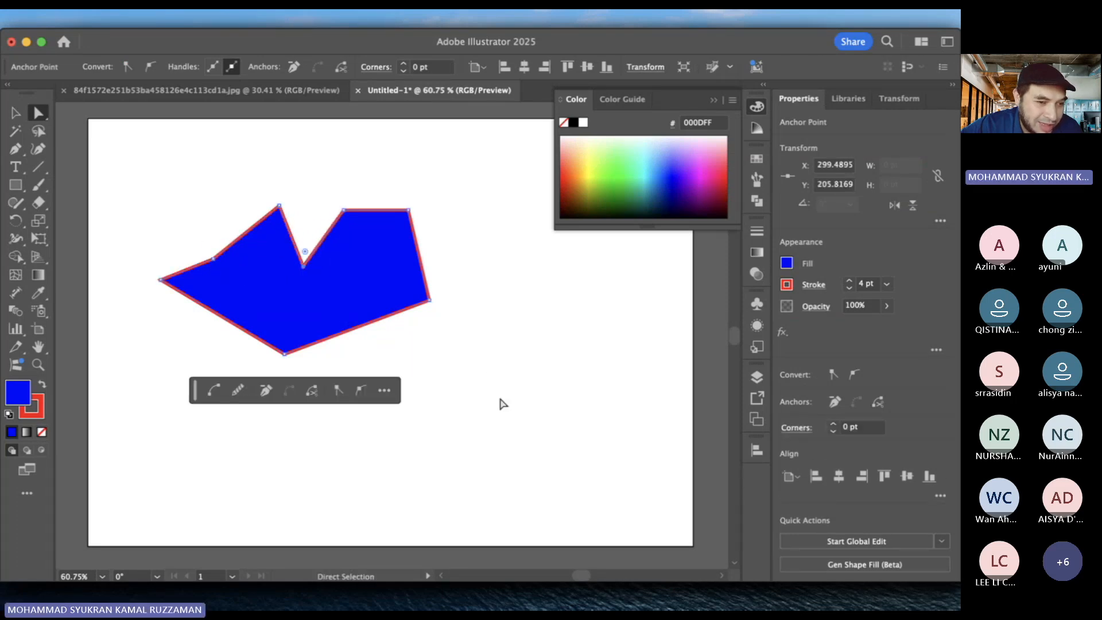
- Move the shape's two lower-right anchor points down together, and the three anchor points around the notch up and slightly left
left_click_drag(488, 284, 266, 432)
left_click_drag(285, 355, 285, 395)
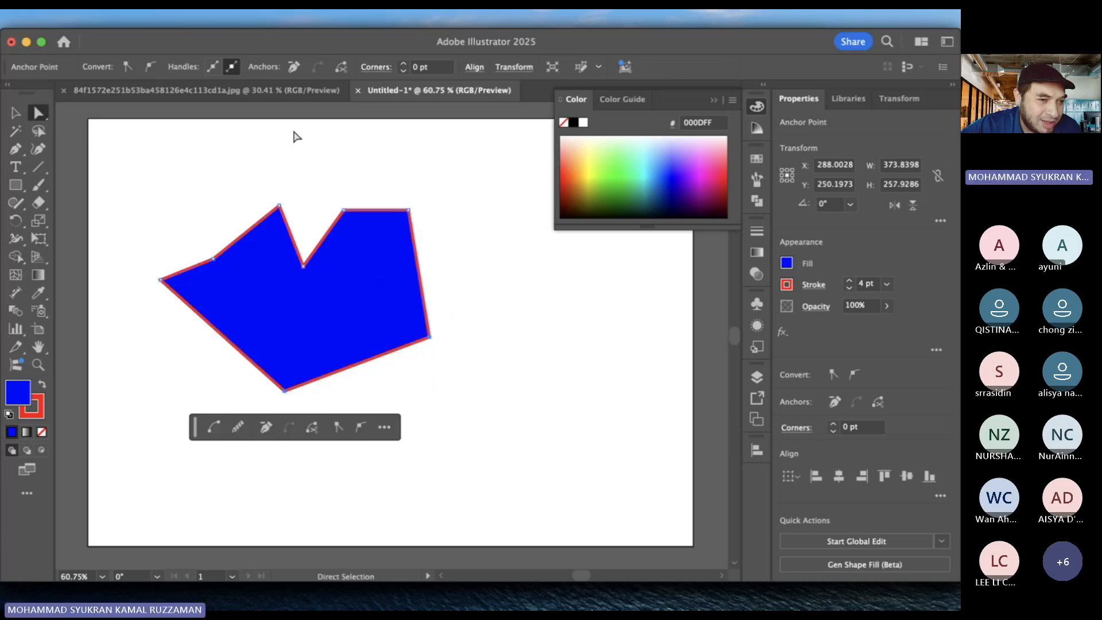
left_click(232, 184)
left_click_drag(229, 176, 356, 298)
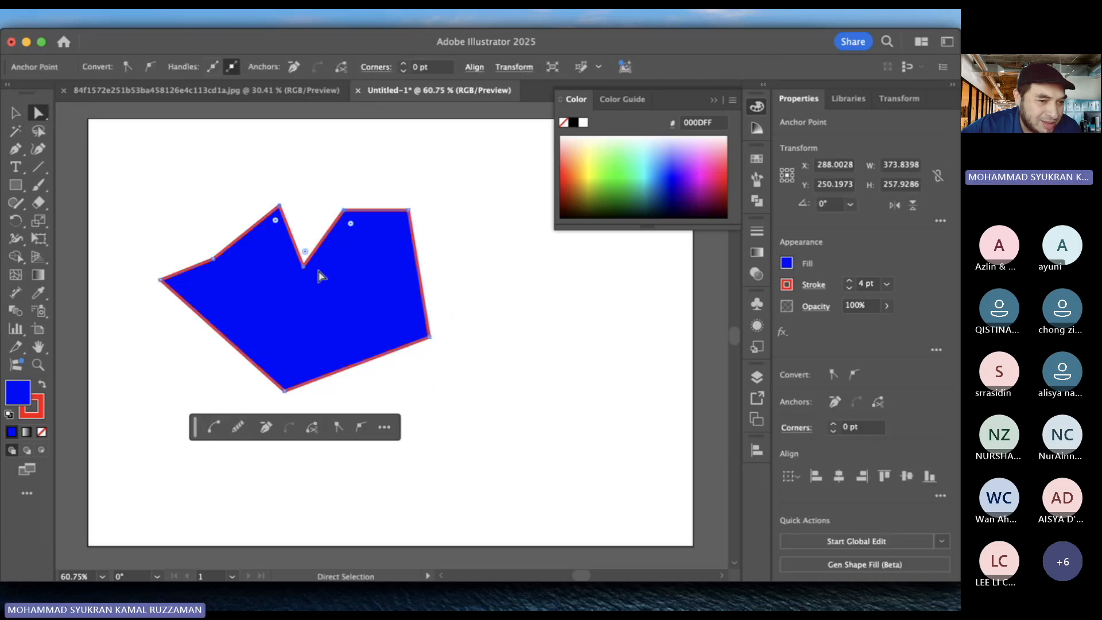
left_click_drag(305, 270, 294, 240)
left_click(407, 177)
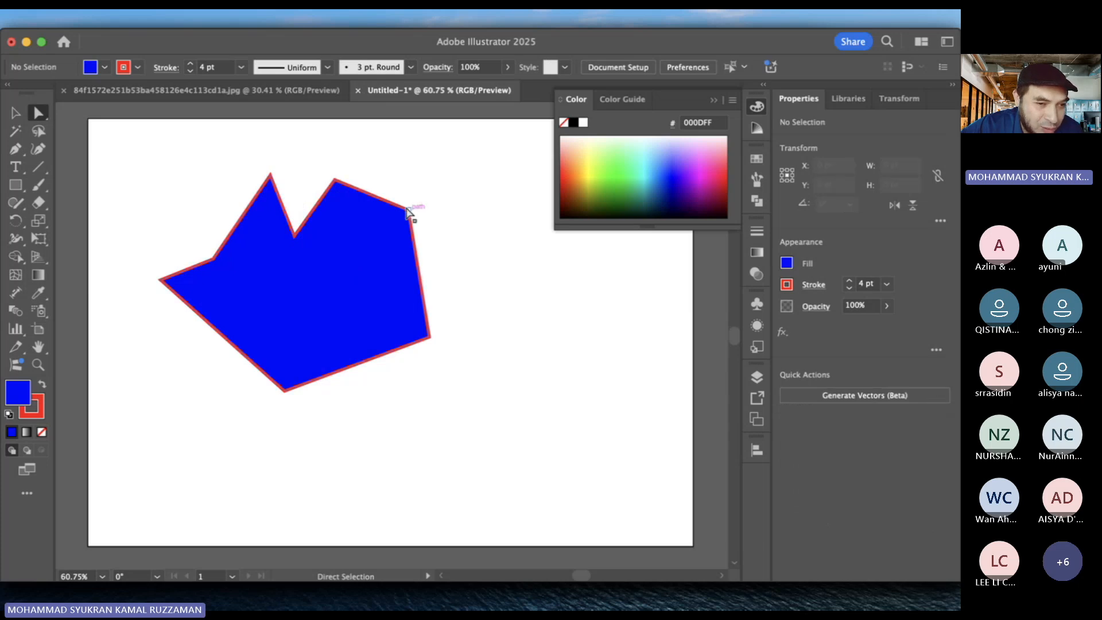
- Select both anchor points of the shape's right edge and move them together outward and slightly up
left_click(408, 209)
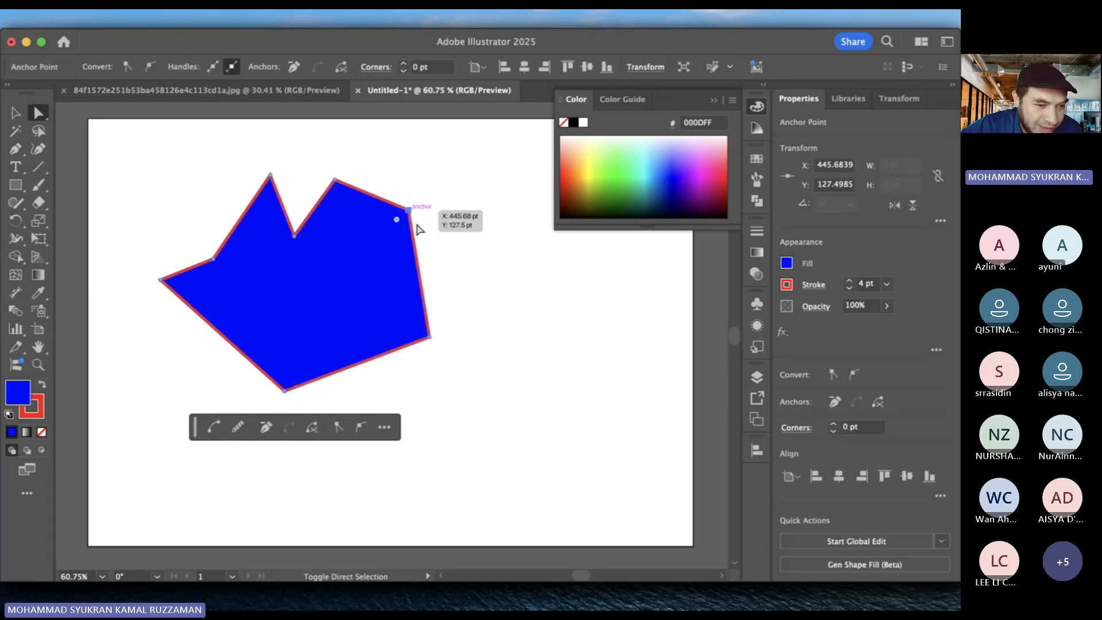
left_click(430, 338, "shift")
left_click_drag(430, 339, 451, 322)
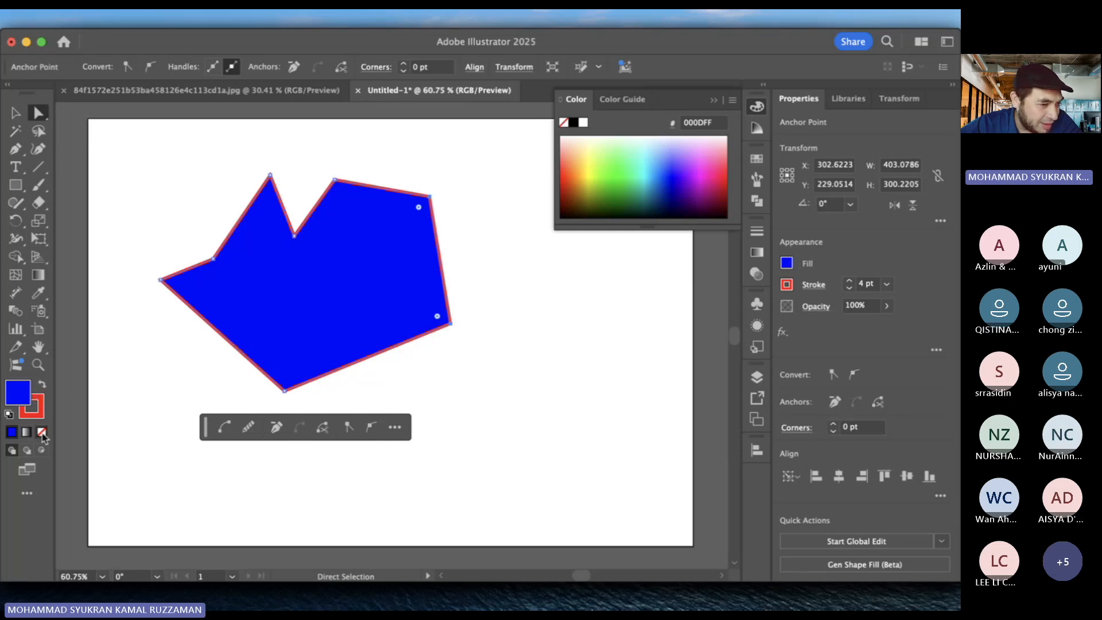
- Remove the shape's blue fill and delete the whole shape from the artboard
left_click(42, 433)
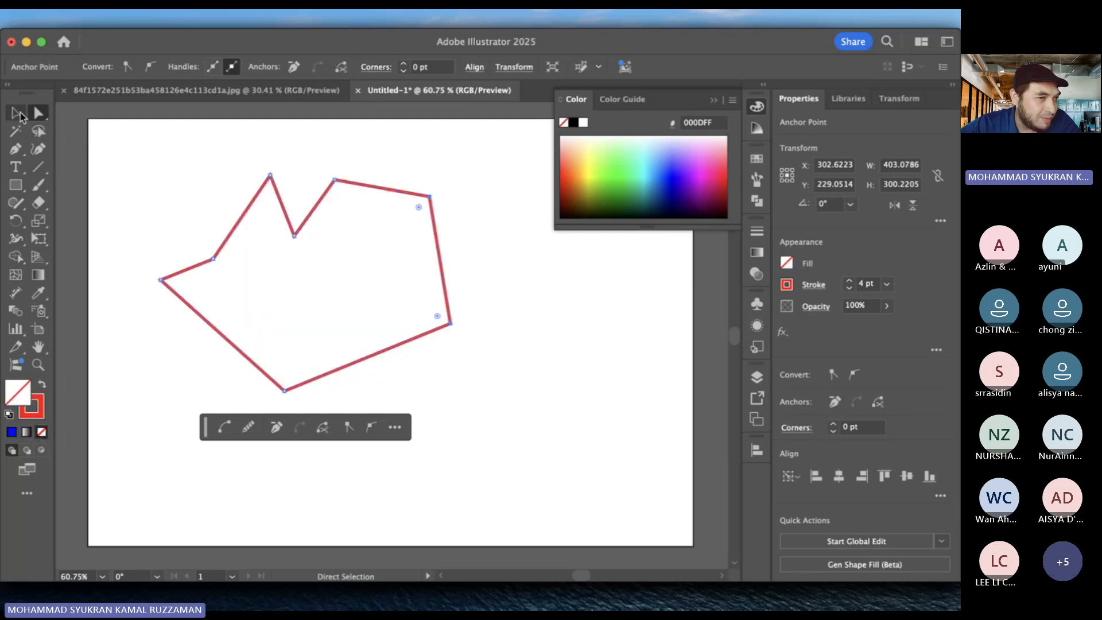
left_click(17, 113)
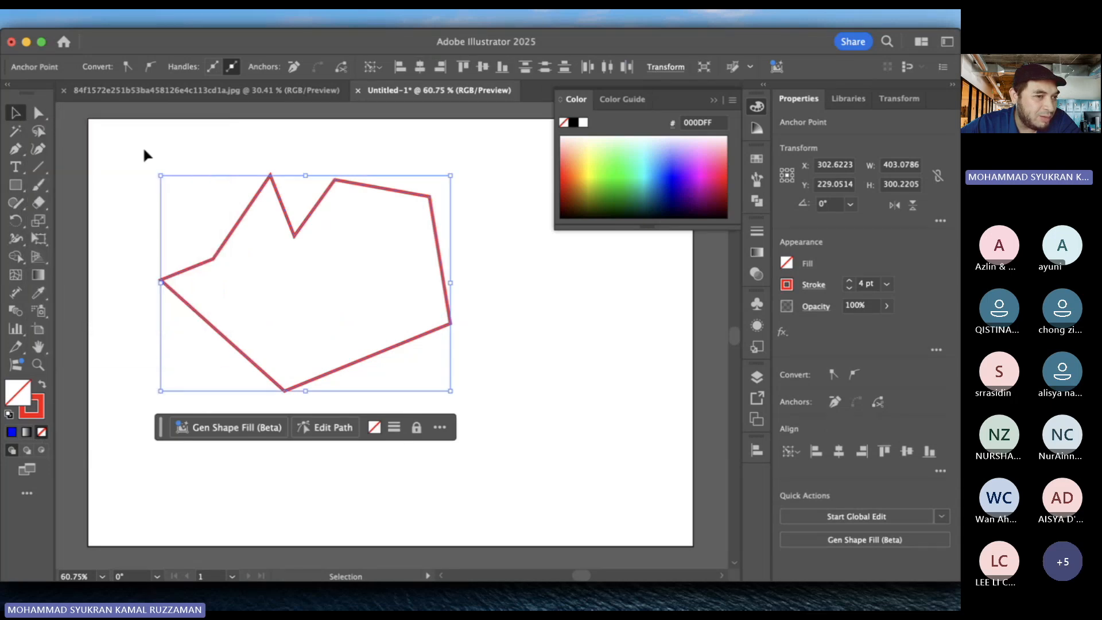
left_click(143, 148)
left_click_drag(138, 152, 551, 417)
left_click(552, 416)
key("Delete")
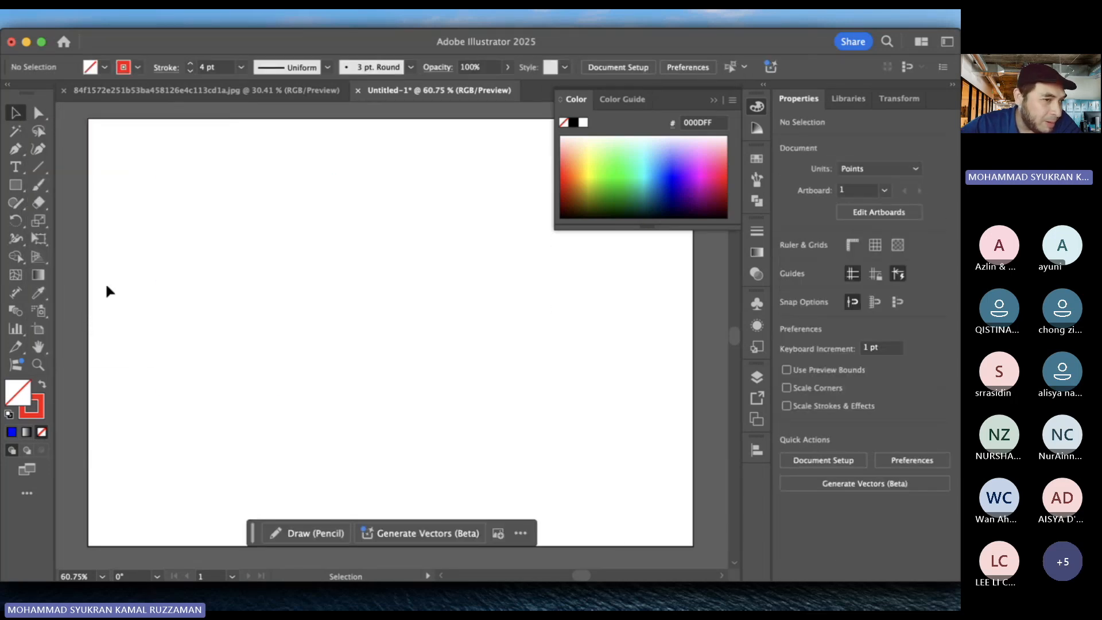
- Draw a closed curved shape with the Pen tool, with a wavy top, rounded right end and shallow curved underside ending at the start point
left_click_drag(13, 151, 68, 152)
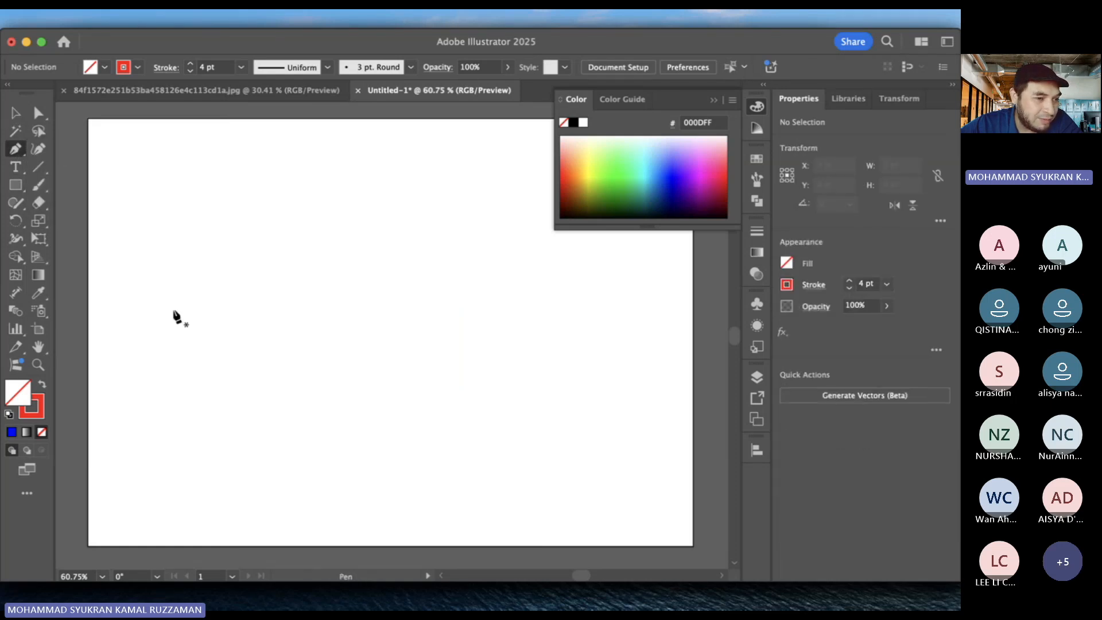
left_click(216, 267)
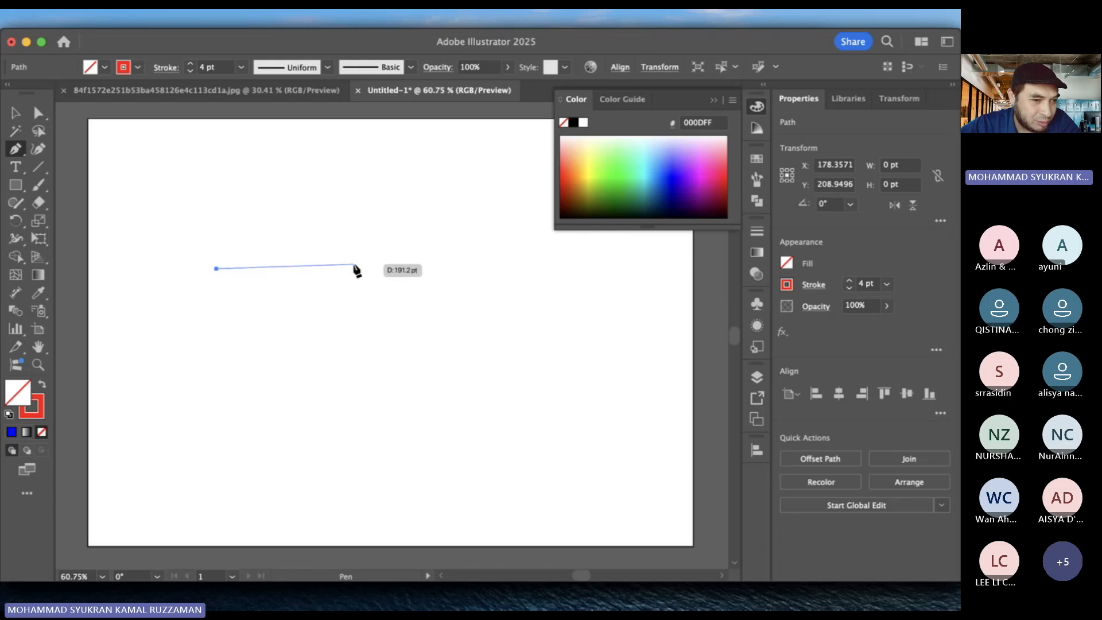
mouse_move(354, 268)
left_mouse_down()
mouse_move(438, 329)
mouse_move(448, 214)
mouse_move(438, 325)
left_mouse_up()
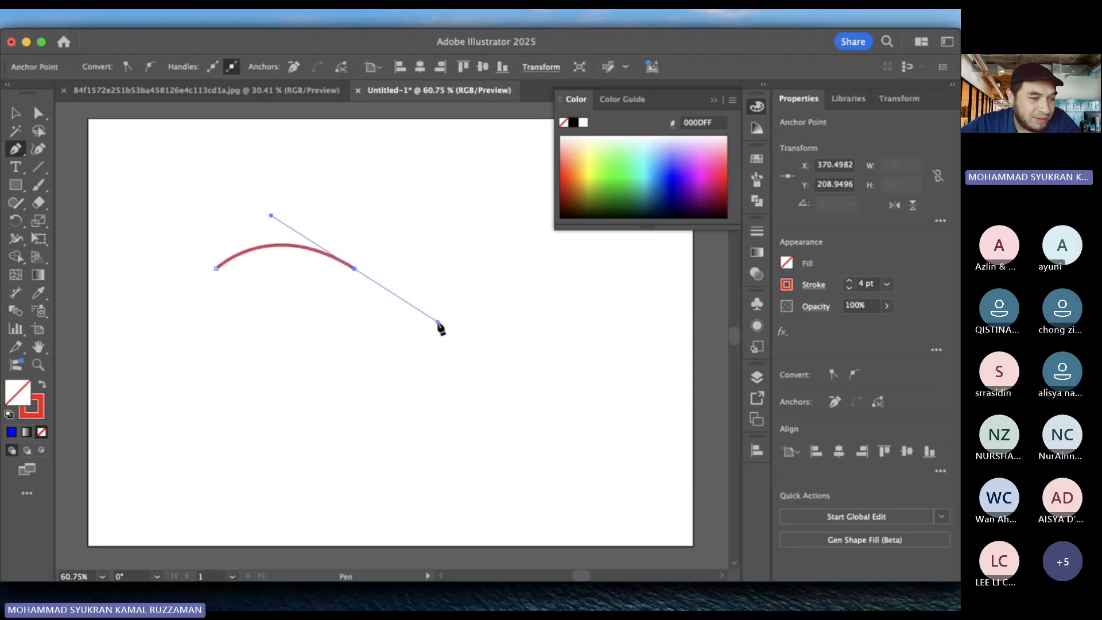
mouse_move(524, 257)
left_mouse_down()
mouse_move(523, 188)
mouse_move(536, 309)
mouse_move(533, 224)
mouse_move(634, 309)
mouse_move(635, 236)
mouse_move(595, 204)
left_mouse_up()
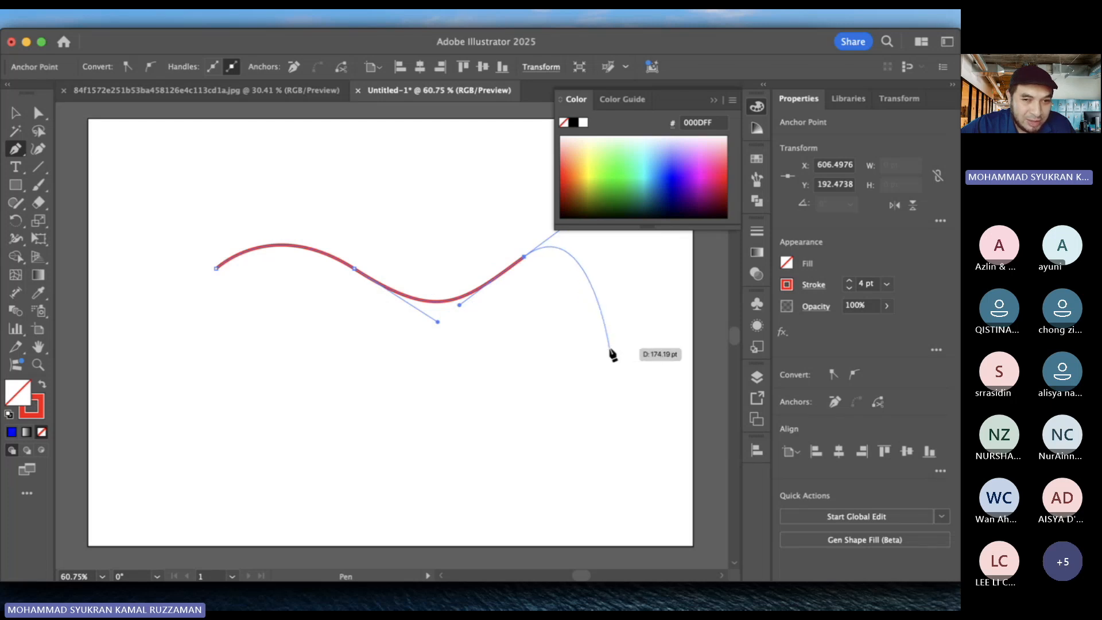
left_click(757, 108)
left_click_drag(586, 343, 510, 419)
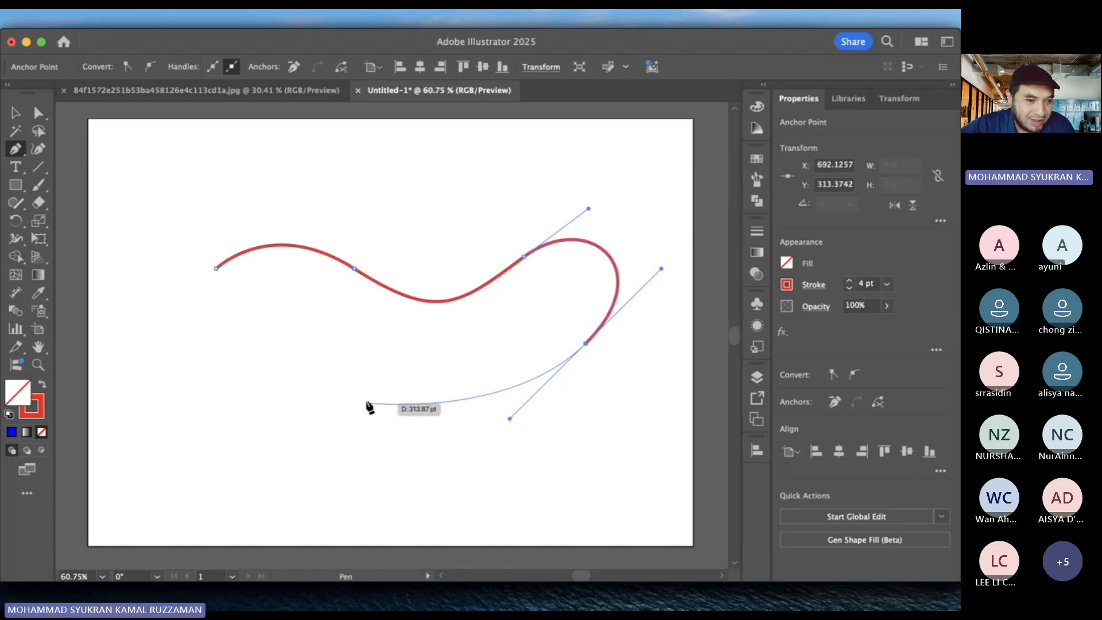
left_click_drag(220, 349, 214, 299)
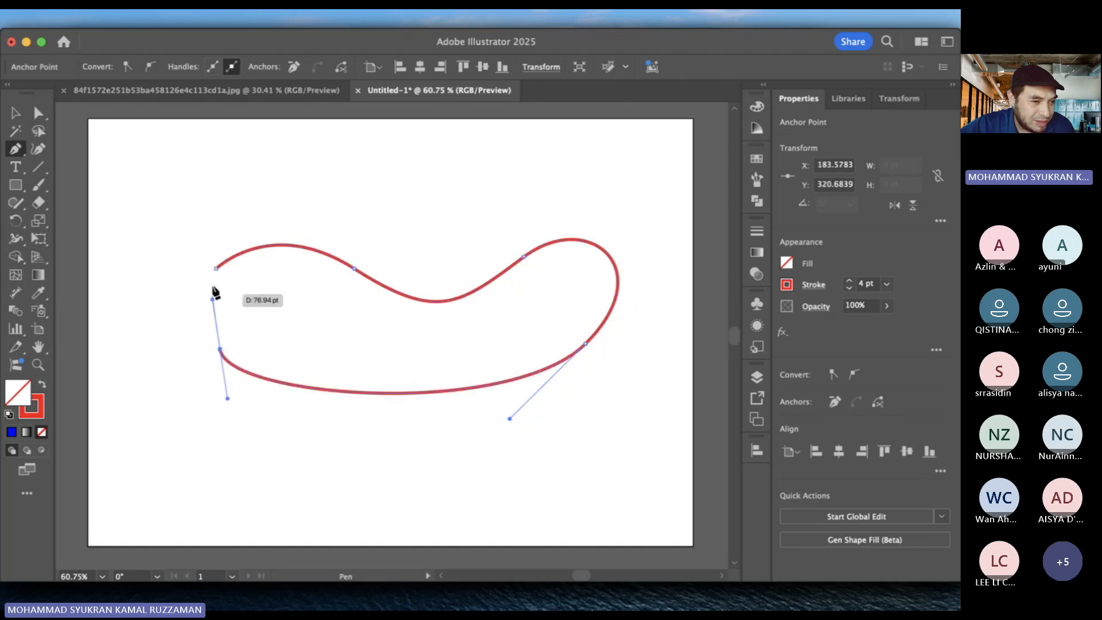
left_click(216, 269)
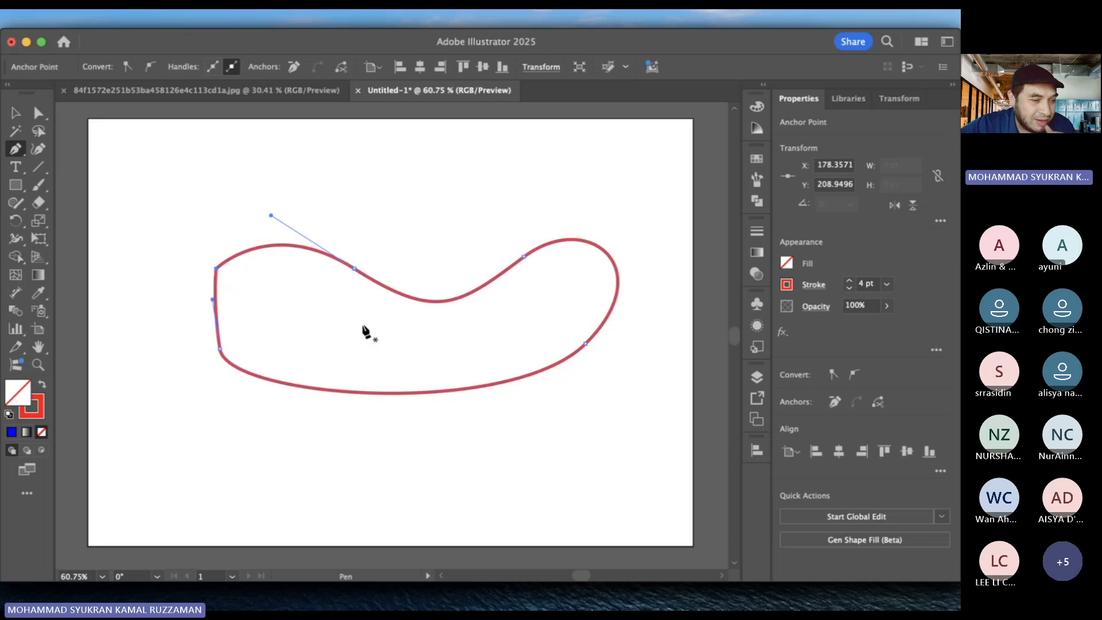
- Undo the whole curved shape, back to an empty artboard
key("super+z")
key("super+z")
key("super+z")
key("super+z")
key("super+z")
key("super+z")
key("super+z")
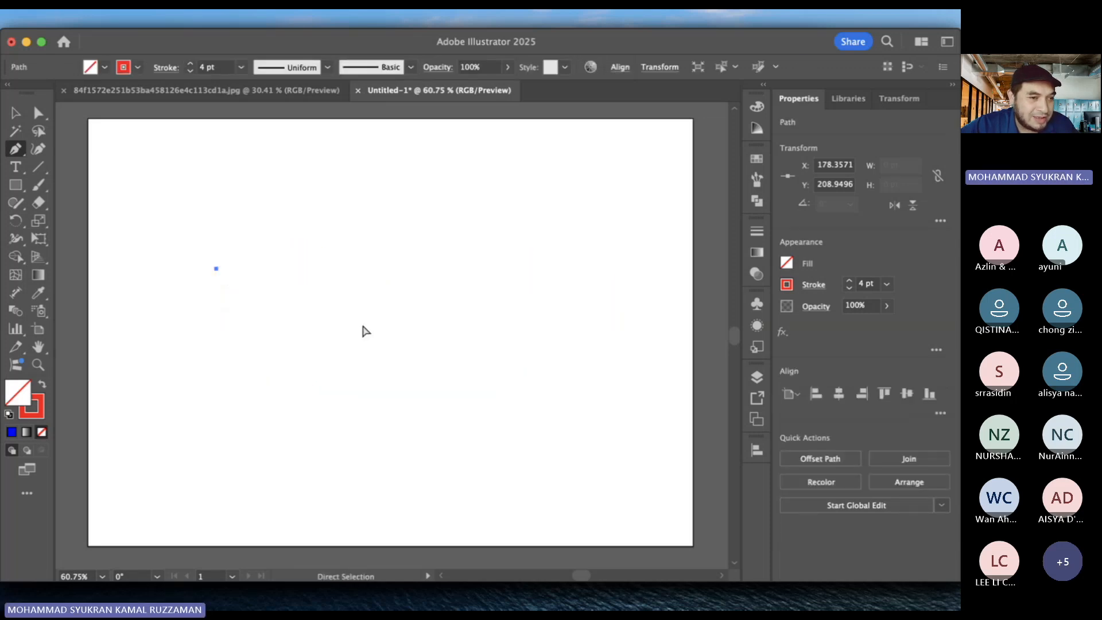
key("super+z")
- Draw a closed heart-like shape with the Pen tool, redirecting the middle anchor's outgoing handle upward to form a sharp notch between two arcs
left_click(157, 257)
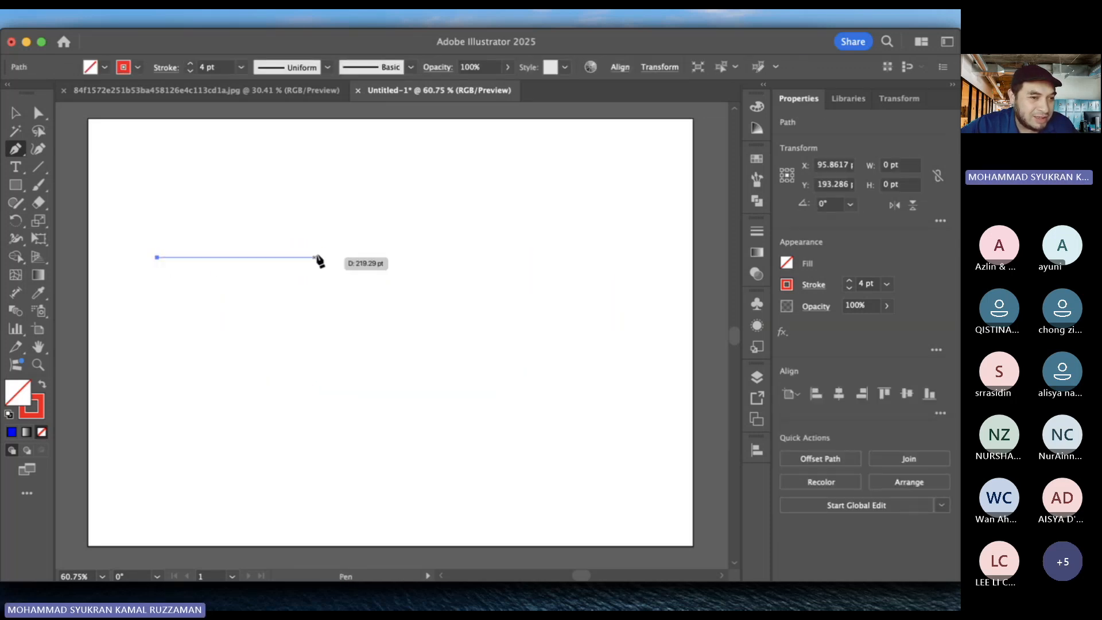
left_click_drag(341, 257, 454, 341)
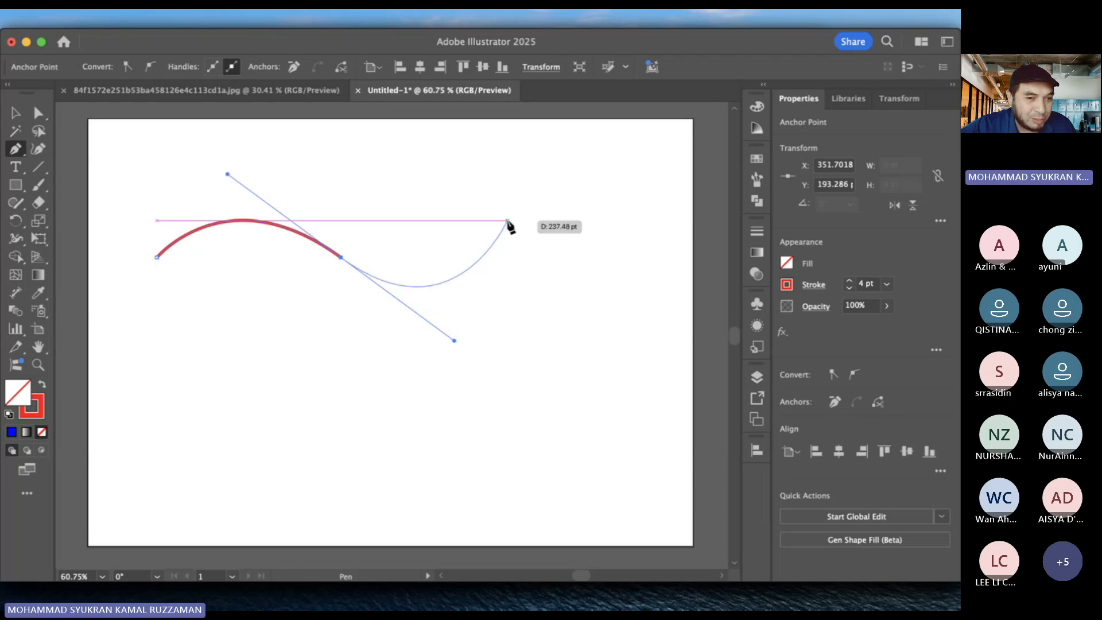
key("alt")
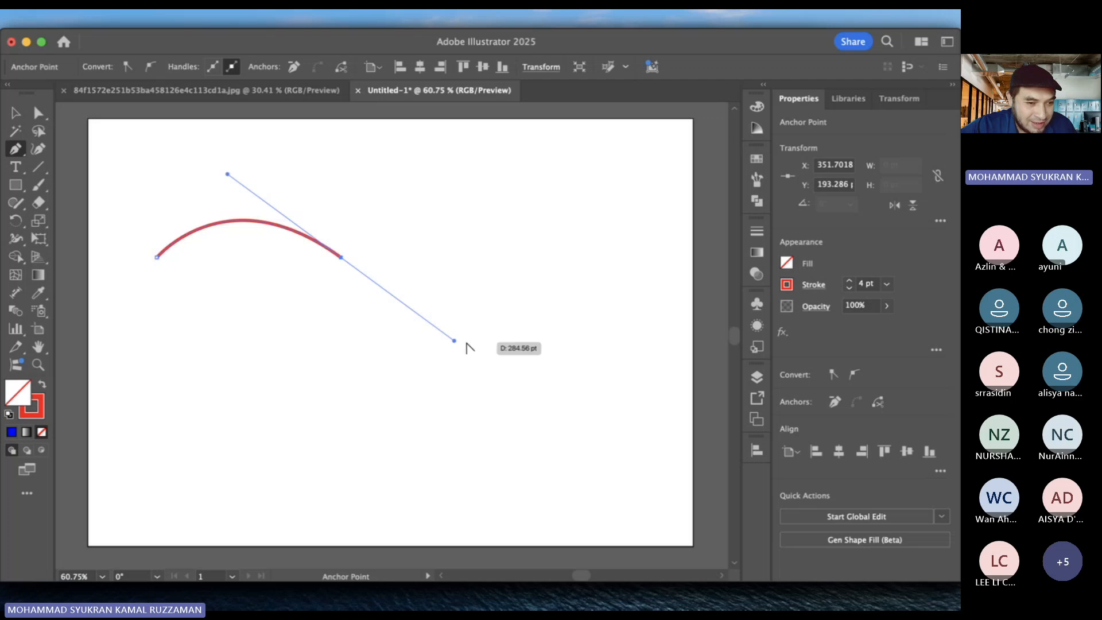
left_click_drag(454, 343, 485, 175)
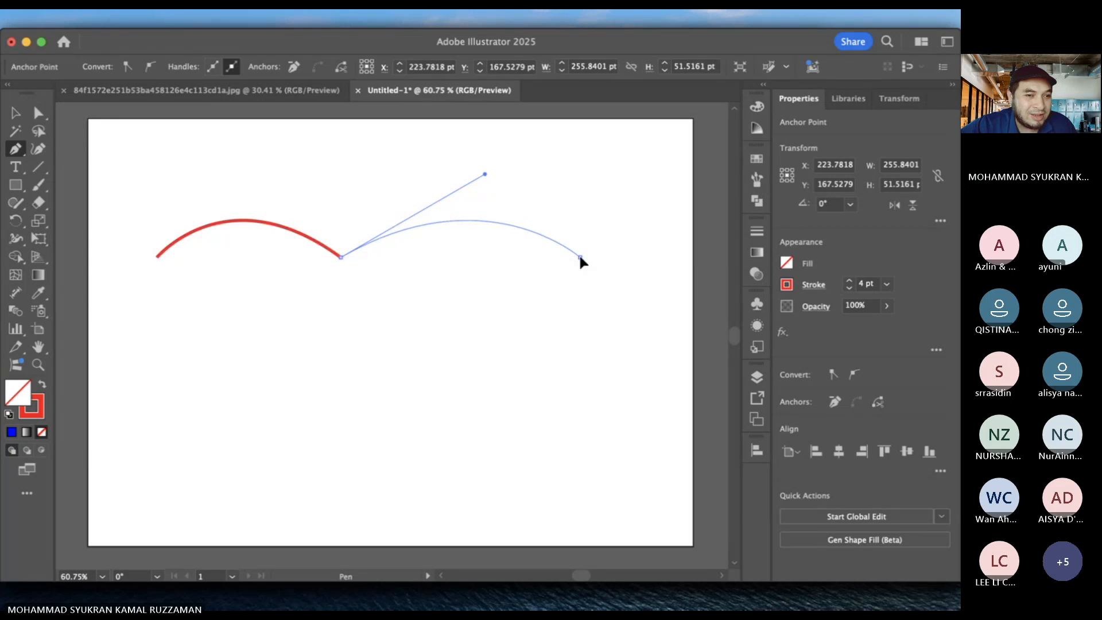
left_click(581, 258)
left_click_drag(581, 258, 197, 512)
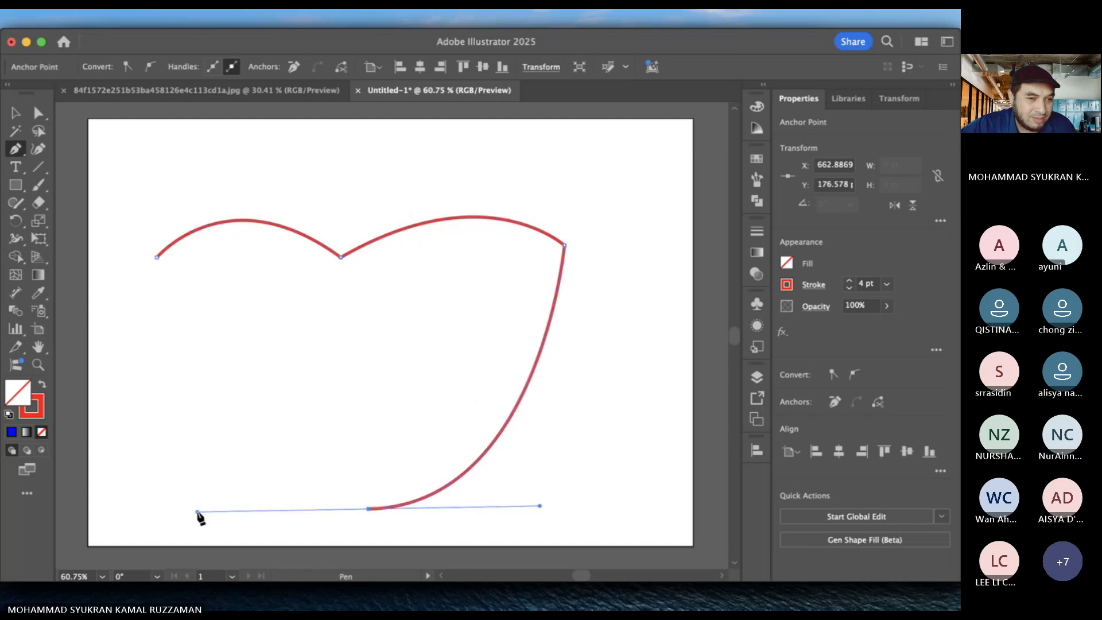
left_click(157, 257)
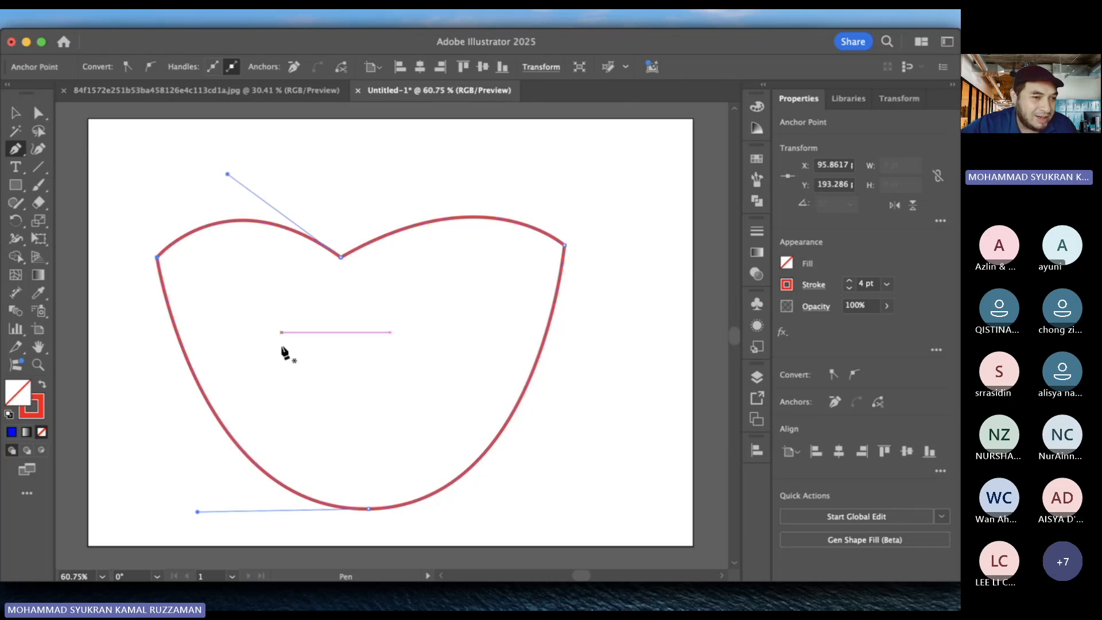
- Use Direct Selection to raise the notch point's right curve handle and move the notch anchor slightly up
left_click(39, 115)
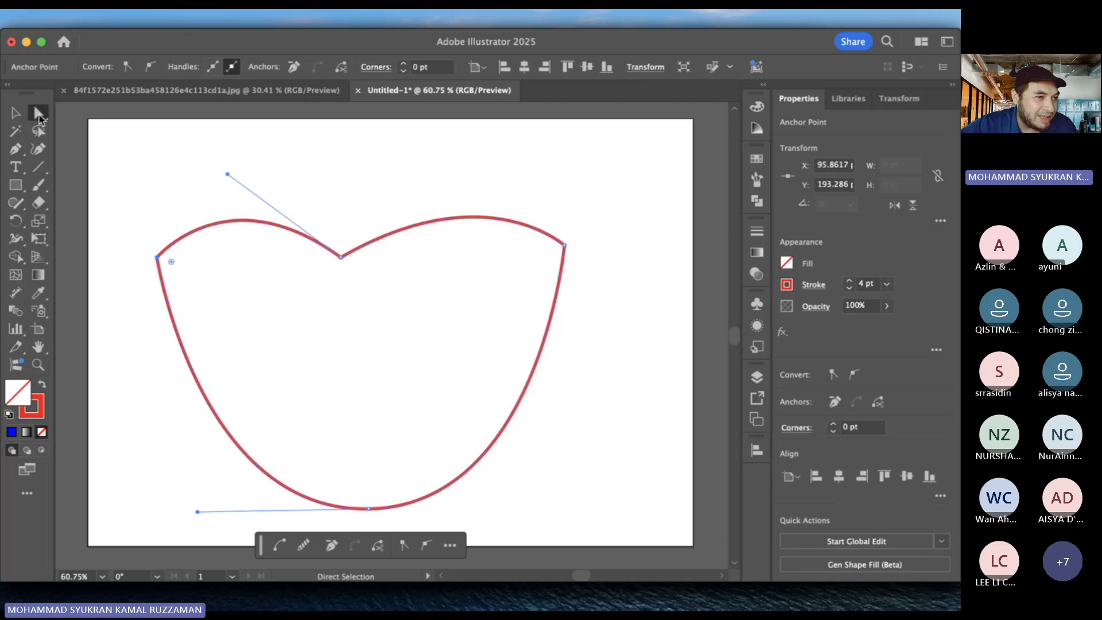
left_click(341, 257)
left_click_drag(486, 175, 501, 133)
mouse_move(341, 257)
left_mouse_down()
mouse_move(366, 314)
mouse_move(340, 244)
left_mouse_up()
left_click(607, 241)
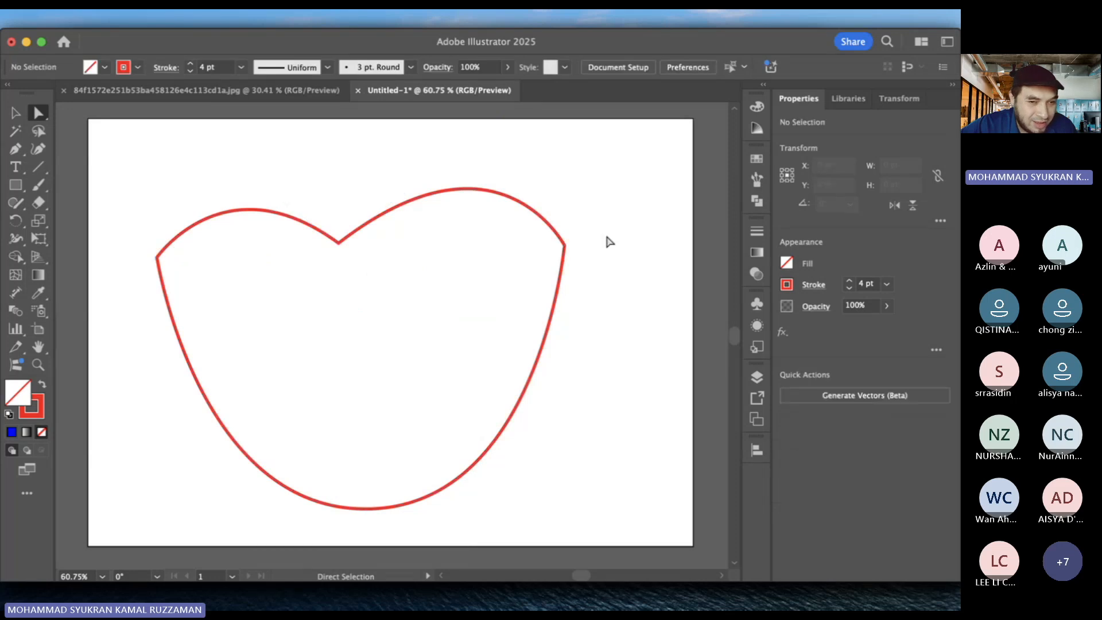
- Round the heart-like shape's upper-right corner slightly using its live corner
left_click(566, 248)
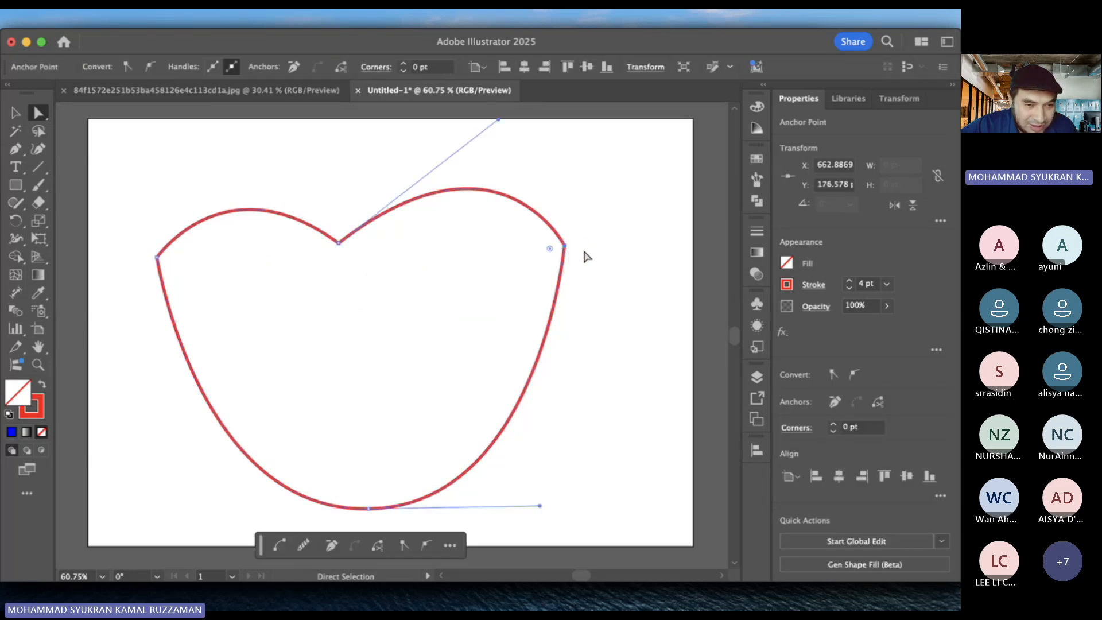
left_click_drag(550, 248, 577, 339)
left_click(620, 324)
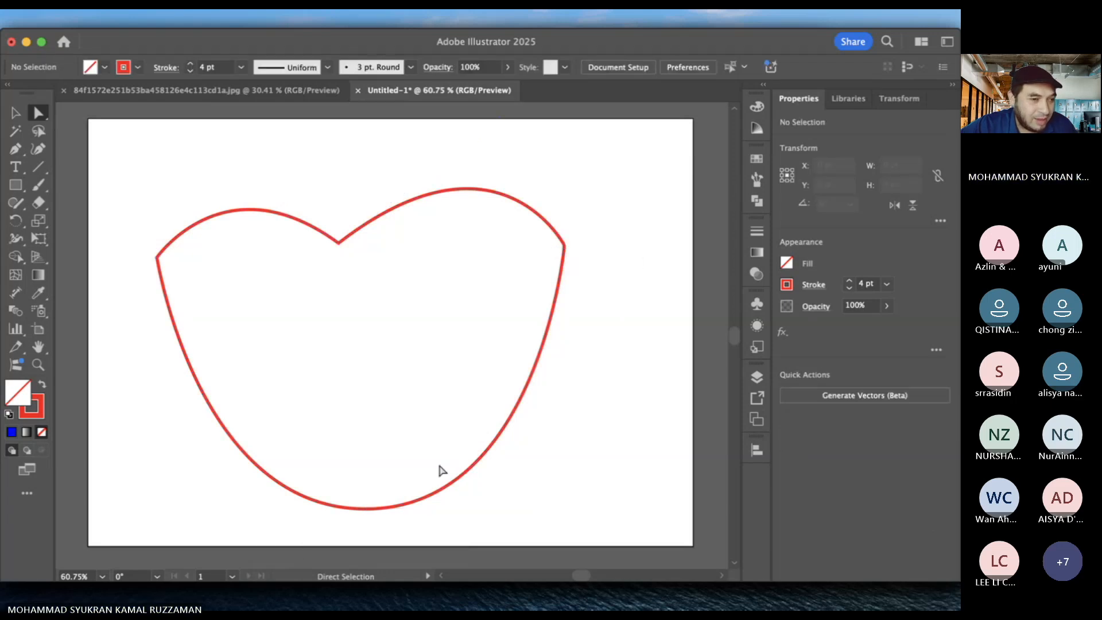
- Delete the whole heart-like shape from the artboard
left_click(17, 115)
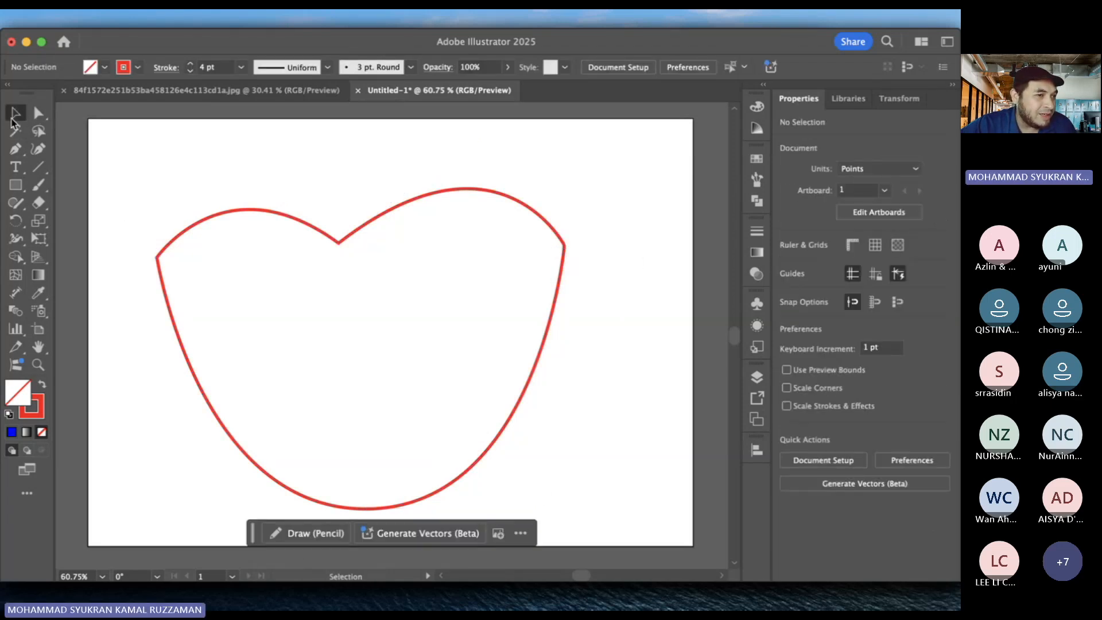
left_click(497, 450)
key("Delete")
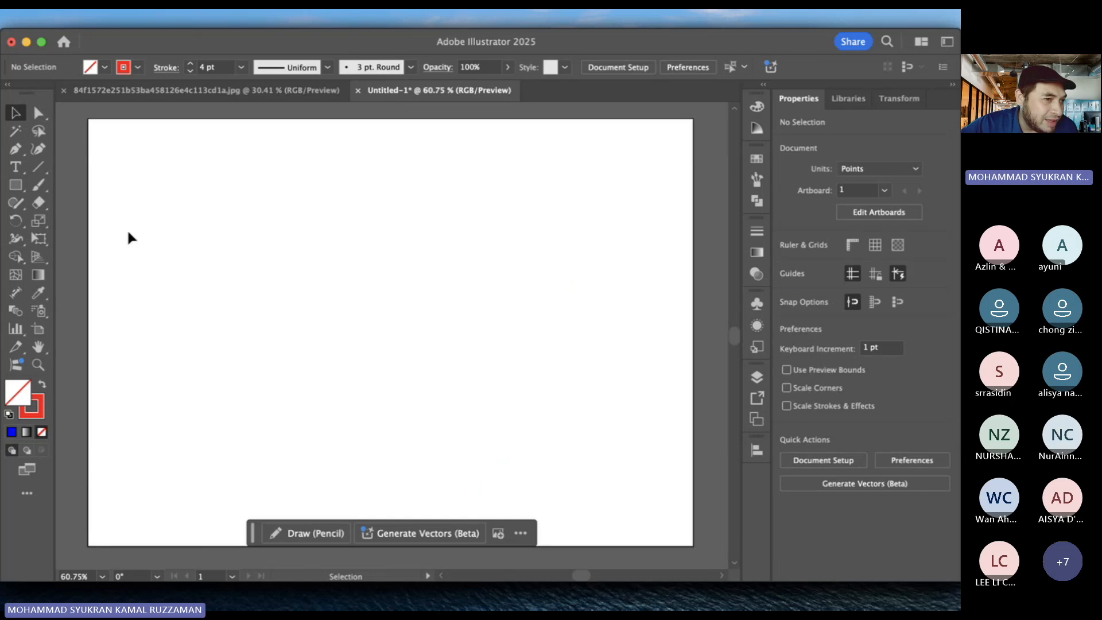
- Draw an open path with the Pen tool: an arc, a retracted handle at its end, a horizontal straight segment and a second curve
key("p")
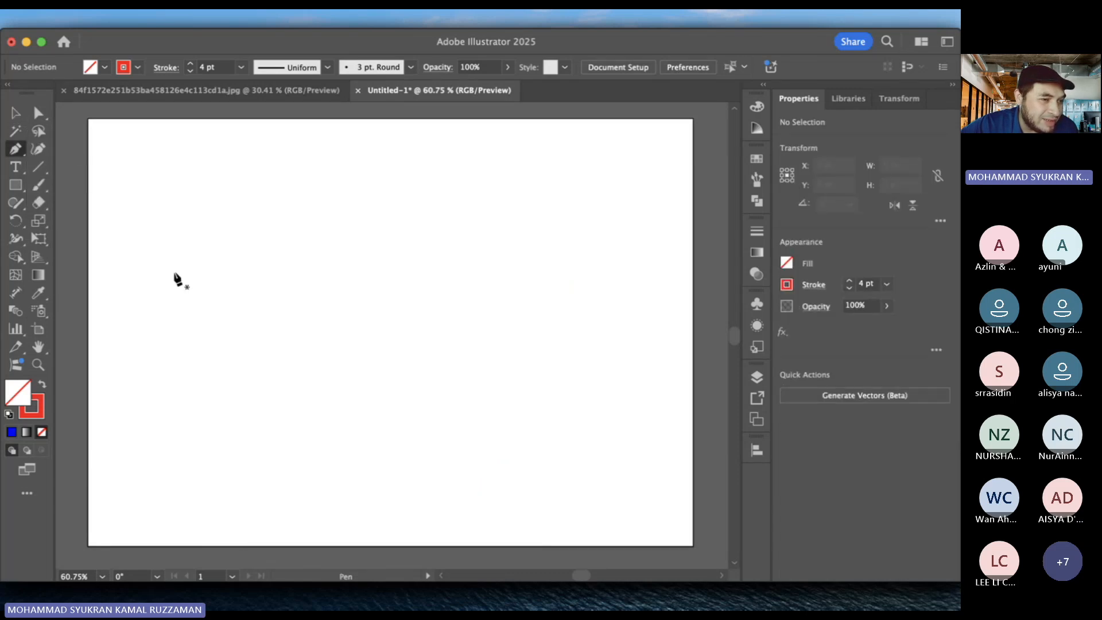
left_click(149, 256)
left_click_drag(292, 248, 368, 334)
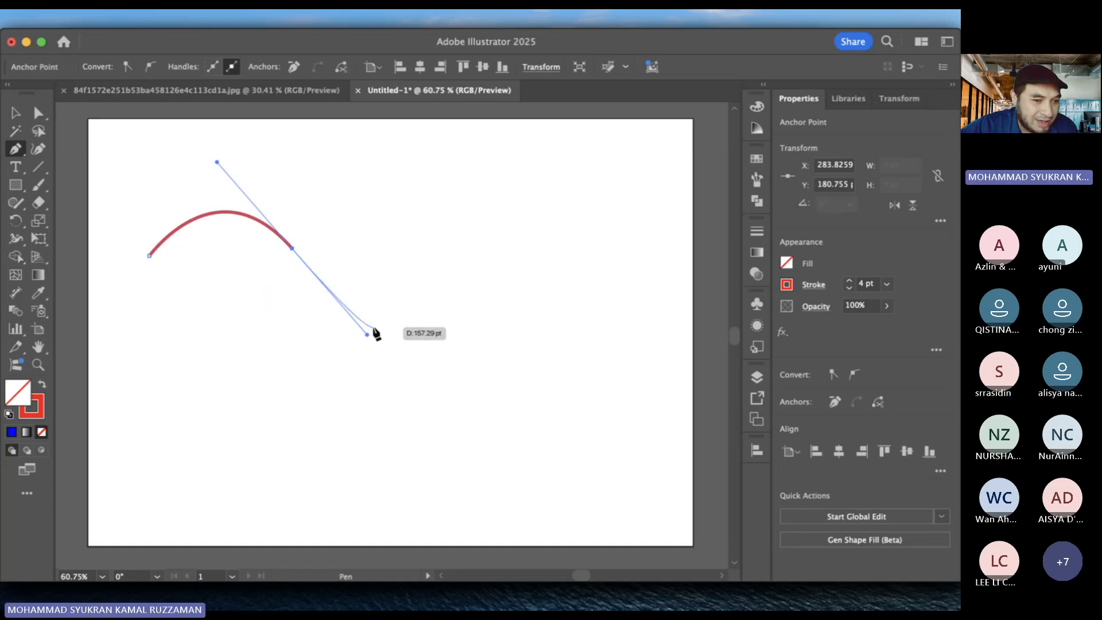
left_click(292, 248)
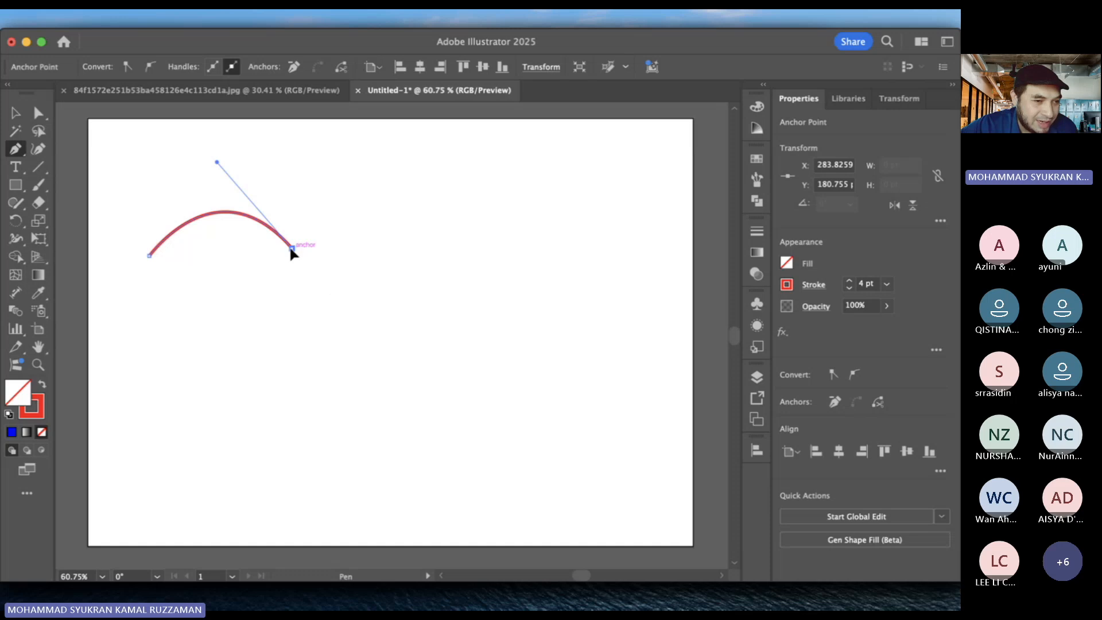
left_click(413, 248)
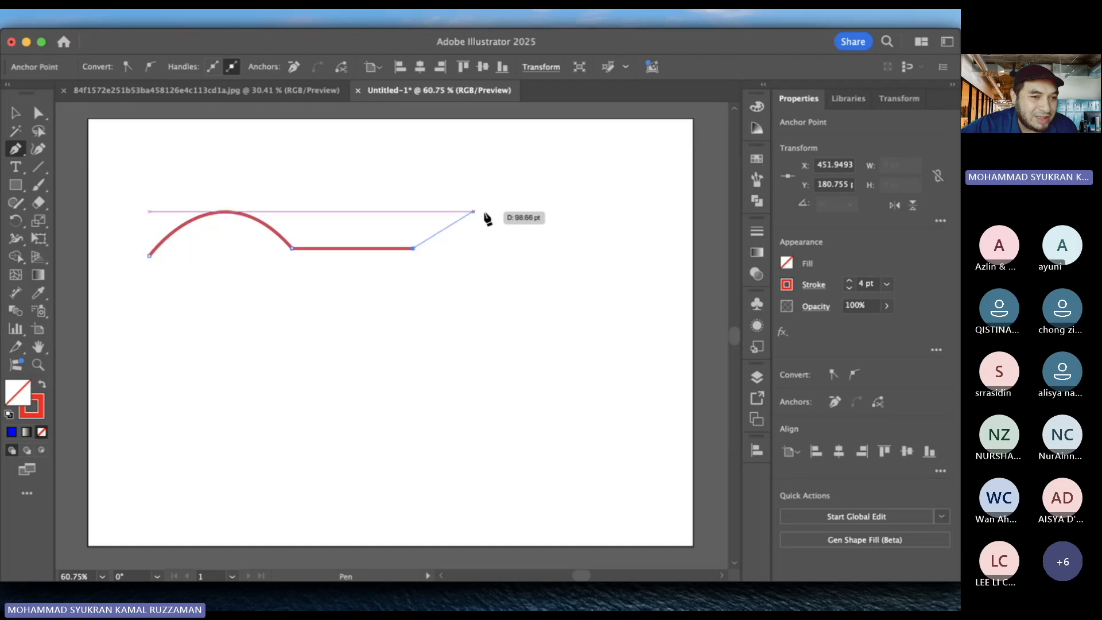
left_click(520, 213, "super")
mouse_move(520, 213)
left_mouse_down()
mouse_move(605, 223)
mouse_move(630, 212)
left_mouse_up()
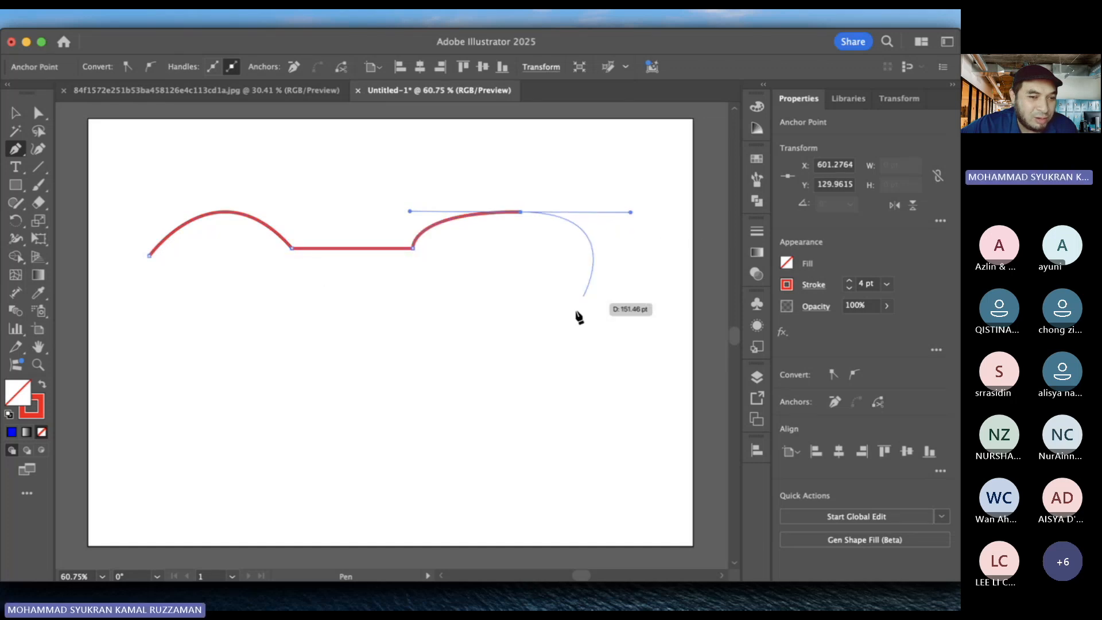
- Complete the path with a rounded right end, a straight lower middle edge and a rounded left end, closing it at the start point
left_click_drag(536, 346, 486, 354)
left_click(394, 279)
left_click(296, 279)
left_click_drag(194, 347, 140, 342)
left_click_drag(149, 256, 153, 254)
- Select the whole dumbbell-like shape and delete it from the artboard
left_click(19, 114)
left_click(290, 155)
left_click_drag(247, 169, 557, 391)
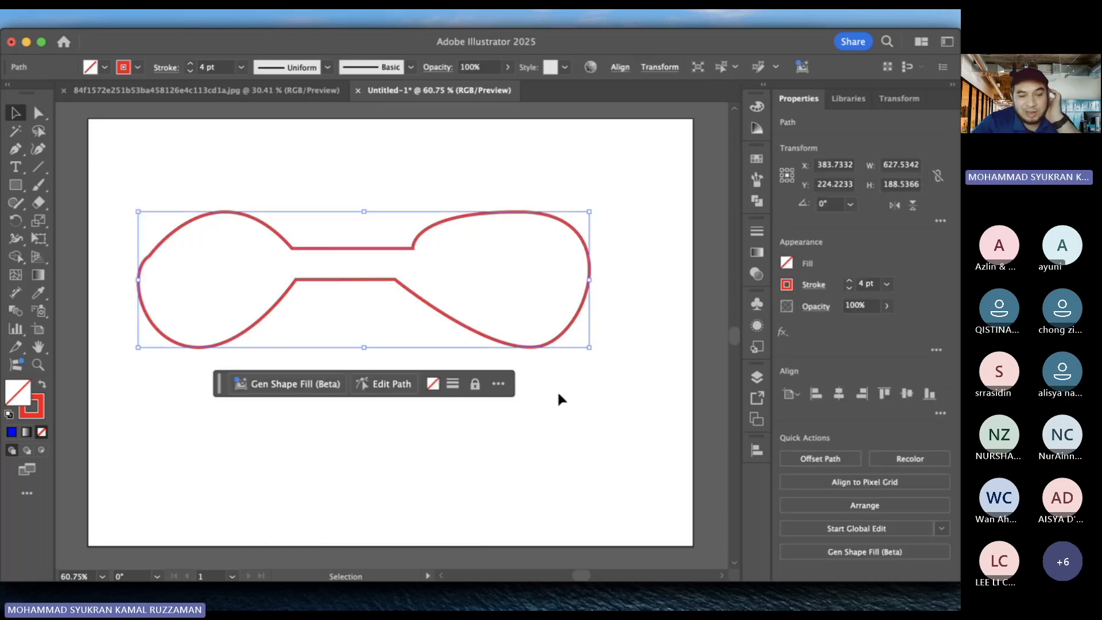
key("Delete")
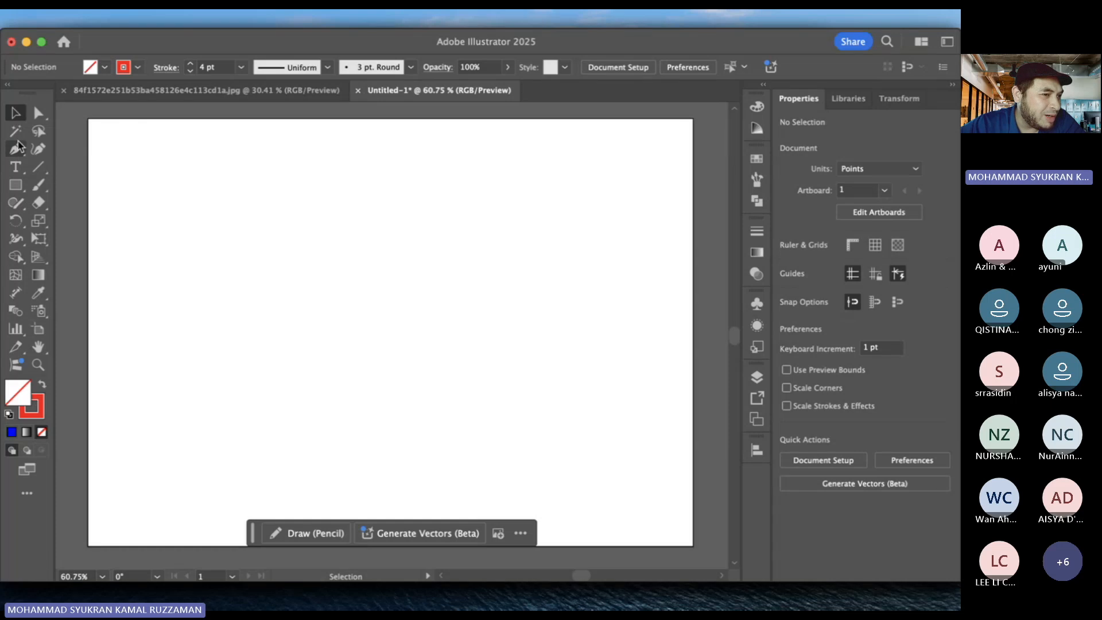
- Draw a closed triangle about 287 pt wide and 237 pt high with the Pen tool
left_click_drag(15, 150, 78, 150)
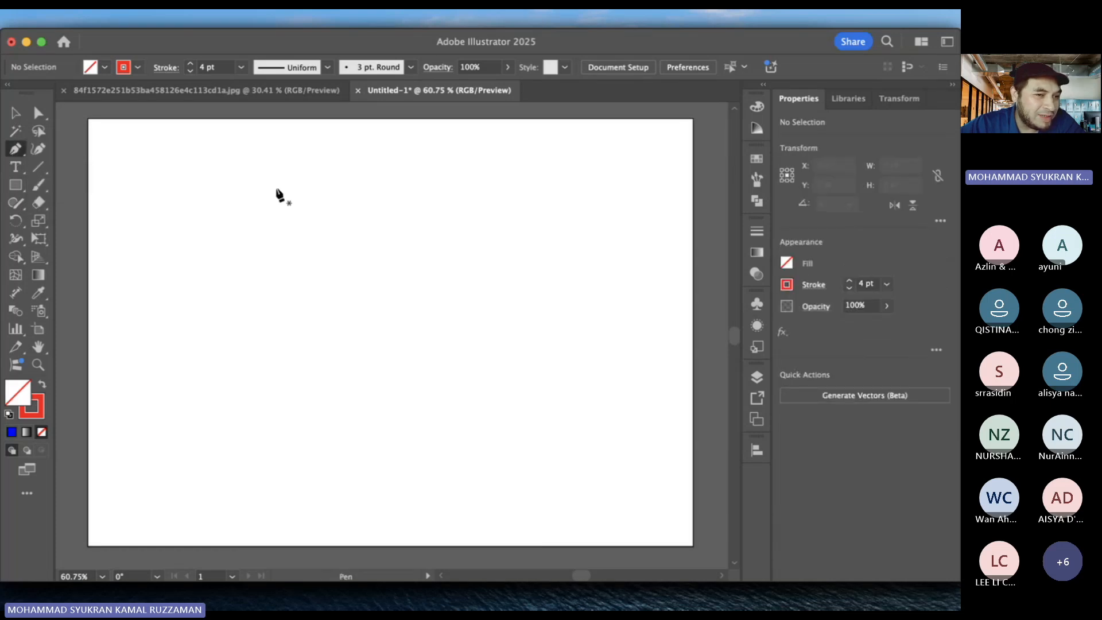
left_click(320, 226)
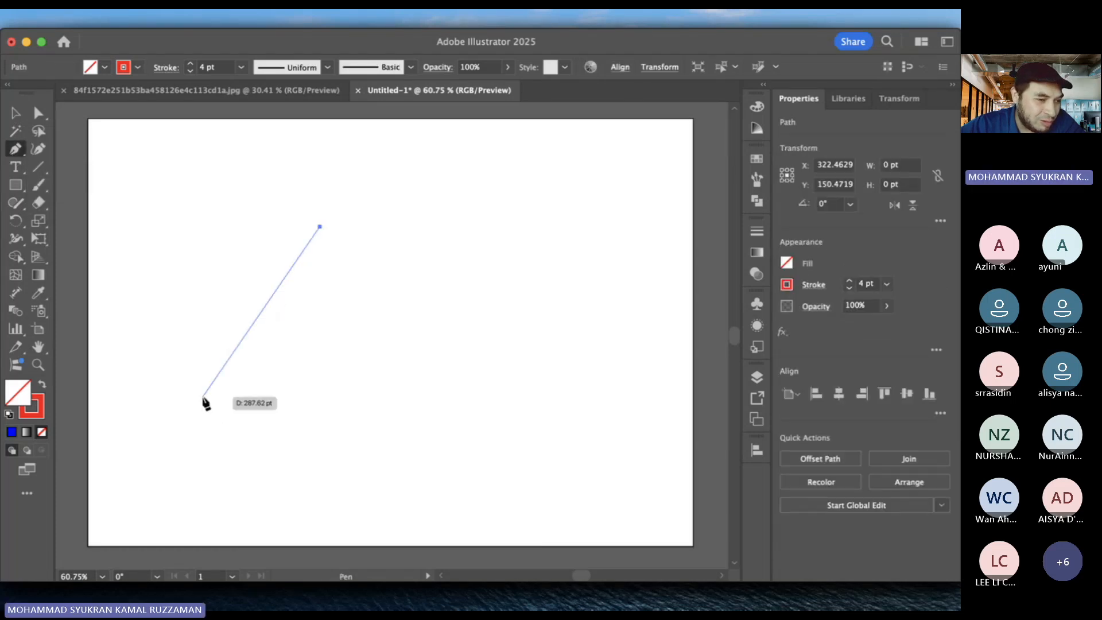
left_click(202, 397)
left_click(409, 397)
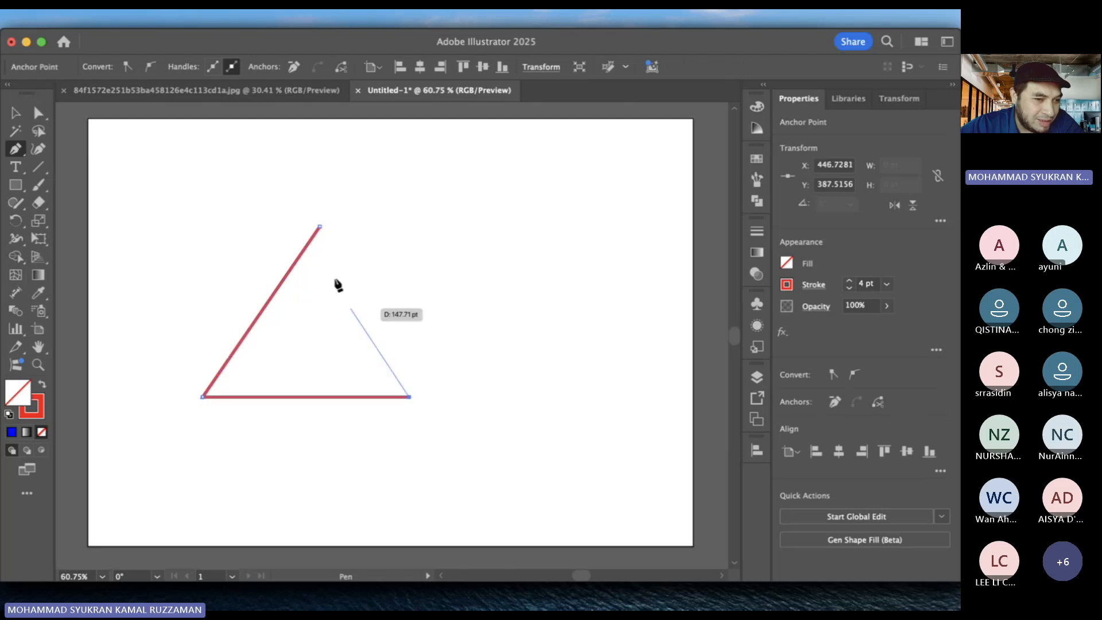
left_click(320, 227)
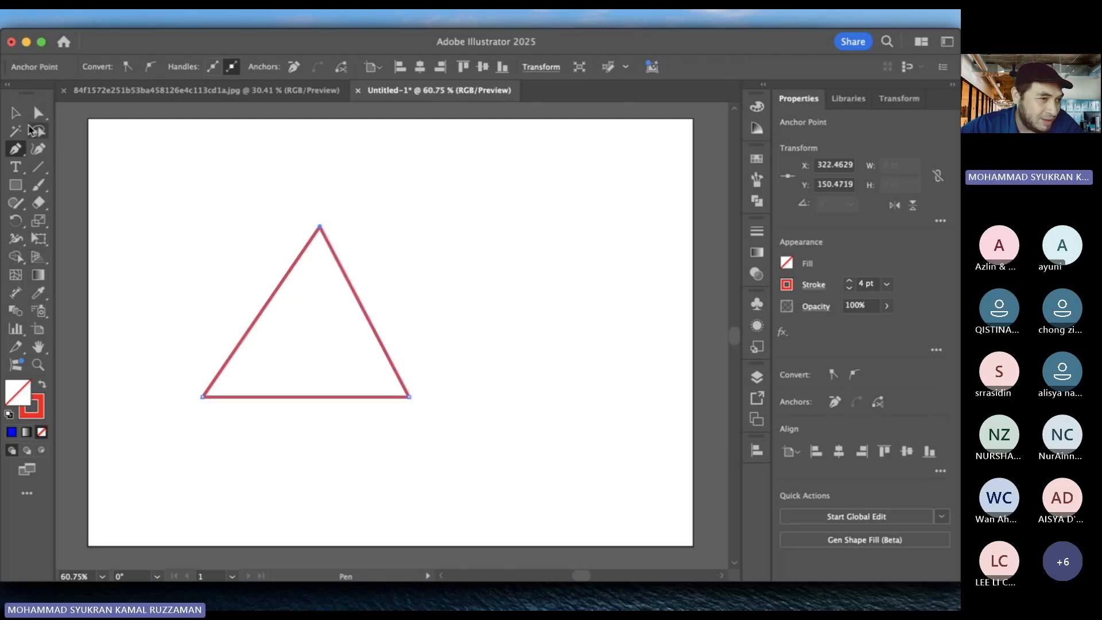
- Select the triangle and swap its fill and stroke, giving it a red fill and no stroke
left_click(16, 114)
left_click(74, 156)
left_click_drag(228, 265, 374, 486)
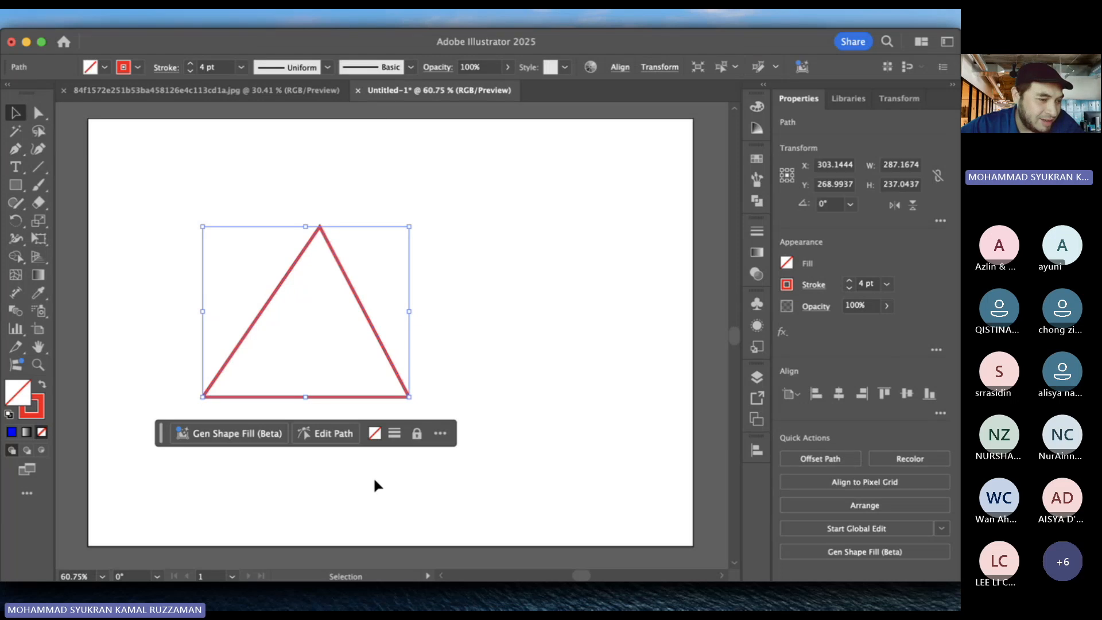
left_click(42, 386)
left_click(42, 387)
left_click(42, 387)
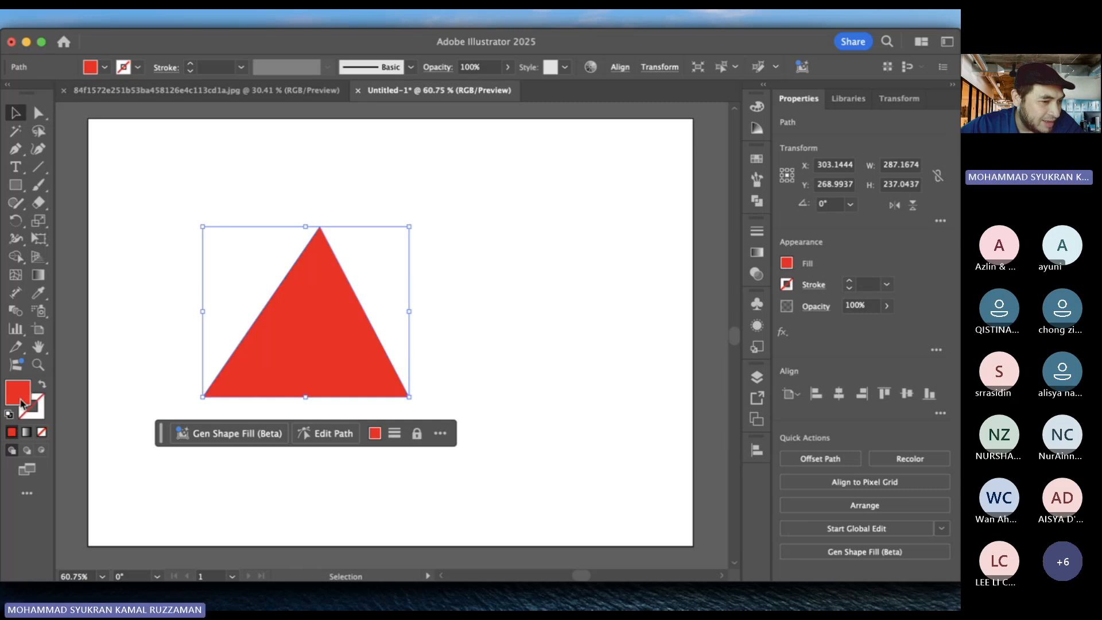
- Set the triangle's fill to green 009B00 and deselect it
double_click(19, 398)
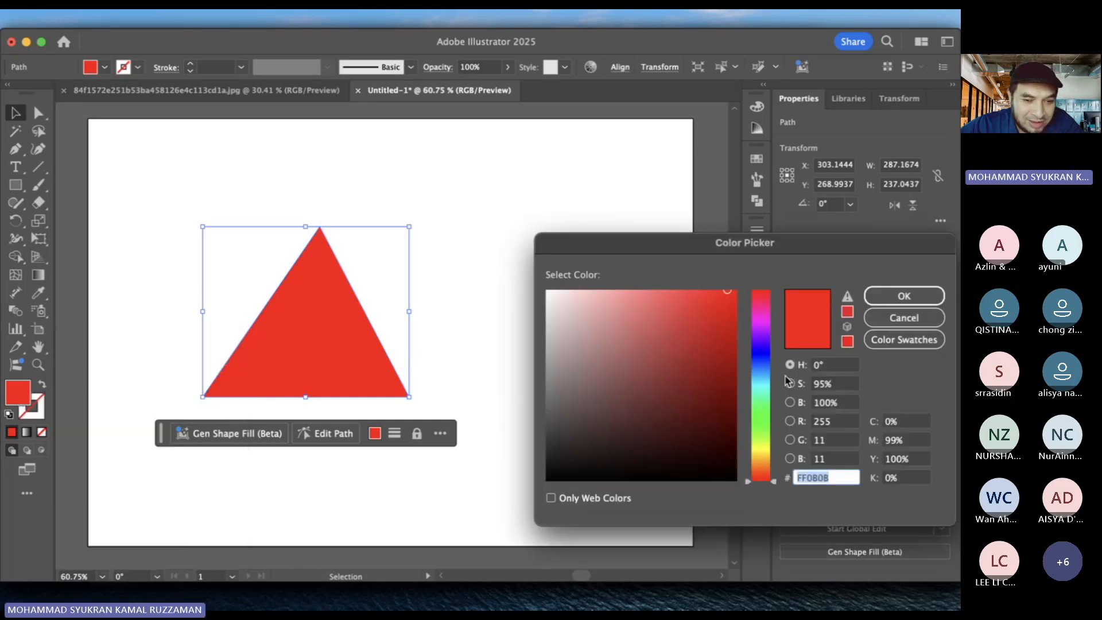
left_click(757, 422)
type("00A000")
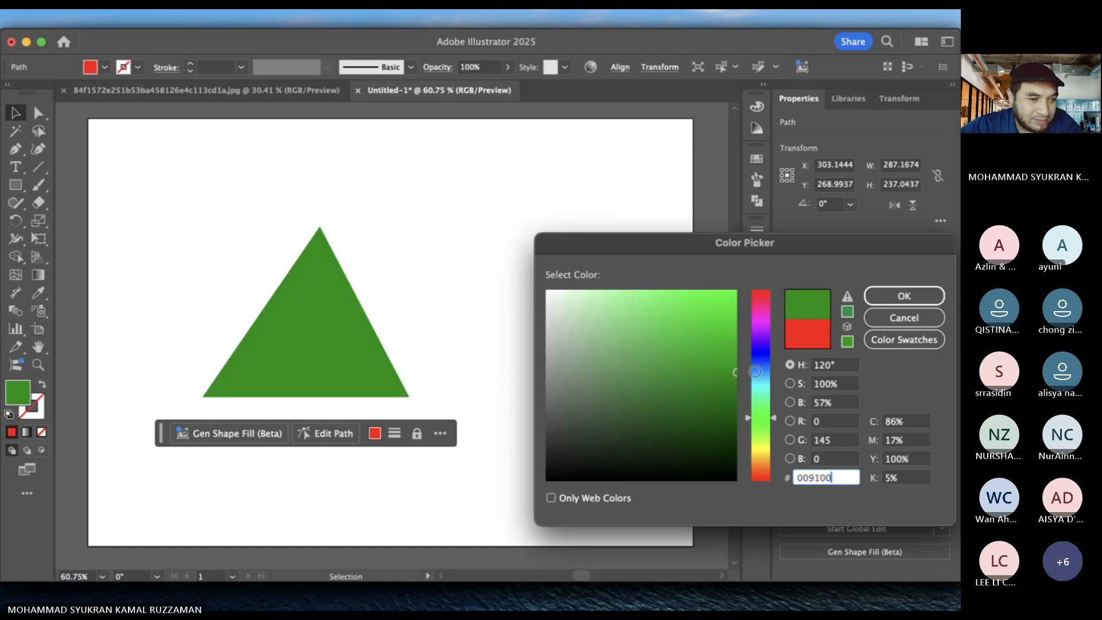
key("BackSpace")
key("BackSpace")
key("BackSpace")
key("BackSpace")
type("9B00")
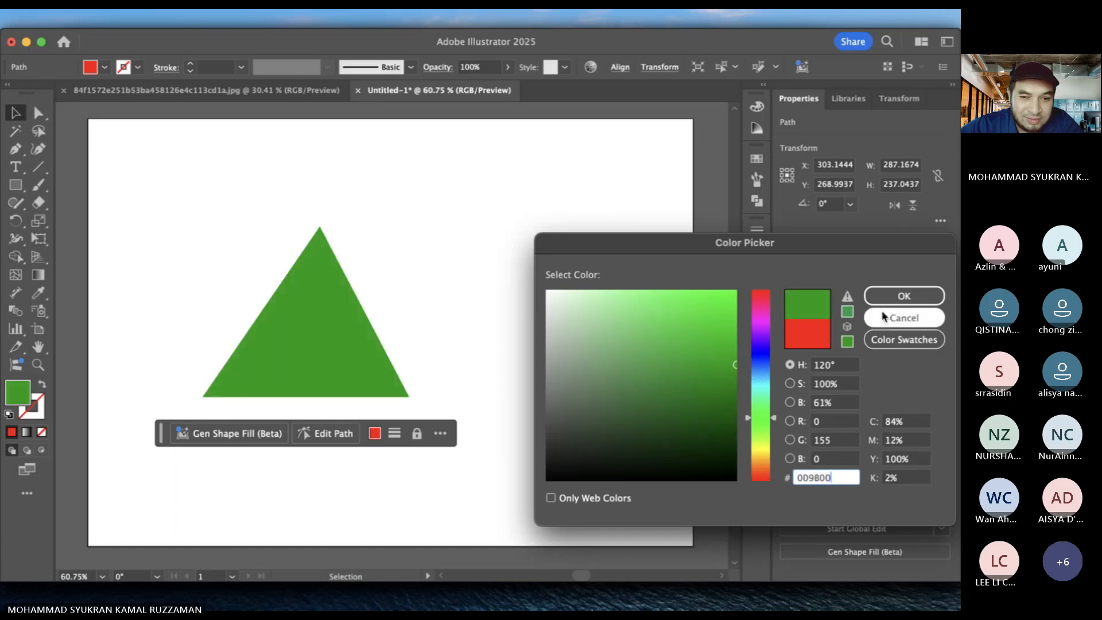
left_click(905, 295)
left_click(493, 243)
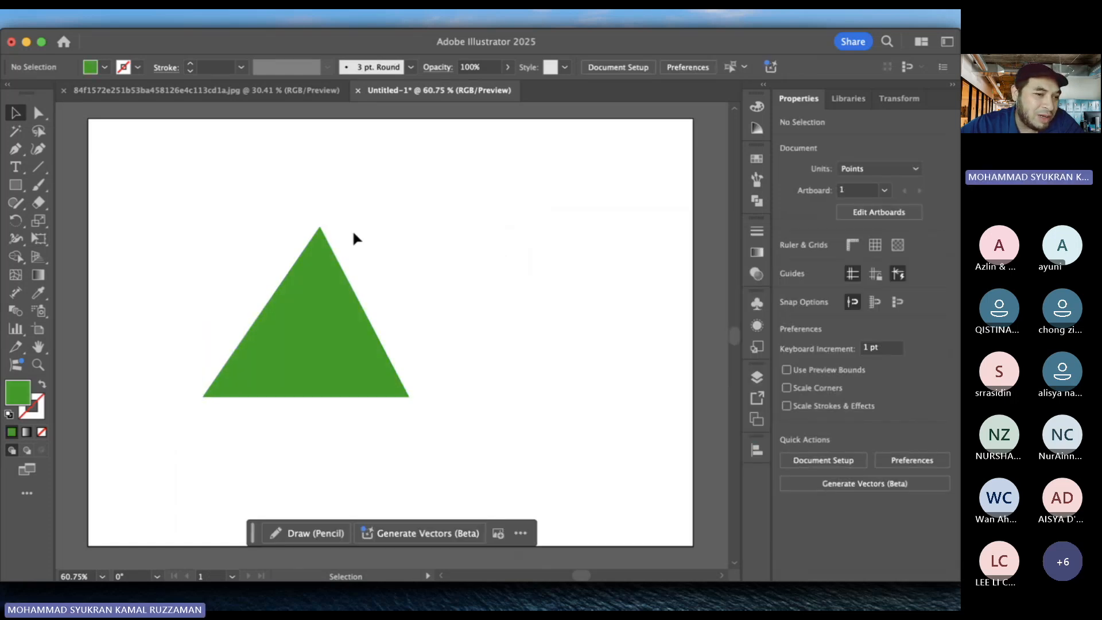
- Set the fill colour for new artwork to near-white FDFFFD with nothing selected
scroll(347, 276, "up", 3)
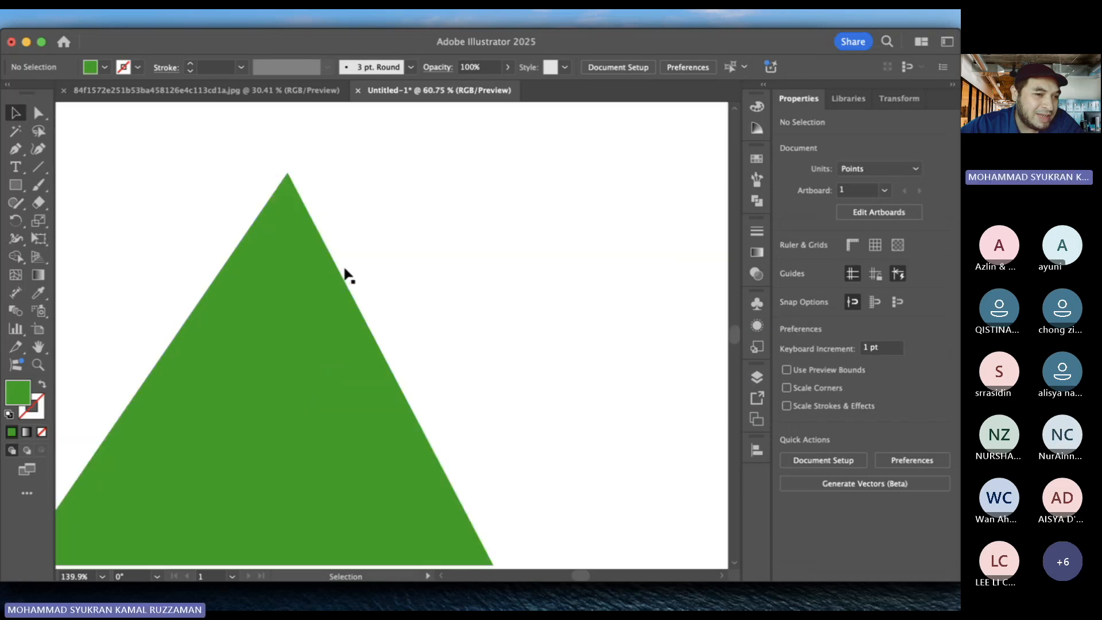
scroll(362, 261, "down", 3)
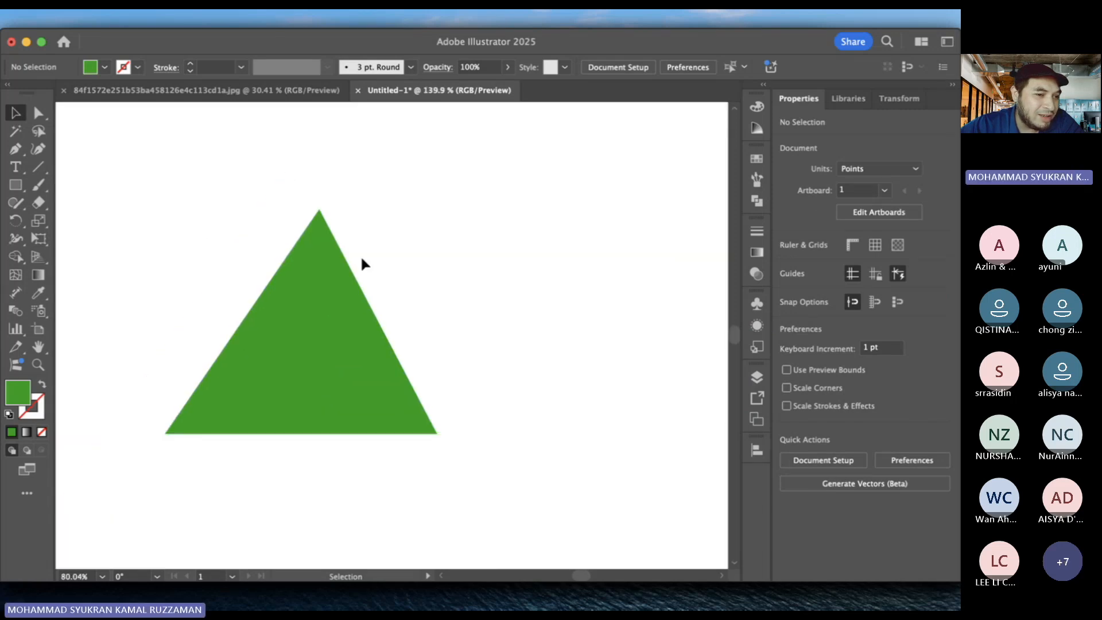
scroll(362, 261, "up", 1)
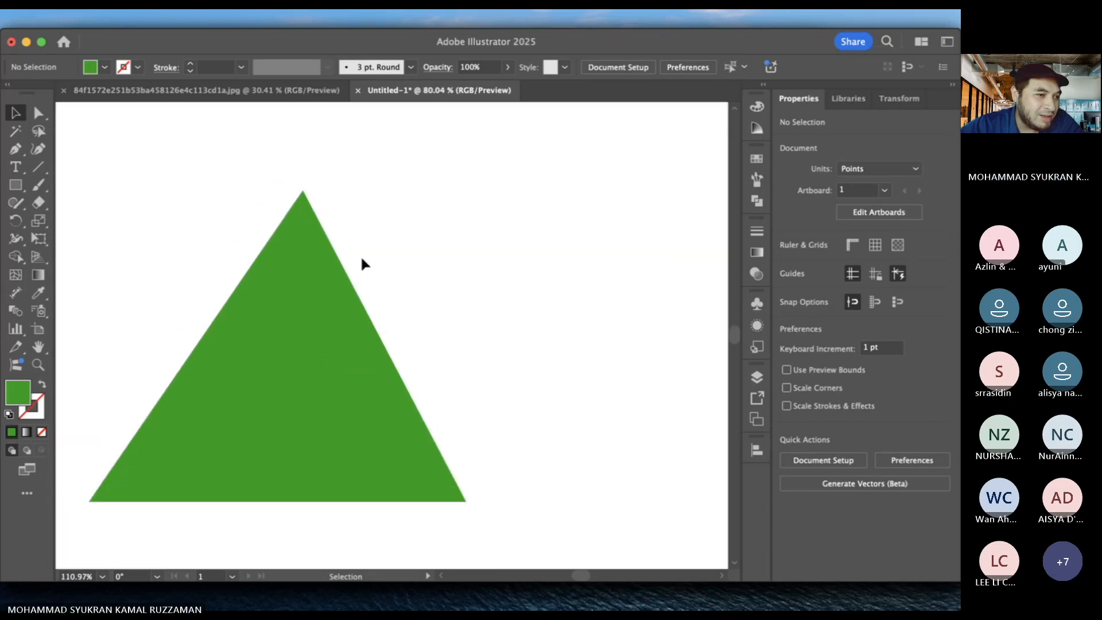
left_click(16, 165)
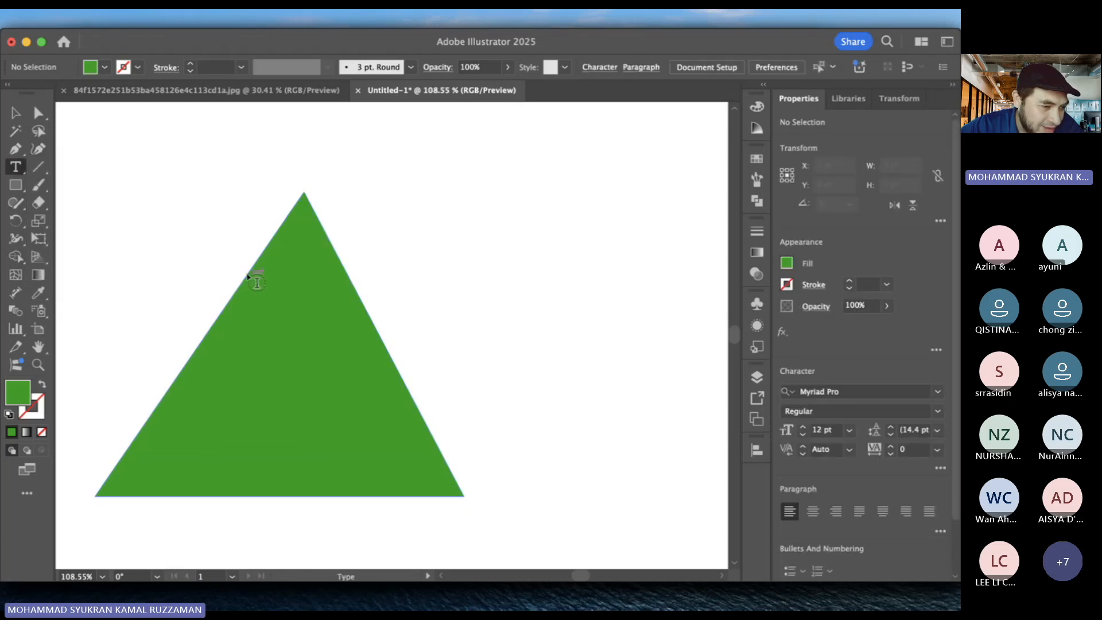
double_click(16, 396)
left_click_drag(545, 323, 549, 291)
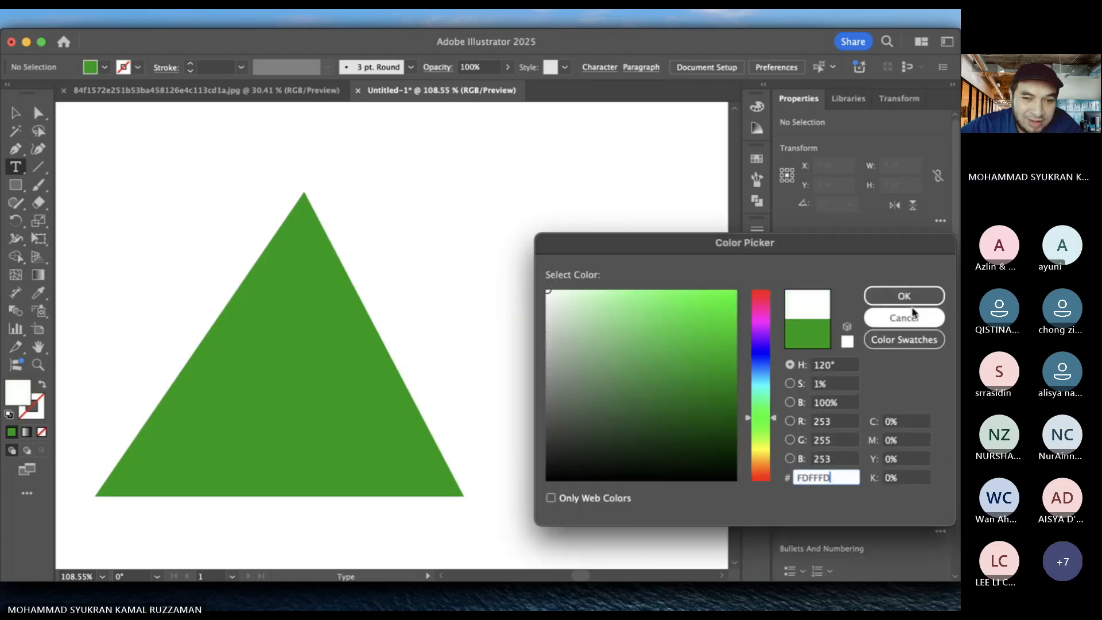
left_click(905, 296)
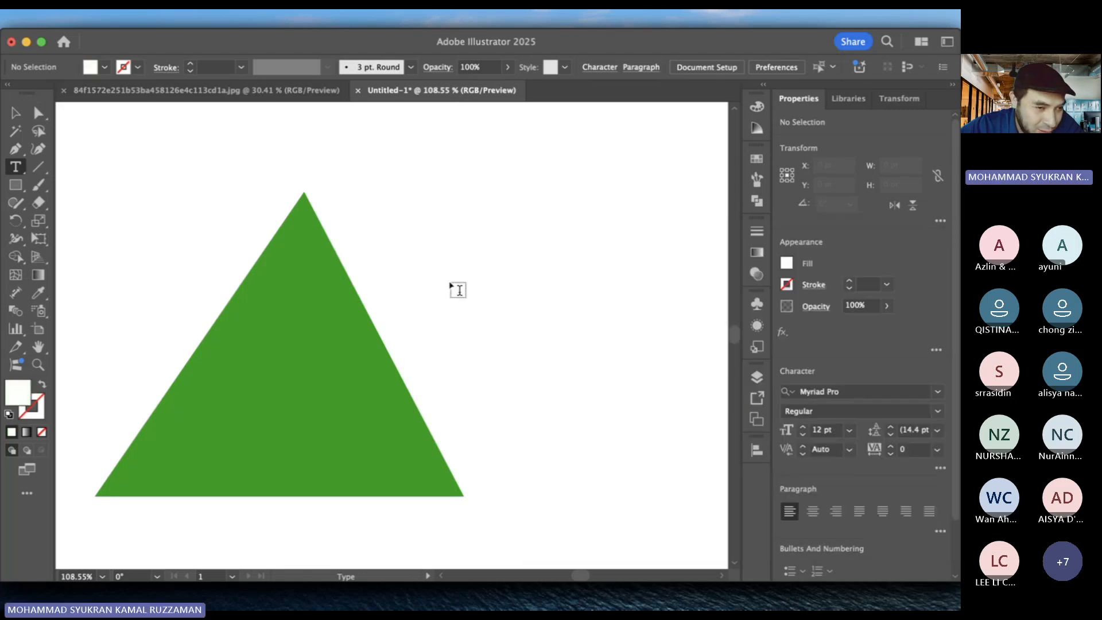
left_click(245, 297)
key("Escape")
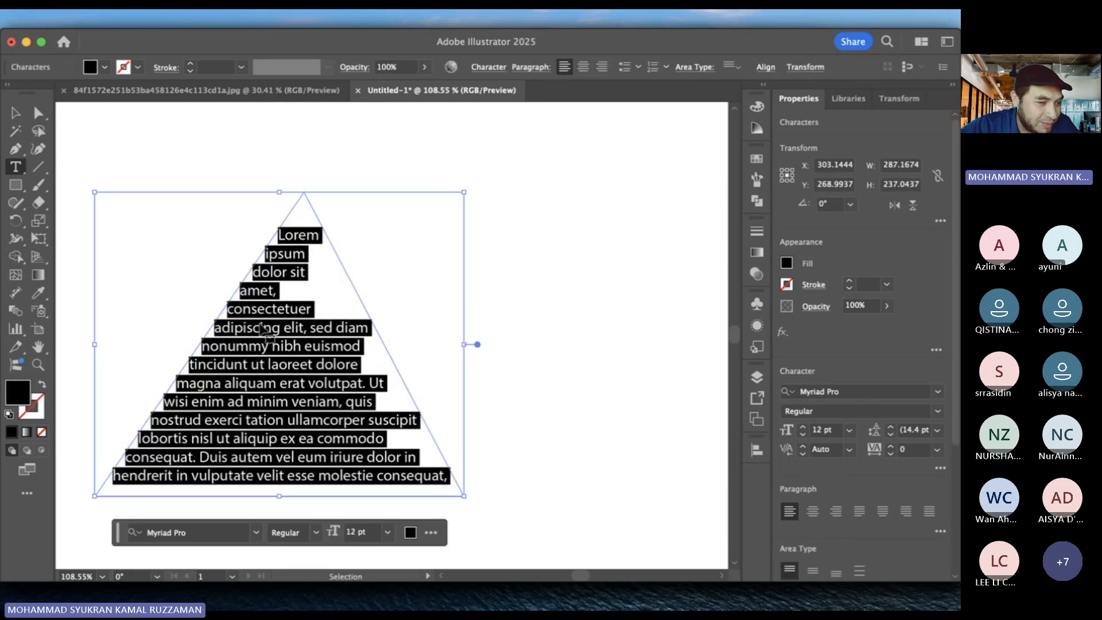
key("super+z")
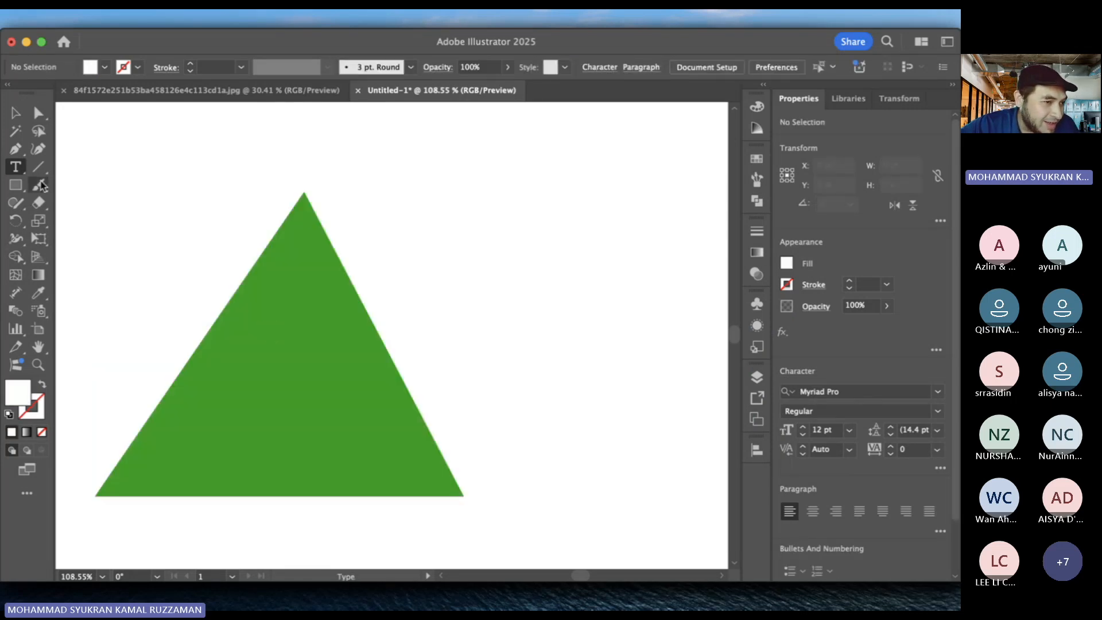
- Draw a closed snow cap with a zigzag lower edge over the triangle's peak, about 108 pt wide and 122 pt high, using the Pen tool
left_click(16, 151)
left_click(46, 152)
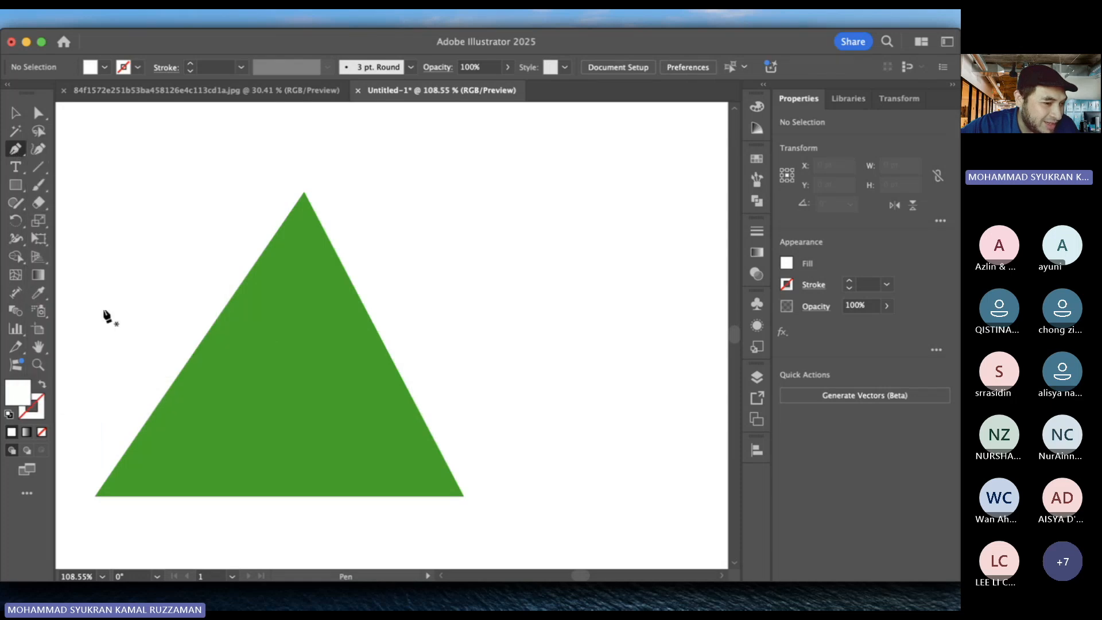
left_click(227, 308)
left_click(253, 349)
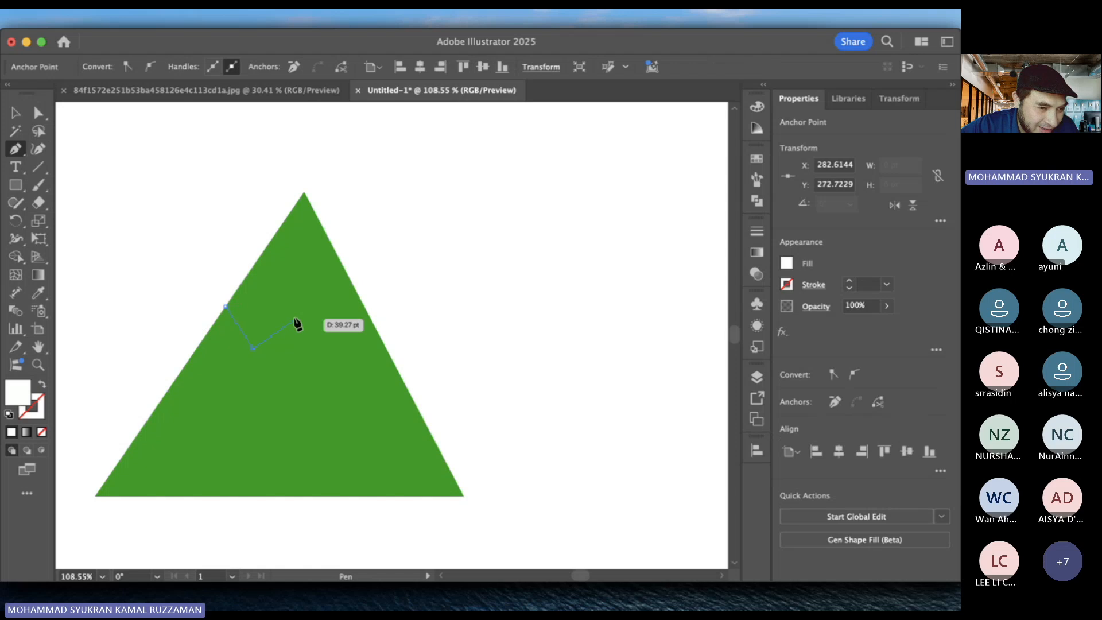
left_click(294, 311)
left_click(336, 336)
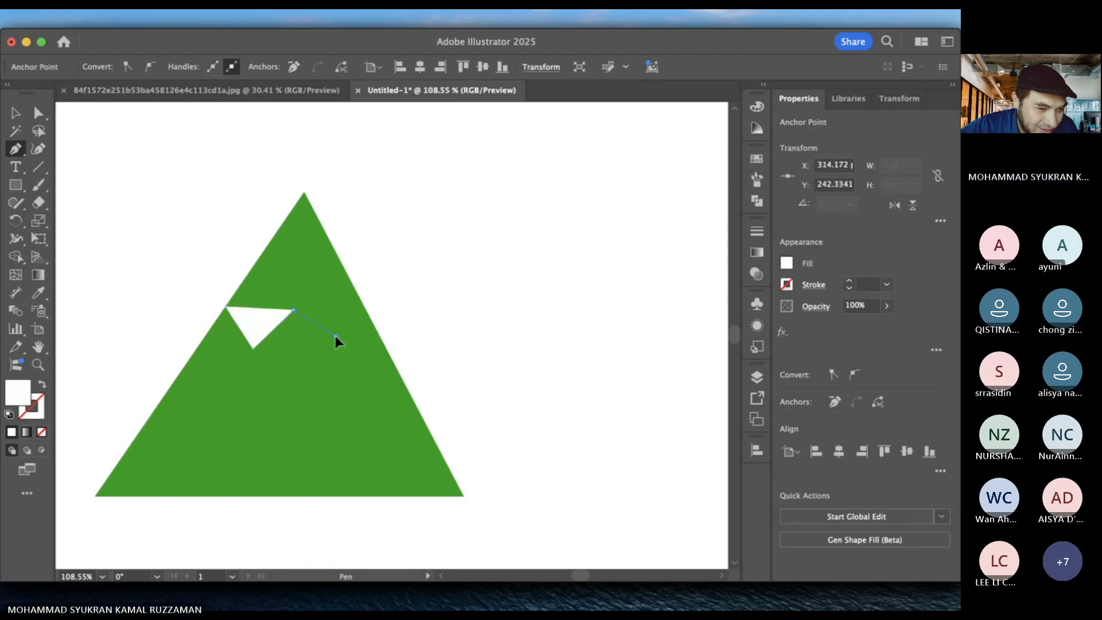
left_click(365, 309)
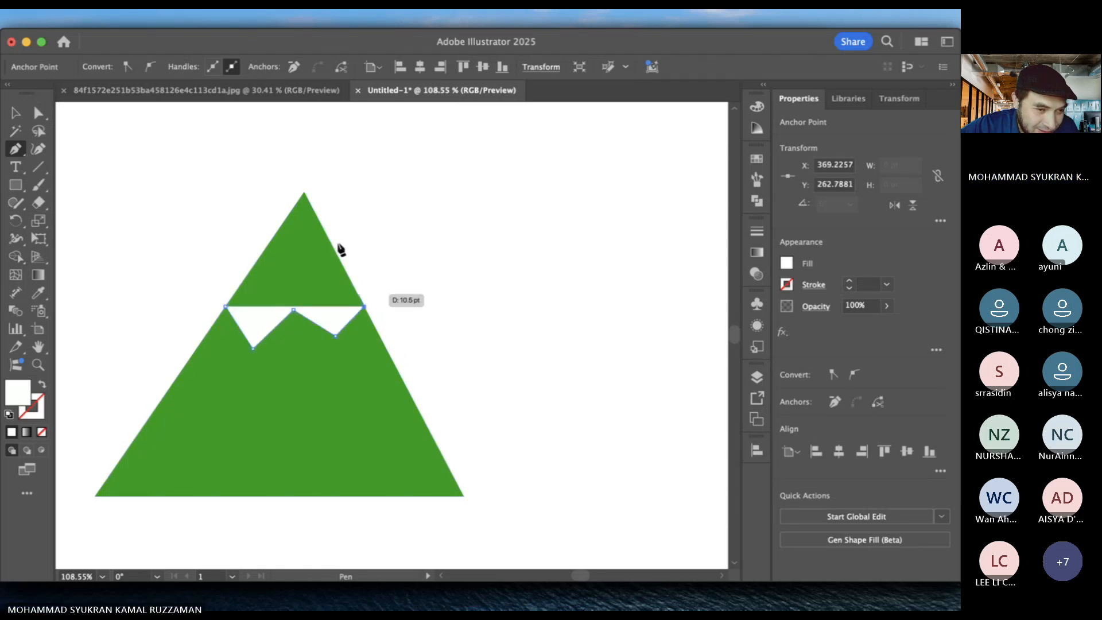
left_click(304, 193)
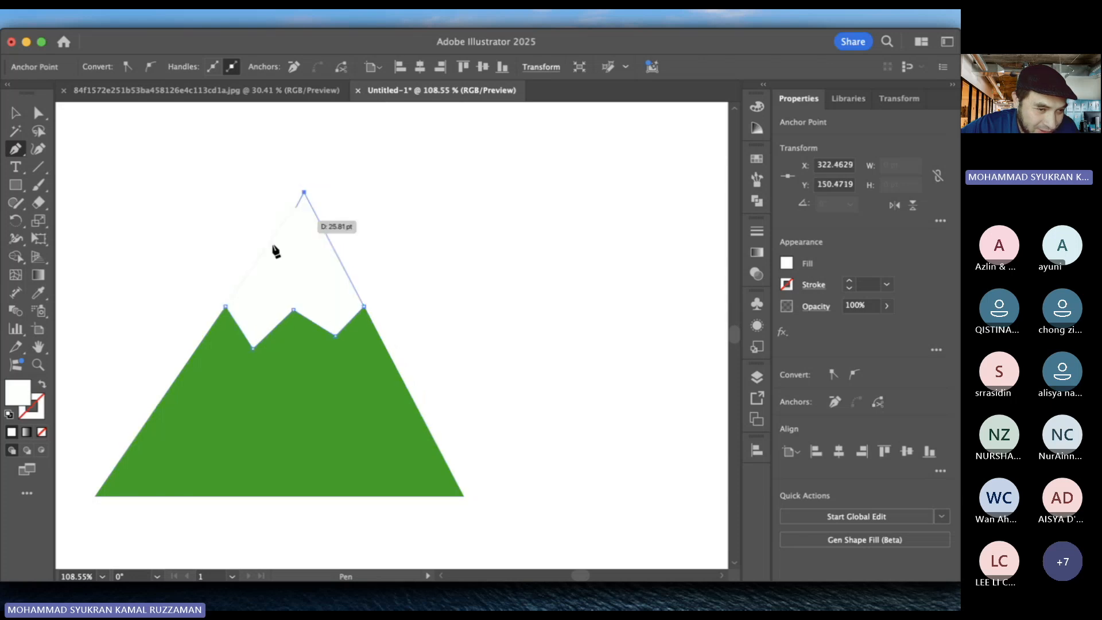
left_click(225, 308)
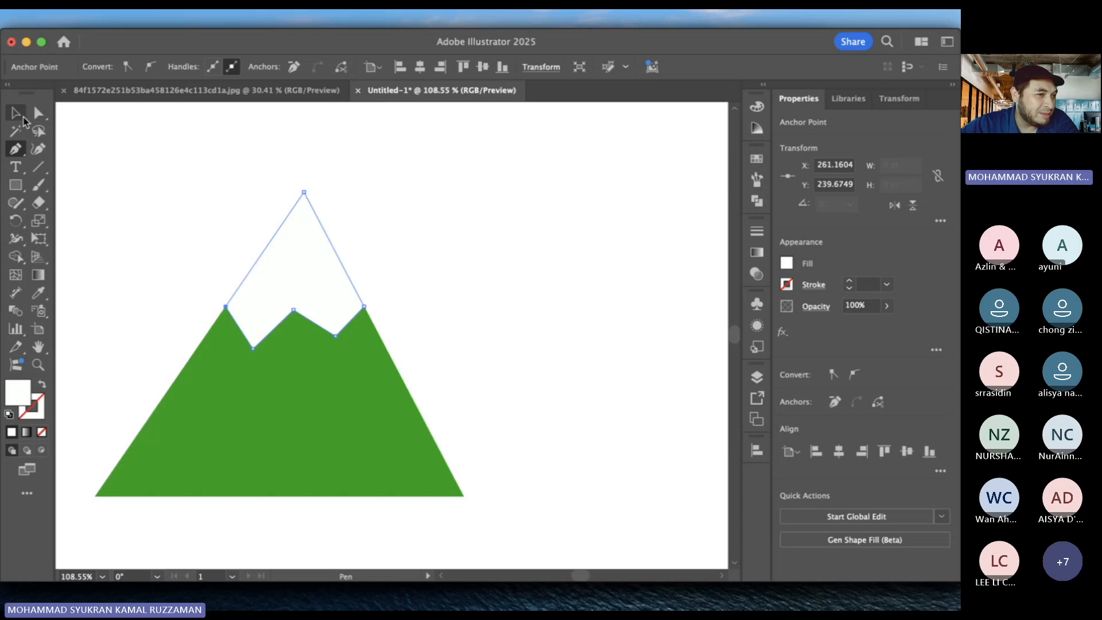
left_click(21, 120)
left_click(113, 108)
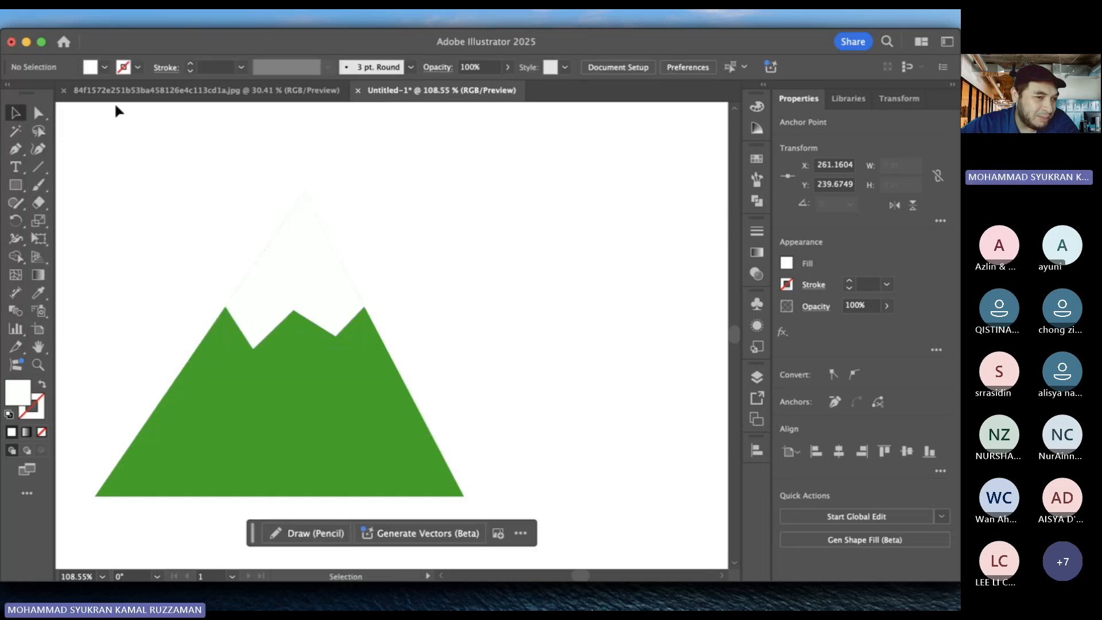
- Select the snow cap and set its fill to light grey DDDDDD
left_click(257, 296)
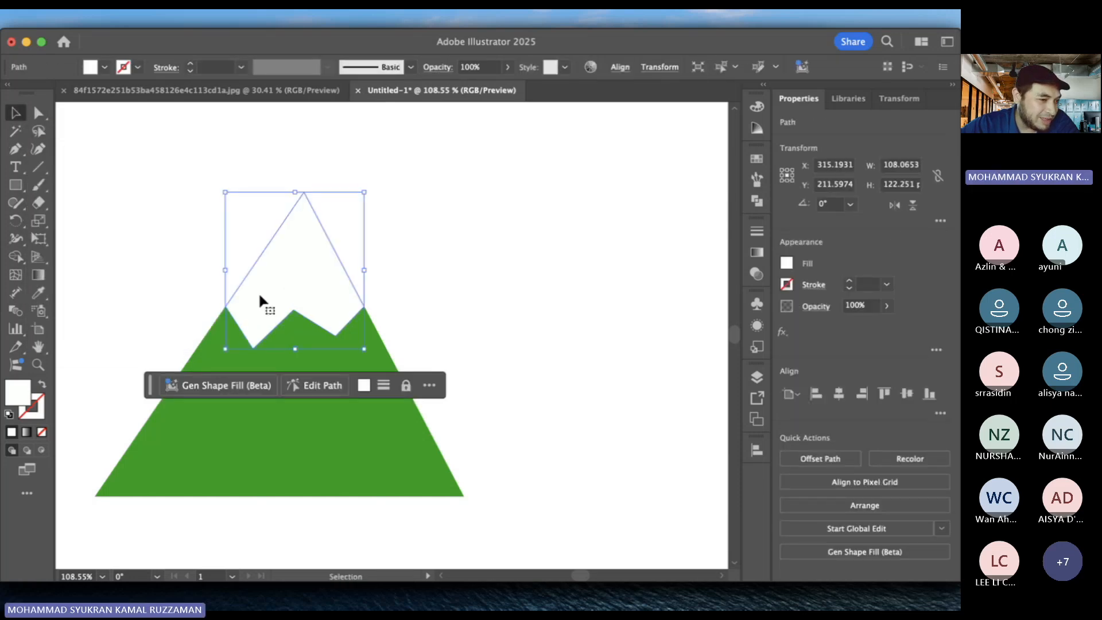
double_click(21, 391)
mouse_move(586, 332)
left_mouse_down()
mouse_move(542, 329)
mouse_move(542, 315)
left_mouse_up()
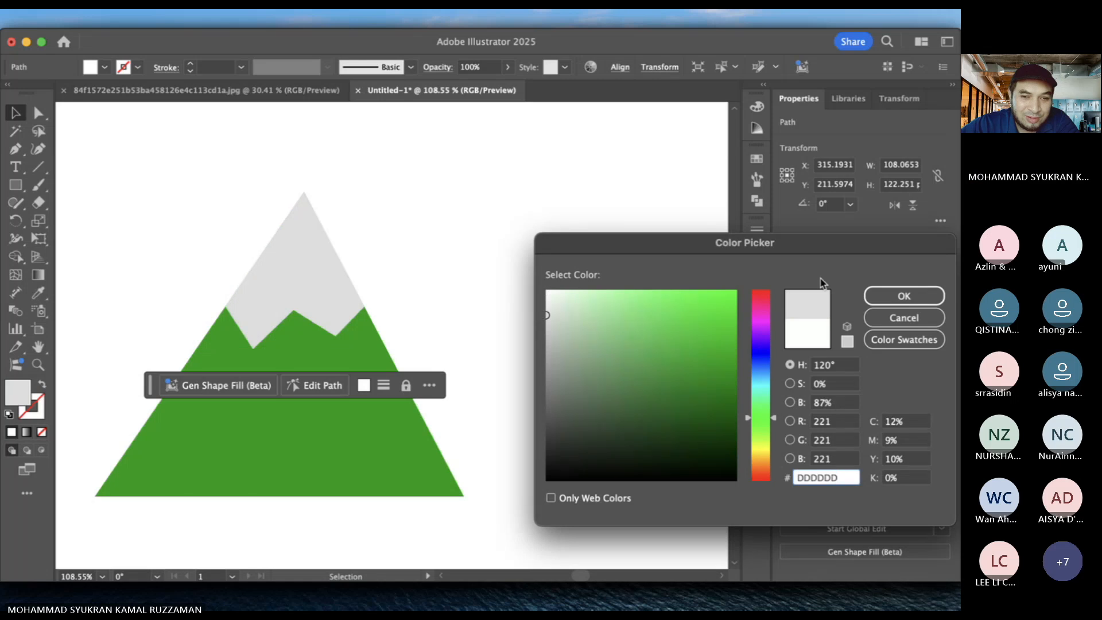
left_click(904, 296)
left_click(563, 241)
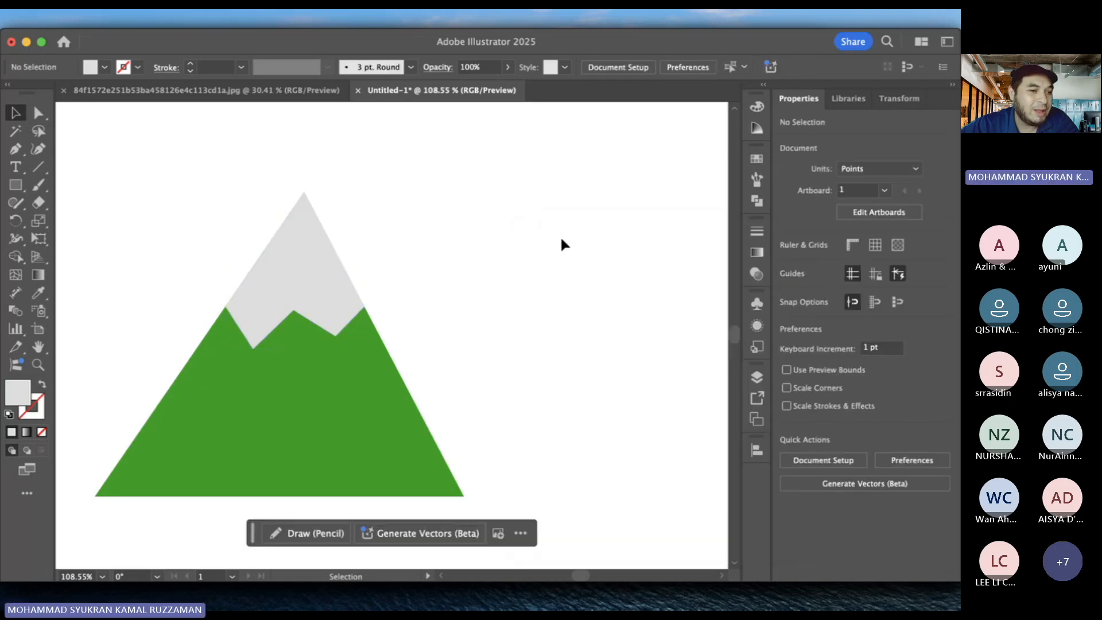
- Select the snow cap's path and swap its fill and stroke back and forth
left_click(39, 113)
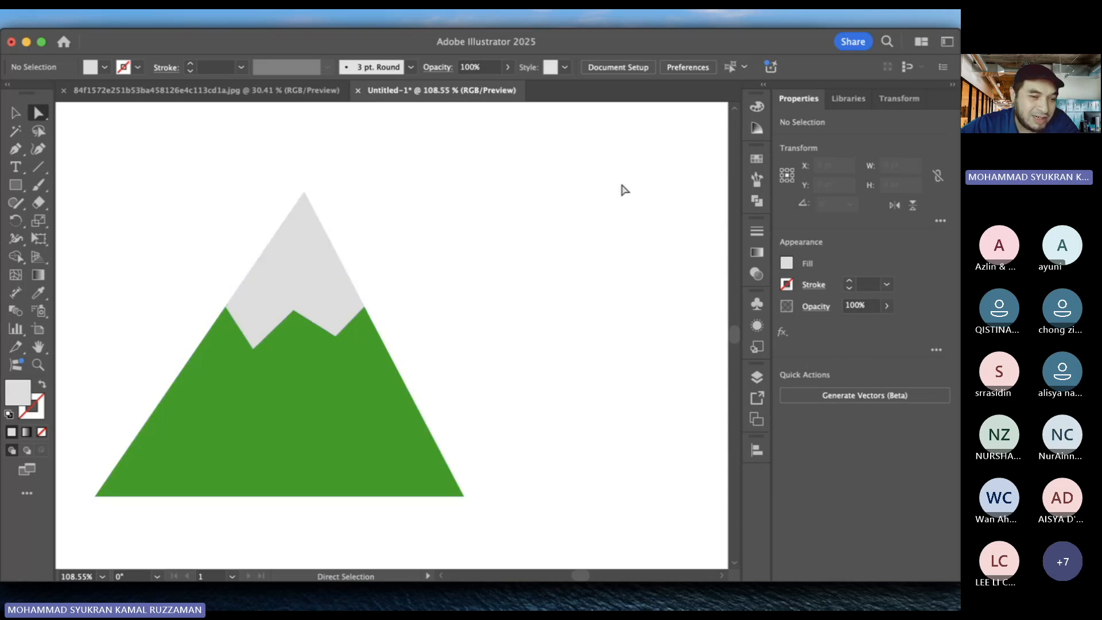
left_click(335, 254)
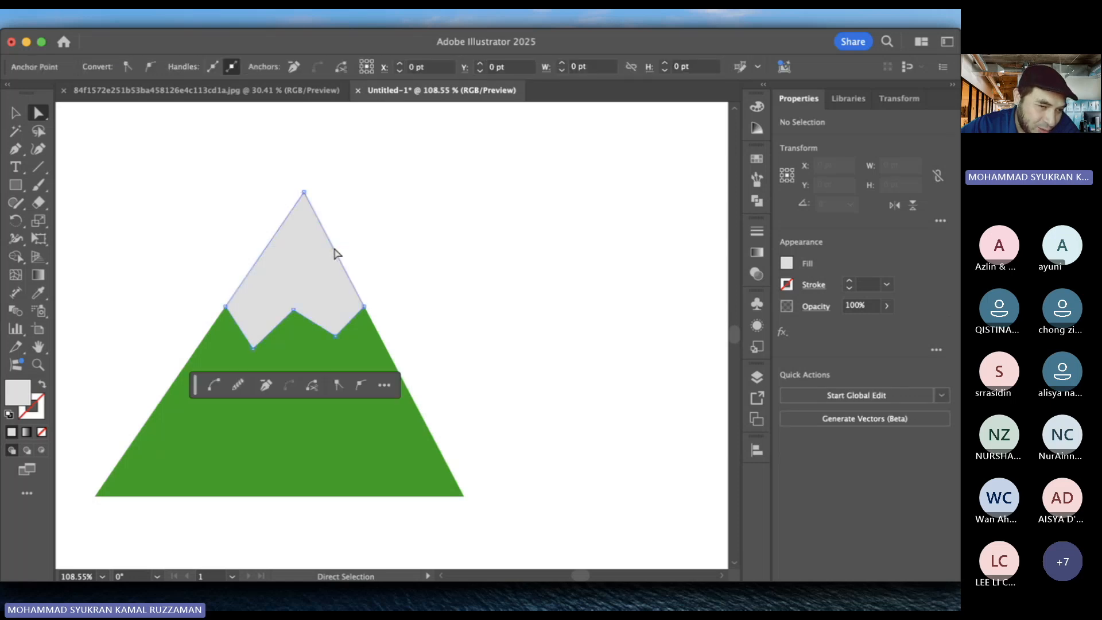
left_click(297, 287)
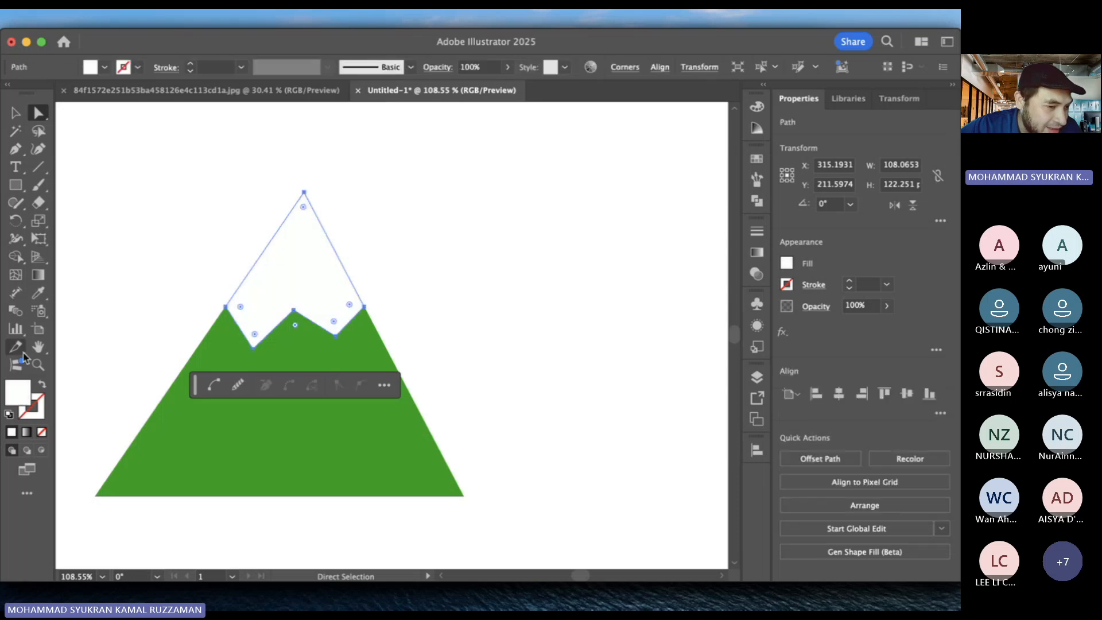
left_click(43, 384)
left_click(42, 384)
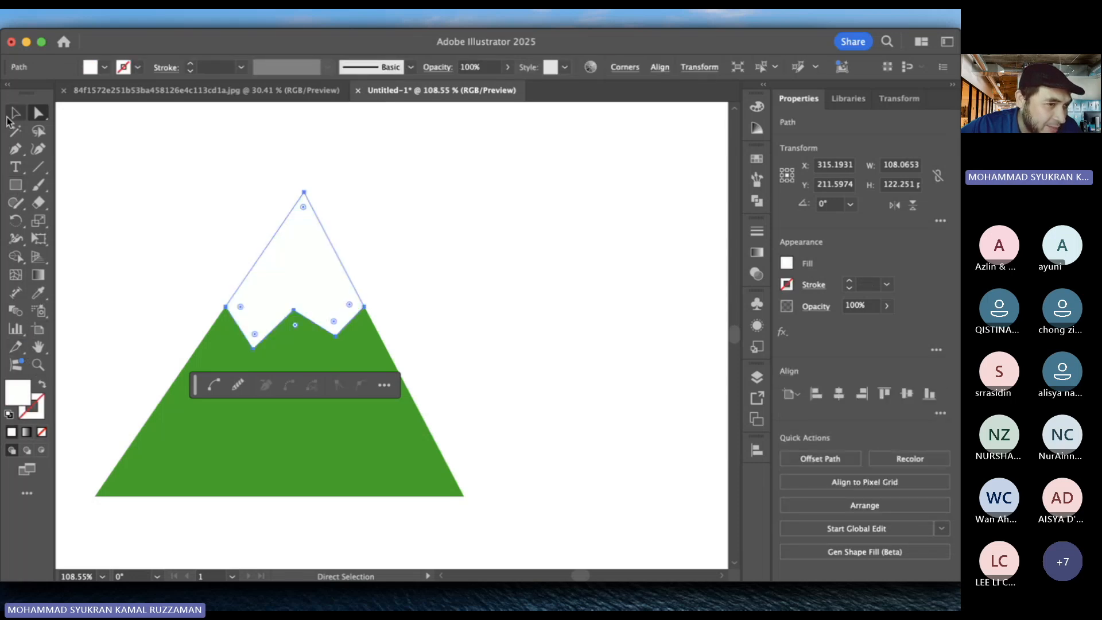
left_click(15, 114)
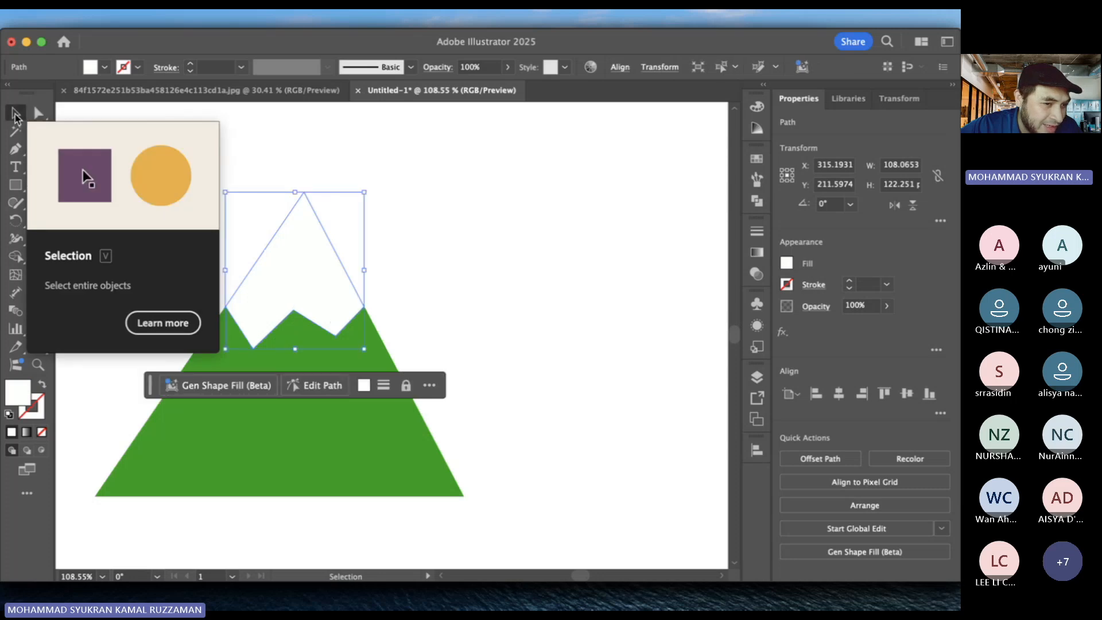
left_click(121, 155)
- Step back through the snow cap's edits to its unfilled version with a 1 pt white outline and deselect it
key("super+z")
key("super+z")
key("super+z")
key("super+z")
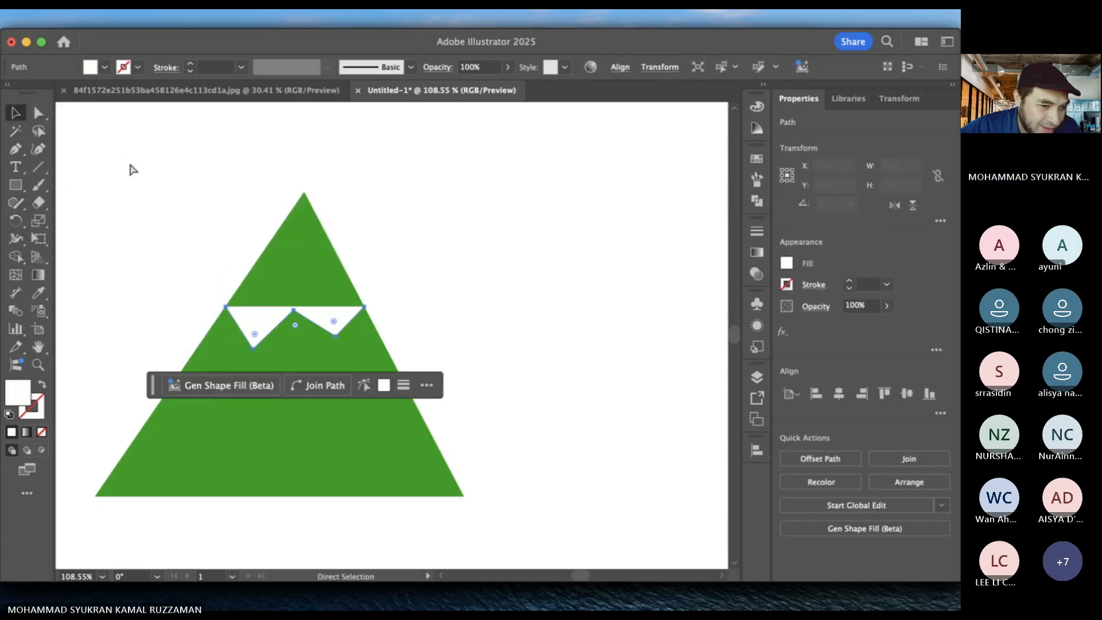
key("super+z")
key("super+z")
key("super+z")
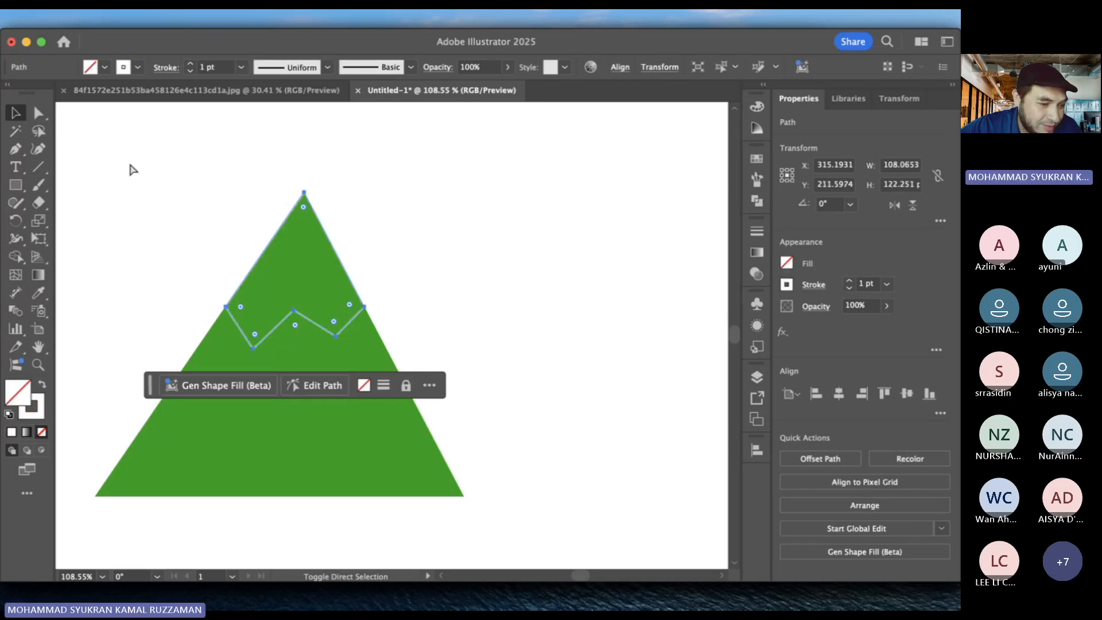
left_click(117, 242)
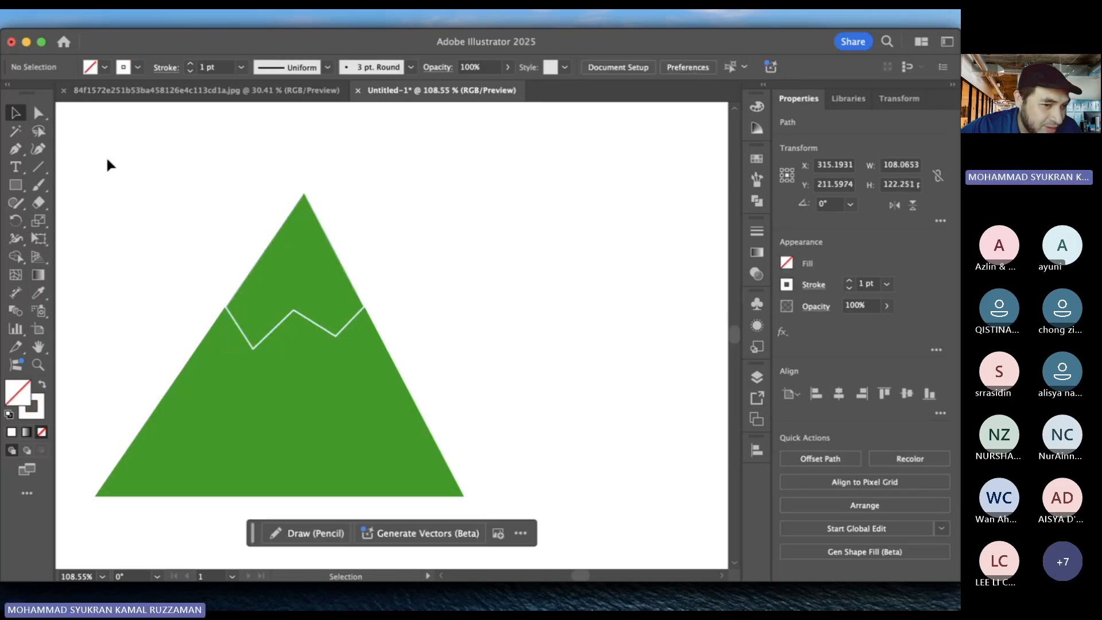
left_click(299, 270)
left_click_drag(251, 277, 327, 238)
key("super+z")
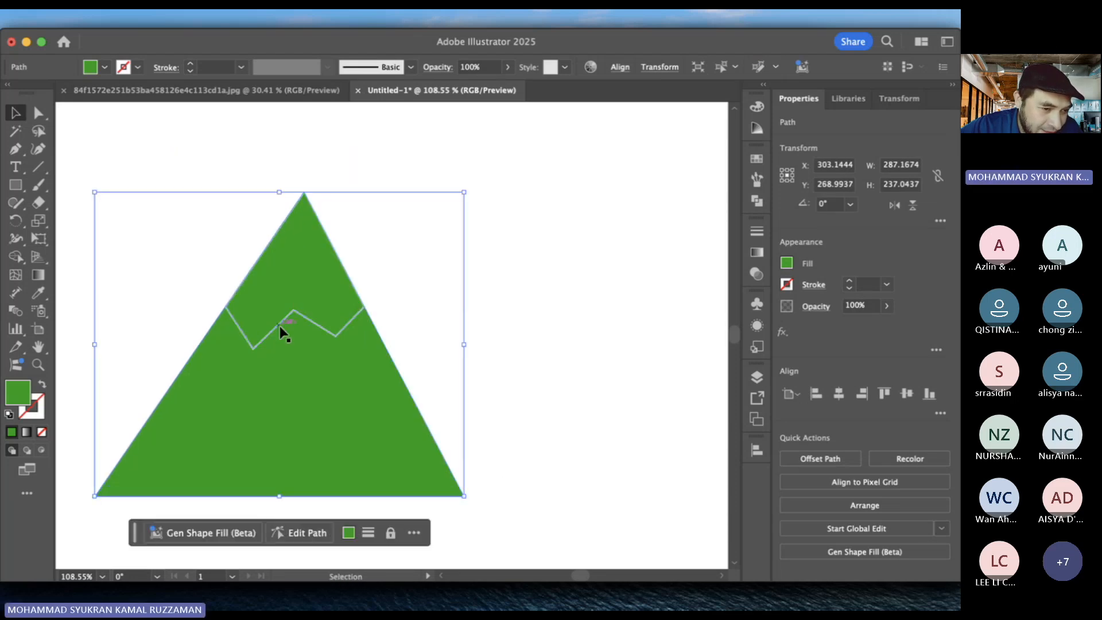
- Select the snow cap's outline and swap its fill and stroke, giving it a white fill and no stroke
left_click(277, 325)
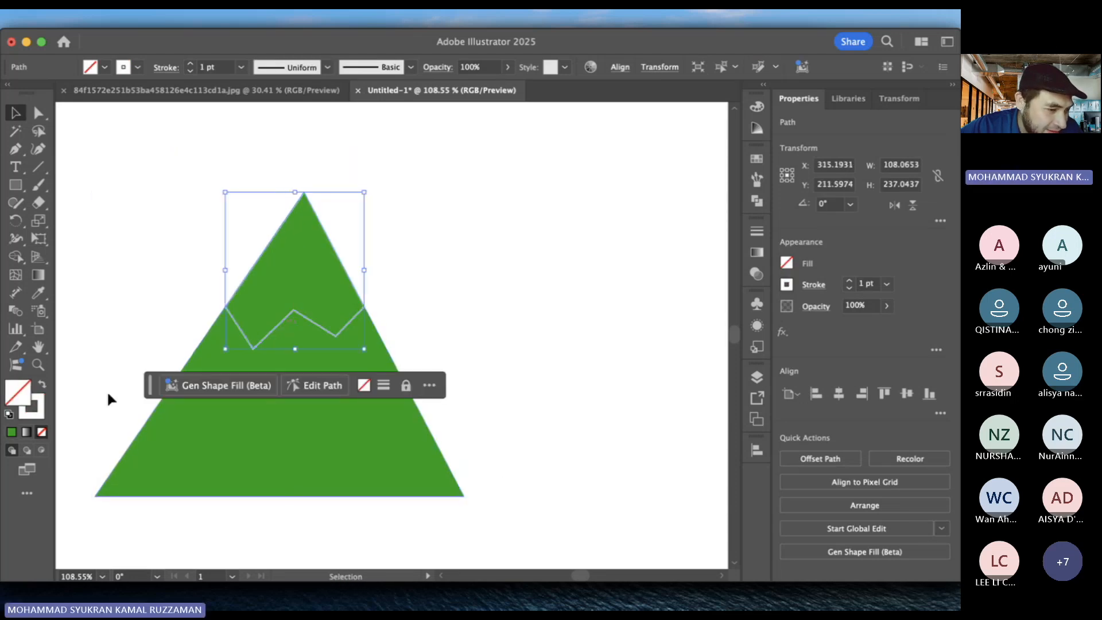
left_click(42, 387)
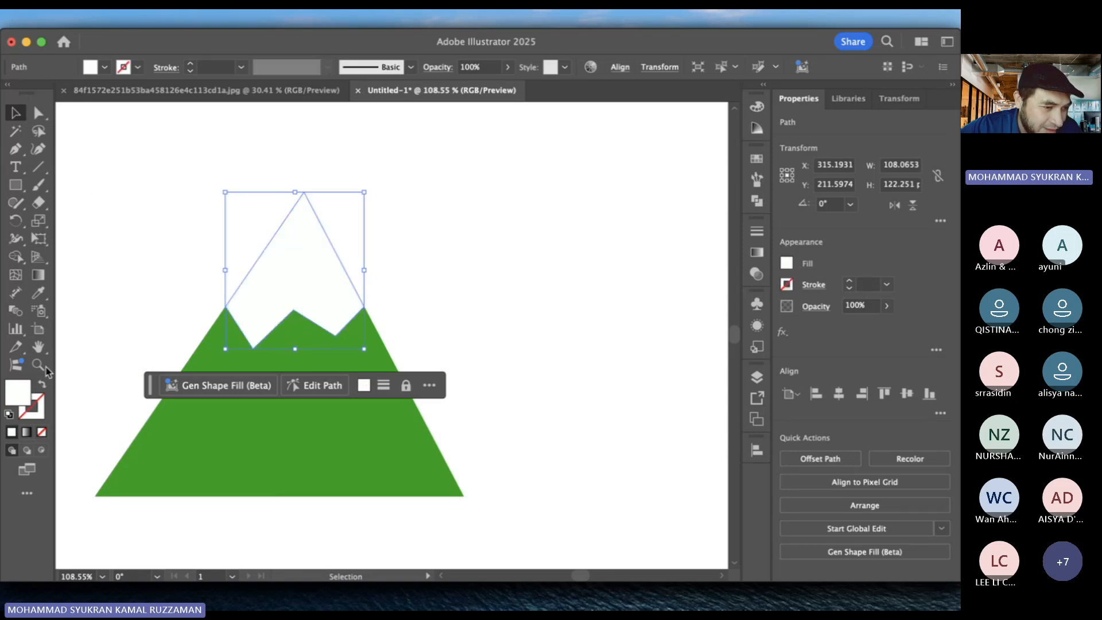
left_click(138, 305)
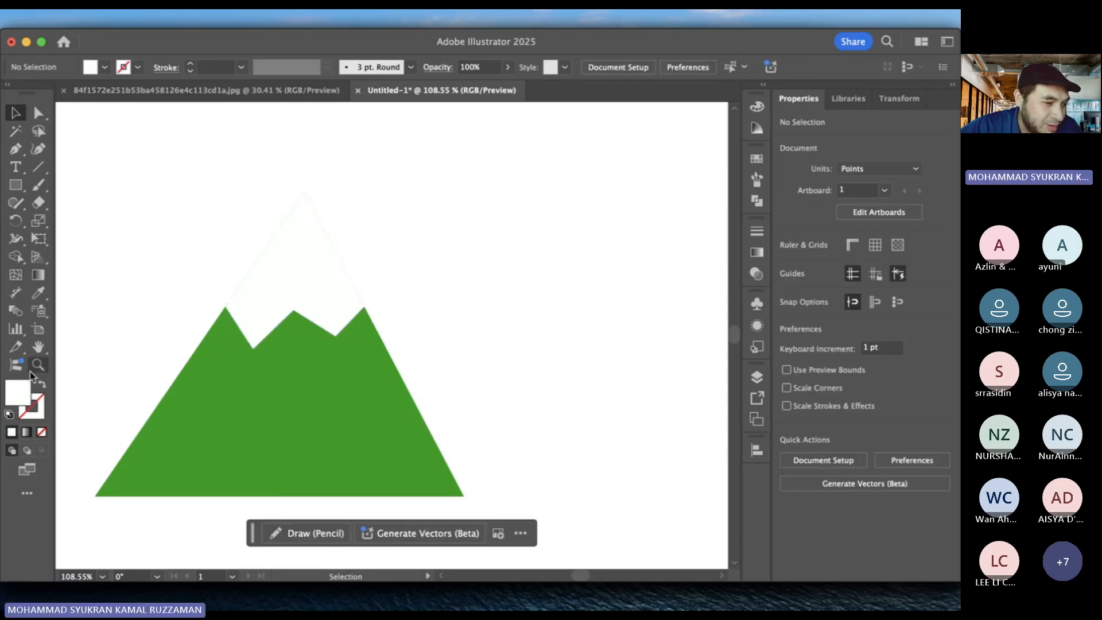
- Try a grey and a light green as the fill colour with nothing selected
double_click(17, 393)
left_click(579, 350)
mouse_move(579, 349)
left_mouse_down()
mouse_move(546, 322)
mouse_move(585, 332)
mouse_move(568, 338)
left_mouse_up()
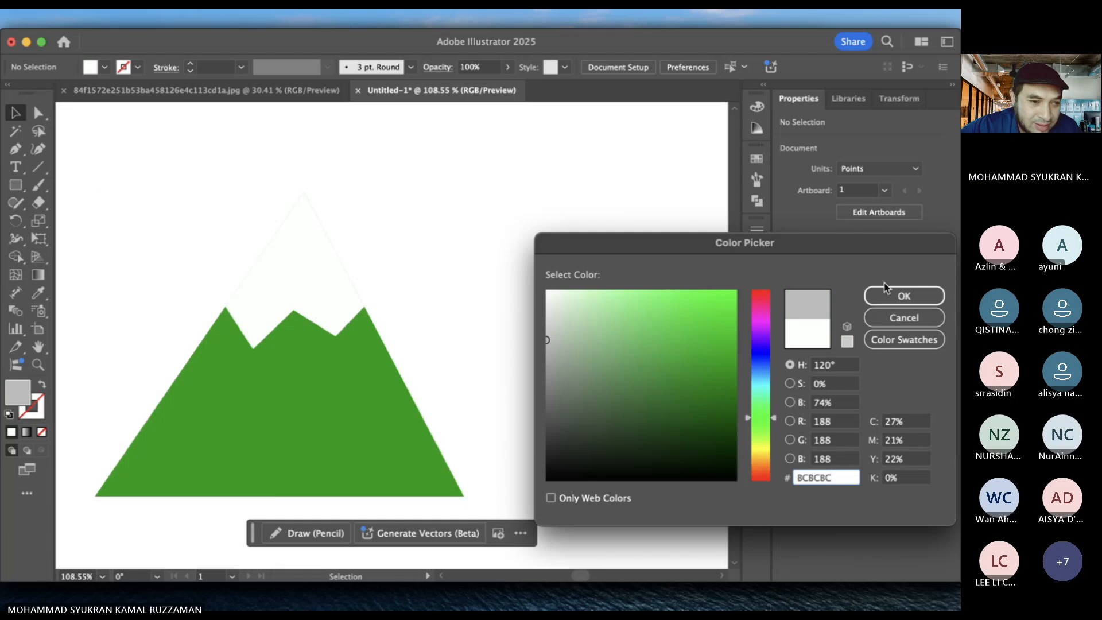
left_click(639, 305)
left_click(904, 296)
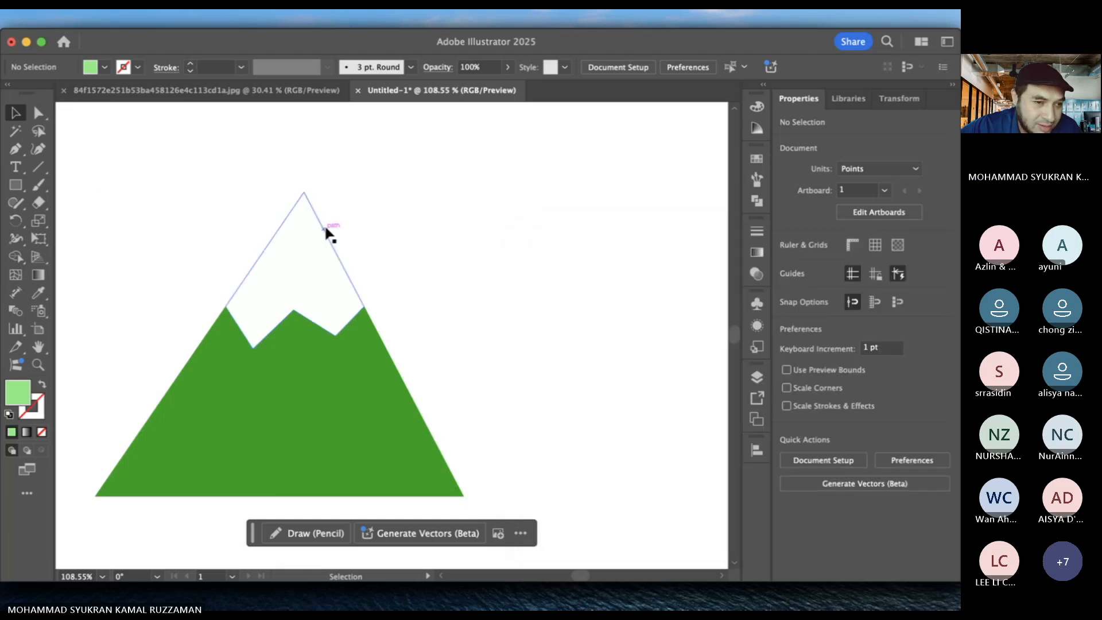
- Select the snow cap, set its fill to light grey E0E0E0 and deselect it
left_click(326, 232)
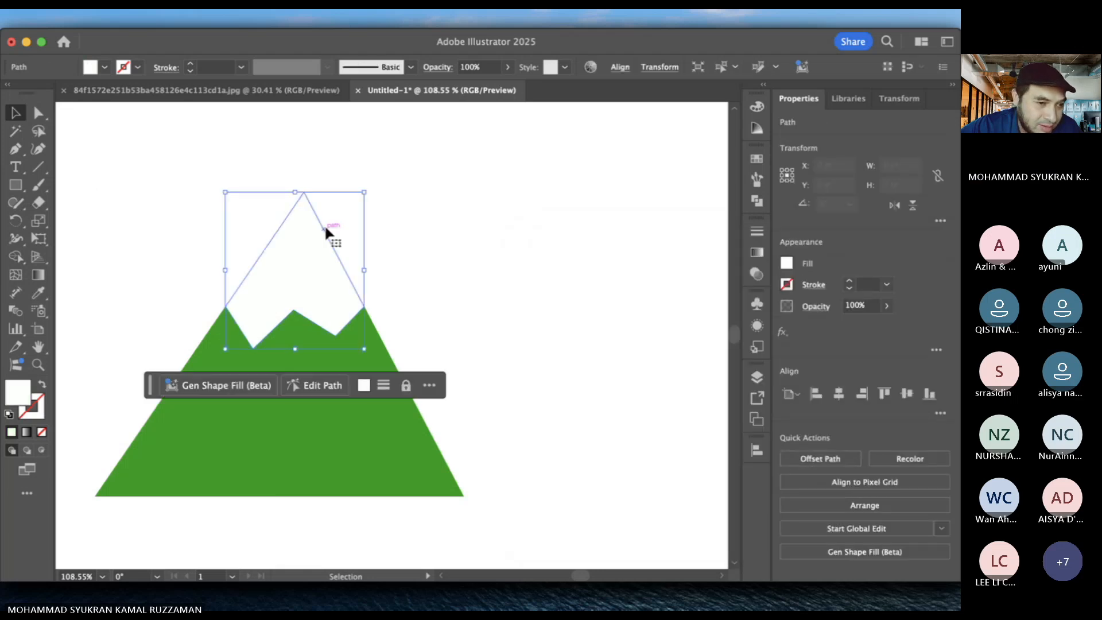
double_click(20, 398)
type("D3D3D3")
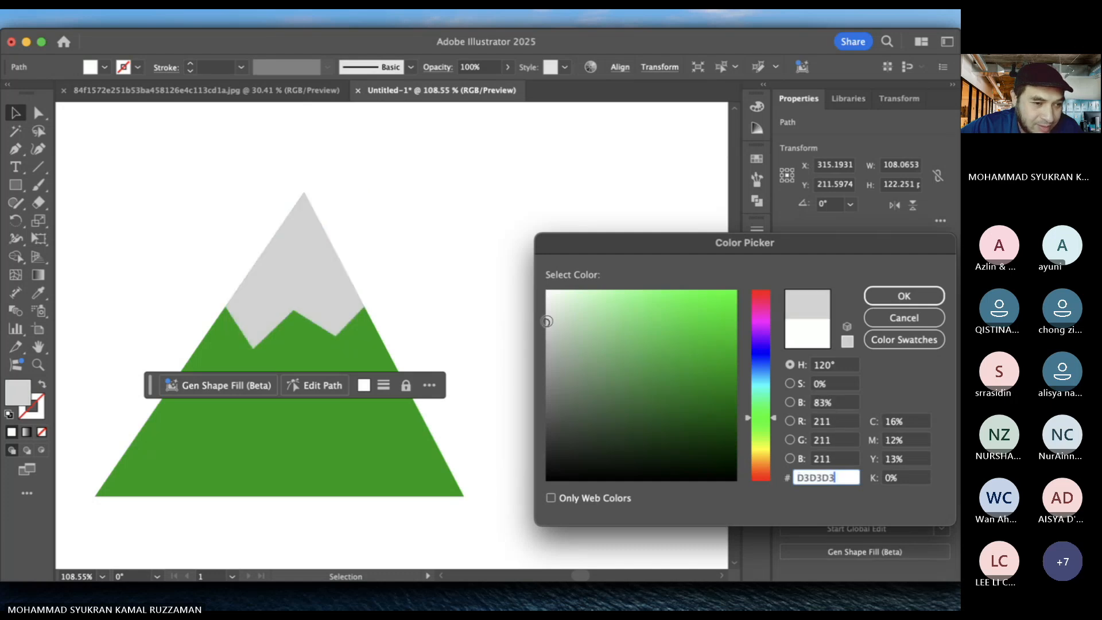
left_click(884, 296)
left_click(543, 223)
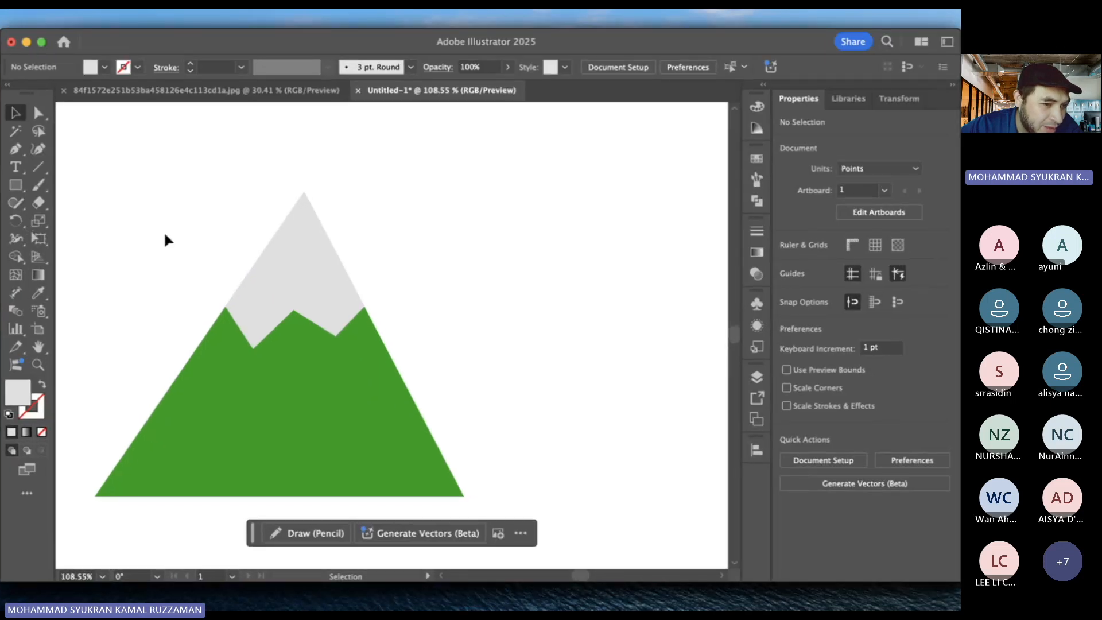
- Select the mountain and snow cap and cut both with the Knife tool along a jagged line from the cap's right edge to the base
left_click_drag(164, 231, 315, 352)
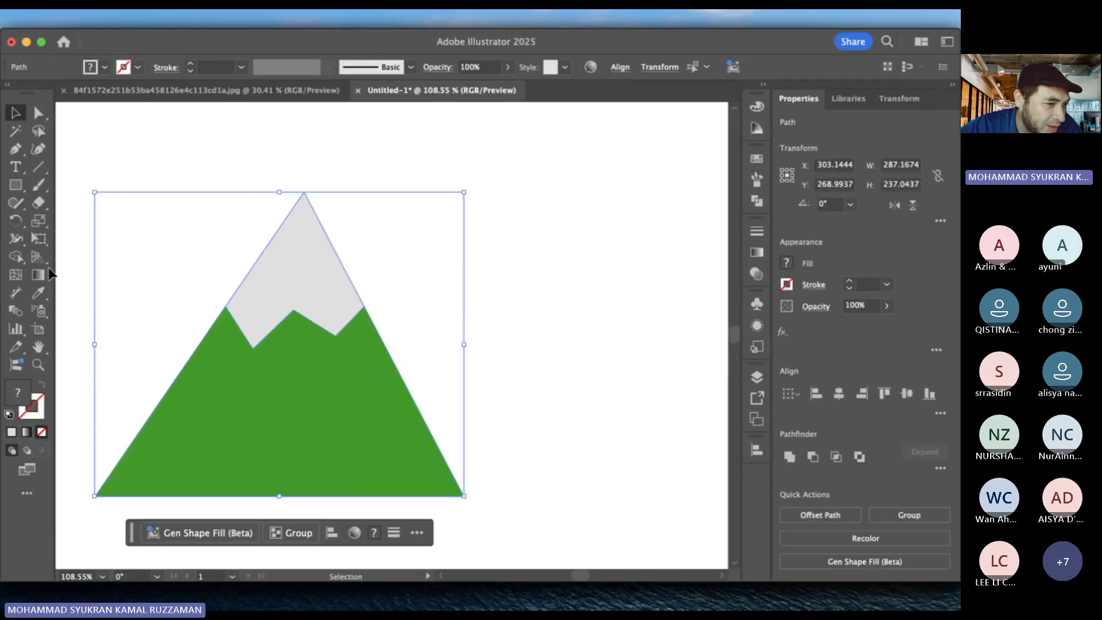
left_click(39, 294)
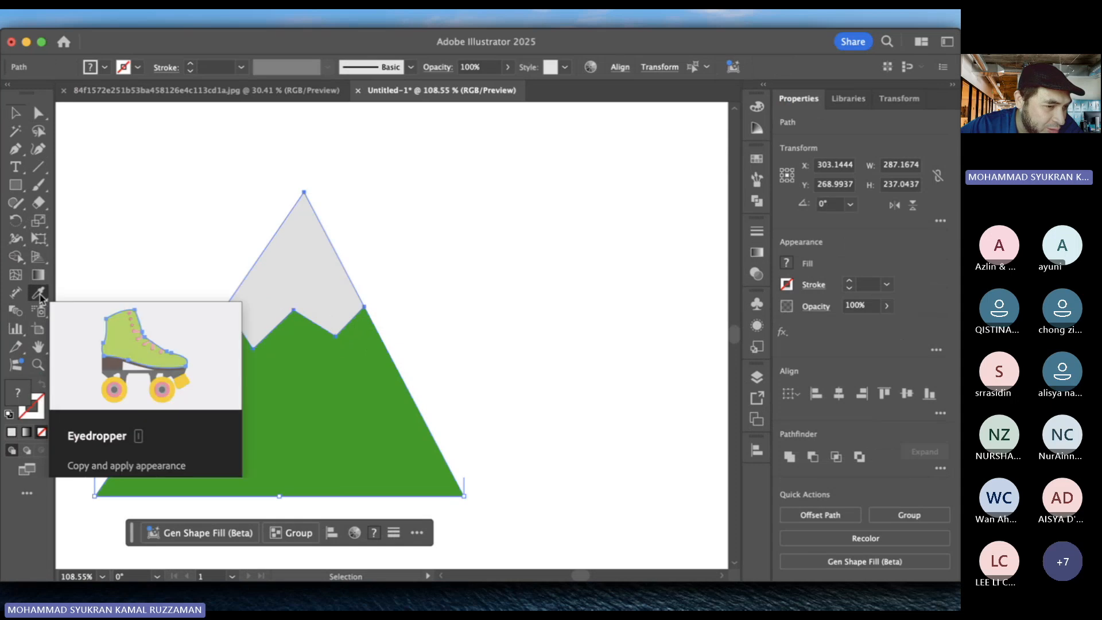
left_click(40, 296)
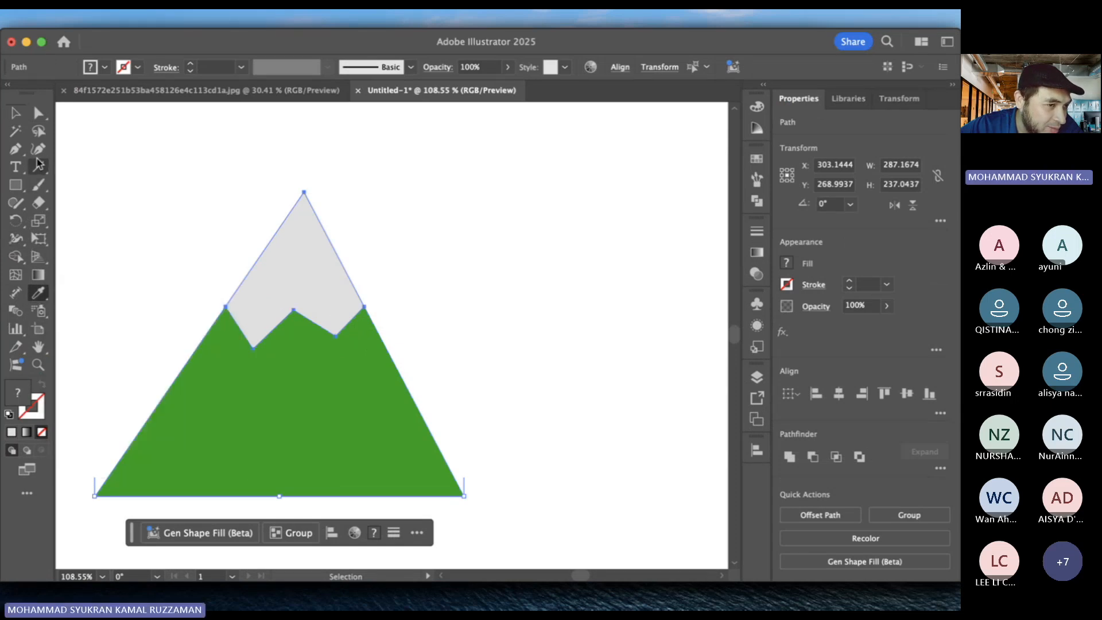
left_click(40, 295)
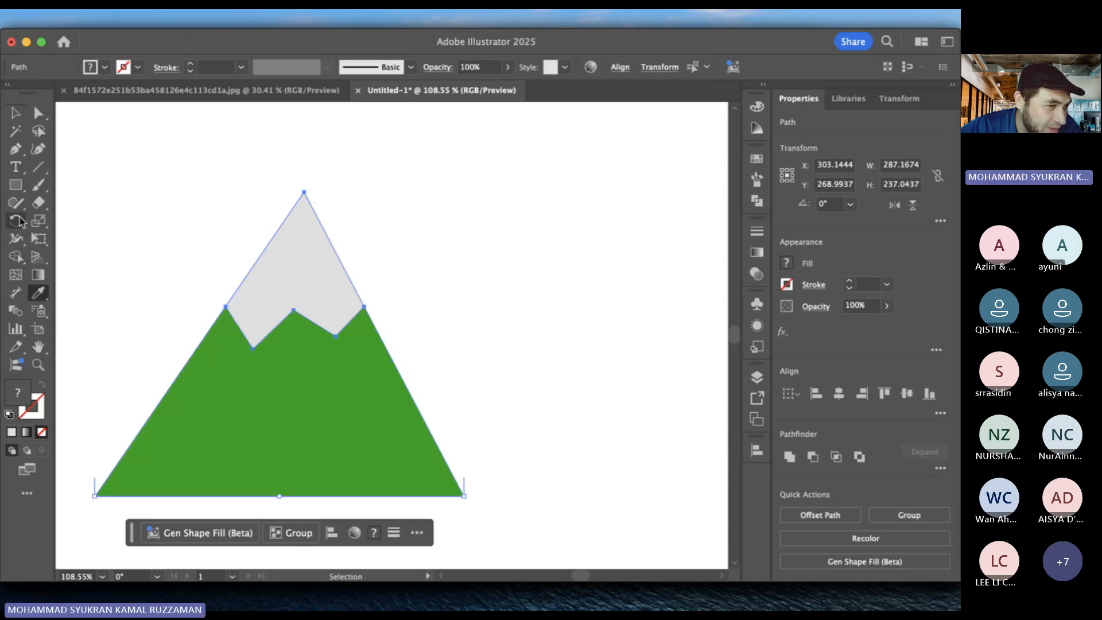
left_click(39, 185)
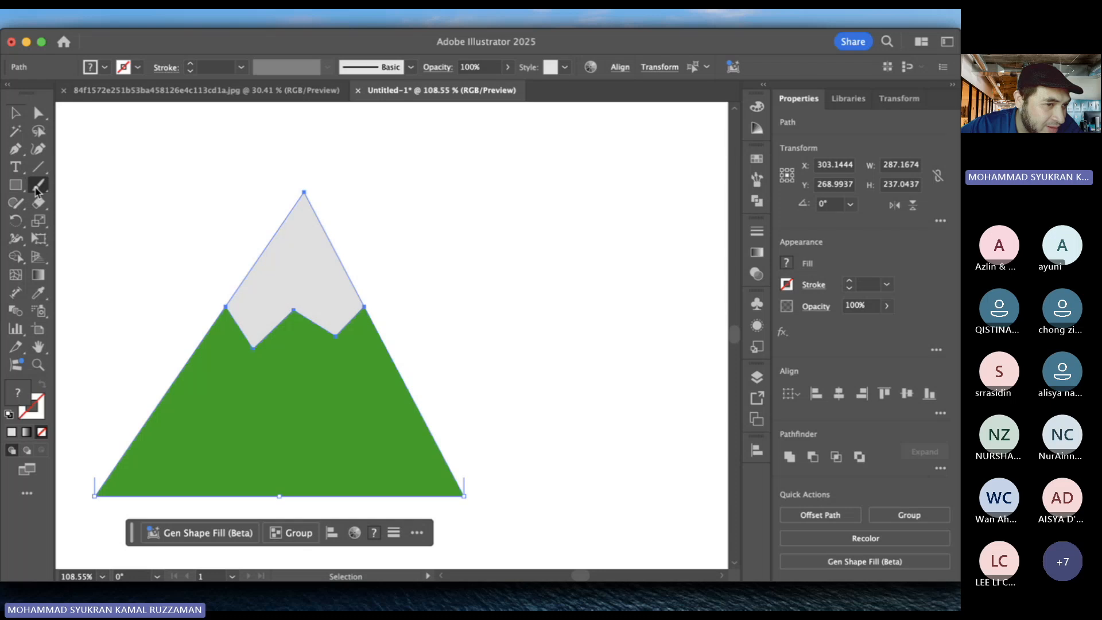
left_click(38, 203)
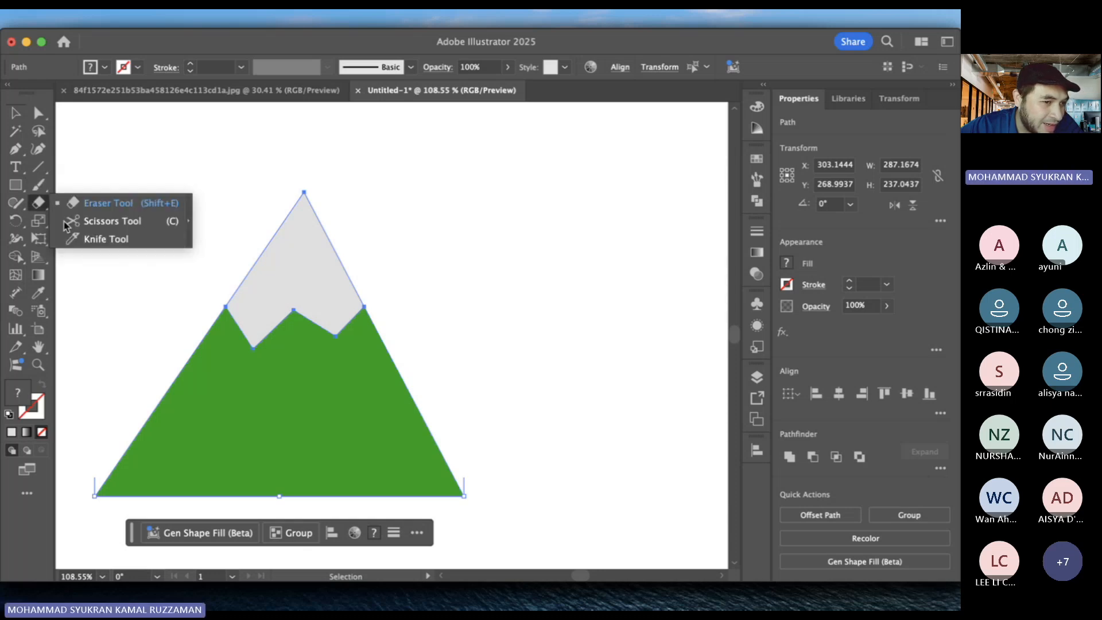
left_click(94, 239)
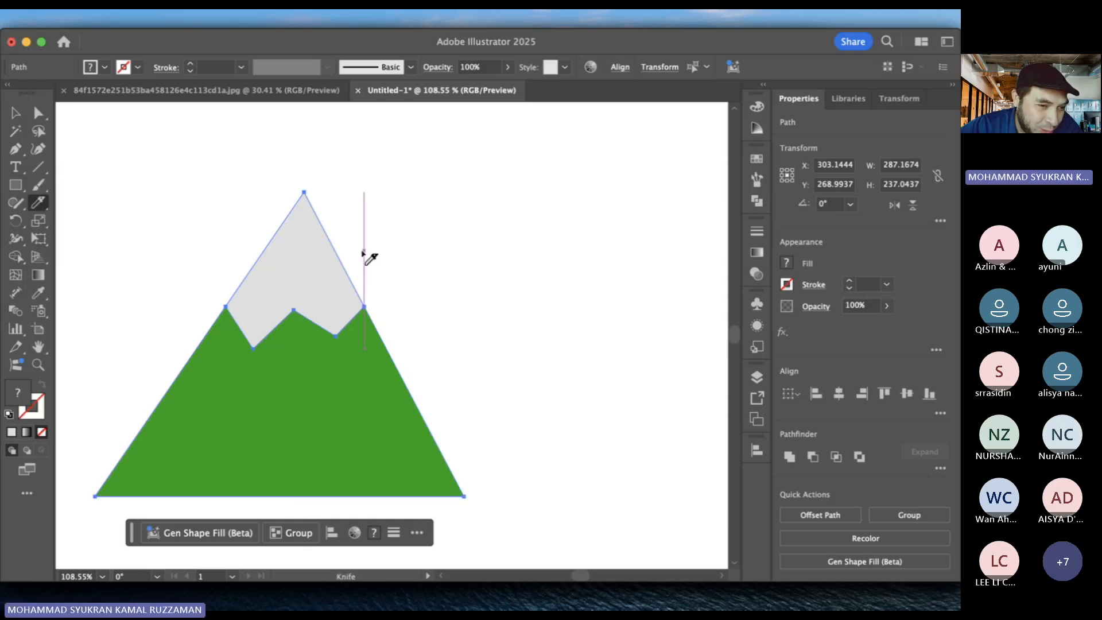
mouse_move(355, 243)
left_mouse_down()
mouse_move(294, 288)
mouse_move(379, 416)
mouse_move(319, 457)
mouse_move(337, 469)
mouse_move(192, 551)
left_mouse_up()
left_click(15, 114)
left_click(570, 285)
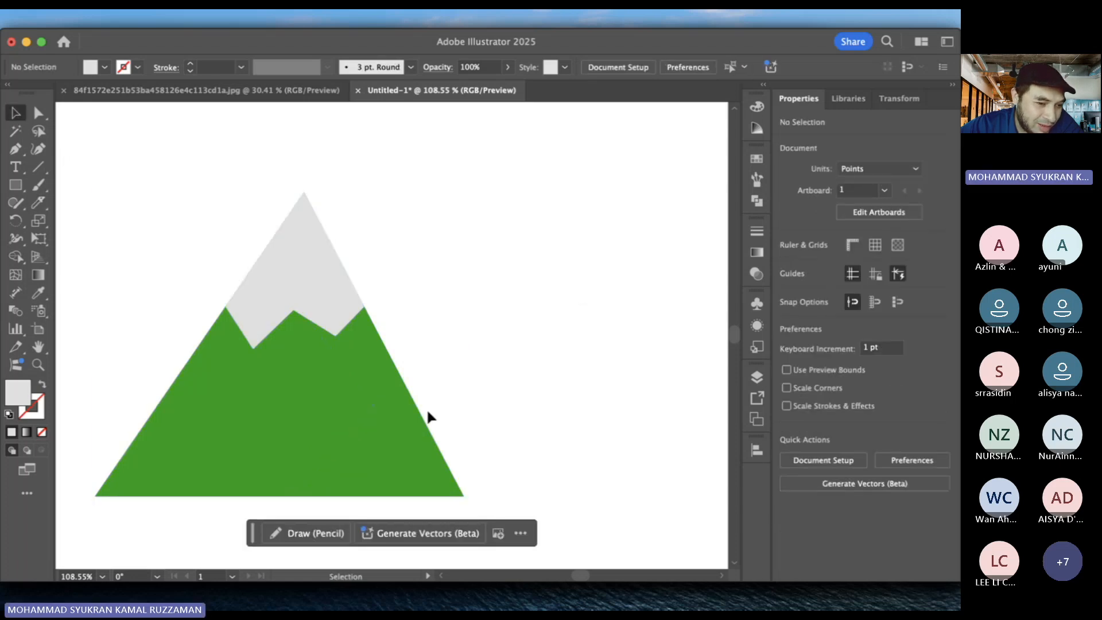
- Try pulling the cut right-hand pieces of the mountain and snow cap aside to check the cut, undoing each move
left_click(403, 422)
left_click_drag(403, 422, 445, 432)
key("super+z")
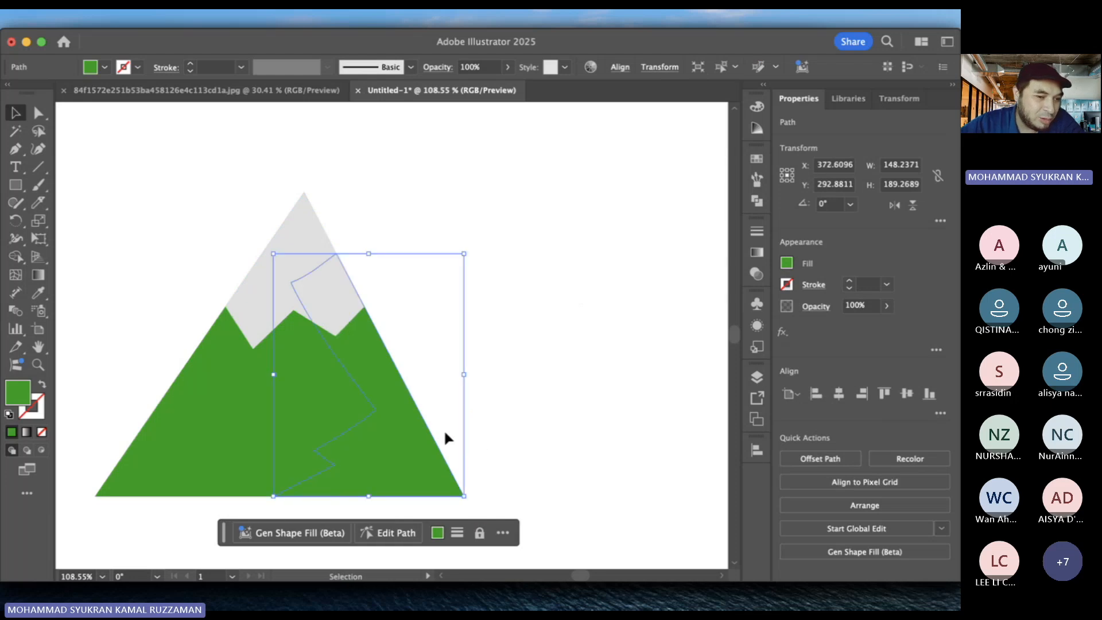
left_click(523, 446)
left_click(382, 403)
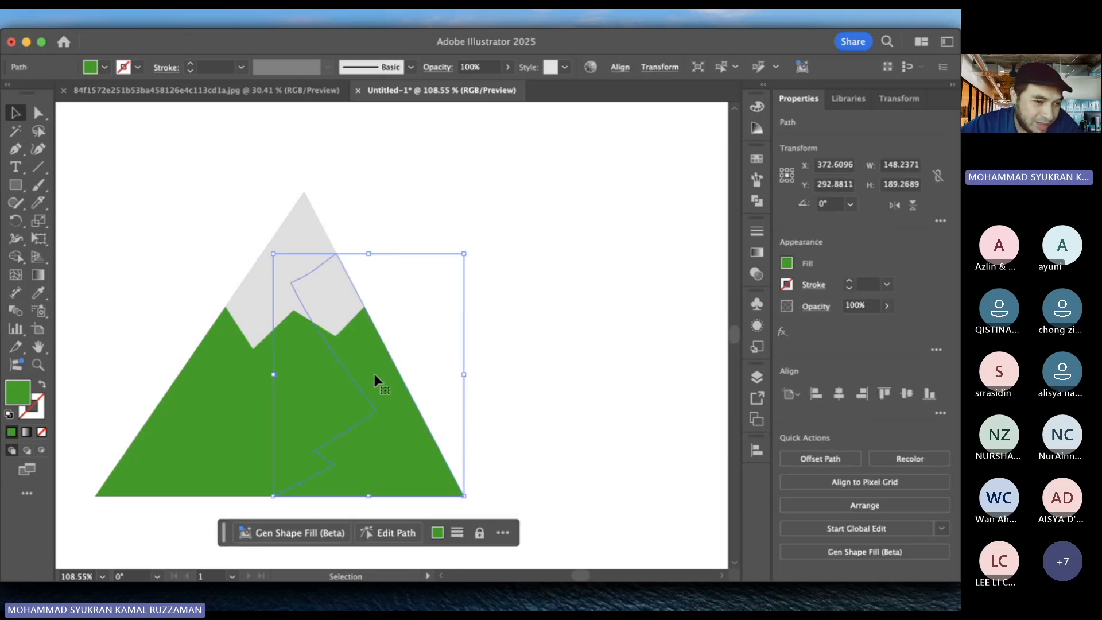
left_click(326, 302)
left_click(387, 280)
left_click_drag(331, 281, 374, 270)
key("super+z")
left_click(455, 300)
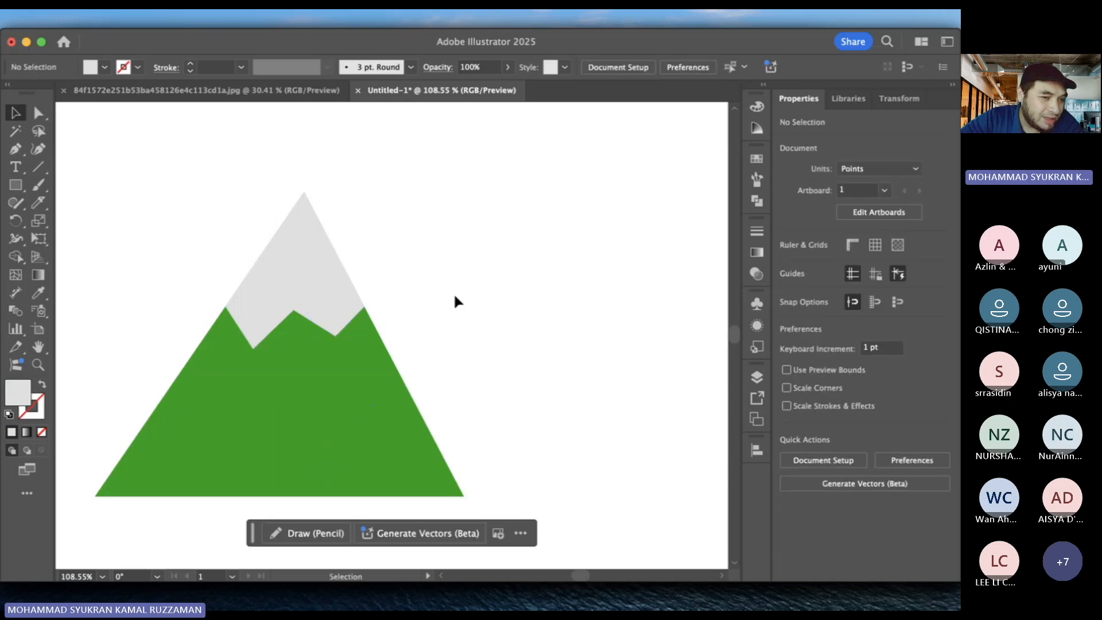
- Select the cut right-hand piece of the snow cap and set its fill to the darker grey CCCCCC
left_click(343, 297)
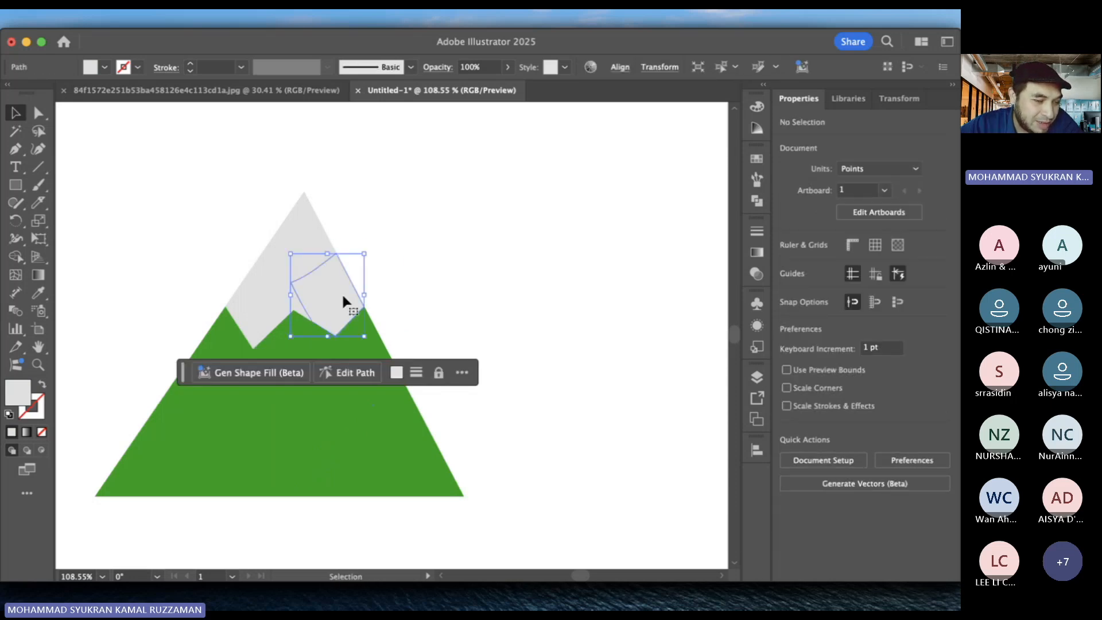
double_click(27, 391)
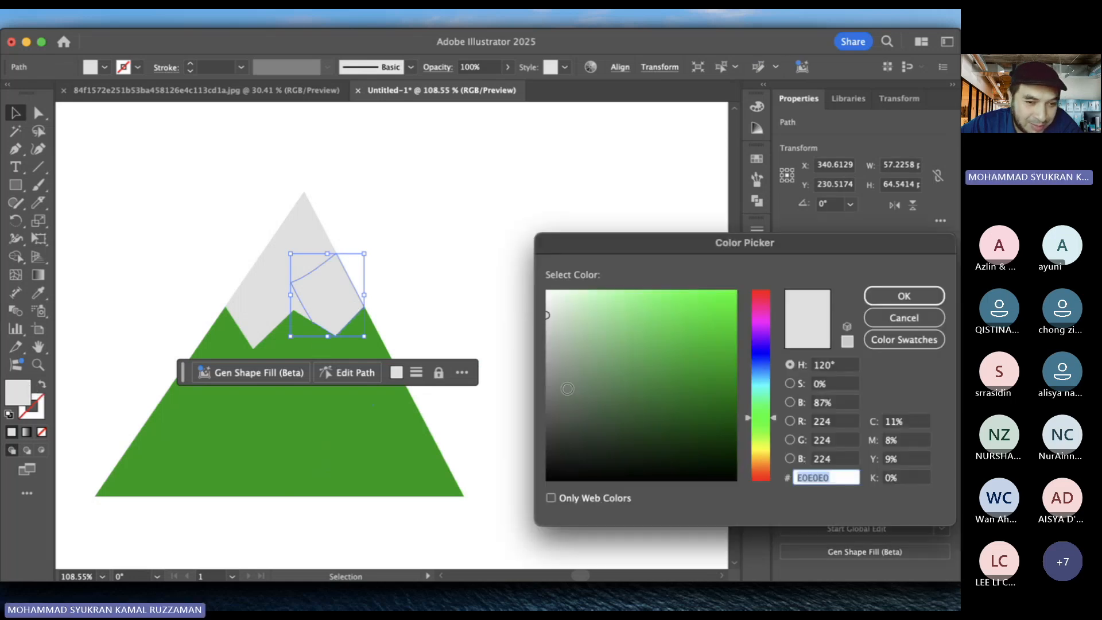
left_click(551, 327)
left_click(546, 326)
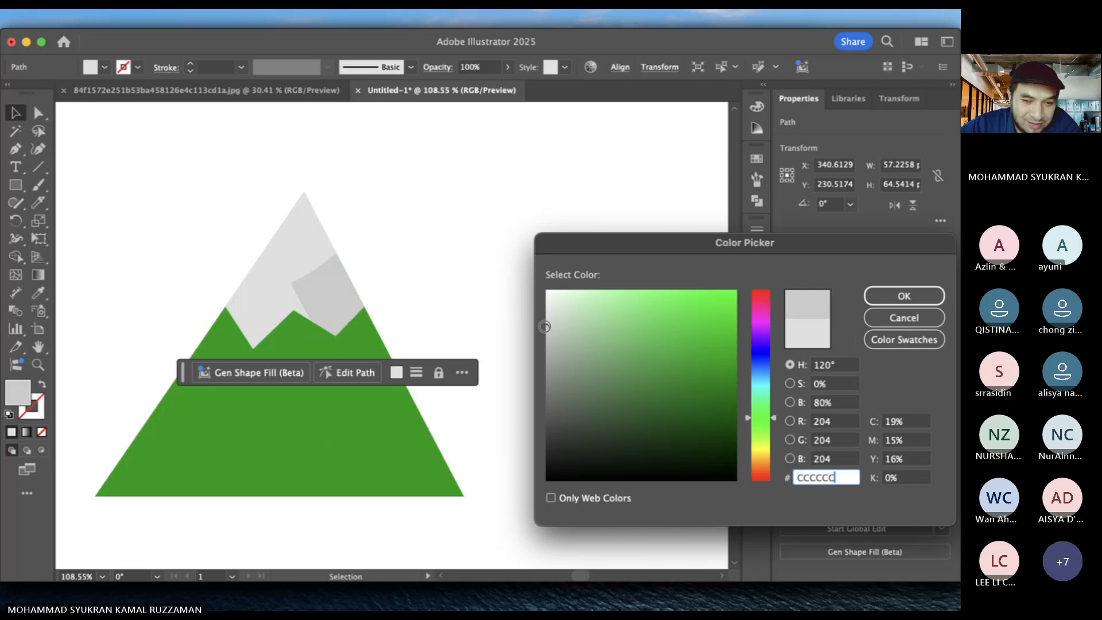
left_click(883, 291)
left_click(535, 217)
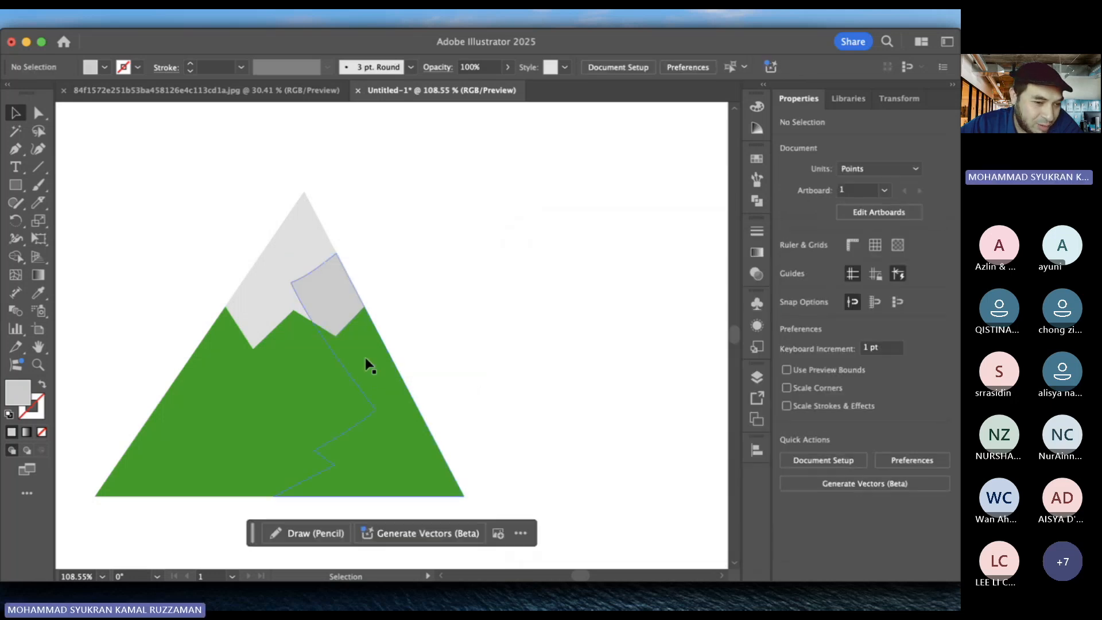
- Select the cut right-hand piece of the green mountain and set its fill to dark green 048204
left_click(354, 381)
left_click(430, 437)
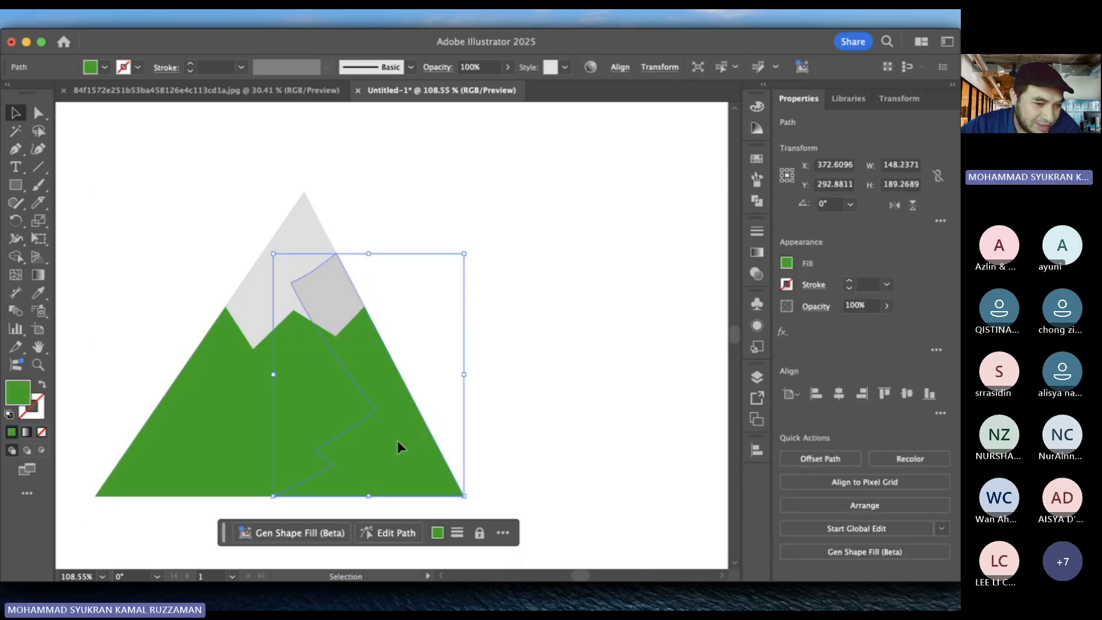
double_click(17, 395)
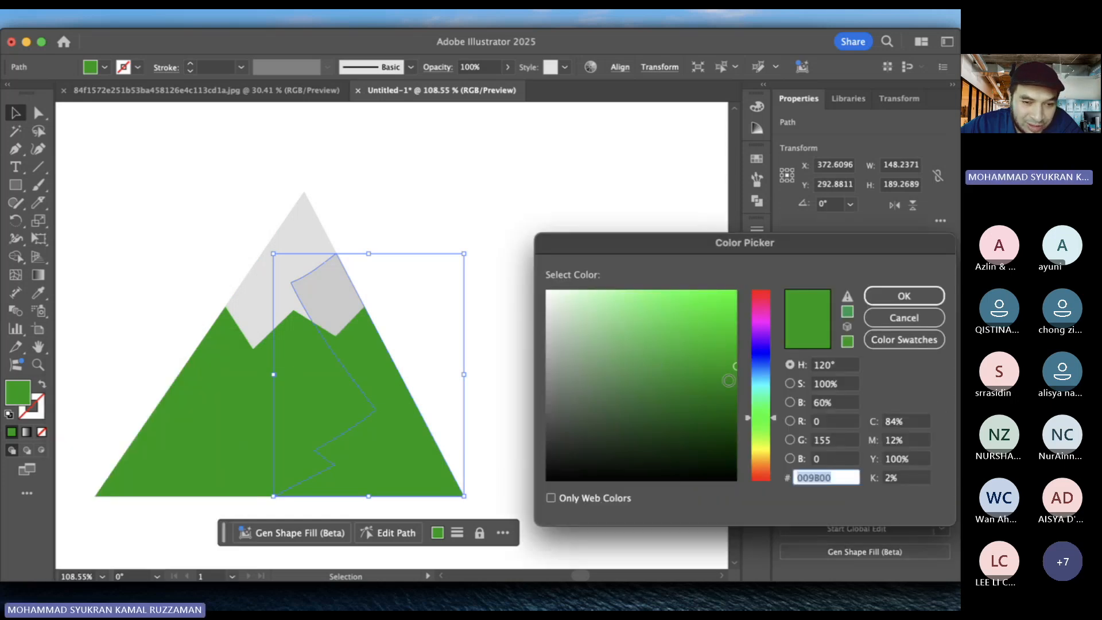
type("048204")
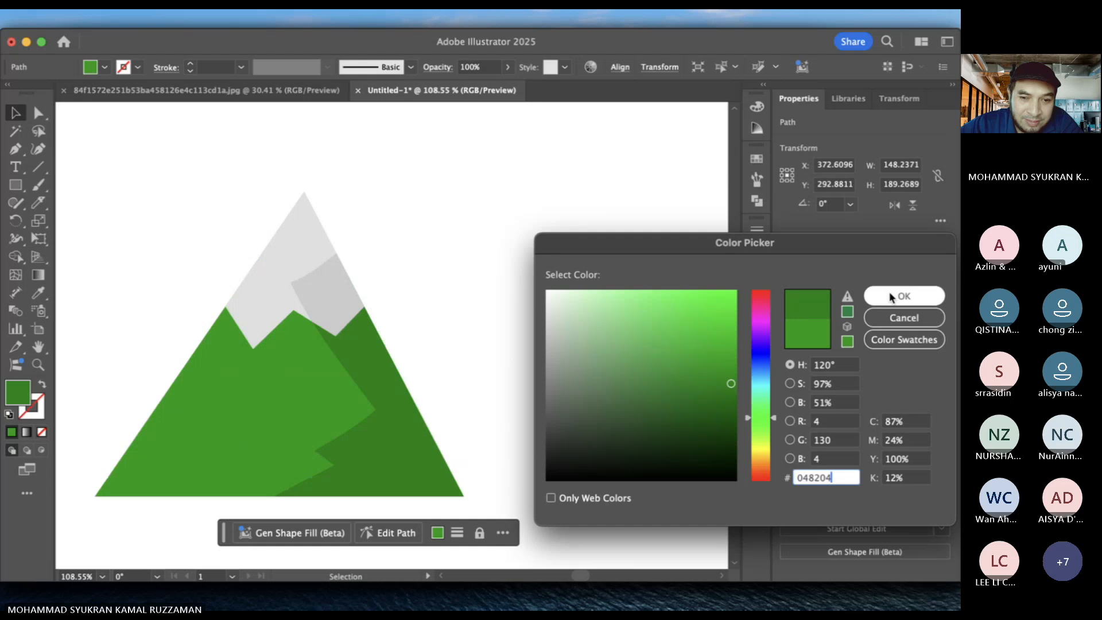
left_click(890, 292)
left_click(578, 288)
- Select all the mountain pieces and move them up and left to the artboard's upper-left area
scroll(579, 289, "down", 3)
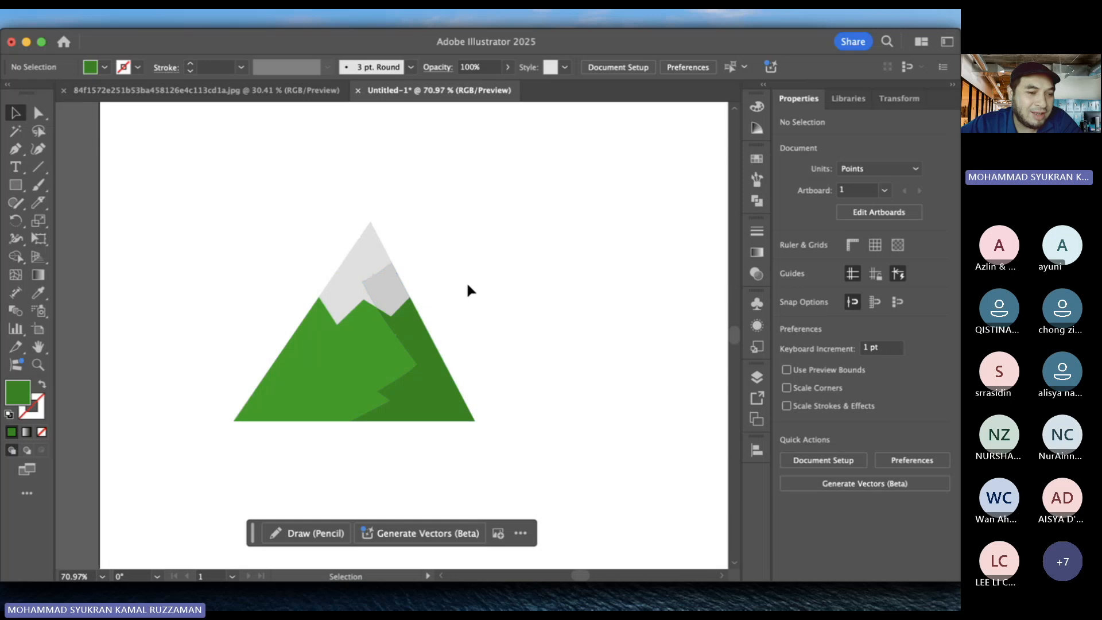
left_click_drag(267, 253, 499, 444)
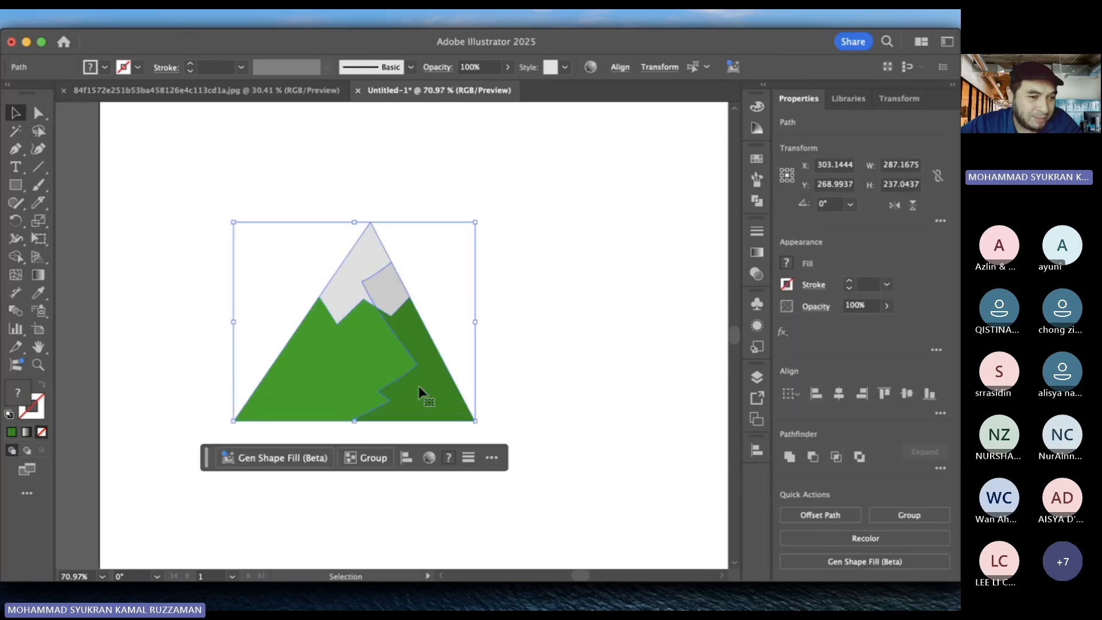
left_click_drag(418, 386, 325, 310)
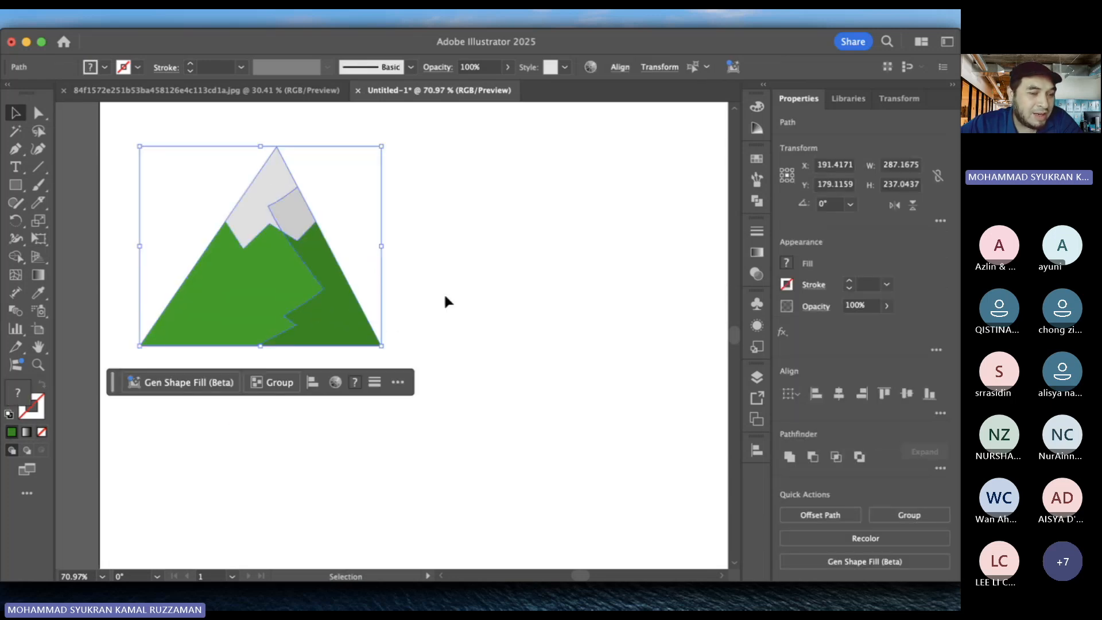
left_click(445, 300)
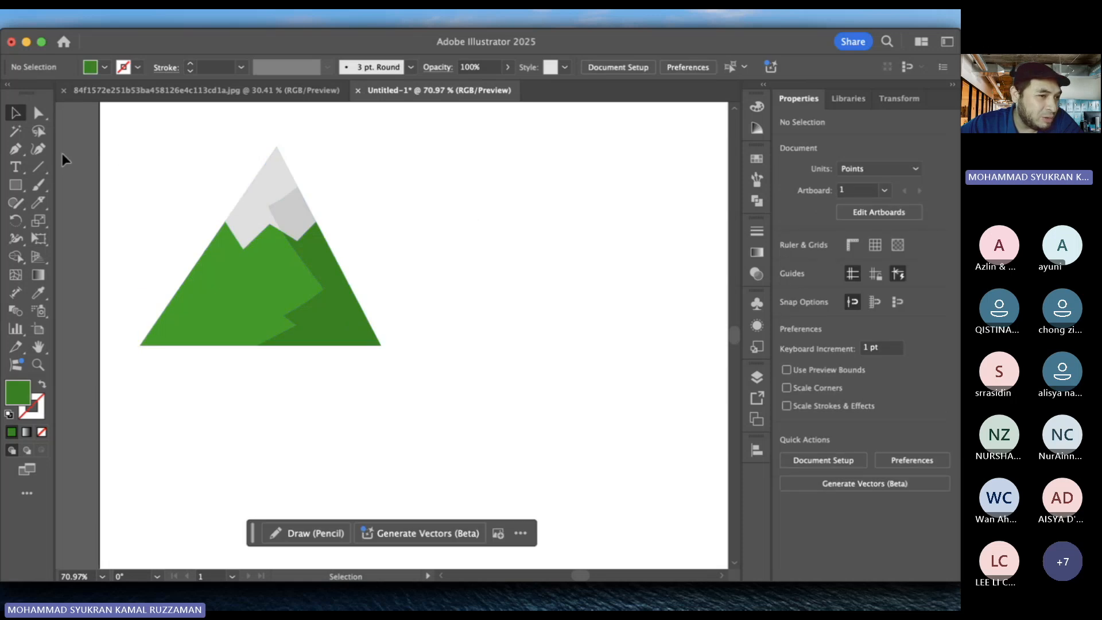
- Draw a near-square shape with a slanted upper-right corner, about 194 by 219 pt, beside the mountain with the Pen tool
left_click_drag(15, 148, 63, 153)
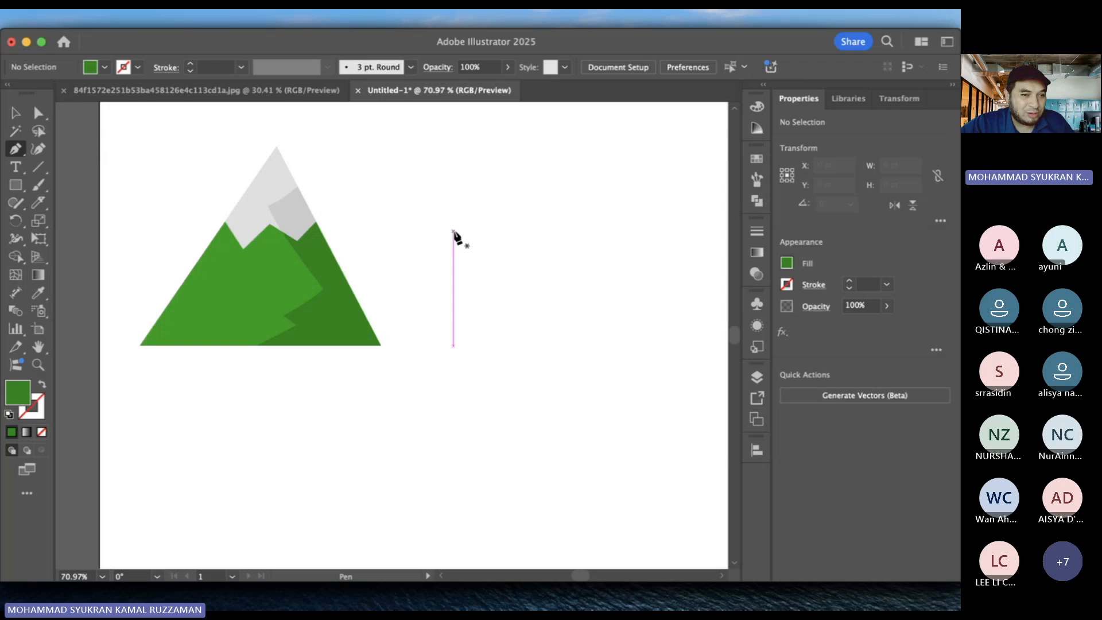
left_click(435, 241)
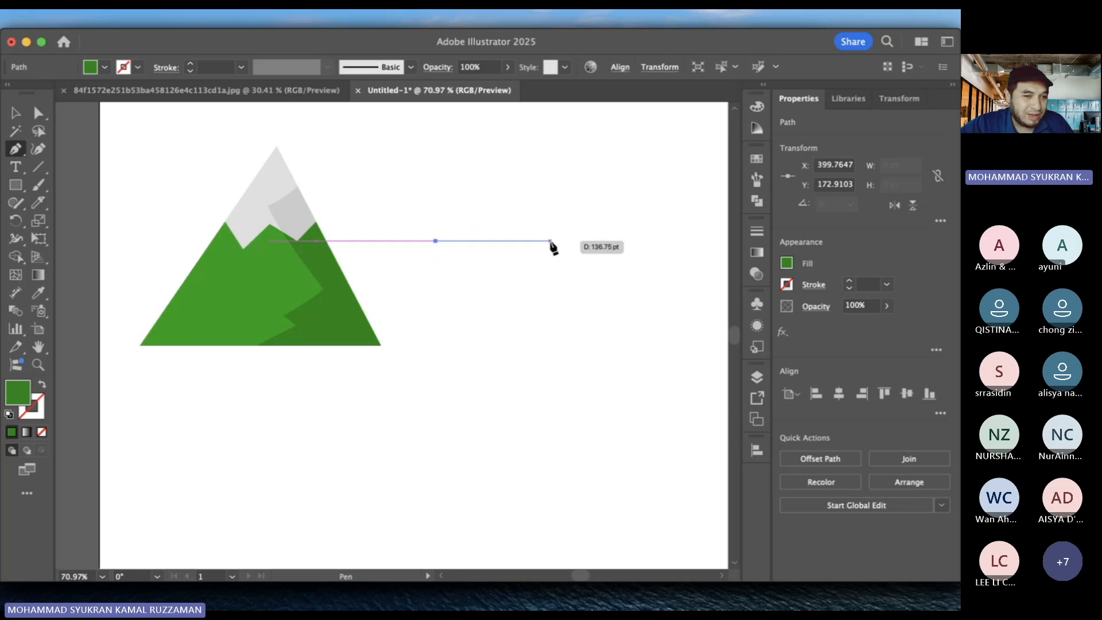
left_click(549, 242)
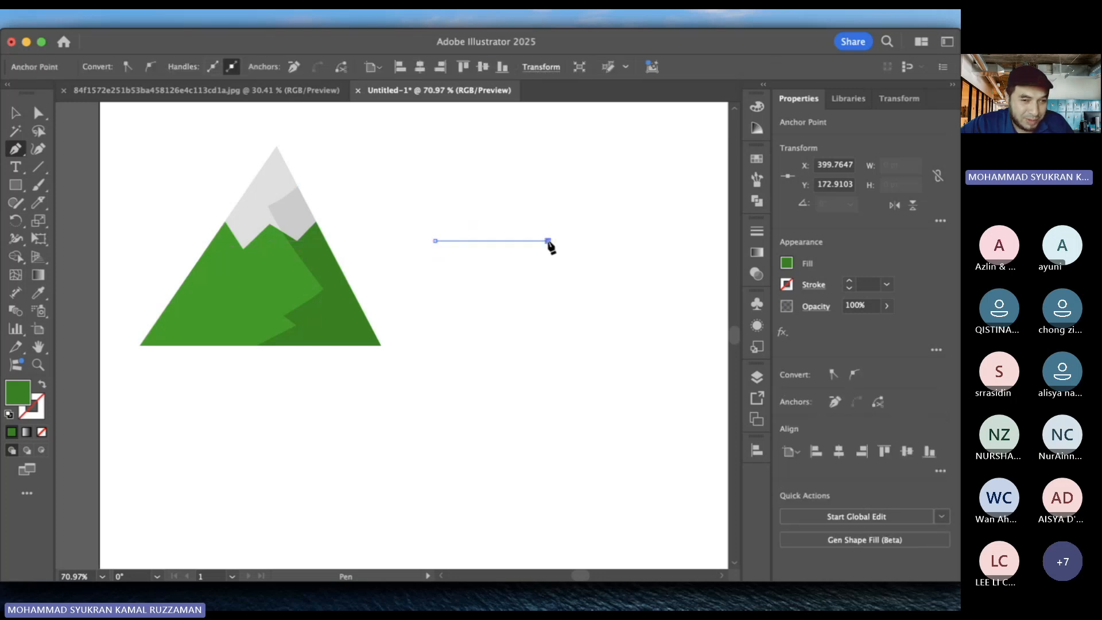
left_click(599, 291)
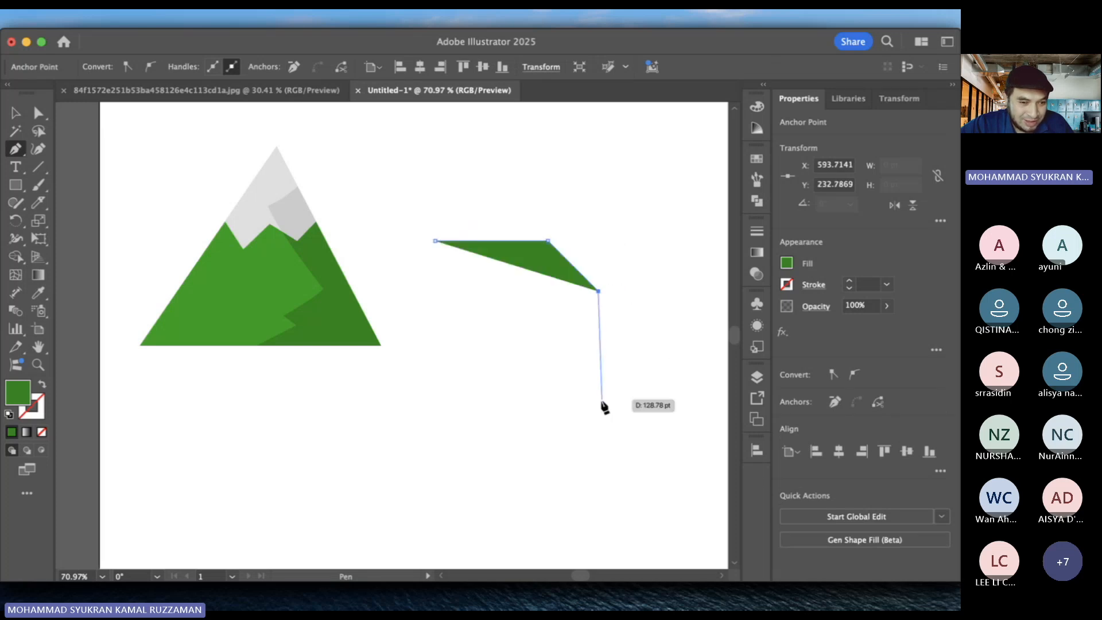
left_click(598, 425)
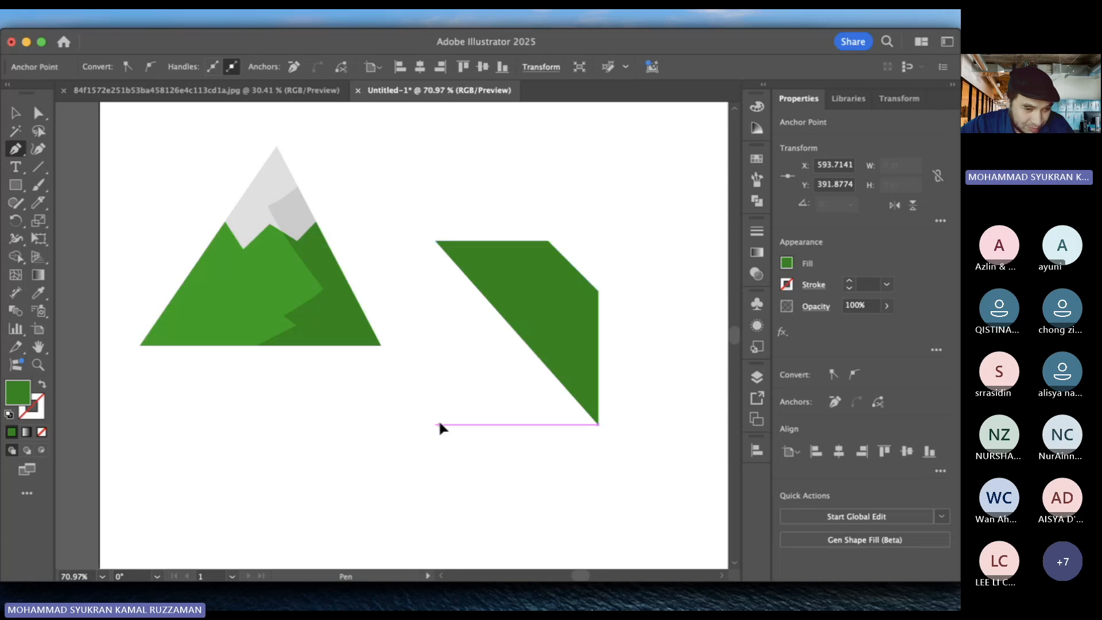
left_click(440, 425)
left_click(436, 251)
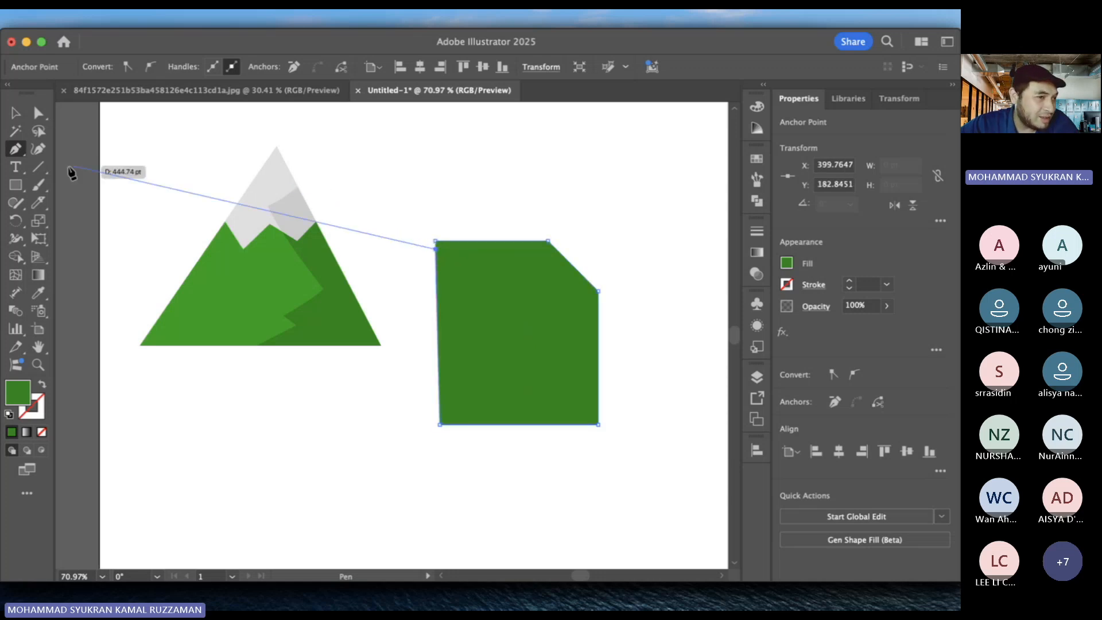
left_click(16, 113)
left_click(515, 187)
- Set the fill of the slanted-corner shape to light cyan 31ECFF
left_click(570, 320)
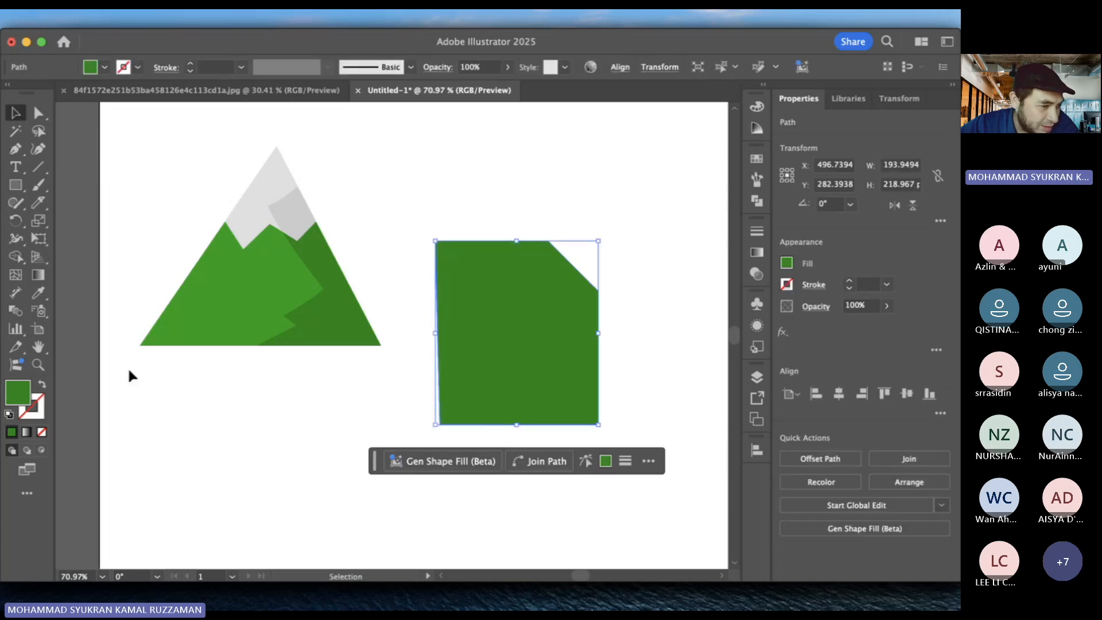
double_click(17, 393)
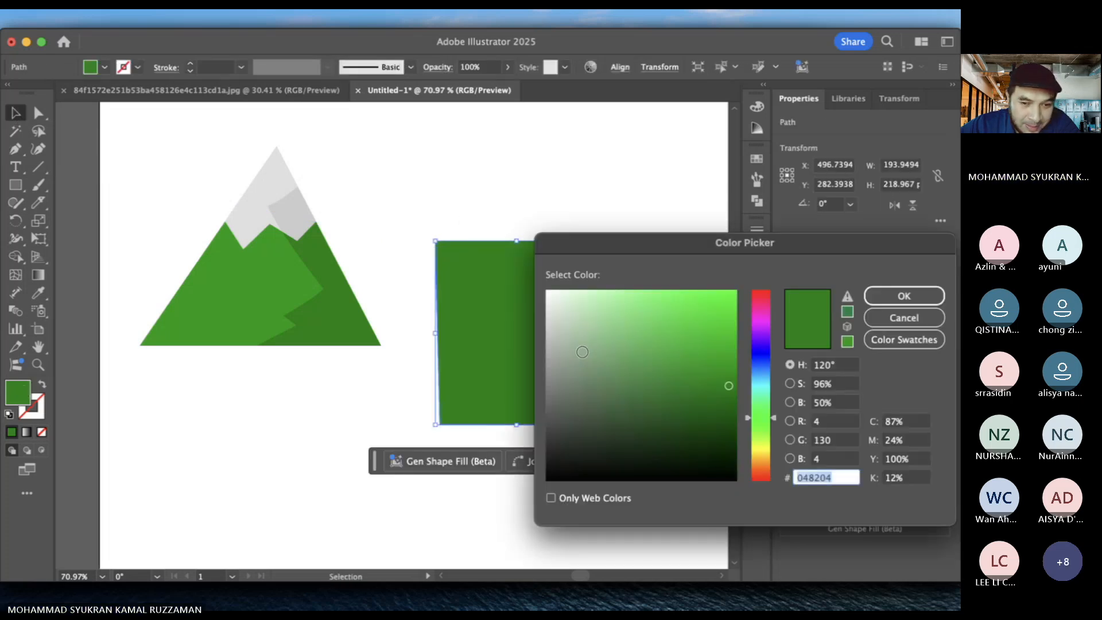
left_click(761, 383)
left_click_drag(719, 305, 702, 288)
left_click(895, 295)
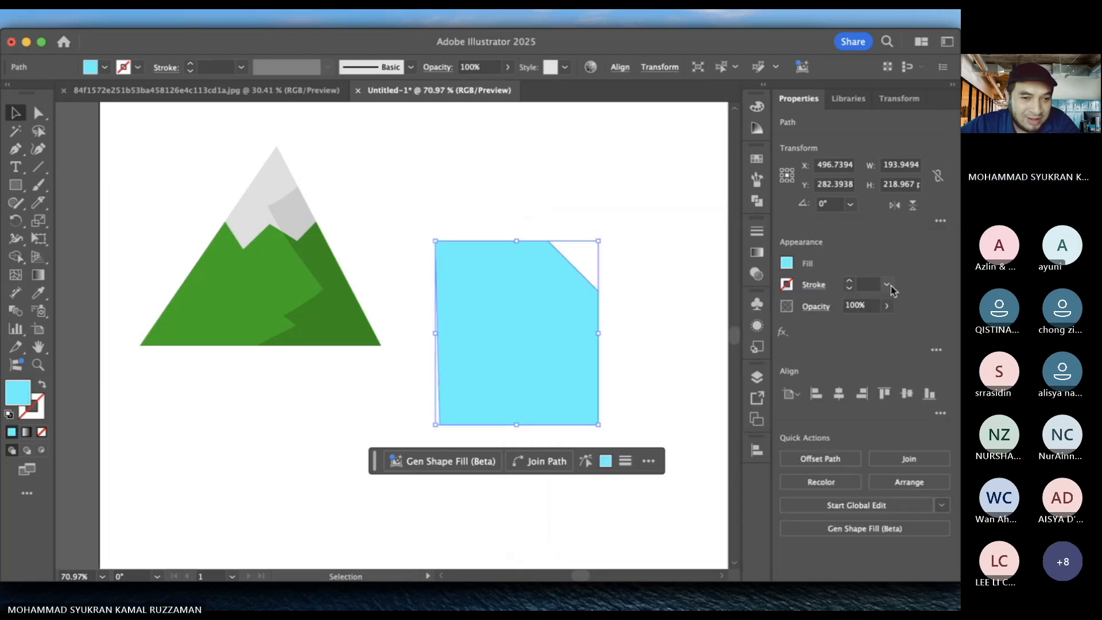
left_click(542, 201)
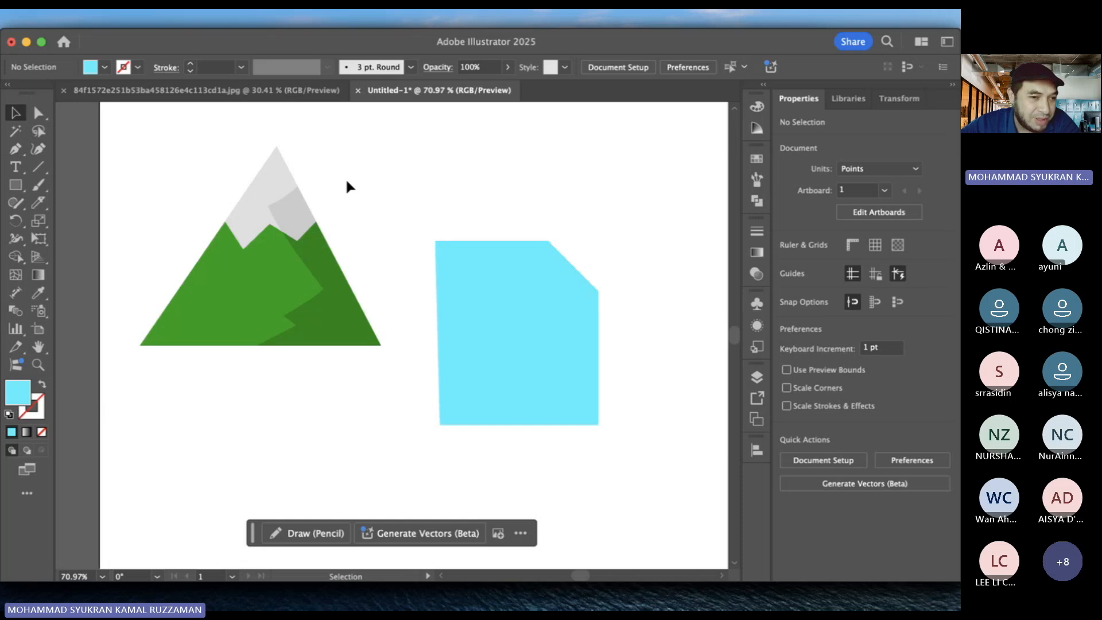
- Draw a closed right-angled triangle about 60 by 54 pt at the shape's slanted corner with the Pen tool to form a page fold
key("p")
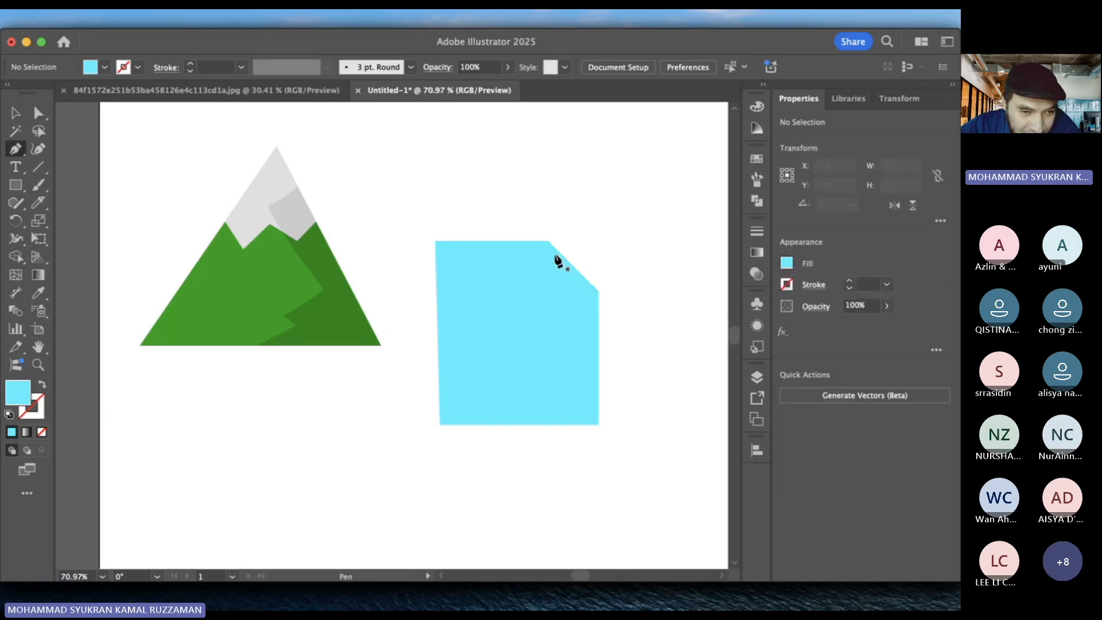
left_click(548, 241)
left_click(548, 241)
left_click_drag(552, 277, 554, 292)
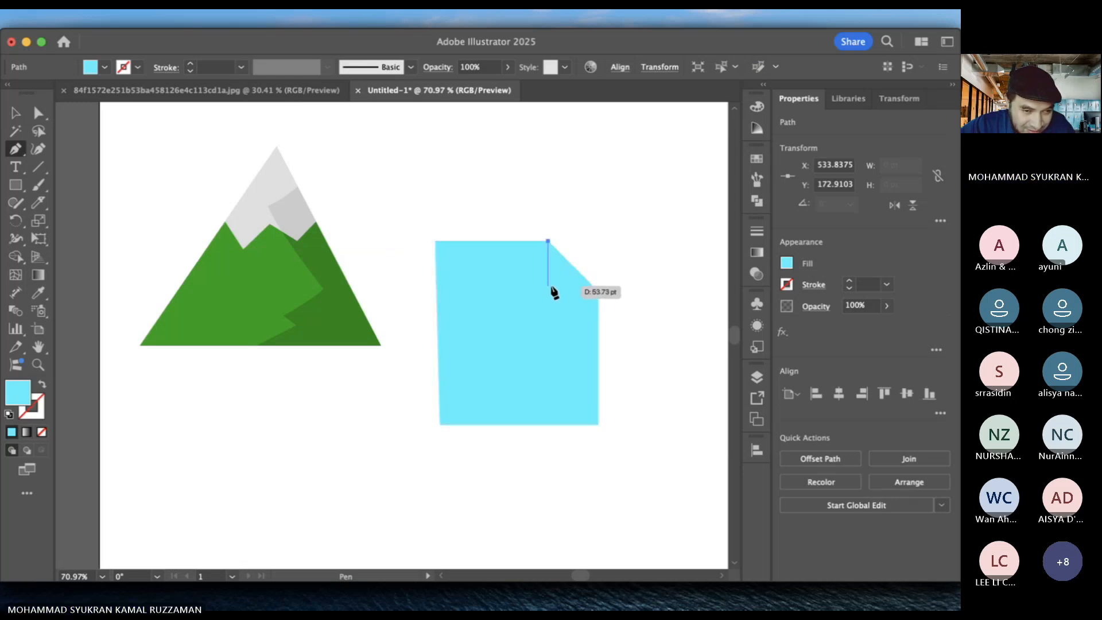
left_click(549, 285)
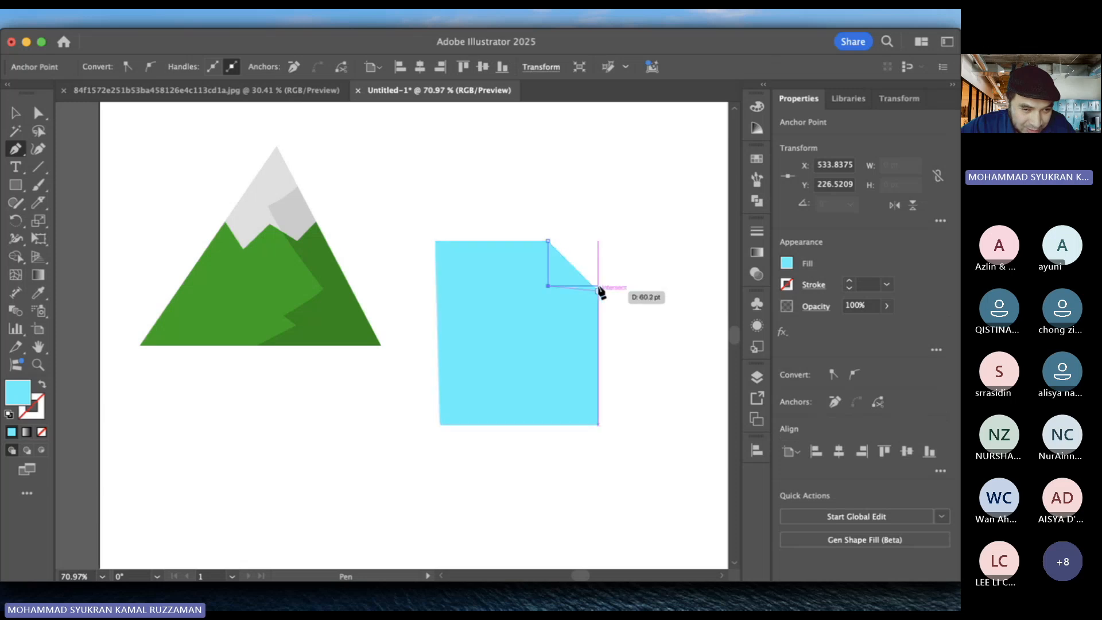
left_click(599, 286)
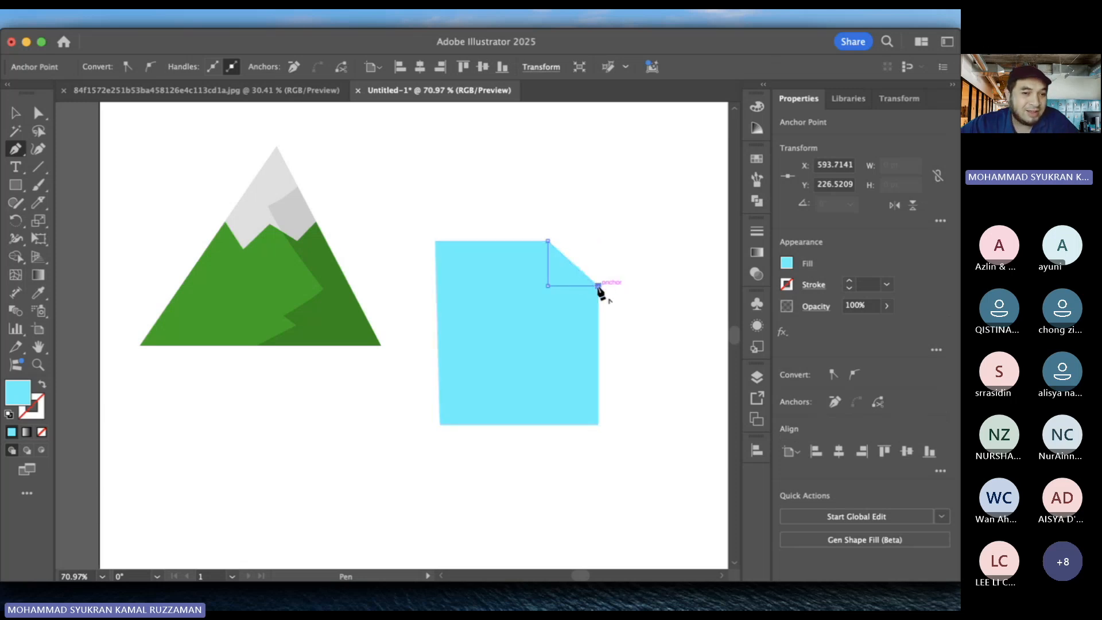
left_click(550, 242)
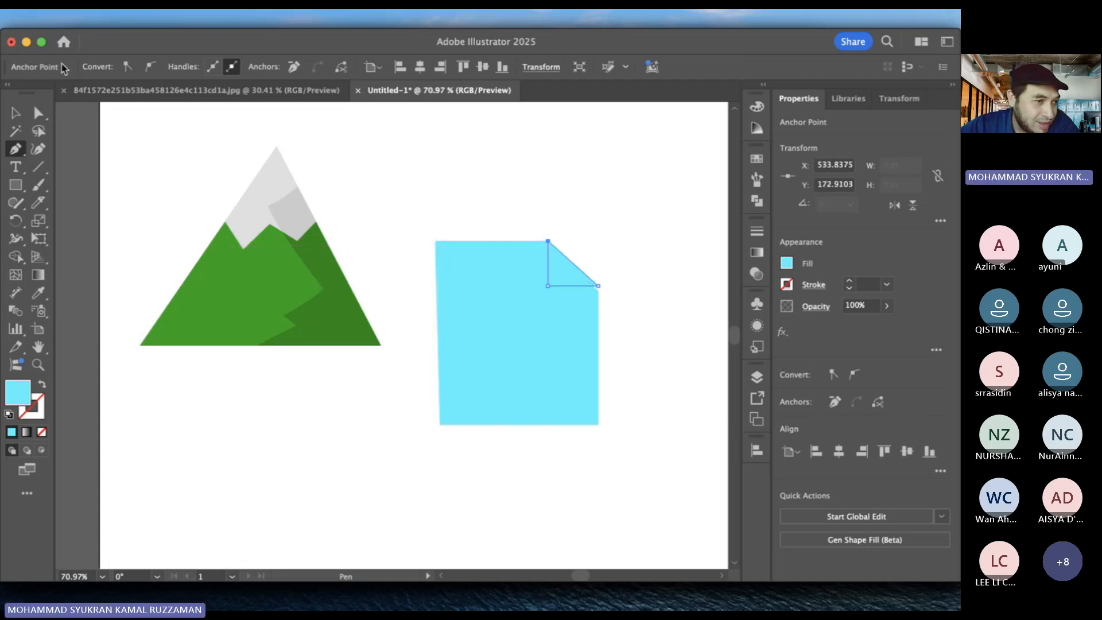
- Lower the triangle's two bottom anchor points with Direct Selection to Y 232.79 pt, level with the lower end of the slanted edge
left_click(17, 115)
left_click(365, 166)
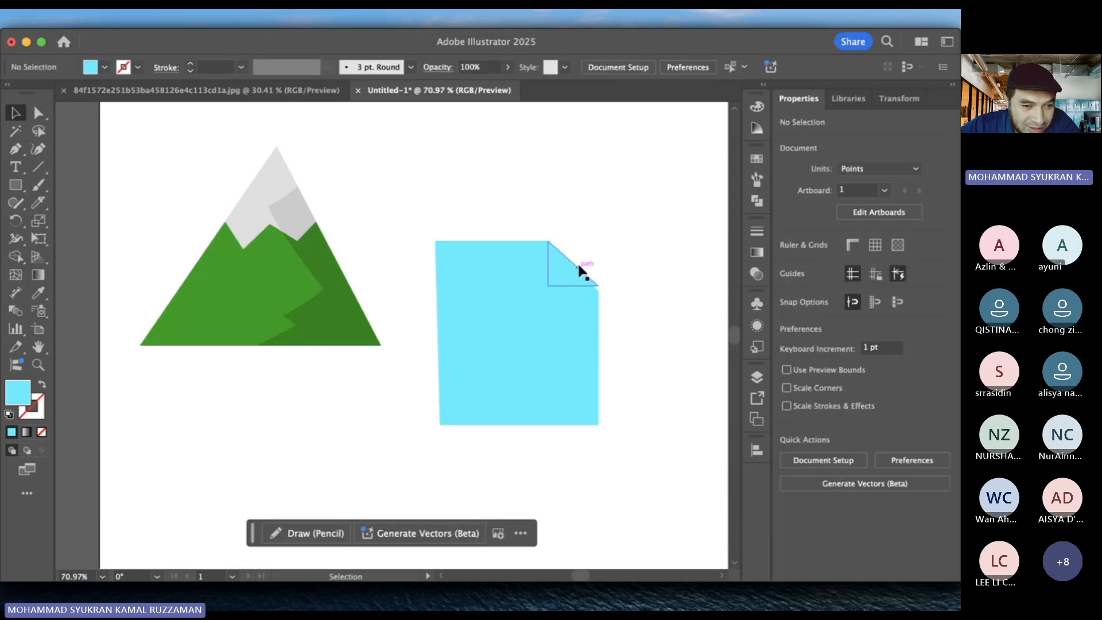
scroll(580, 270, "up", 5)
left_click(38, 113)
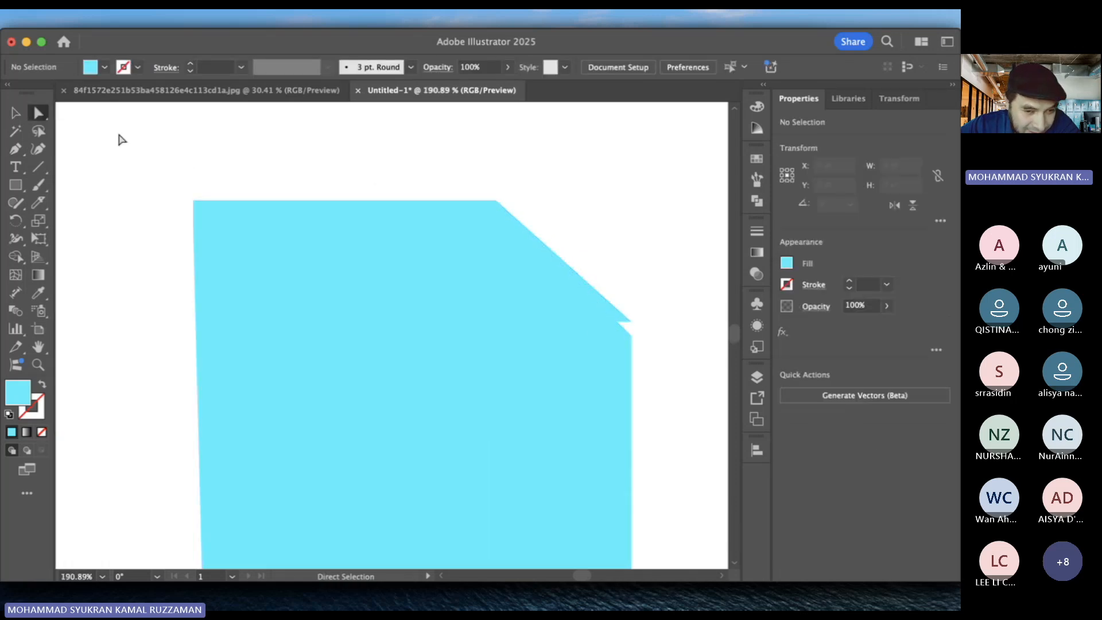
left_click(631, 323)
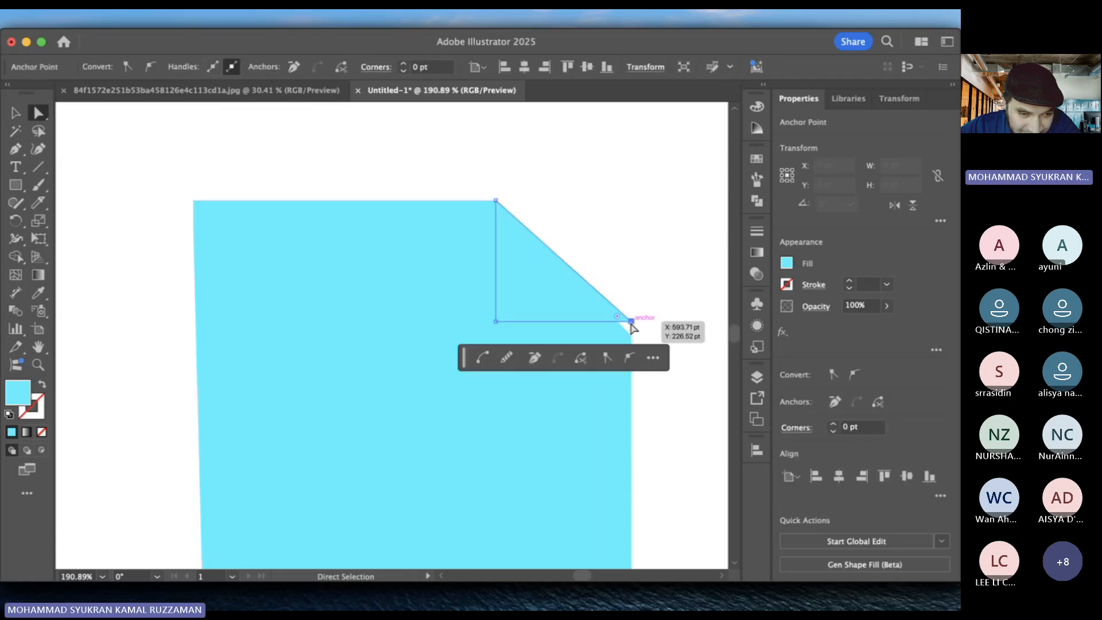
left_click_drag(631, 325, 631, 338)
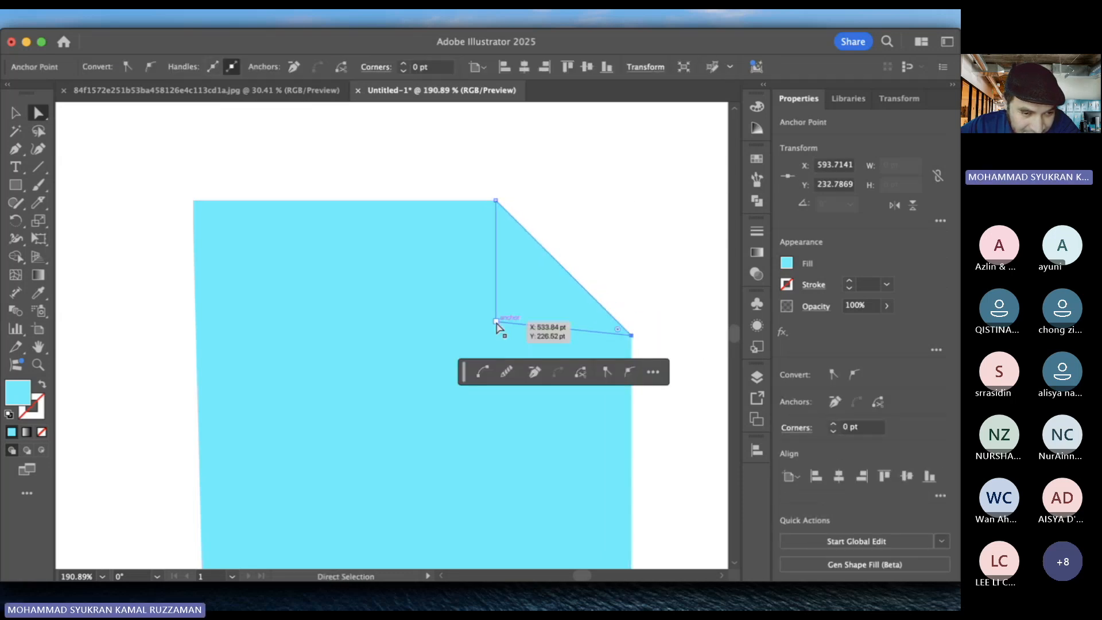
left_click_drag(497, 324, 497, 339)
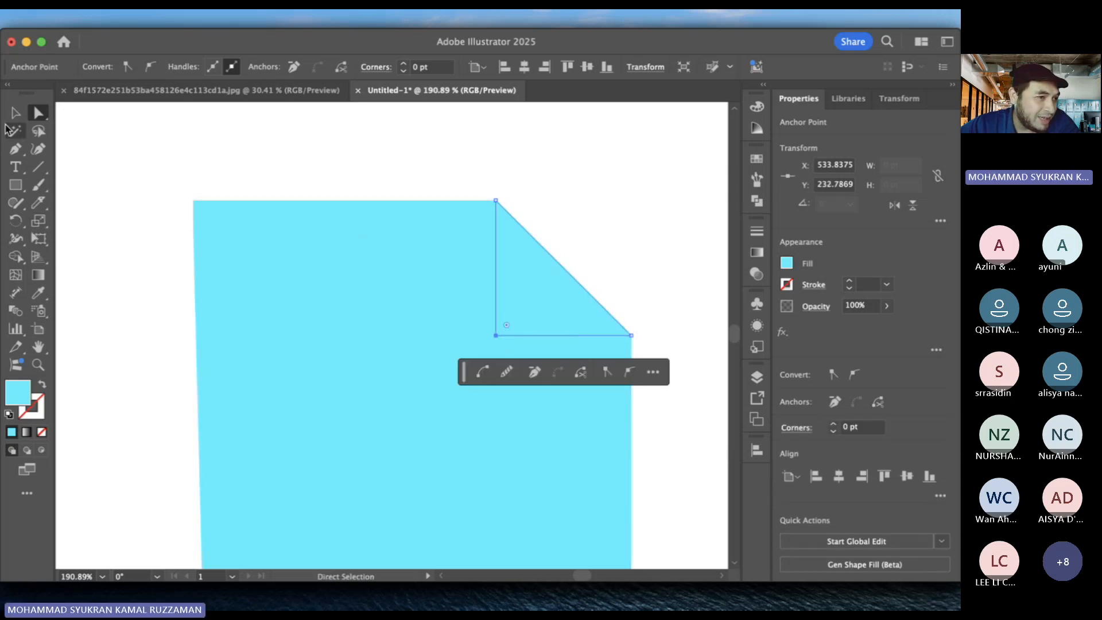
- Set the folded-corner triangle's fill to the darker cyan 2DCCD3 and deselect it
left_click(15, 113)
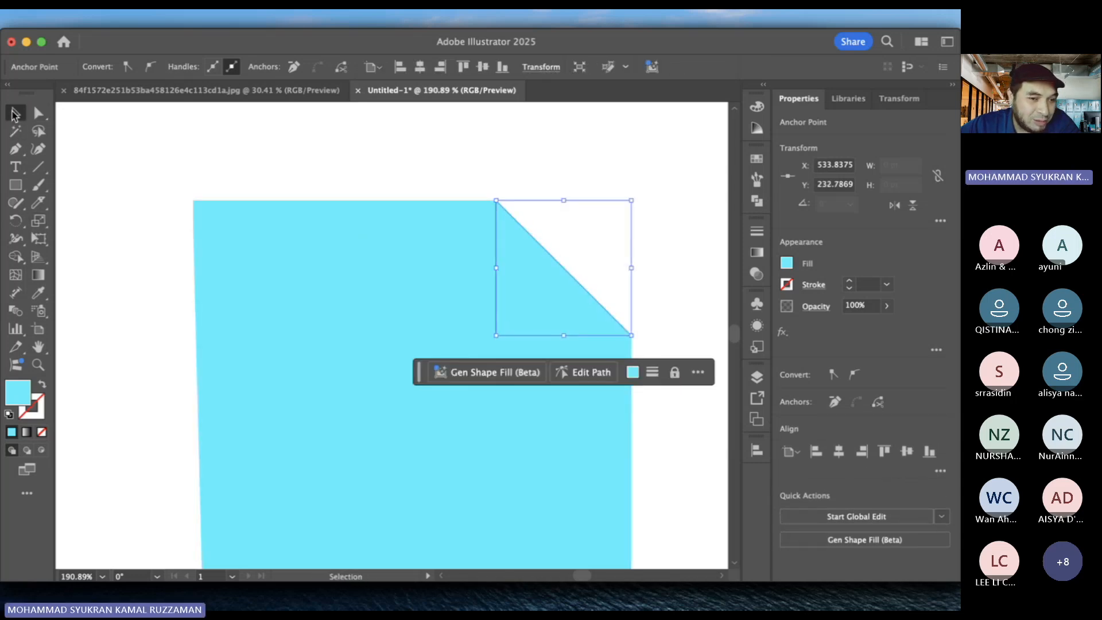
double_click(18, 392)
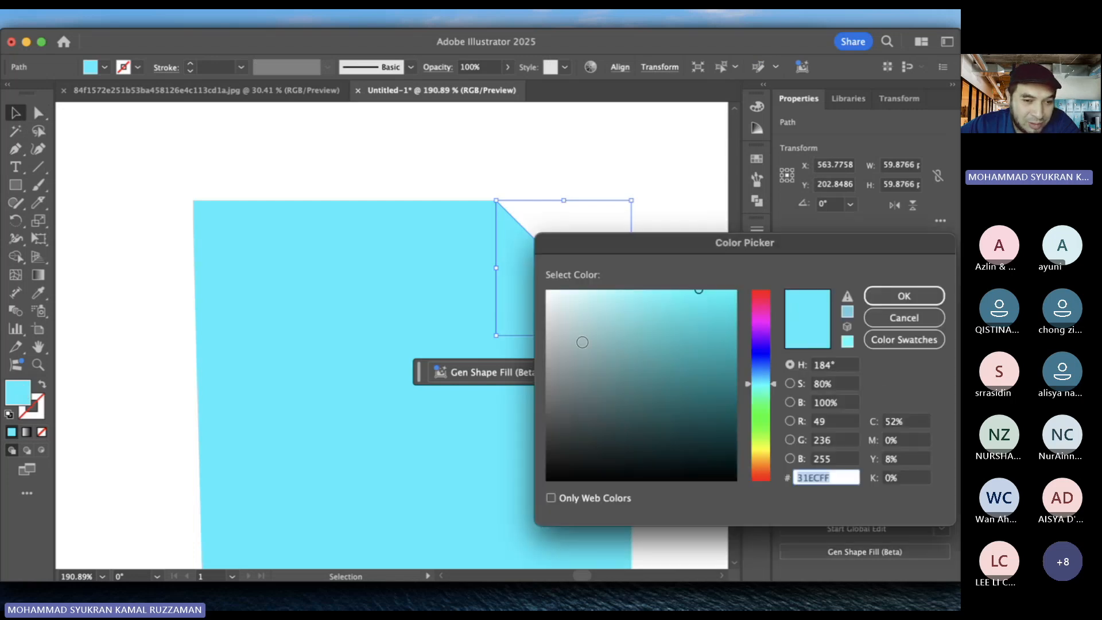
left_click(698, 308)
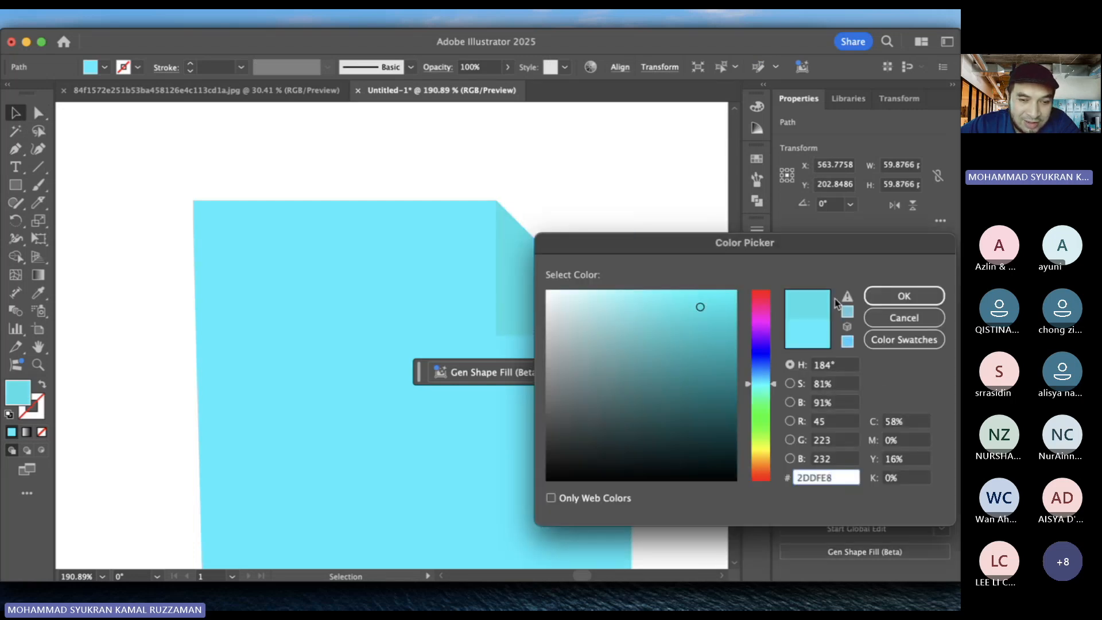
left_click(905, 296)
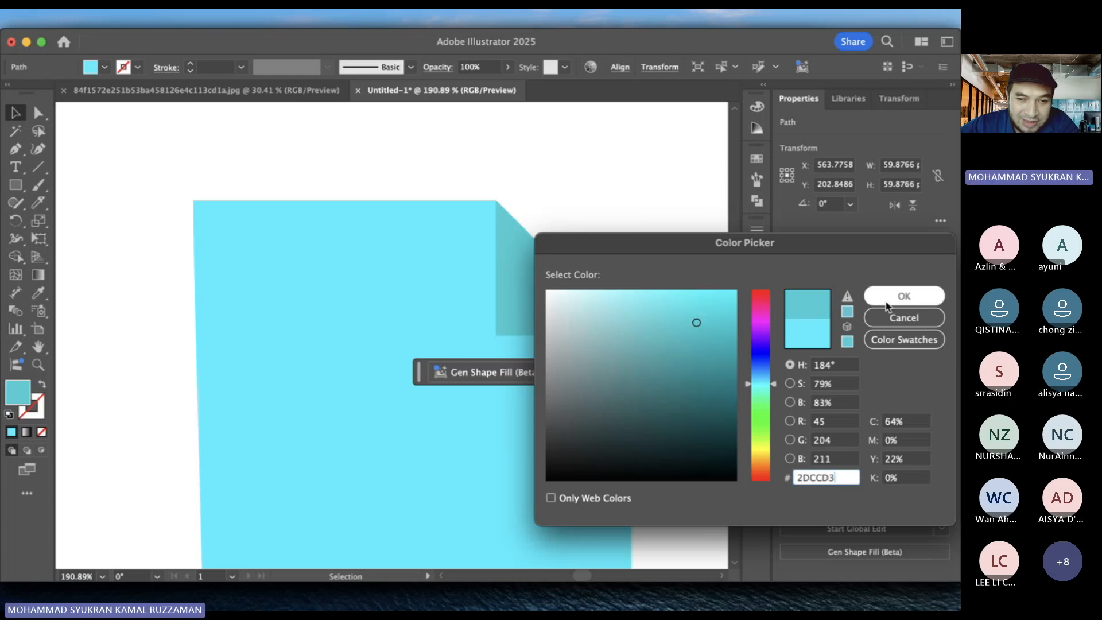
left_click(626, 215)
key("super+0")
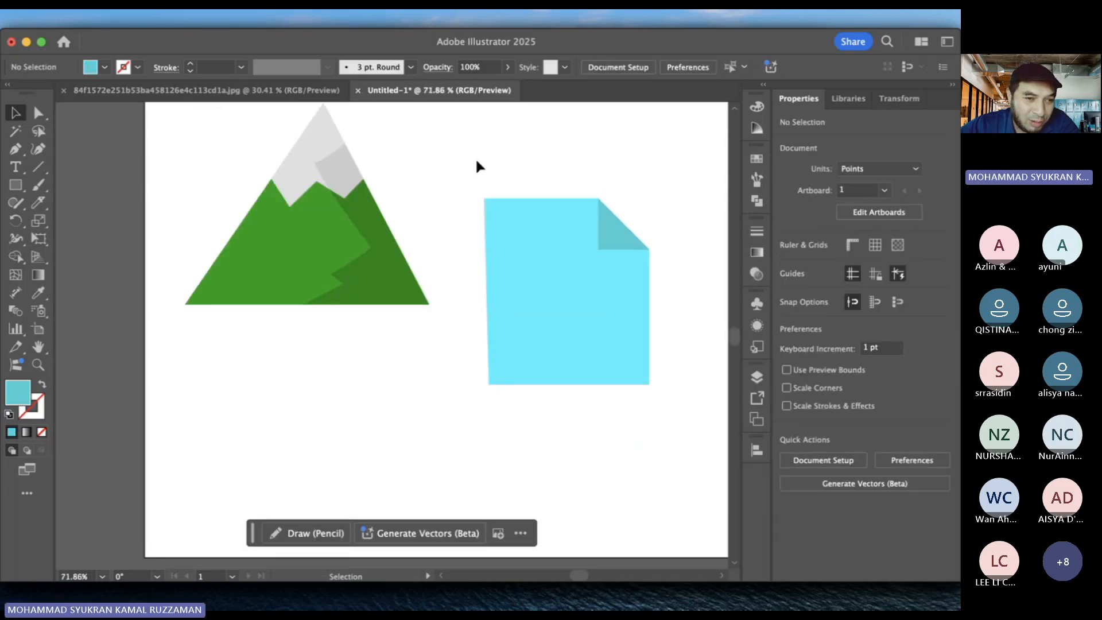
- Give both the page shape and its folded corner a dark teal 0498A0 stroke
left_click_drag(495, 163, 666, 396)
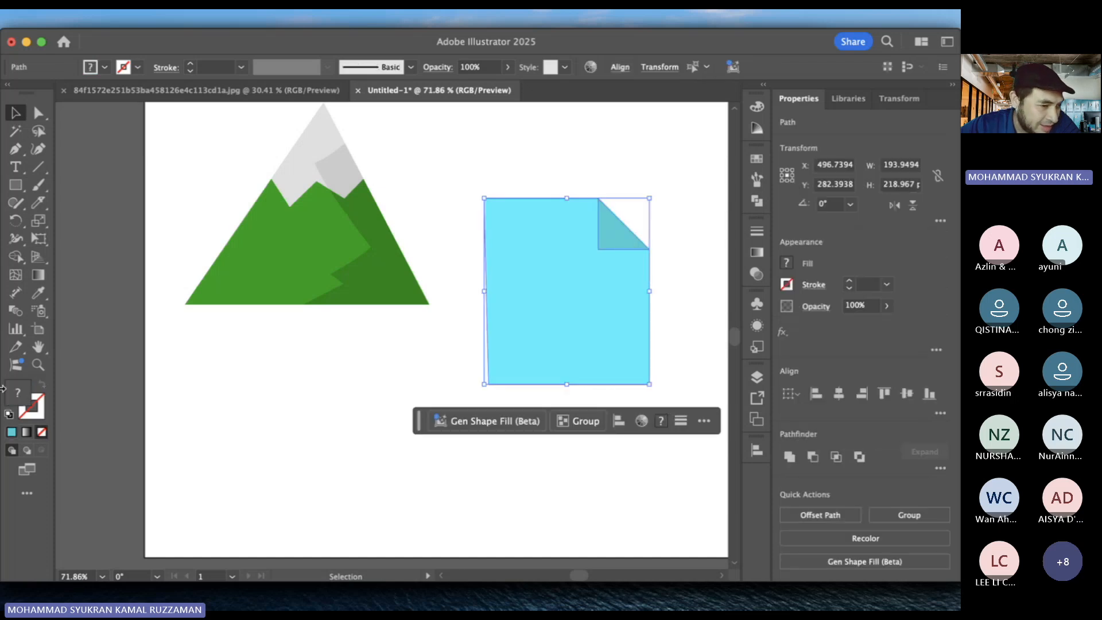
double_click(33, 411)
mouse_move(592, 373)
left_mouse_down()
mouse_move(743, 271)
mouse_move(698, 302)
mouse_move(699, 291)
mouse_move(675, 292)
mouse_move(734, 360)
left_mouse_up()
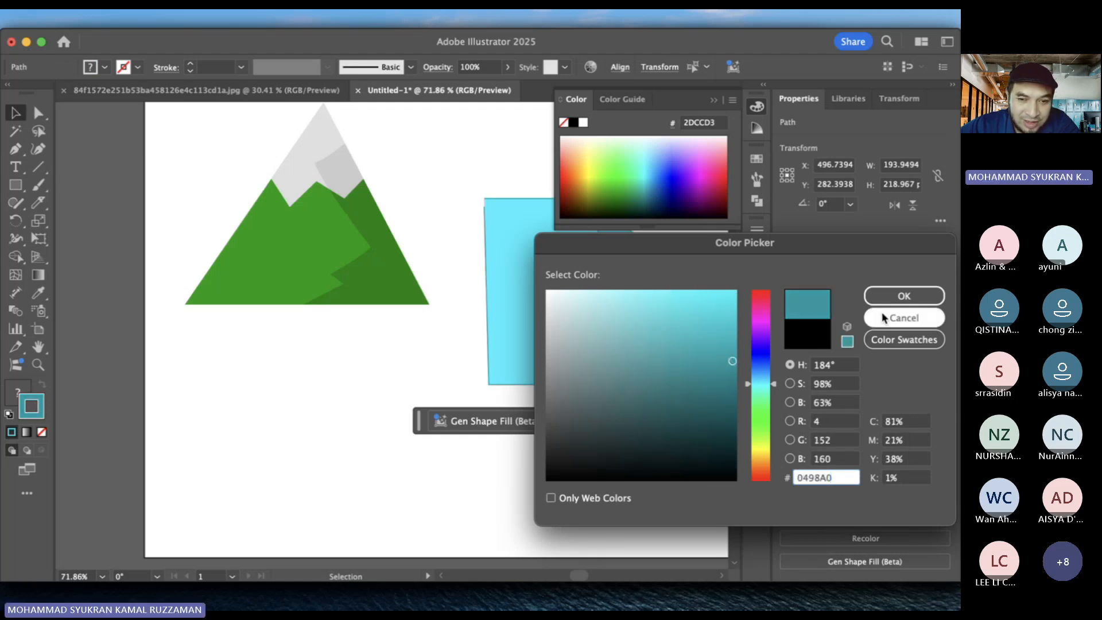
left_click(899, 295)
left_click(654, 343)
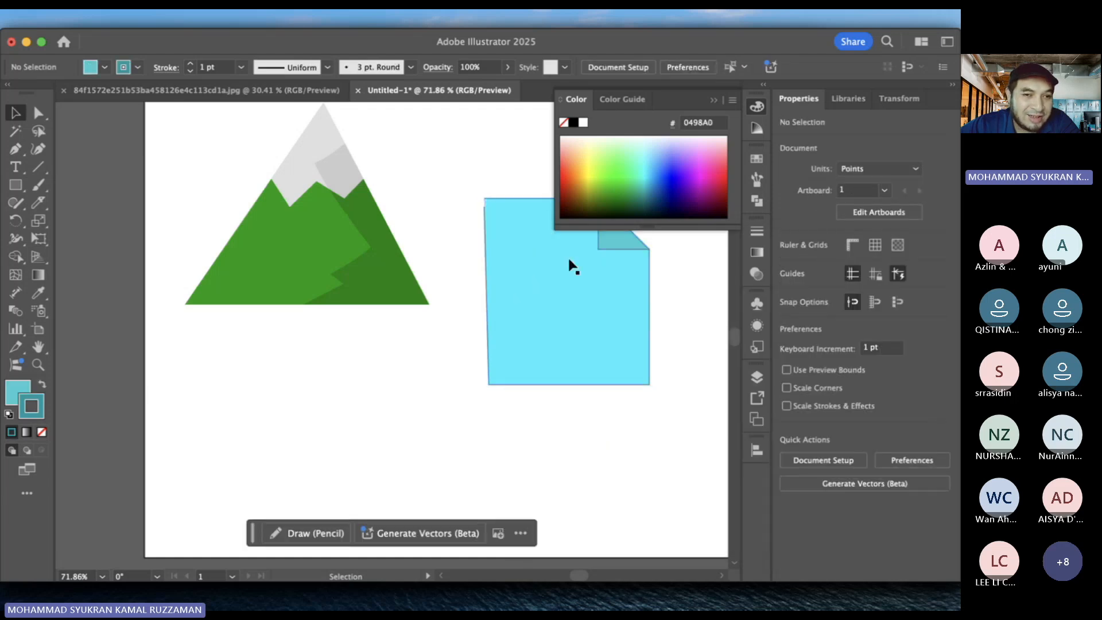
scroll(568, 261, "right", 2)
scroll(568, 262, "up", 1)
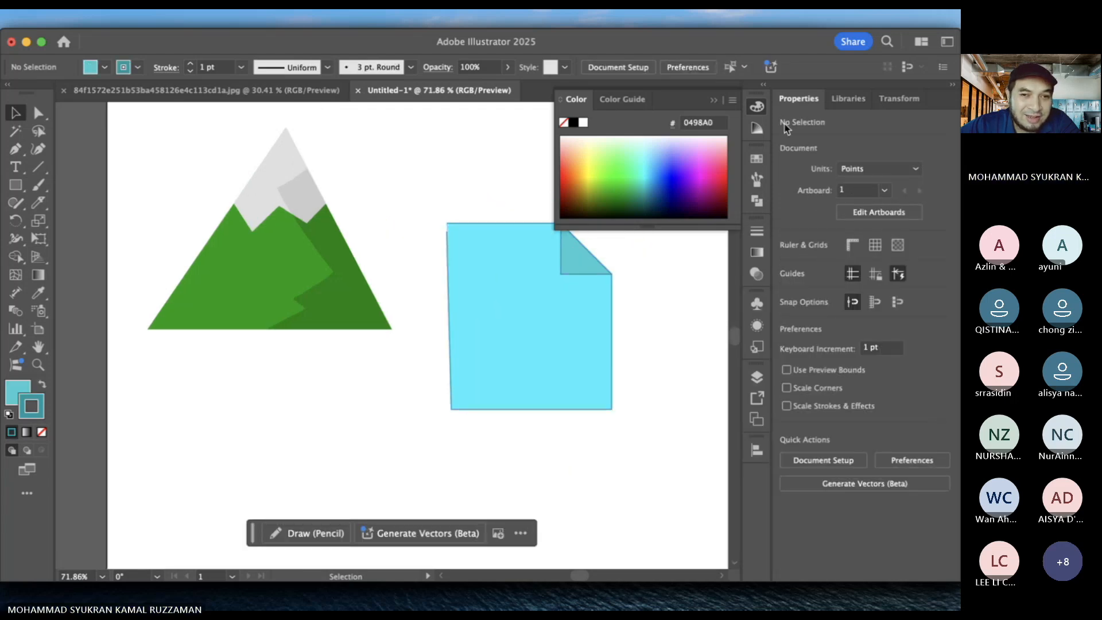
left_click(758, 108)
- Select the page together with its folded corner and move both up and left, beside the mountain
scroll(647, 326, "down", 3)
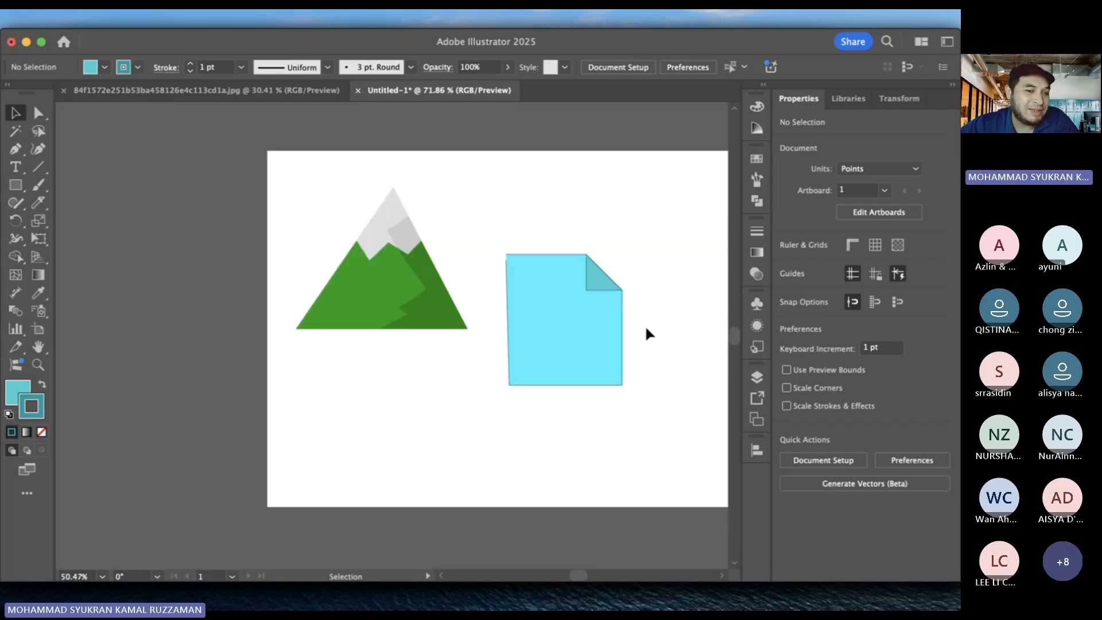
left_click_drag(470, 234, 610, 390)
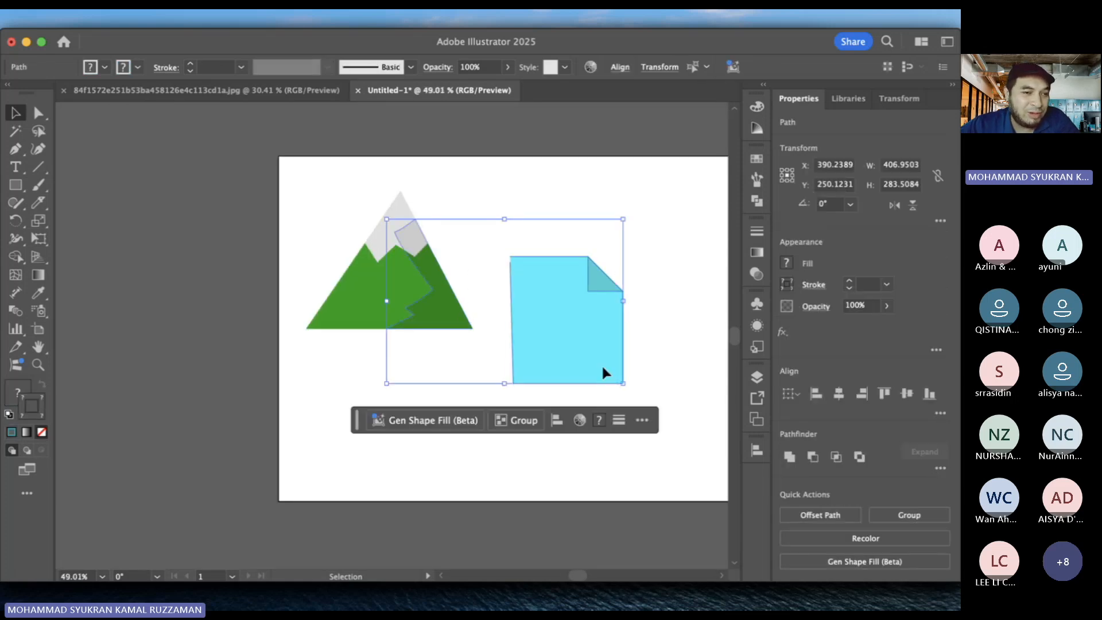
left_click(667, 349)
left_click_drag(598, 339, 576, 269)
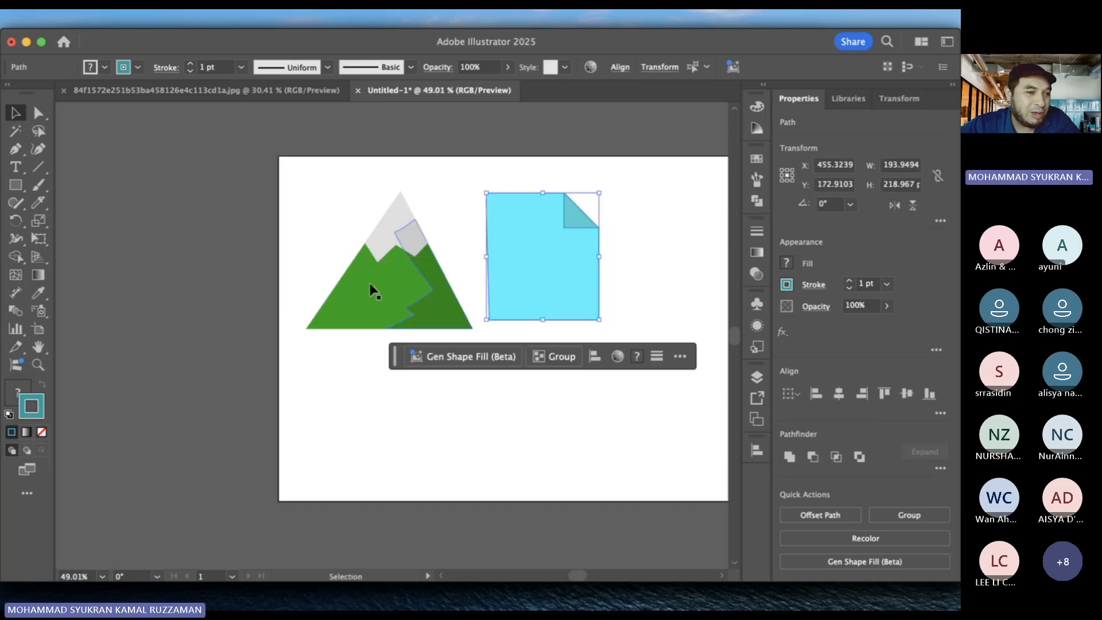
- Select all the mountain pieces and scale them down proportionally to about 258 by 222 pt
left_click(405, 325)
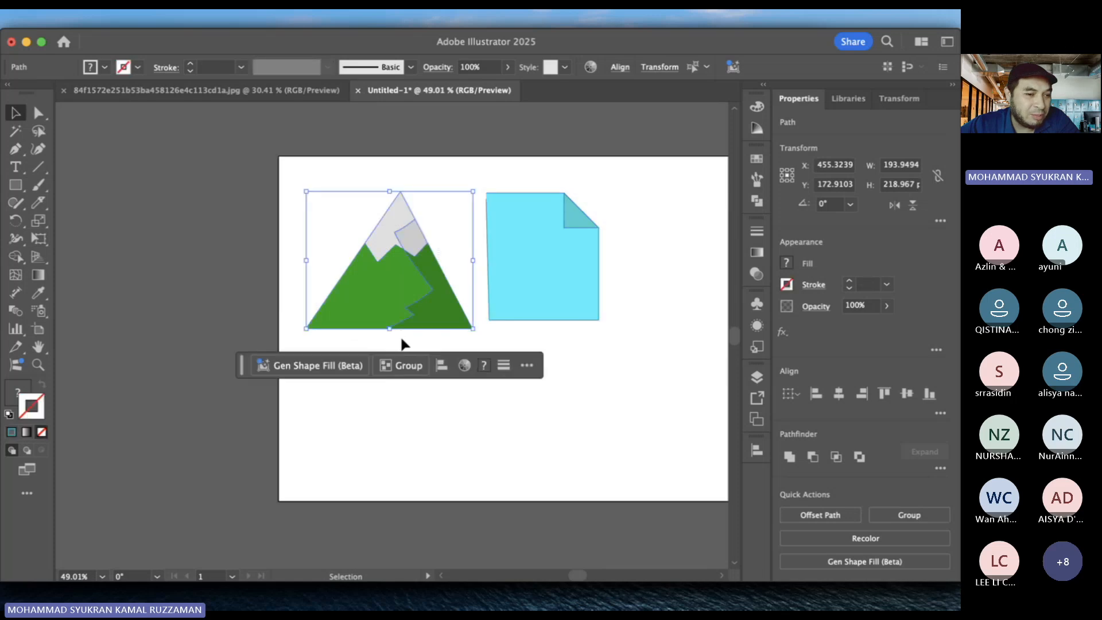
left_click(230, 244)
left_click_drag(267, 190, 412, 300)
left_click_drag(584, 265, 564, 260)
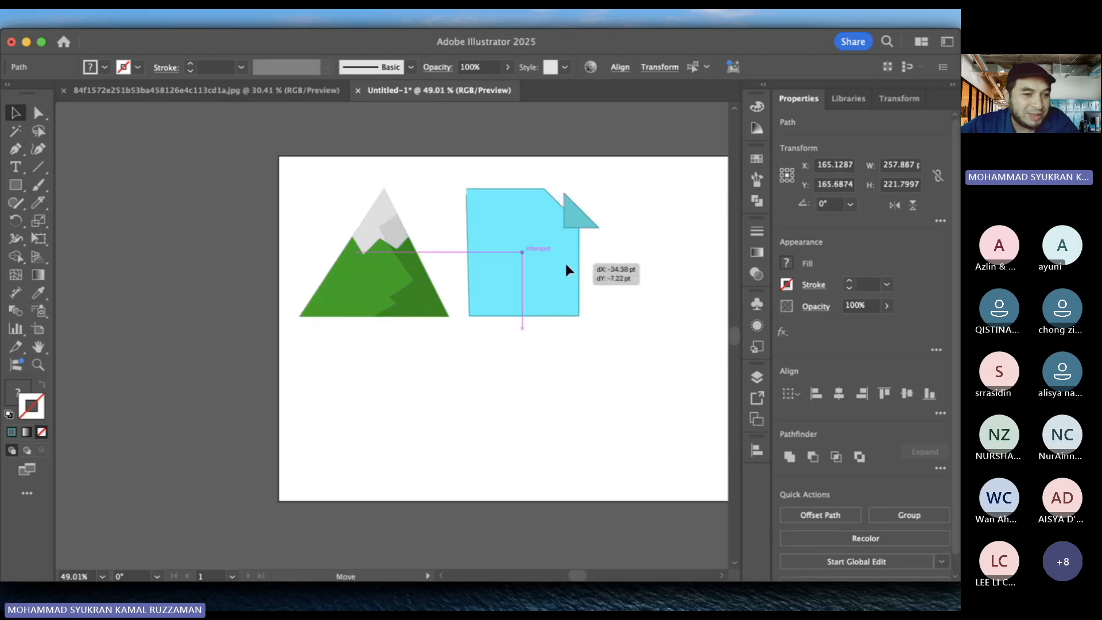
key("ctrl+z")
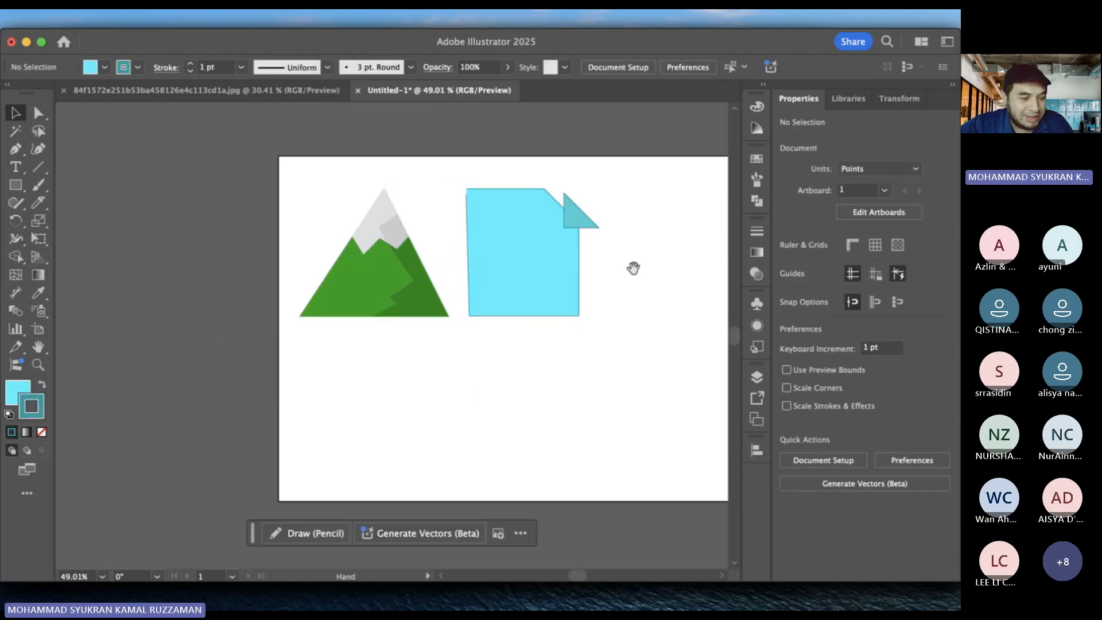
left_click(633, 269)
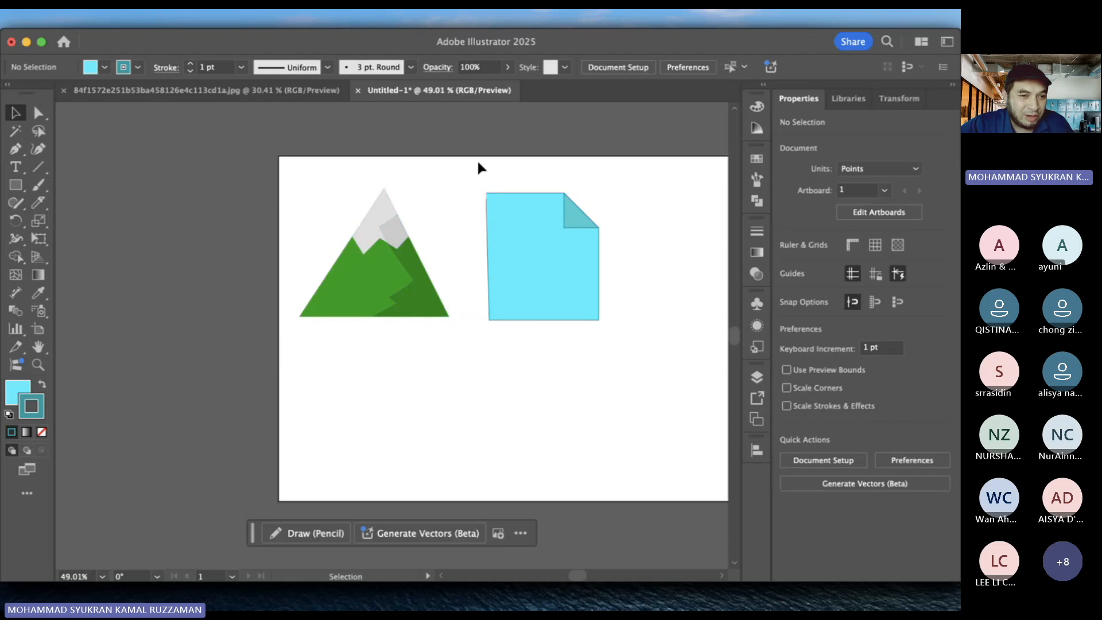
- Group the cyan page shape with its folded corner
left_click_drag(479, 165, 659, 302)
key("a")
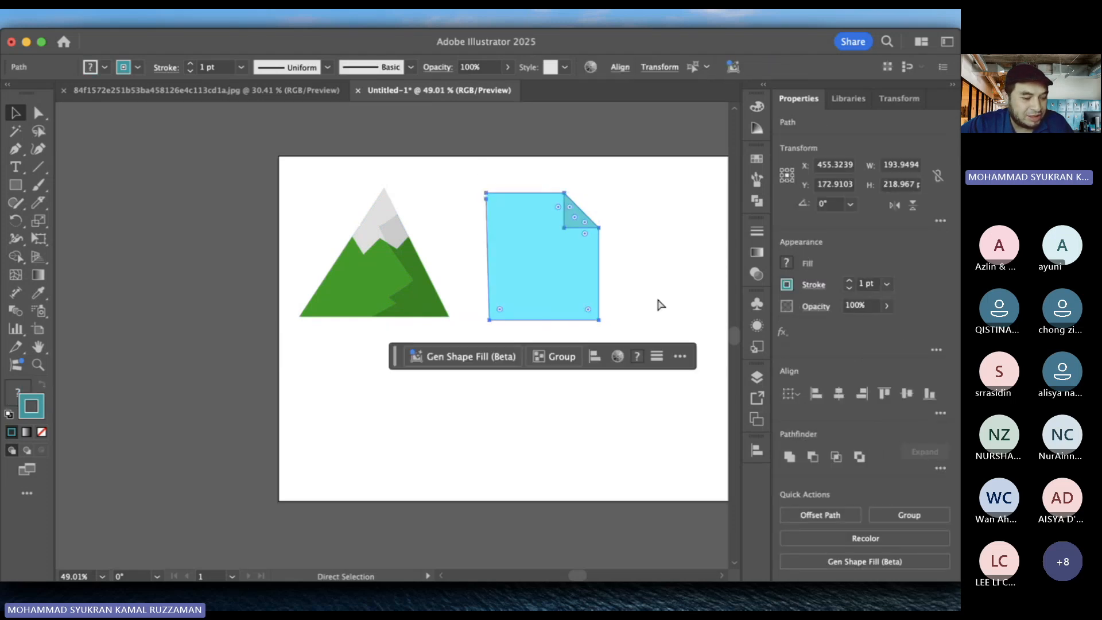
key("ctrl+g")
key("v")
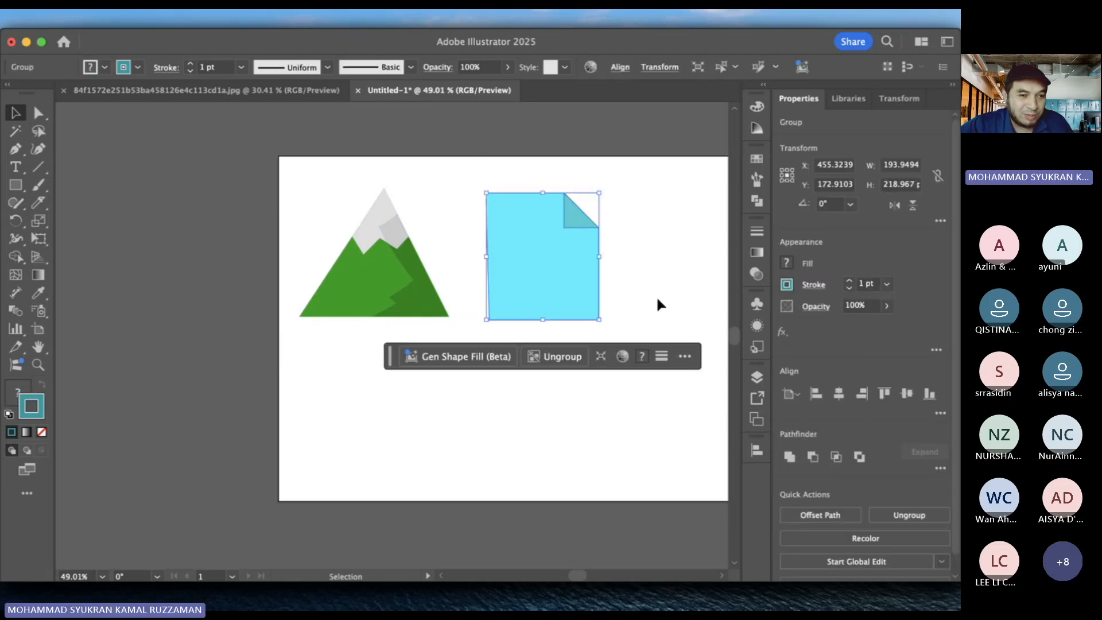
left_click(656, 295)
mouse_move(543, 254)
left_mouse_down()
mouse_move(552, 271)
mouse_move(544, 252)
left_mouse_up()
- Group all the mountain pieces and select the resulting mountain group
left_click_drag(281, 161, 450, 327)
key("a")
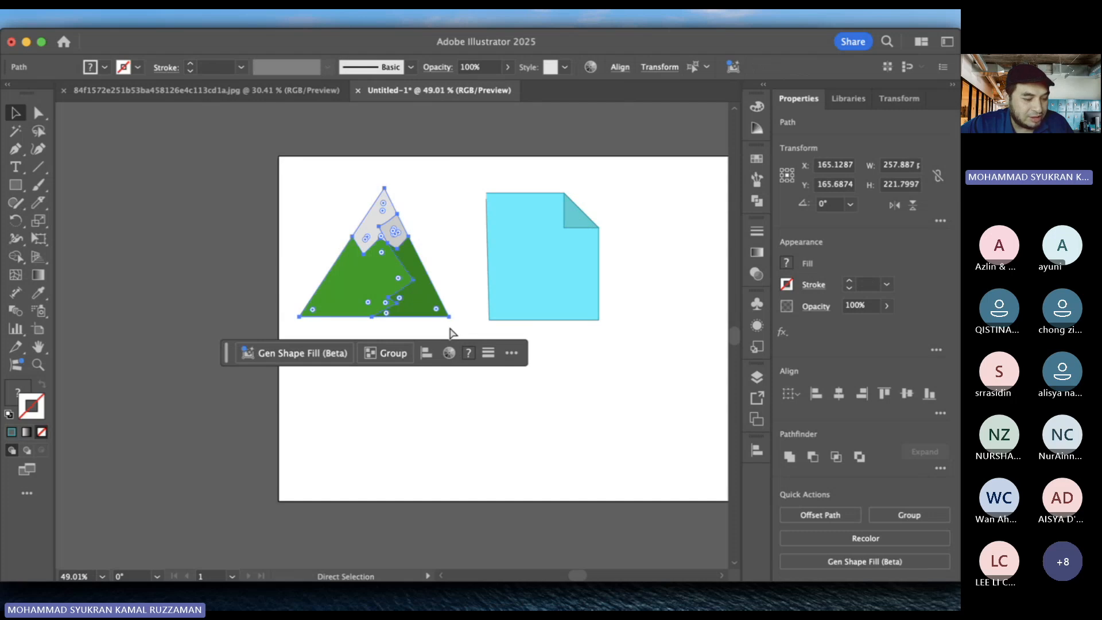
key("super+g")
key("v")
left_click(479, 324)
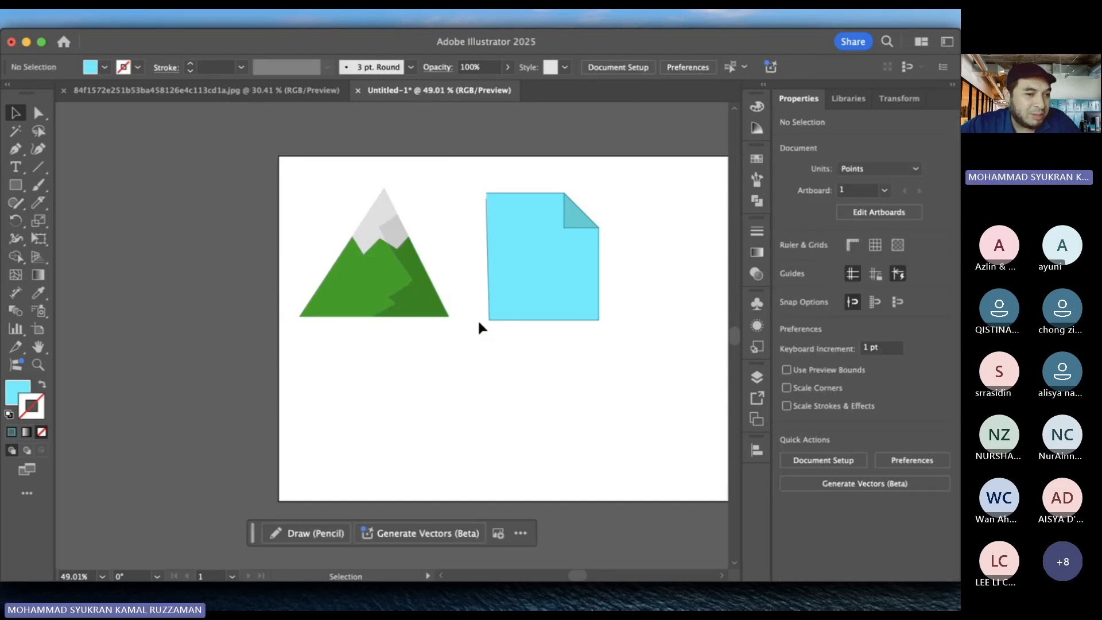
scroll(366, 285, "up", 5)
left_click_drag(231, 185, 500, 387)
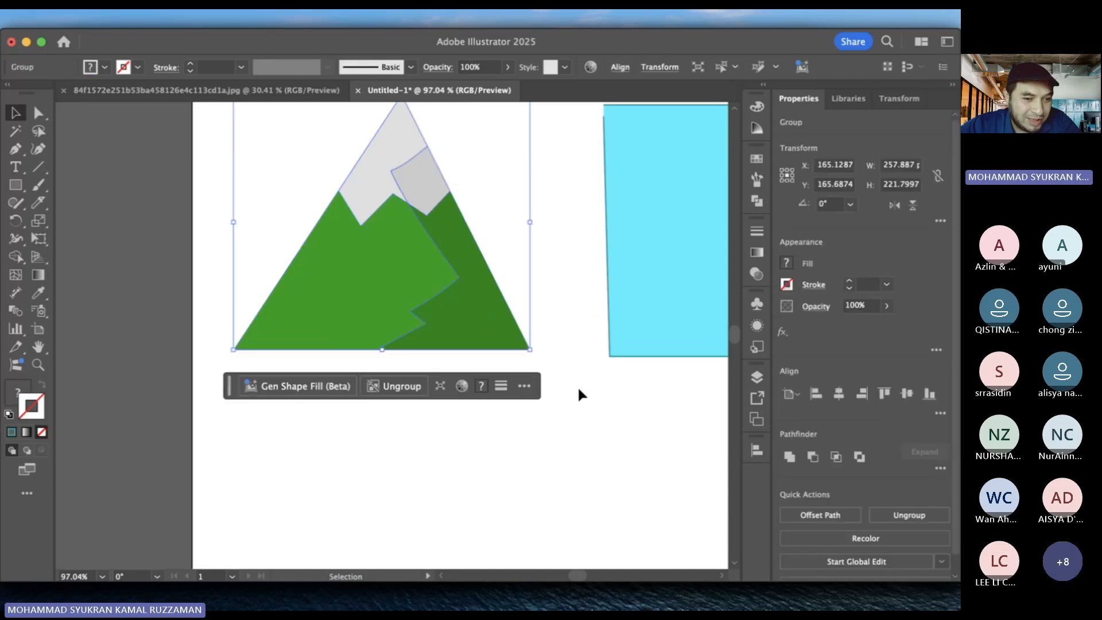
- Select the cyan page group and try moving it up and left toward the mountain
left_click(637, 379)
scroll(635, 374, "down", 3)
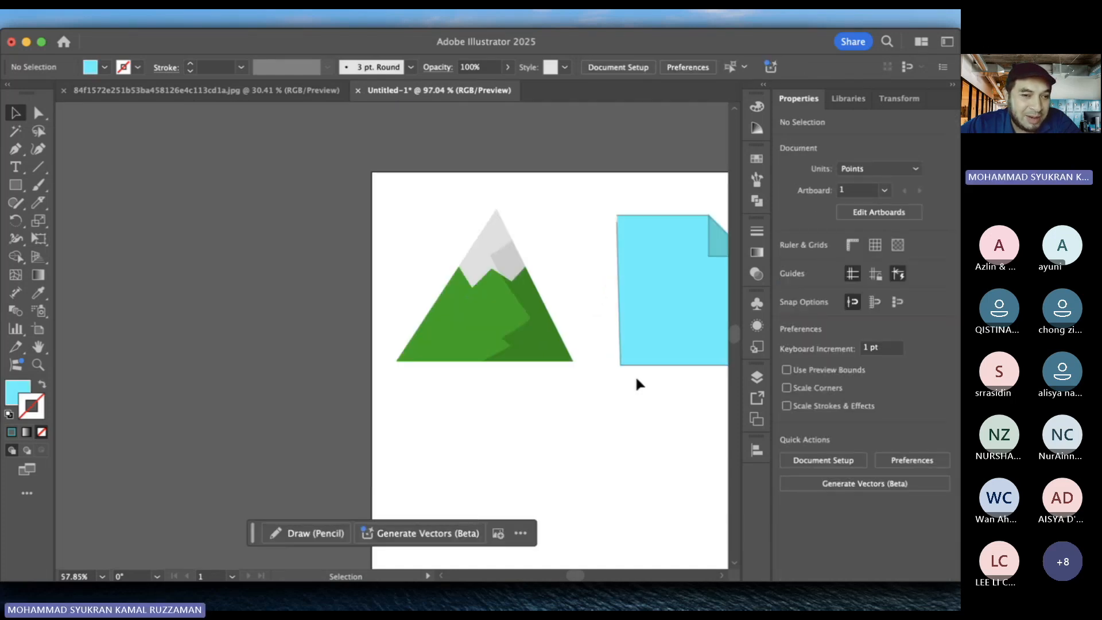
left_click_drag(518, 177, 686, 349)
scroll(685, 349, "up", 3)
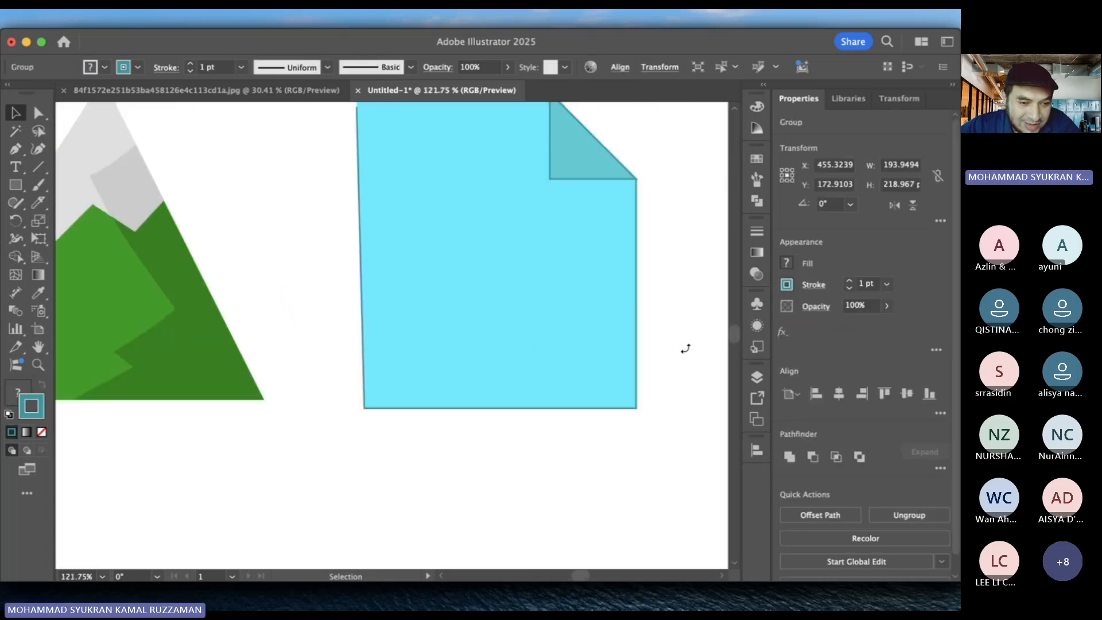
left_click_drag(623, 449, 475, 305)
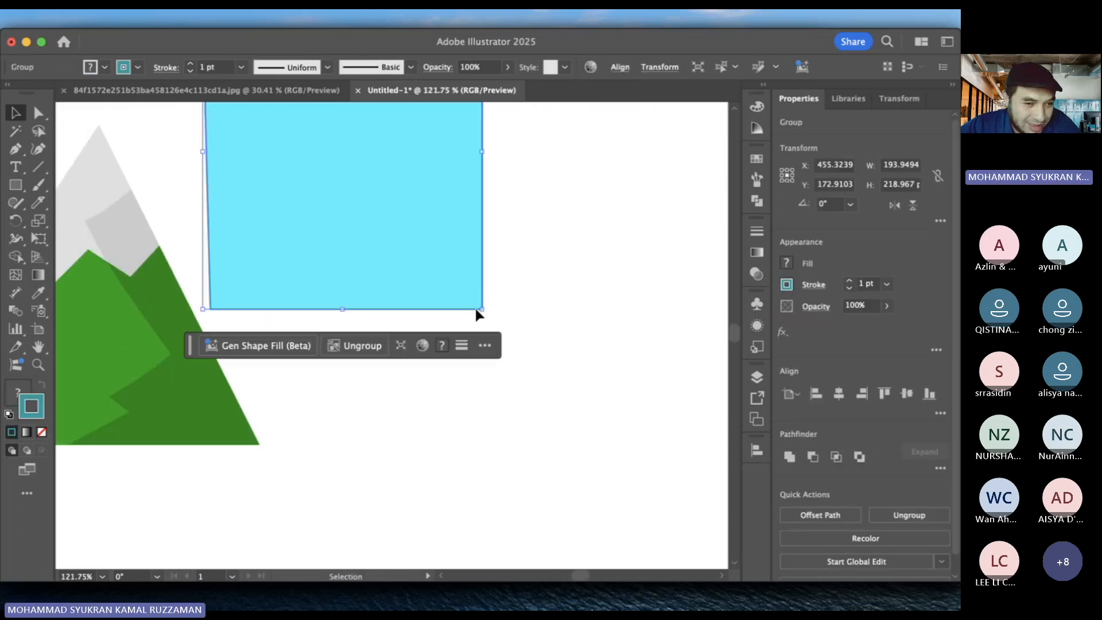
key("super+z")
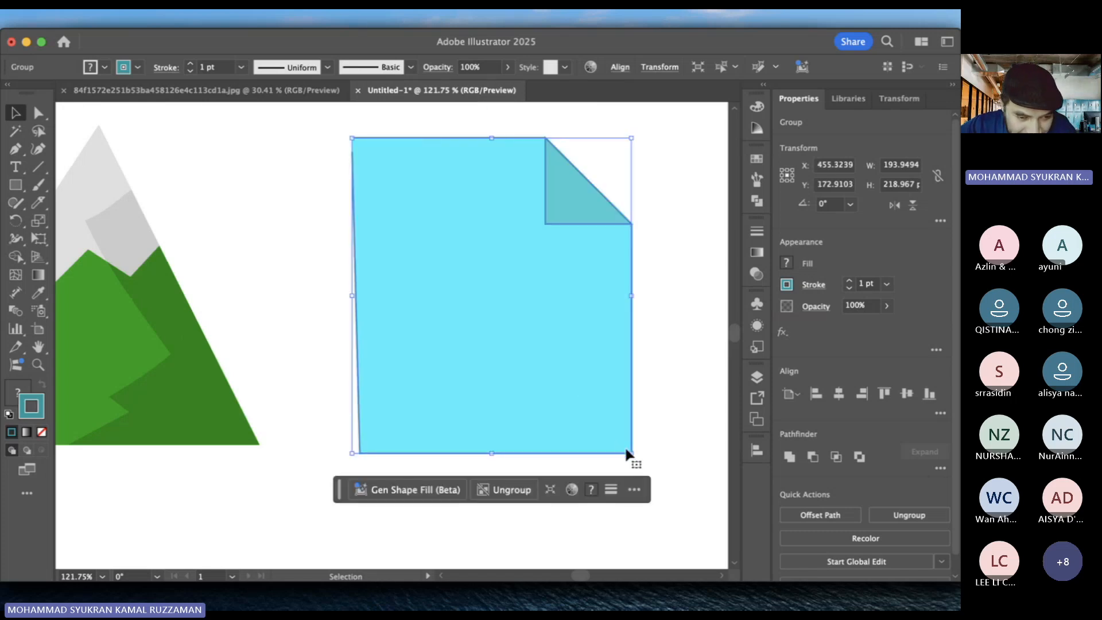
- Try scaling the page group down proportionally to about 17 by 18 pt and inspect its outline up close
left_click_drag(626, 453, 382, 163)
scroll(379, 155, "up", 3)
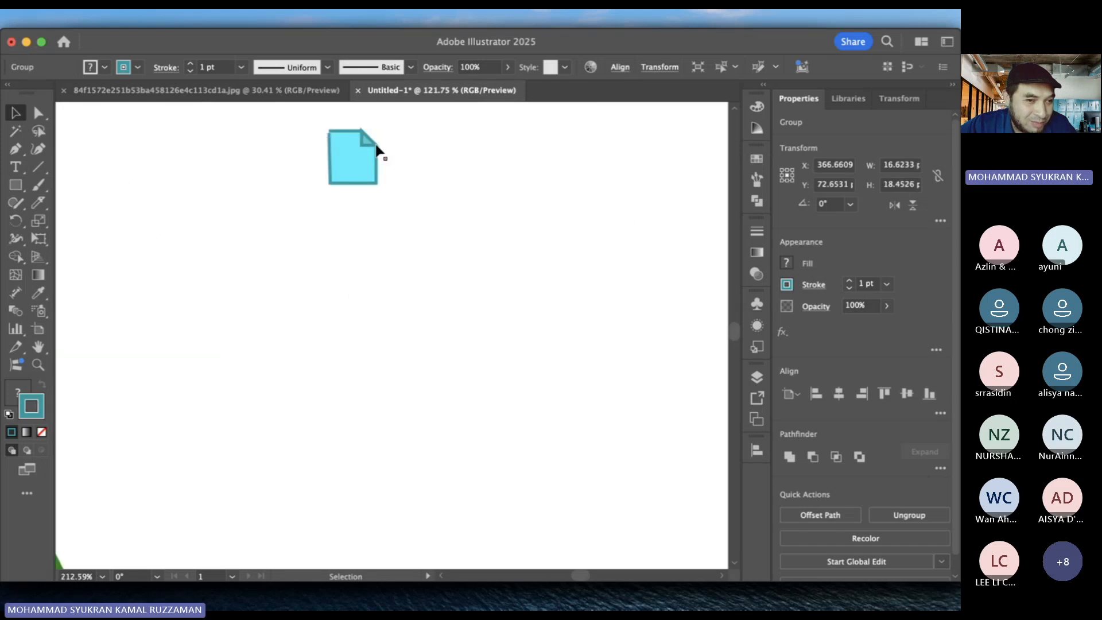
scroll(377, 146, "up", 5)
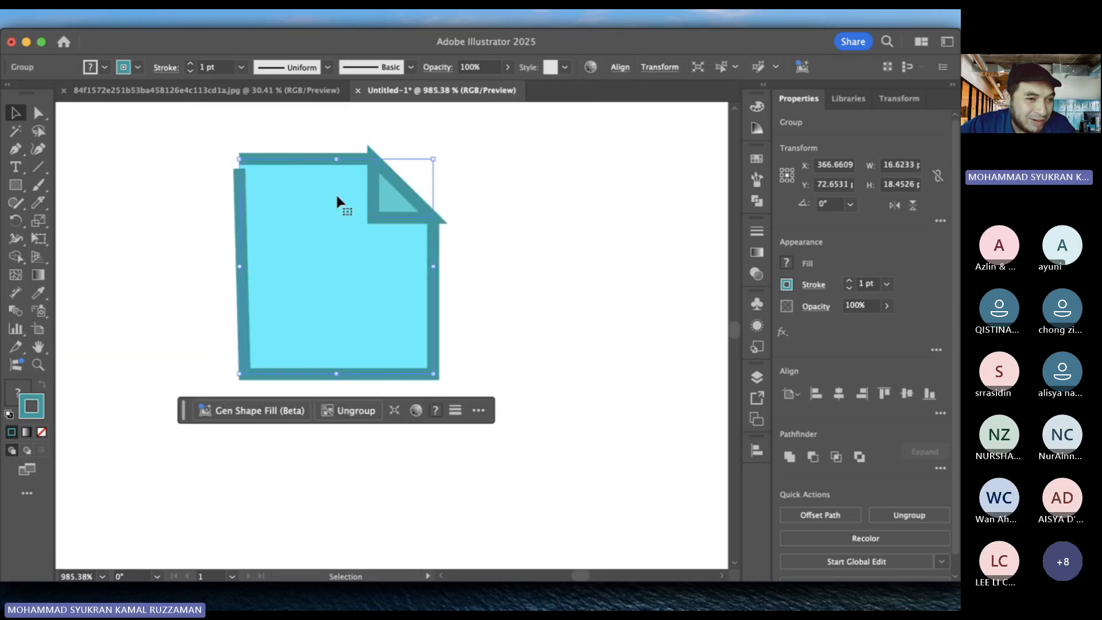
scroll(314, 195, "down", 5)
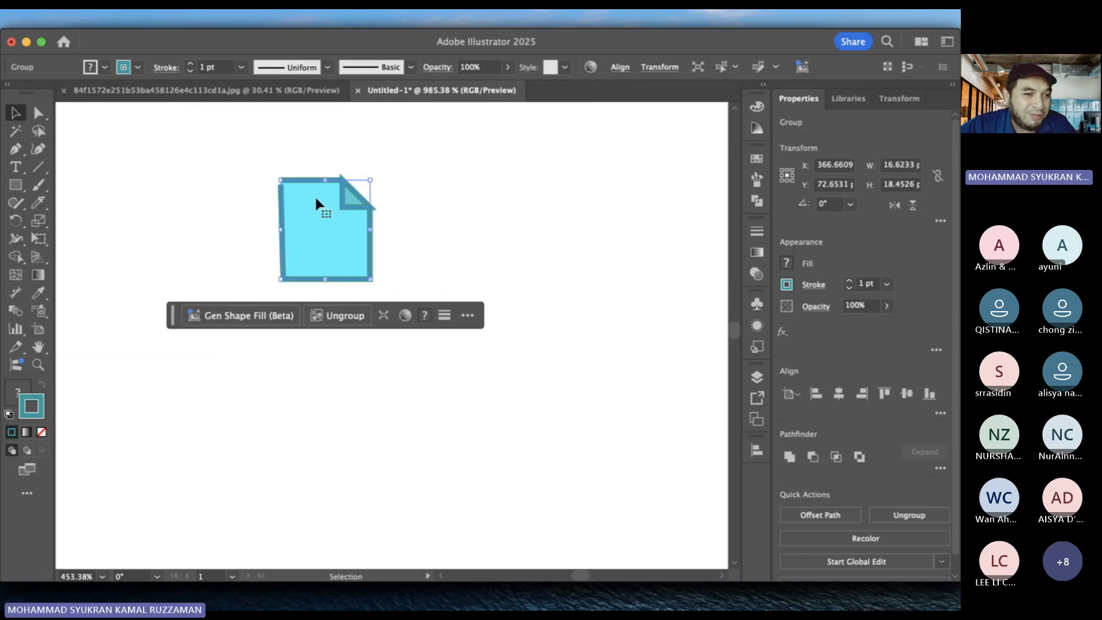
scroll(318, 203, "down", 3)
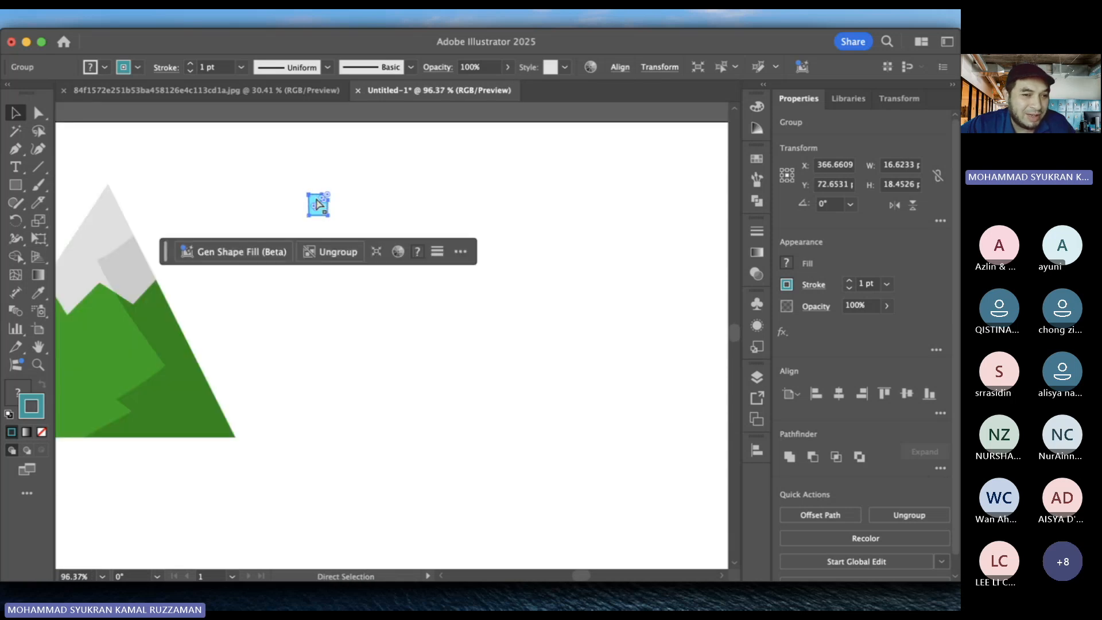
scroll(315, 194, "down", 3)
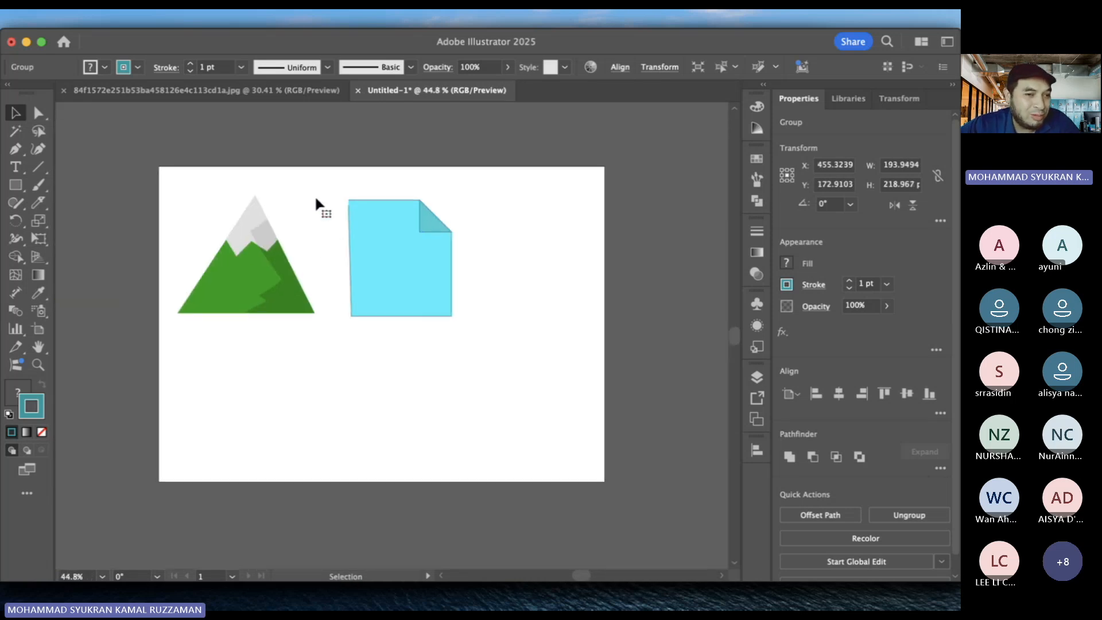
- Nudge the page group closer to the mountain and delete both groups from the artboard
left_click(326, 174)
left_click_drag(446, 298, 433, 288)
left_click(474, 288)
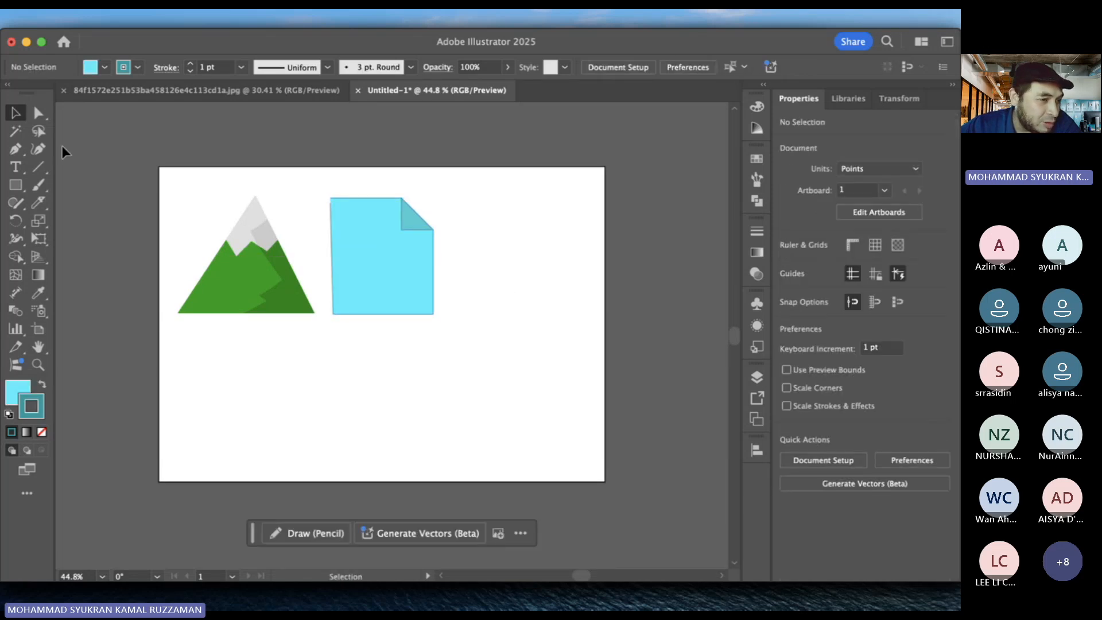
left_click_drag(178, 175, 466, 343)
key("Delete")
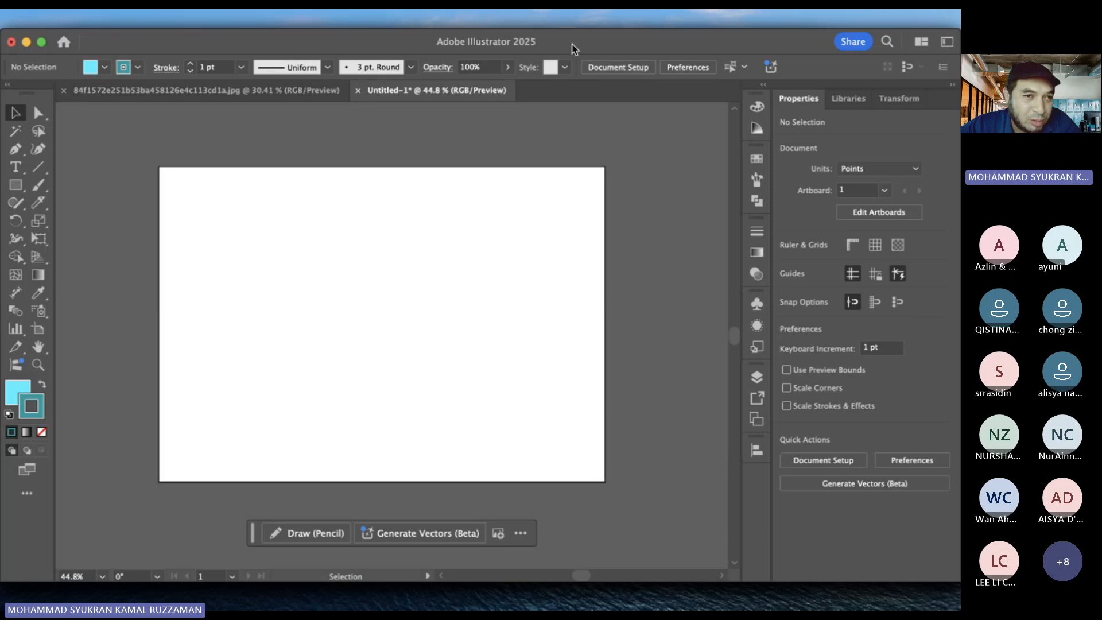
- Show the Pathfinder options
left_click(402, 18)
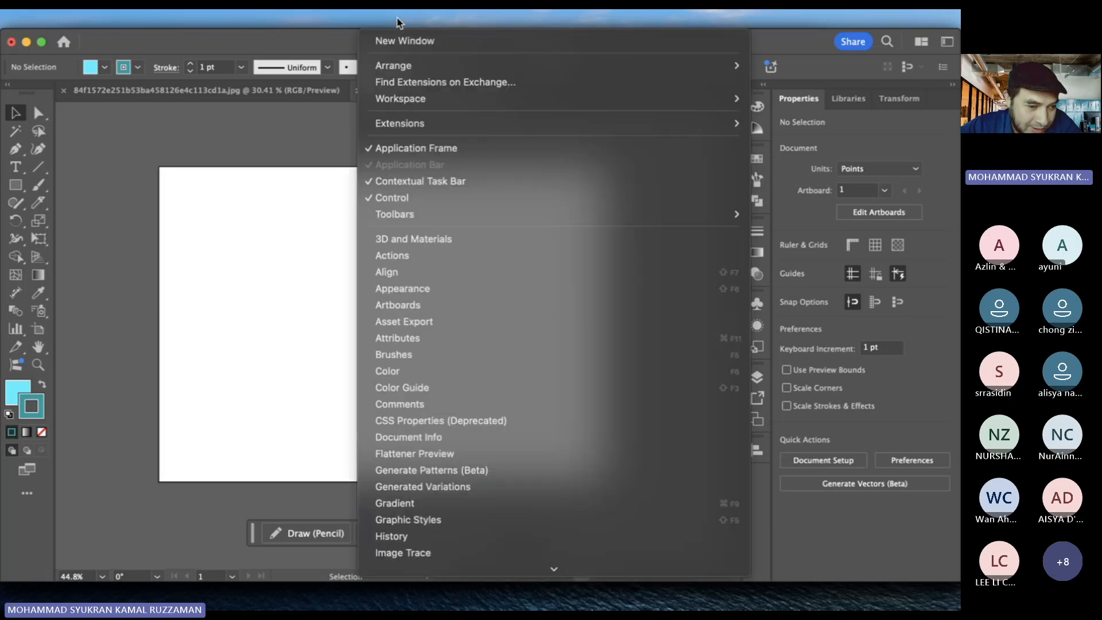
mouse_move(510, 576)
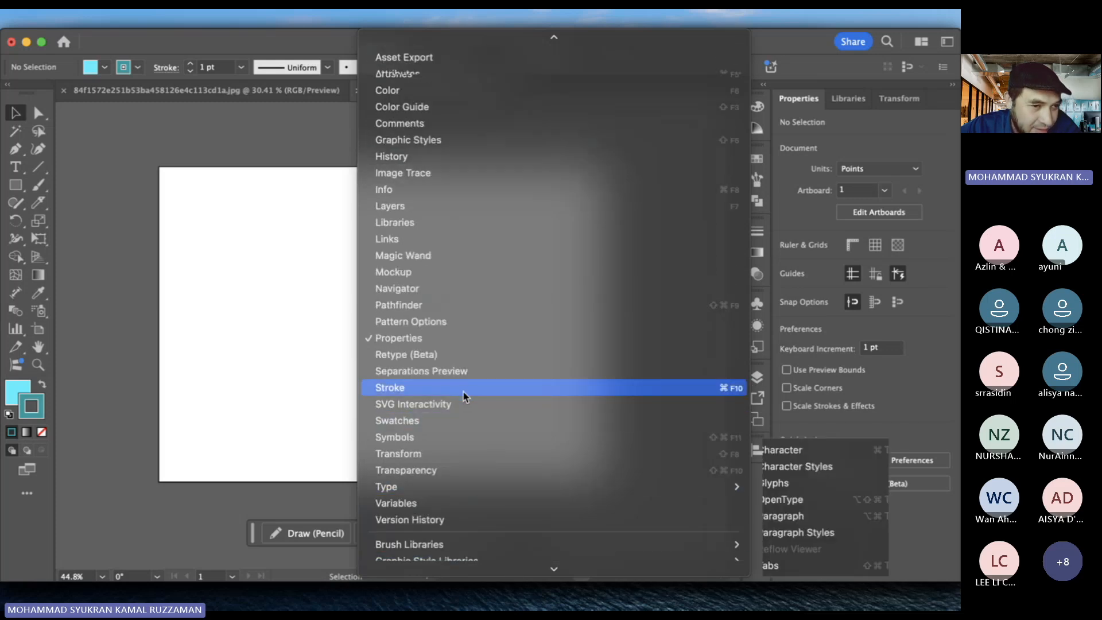
left_click(453, 306)
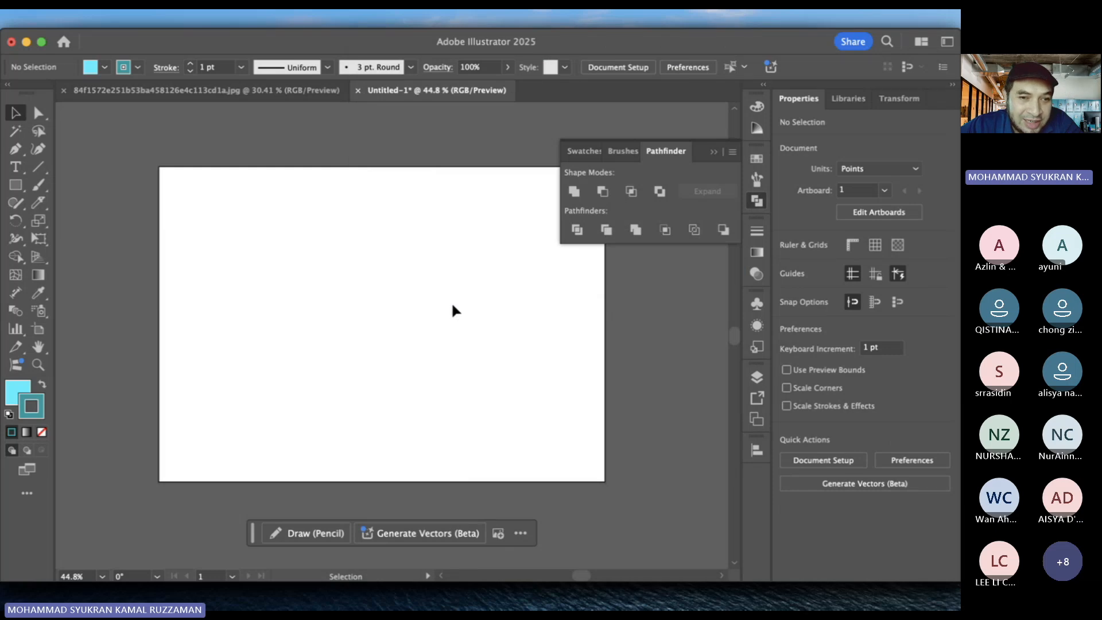
- Switch to Photoshop, close its home window, and return to Illustrator
key("ctrl+Up")
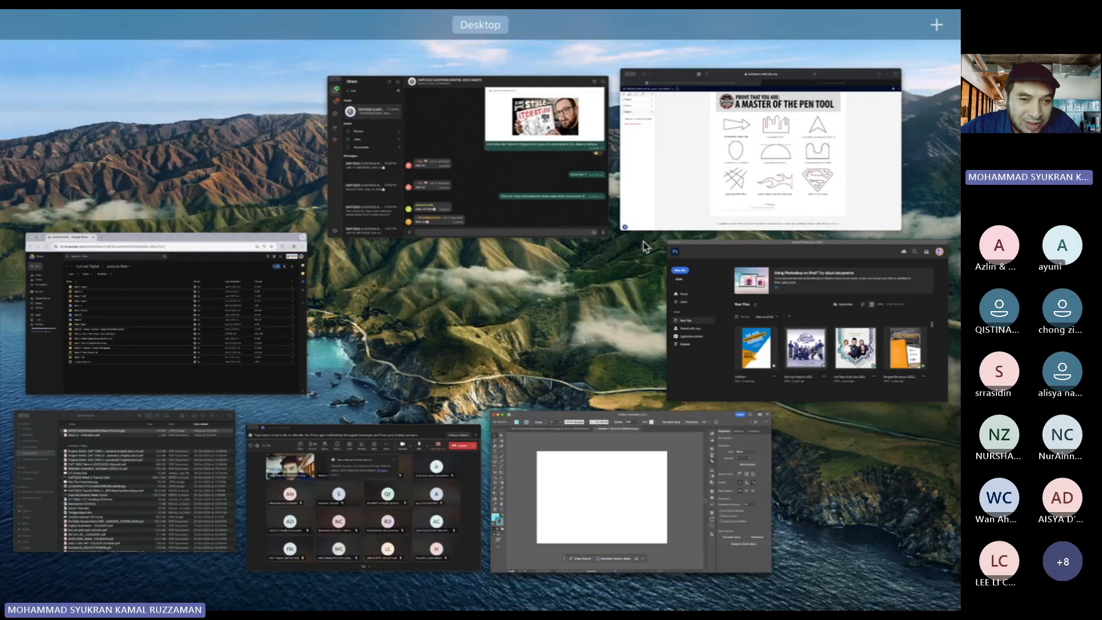
left_click(766, 302)
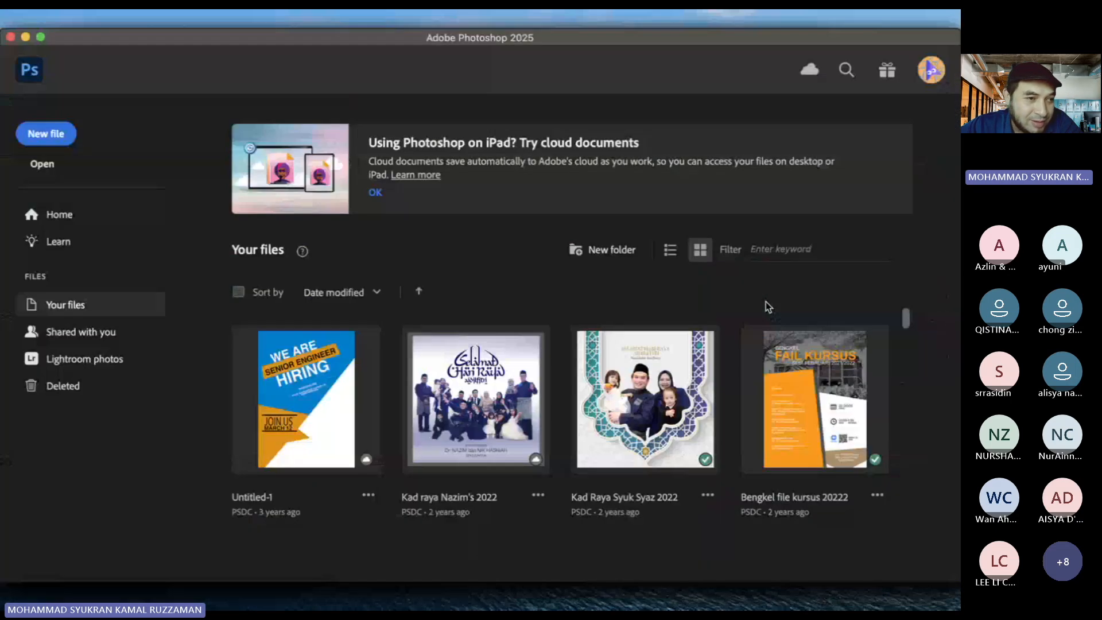
left_click(10, 36)
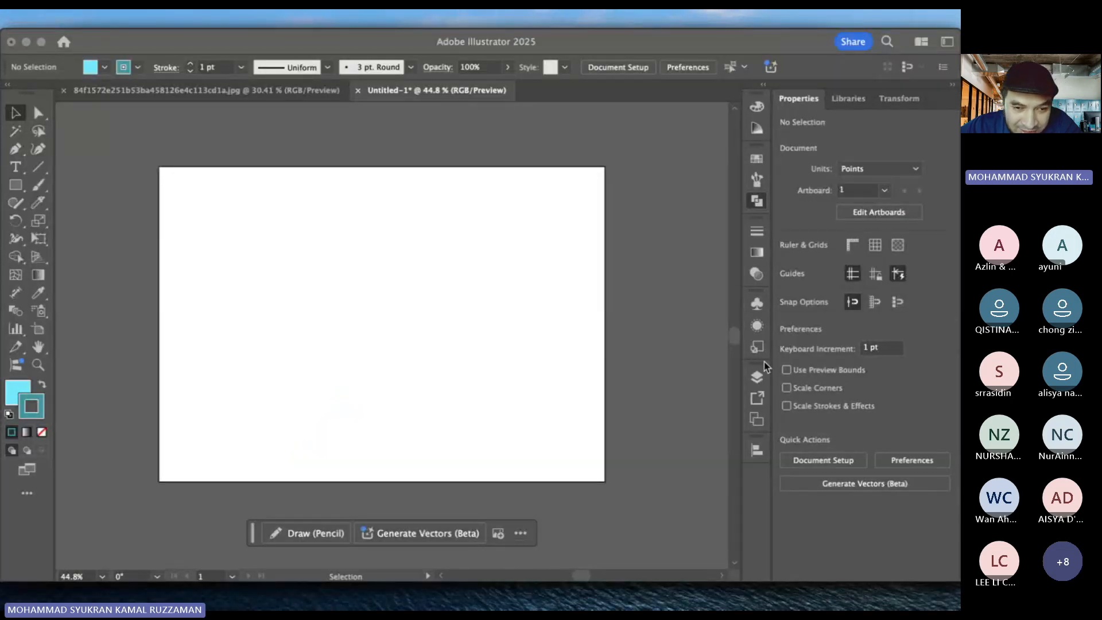
- Examine the Pathfinder shape modes and pick the Shape Builder tool from its tool group for comparison
left_click(752, 154)
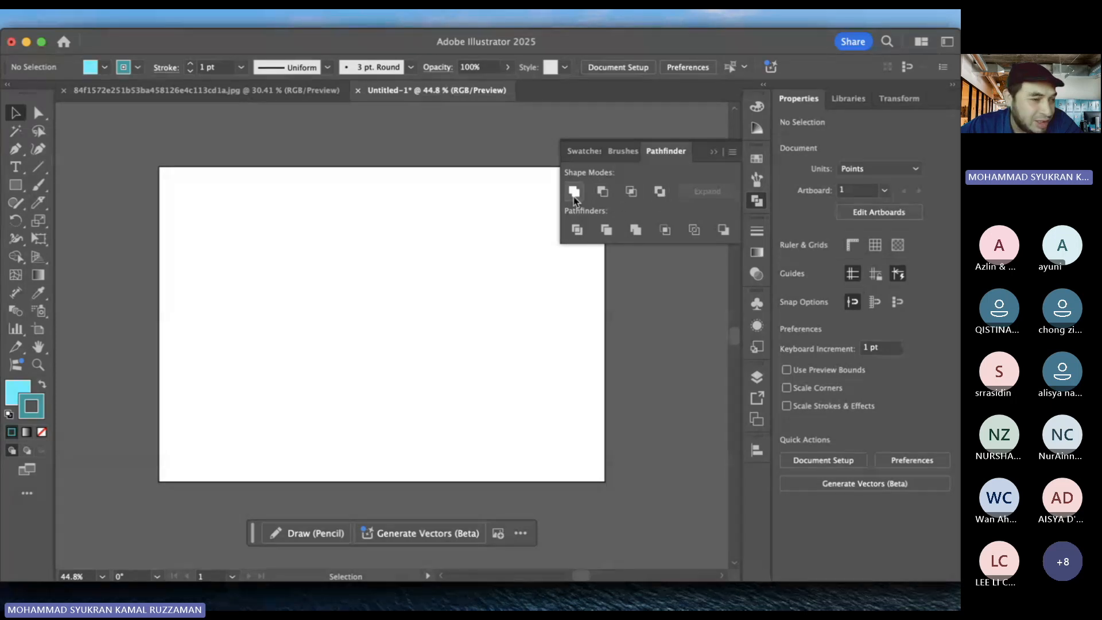
left_click(14, 241)
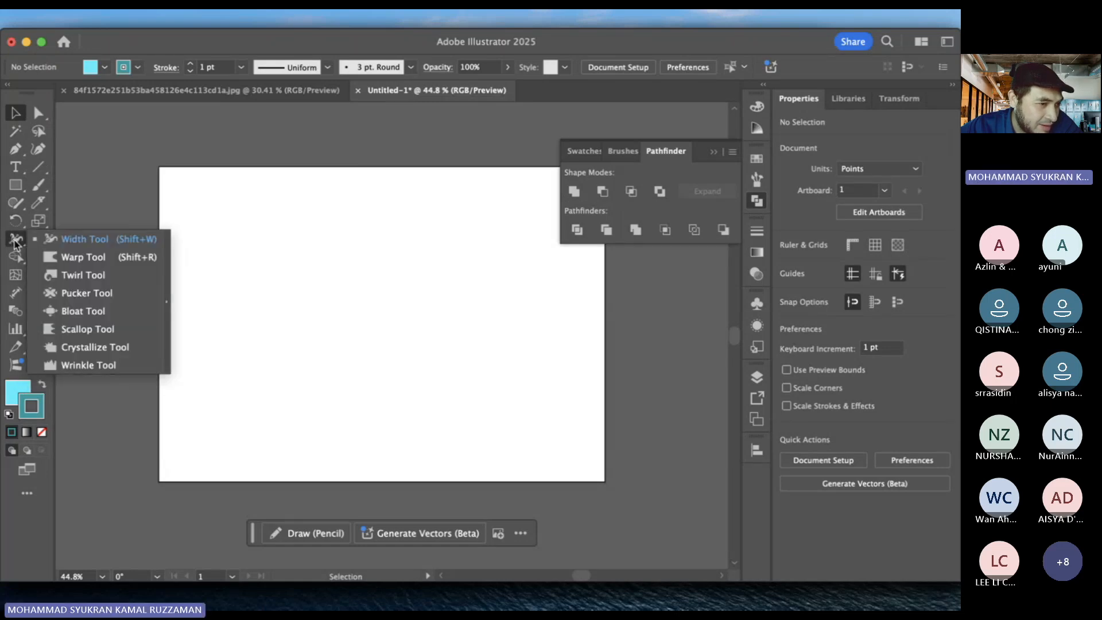
left_click(17, 260)
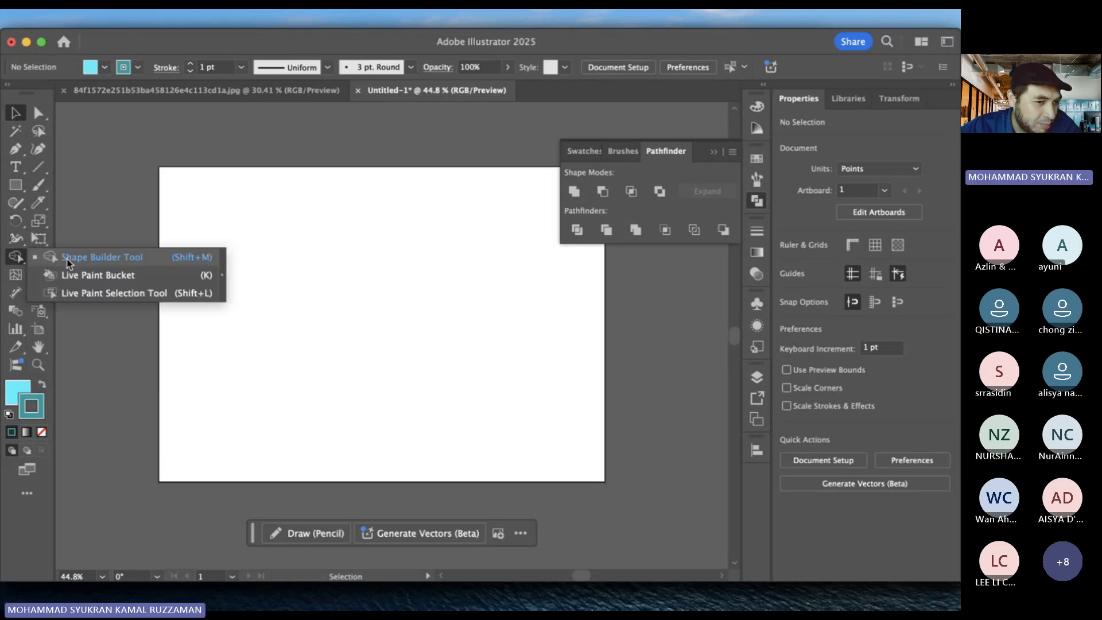
left_click(67, 263)
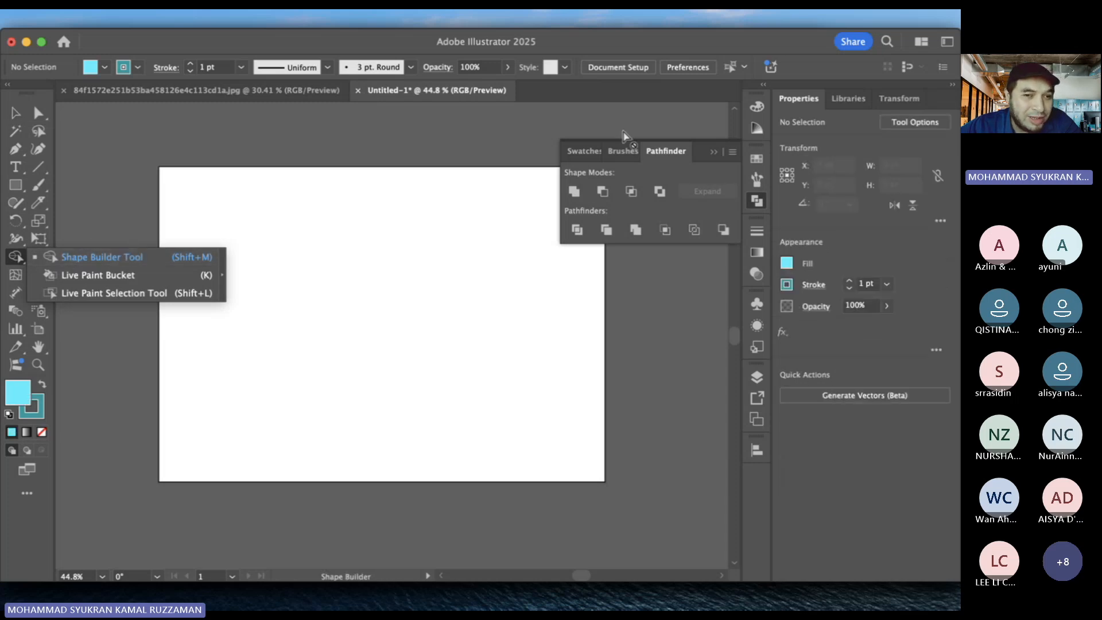
left_click(676, 161)
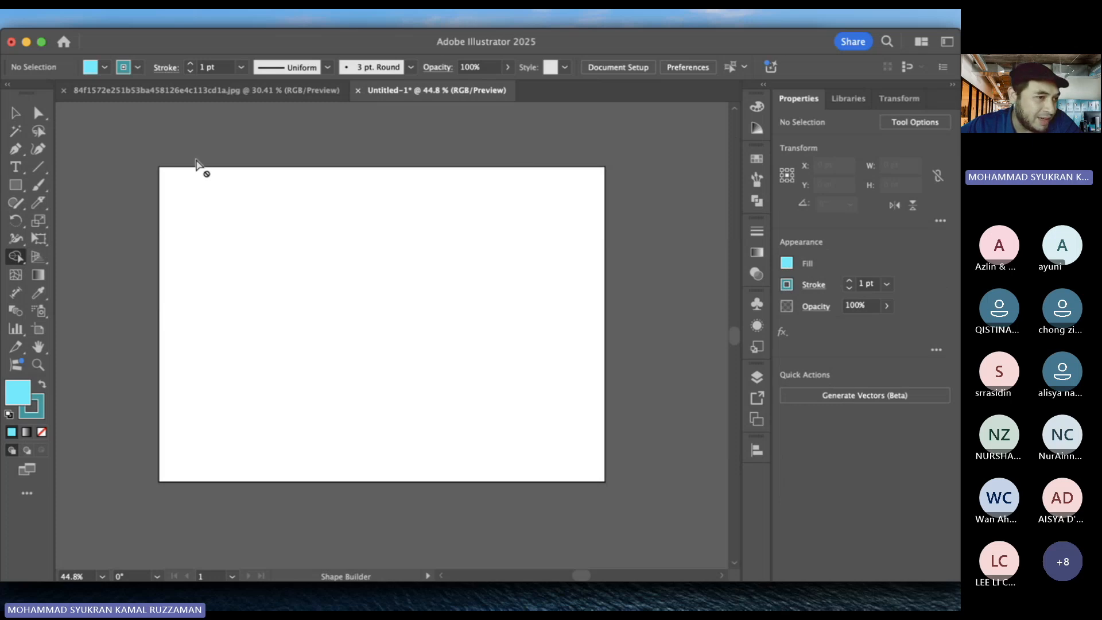
- Ready the Ellipse tool with a medium gray fill and no stroke
left_click(16, 204)
left_click(15, 206)
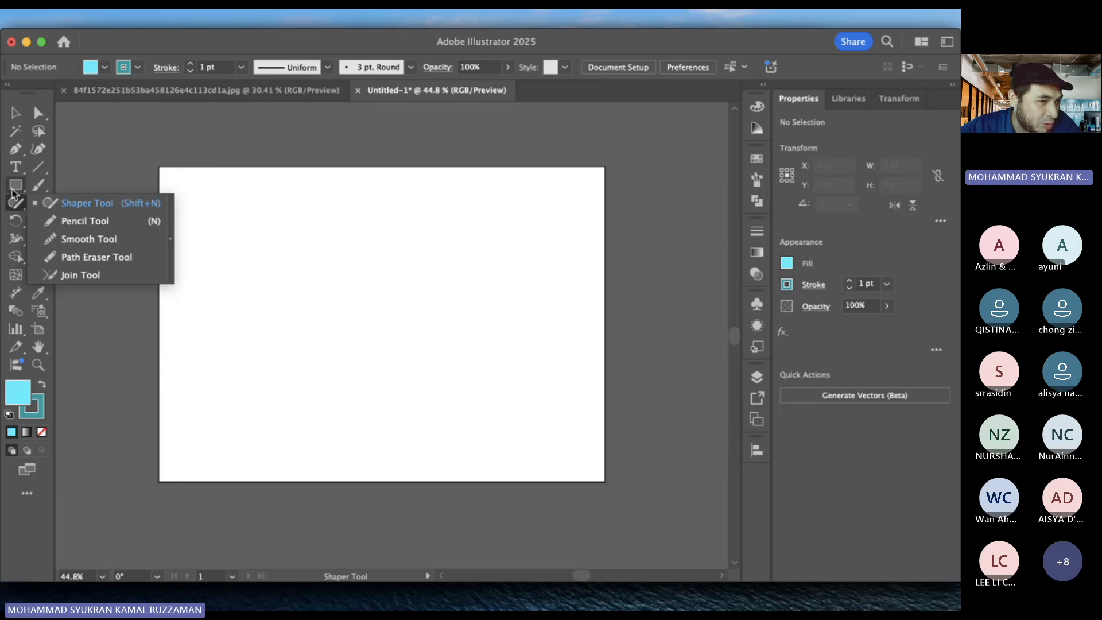
left_click(16, 186)
left_click(95, 221)
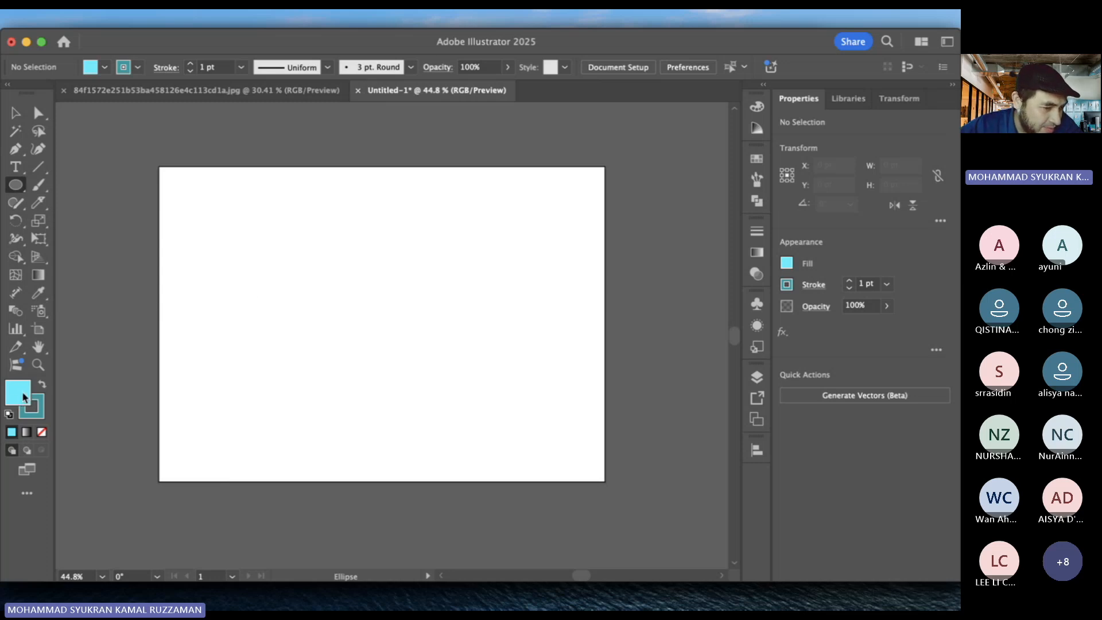
left_click(39, 410)
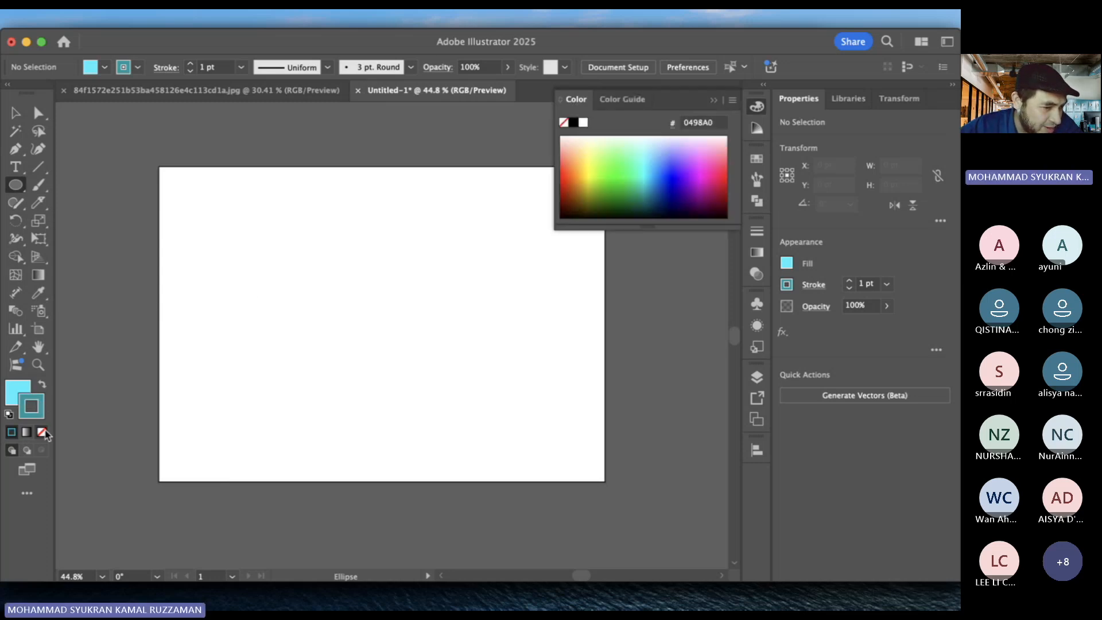
left_click(41, 432)
double_click(16, 396)
left_click(615, 406)
left_click(550, 383)
left_click(874, 296)
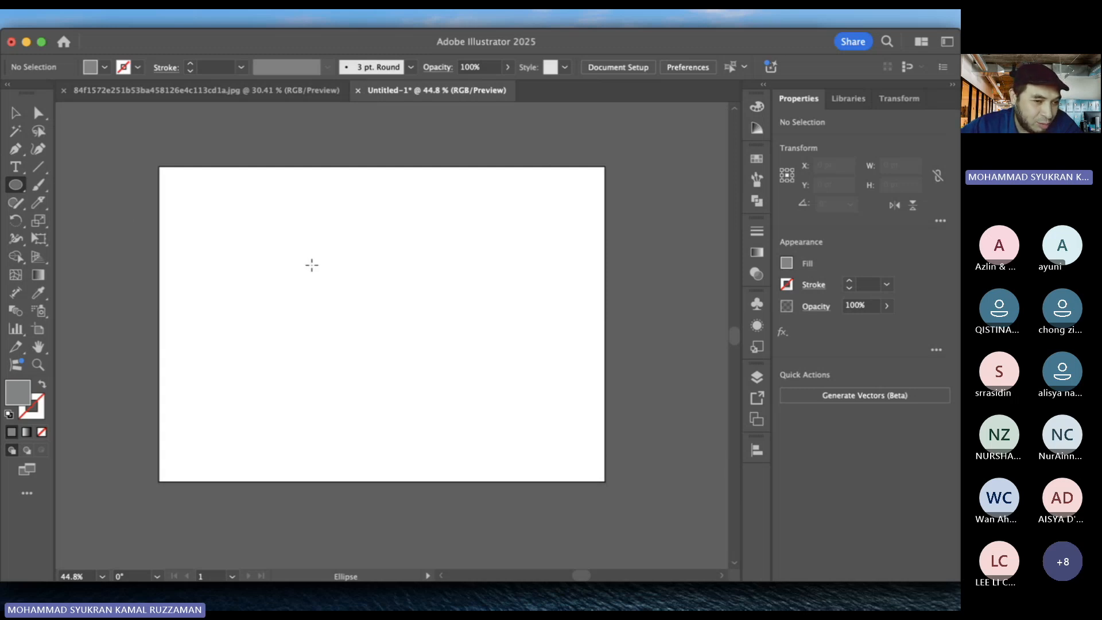
- Draw a circle about 270 pt wide near the artboard's centre and a circle about 183 pt wide overlapping its upper left
left_click_drag(311, 265, 456, 402)
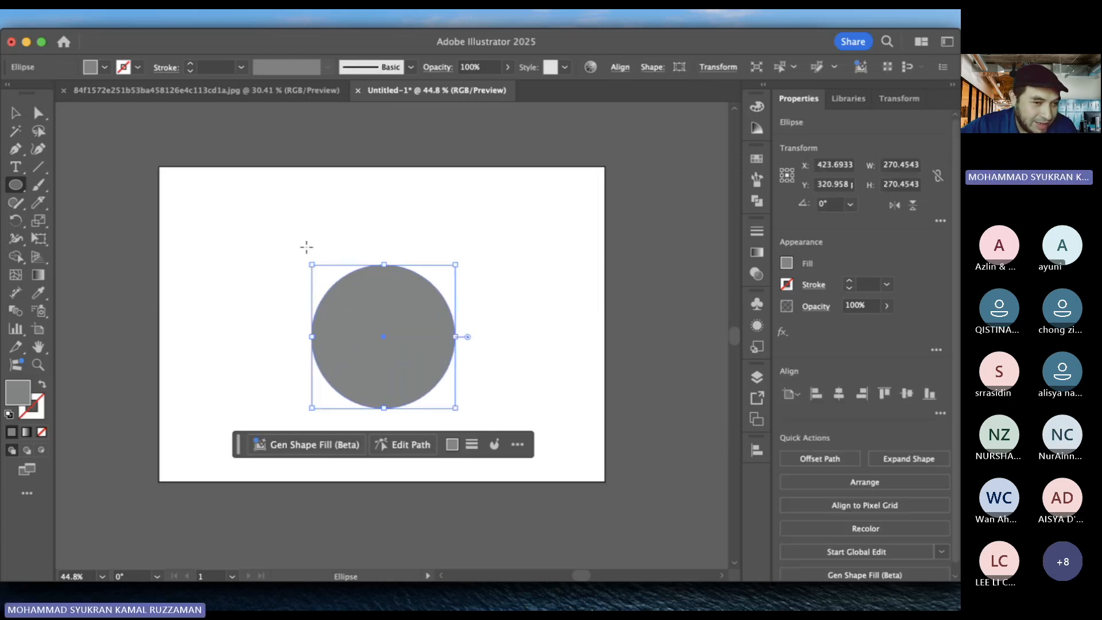
left_click_drag(277, 232, 373, 329)
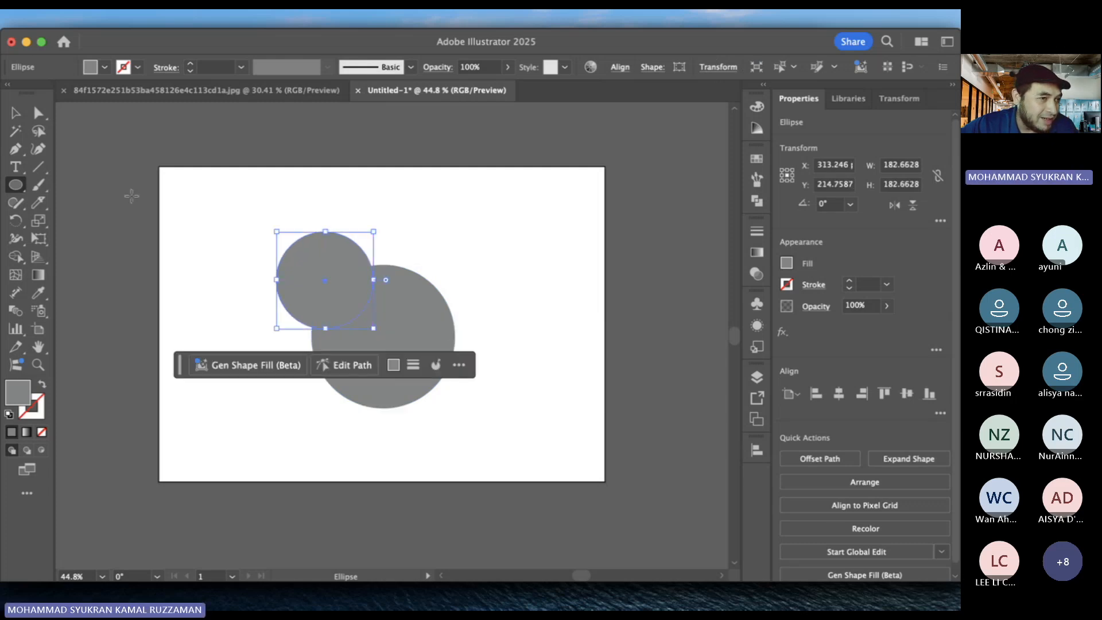
left_click(16, 113)
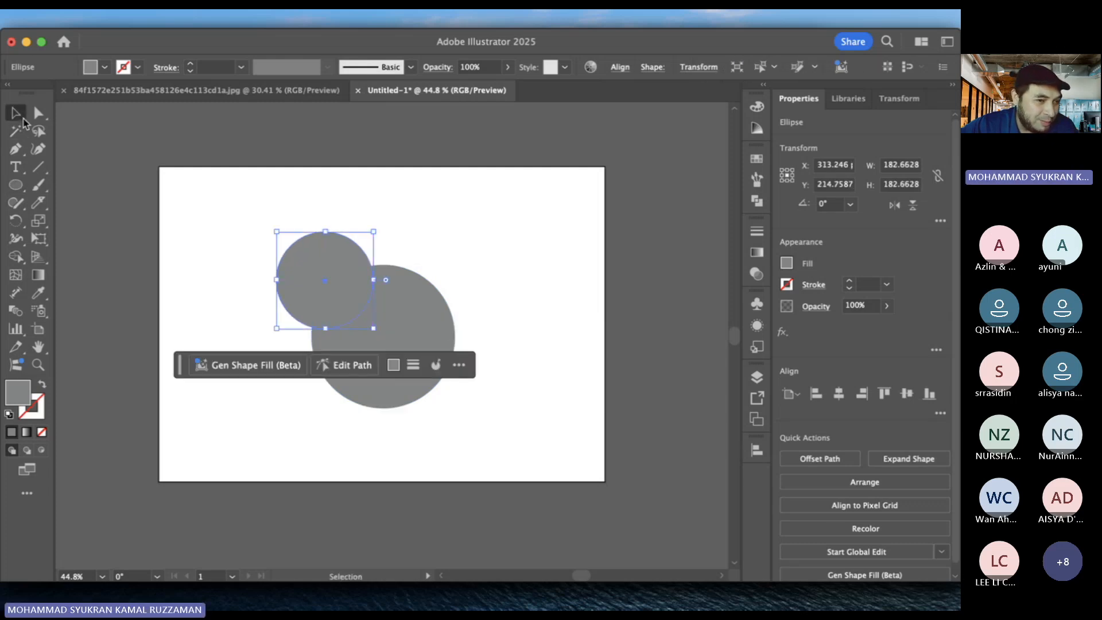
left_click(213, 207)
- Duplicate the smaller circle horizontally so the copy overlaps the large circle's upper right, forming a mouse-head silhouette
left_click(320, 266)
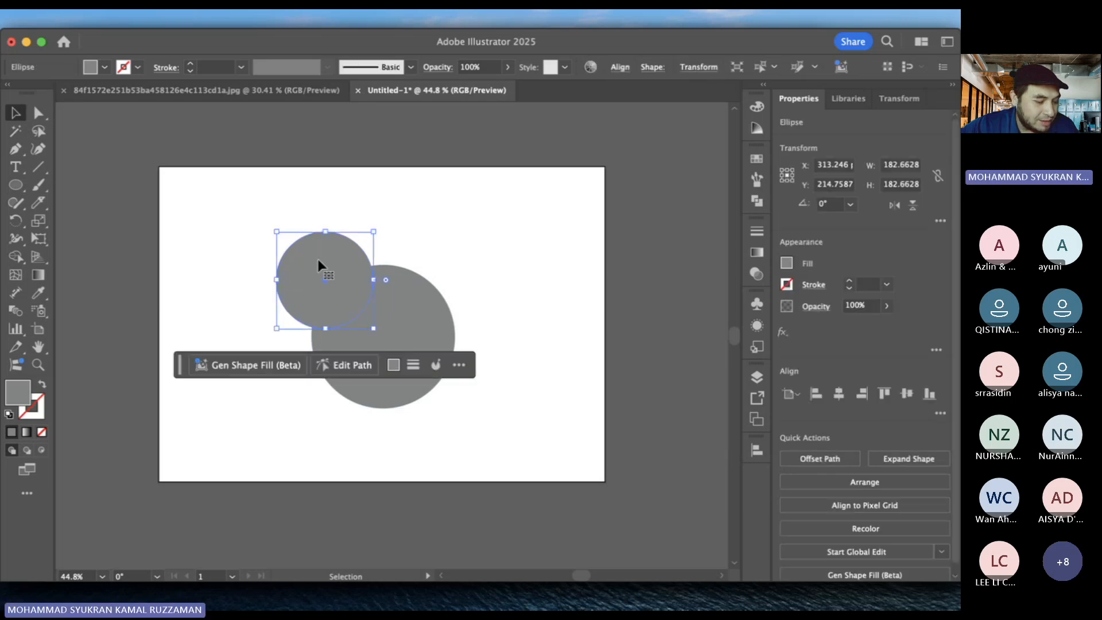
left_click_drag(318, 260, 438, 274)
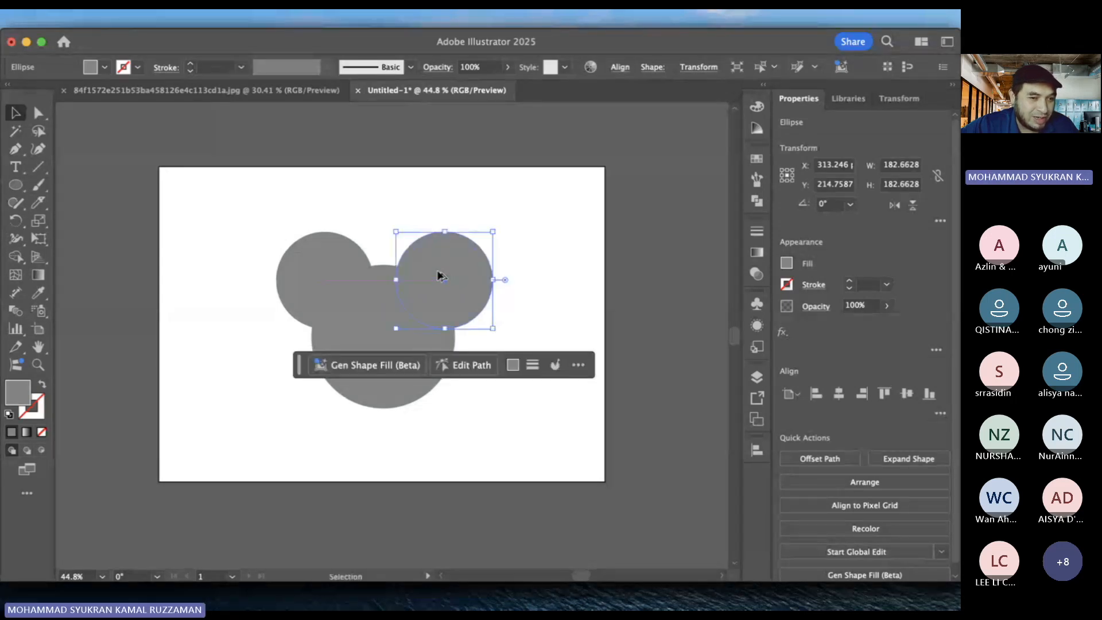
left_click(533, 282)
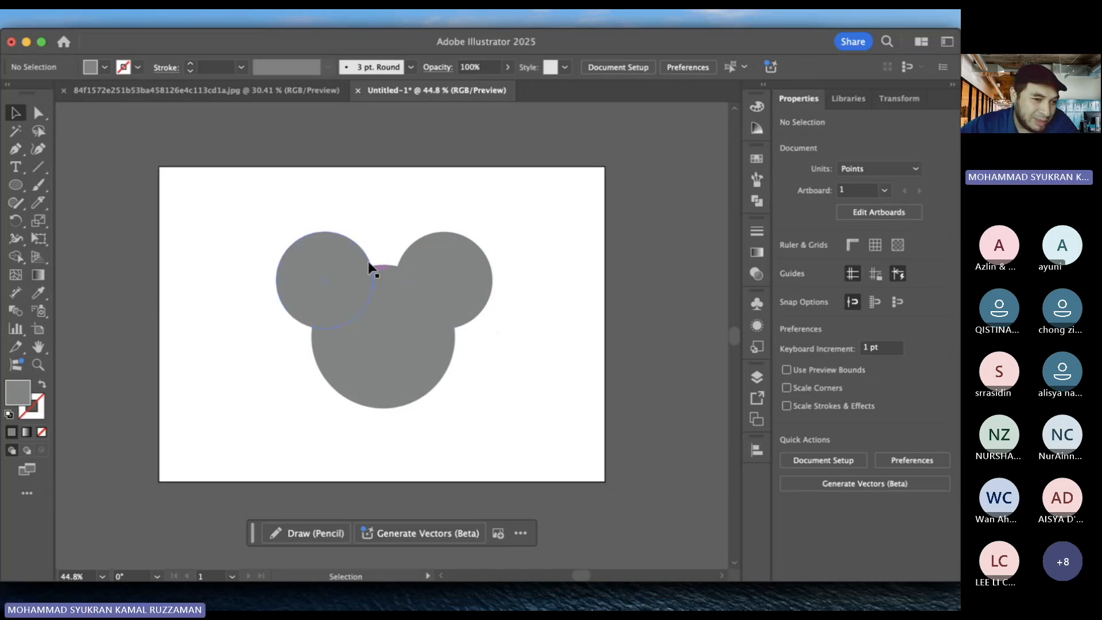
- Select all three overlapping circles of the mouse-head silhouette
left_click(357, 271)
left_click(225, 297)
left_click_drag(222, 225, 563, 468)
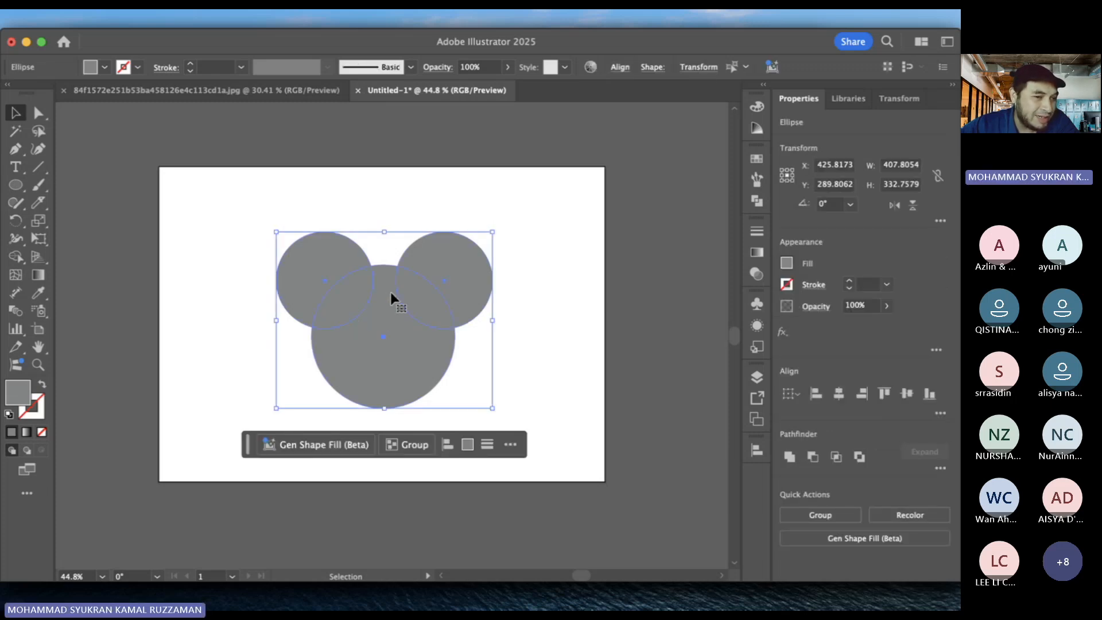
left_click(192, 216)
left_click_drag(192, 216, 562, 425)
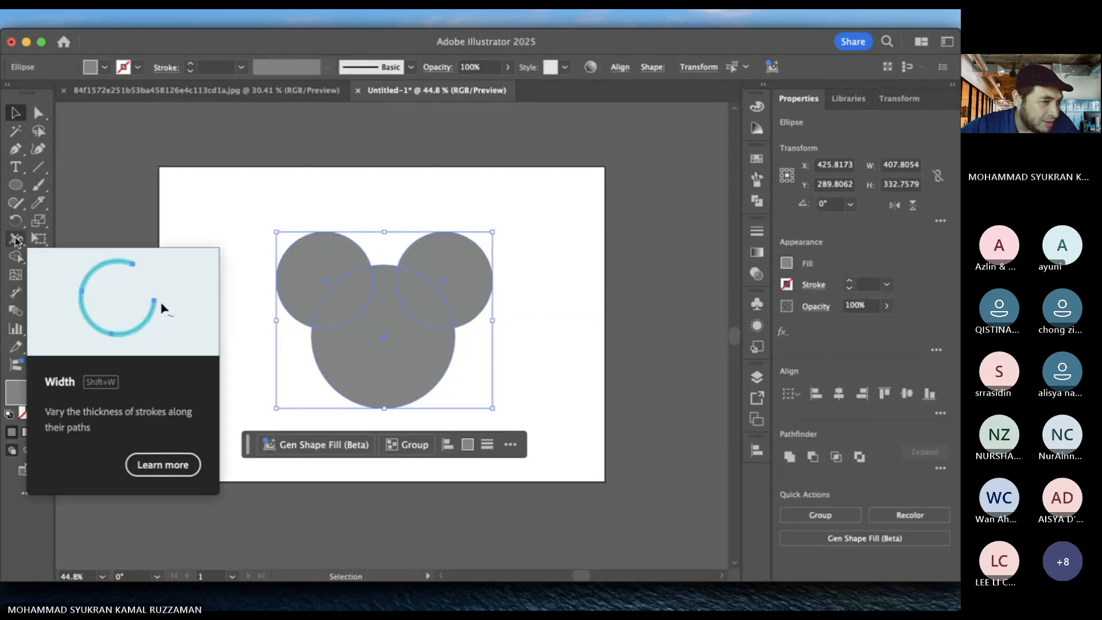
left_click(13, 222)
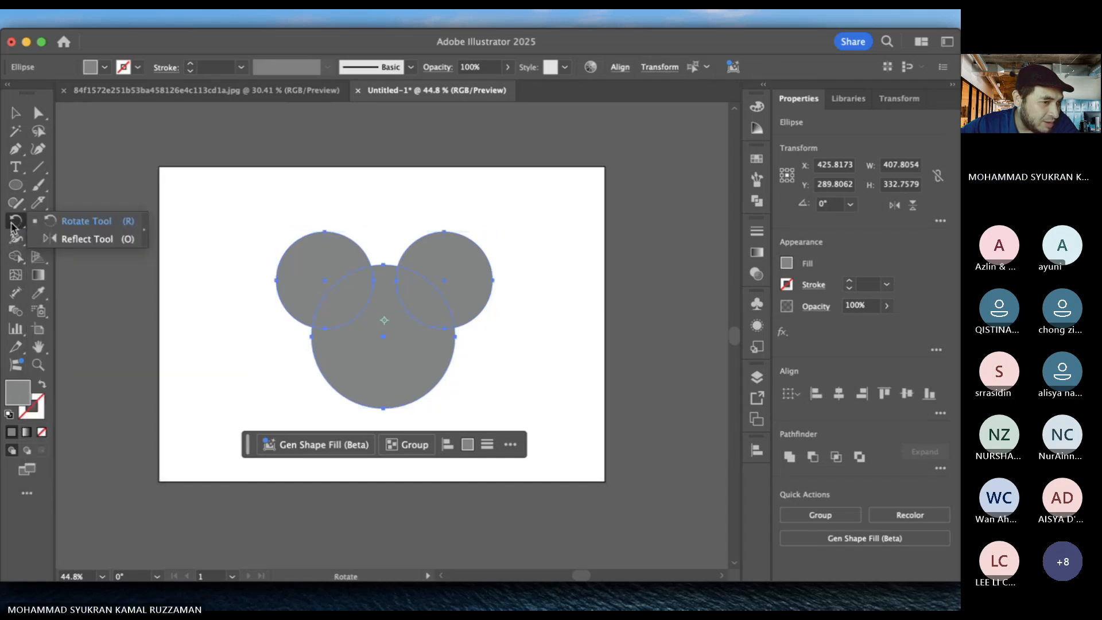
left_click(13, 238)
left_click(12, 208)
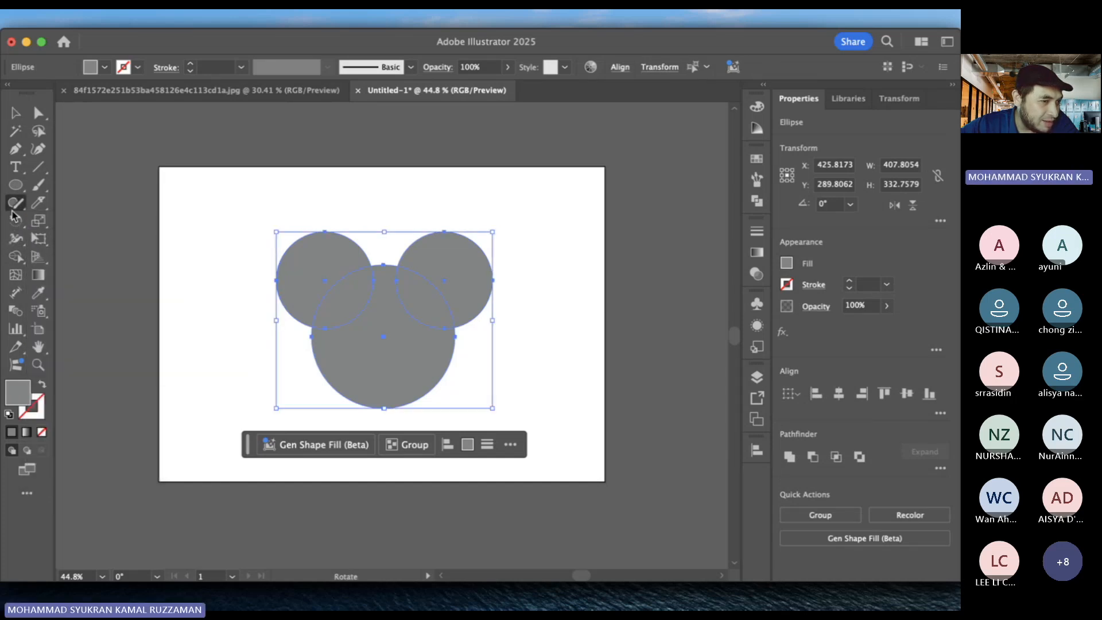
left_click(14, 212)
left_click(21, 261)
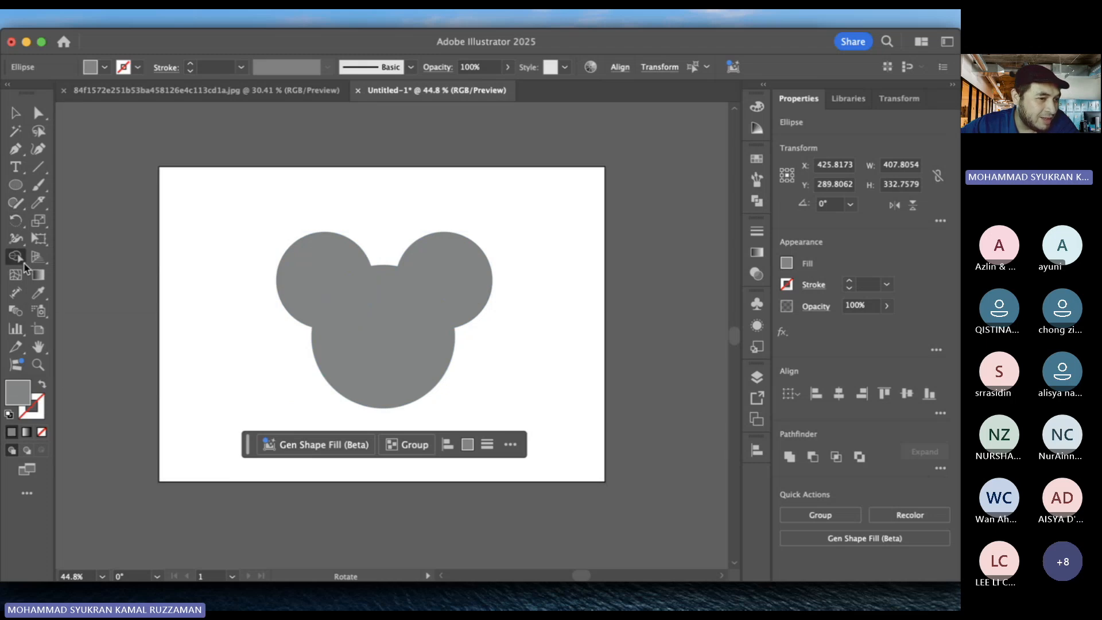
left_click(25, 267)
left_click(80, 255)
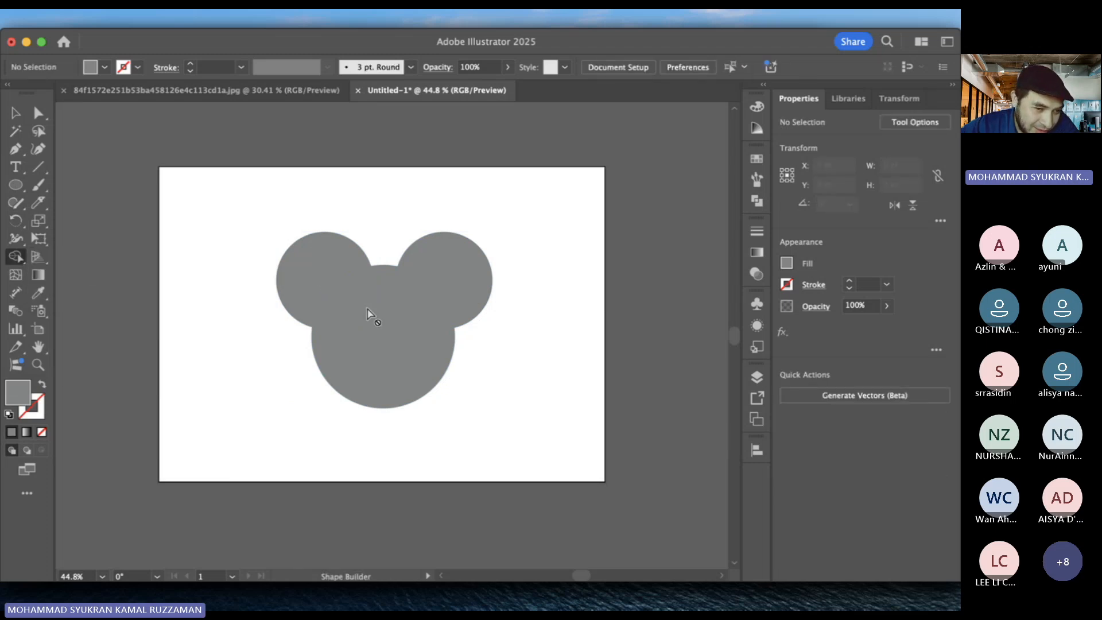
- Merge the three overlapping gray circles into one mouse-head shape with Shape Builder
left_click(15, 113)
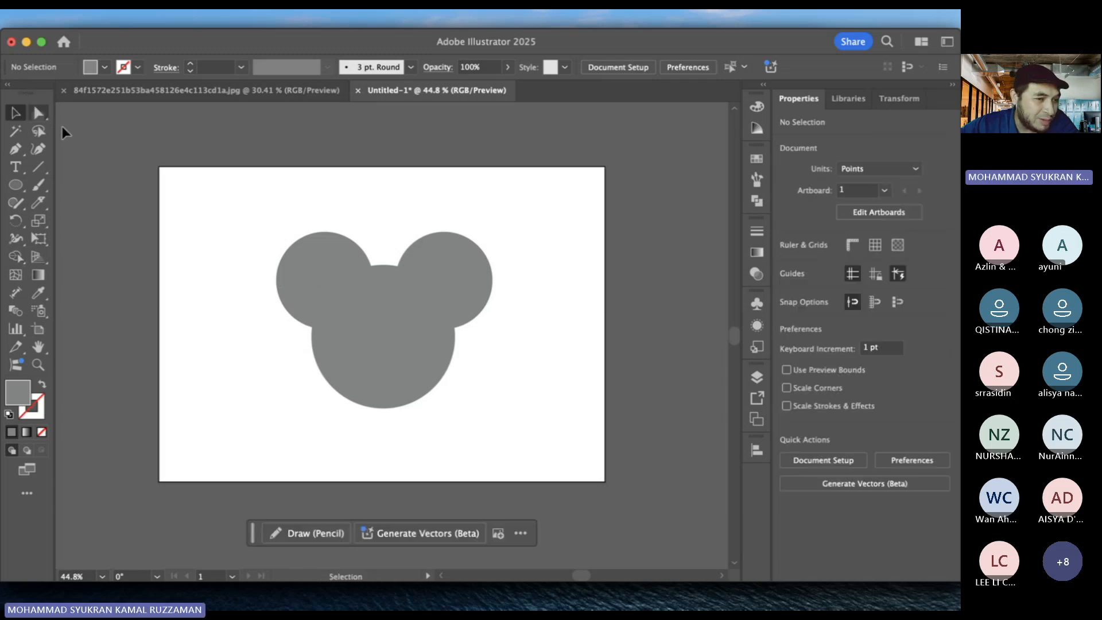
left_click_drag(232, 193, 517, 387)
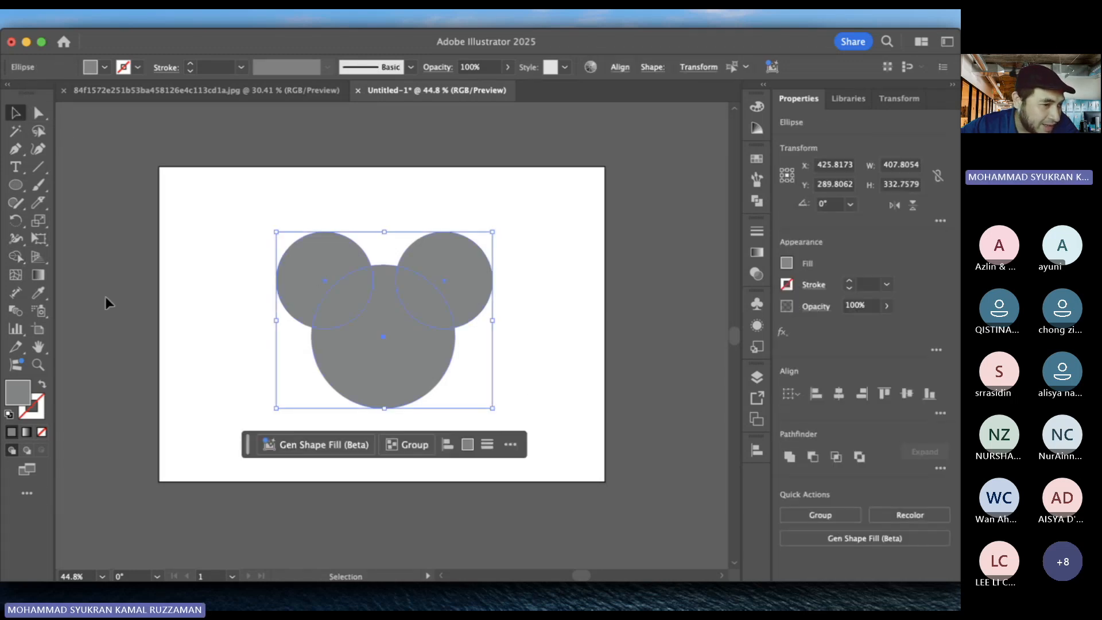
left_click_drag(18, 258, 66, 264)
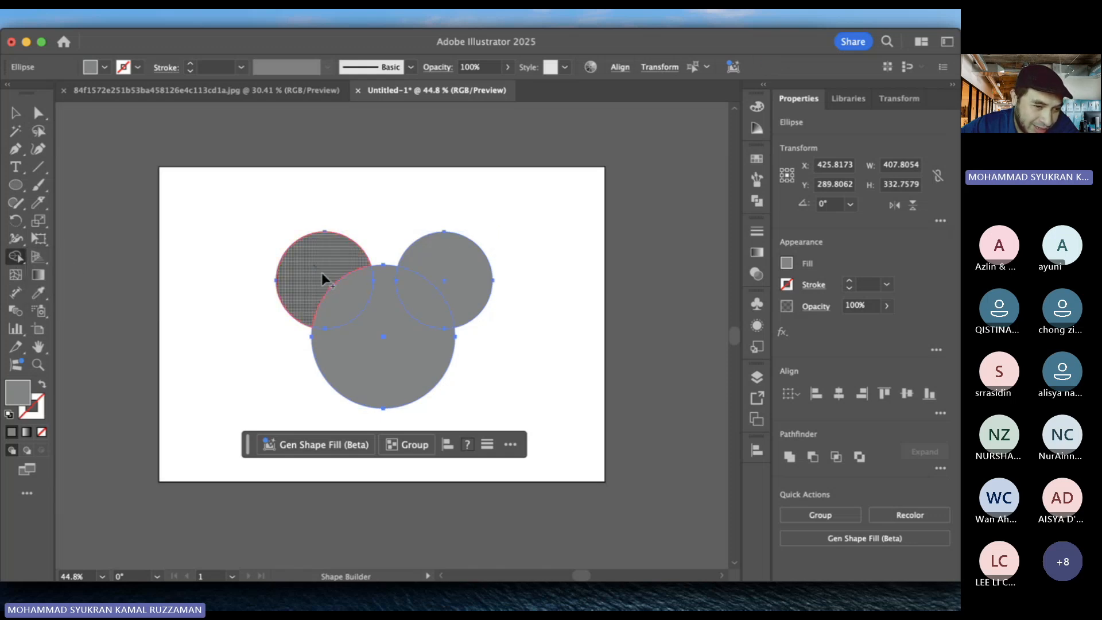
left_click_drag(322, 273, 382, 310)
left_click_drag(438, 289, 456, 274)
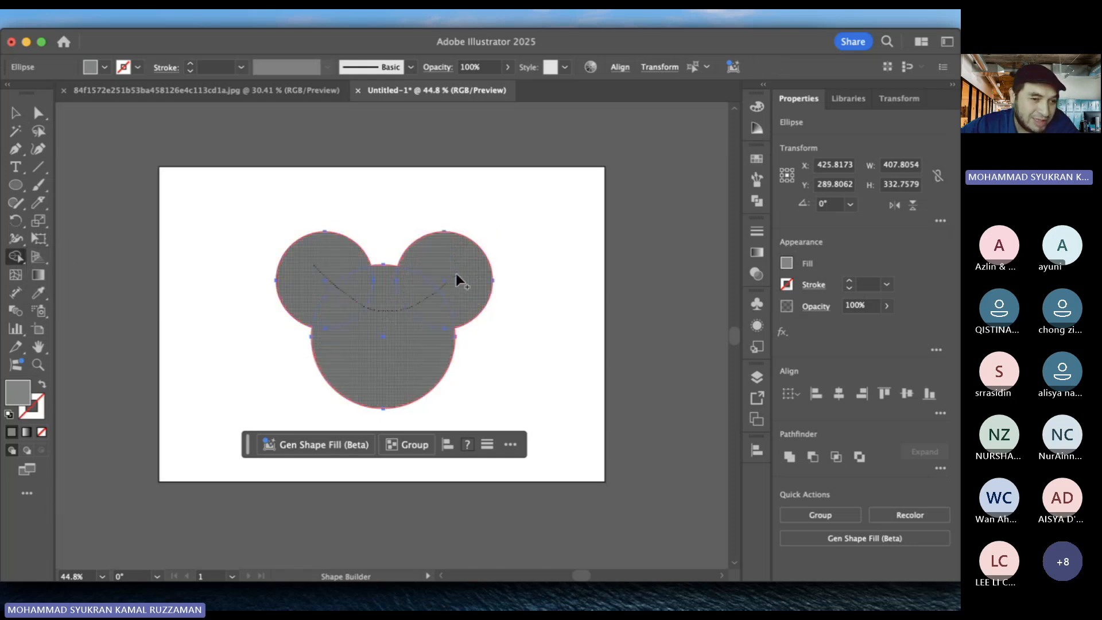
- Swap the mouse-head shape's fill and stroke to make it a gray outline, and set its stroke weight to 5 pt
key("v")
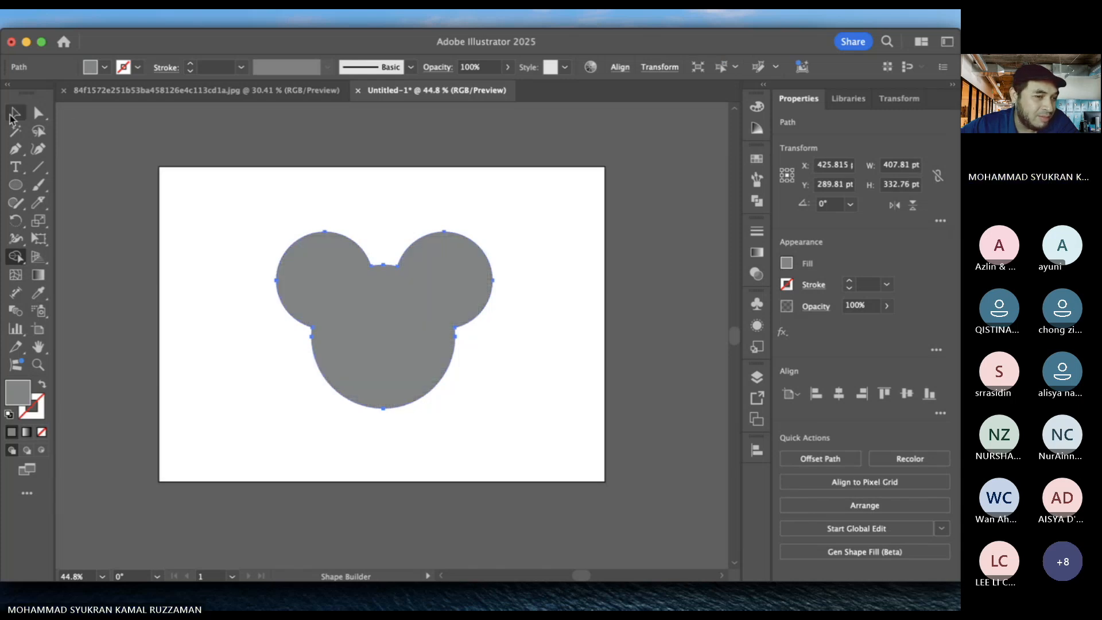
left_click(256, 202)
left_click(368, 300)
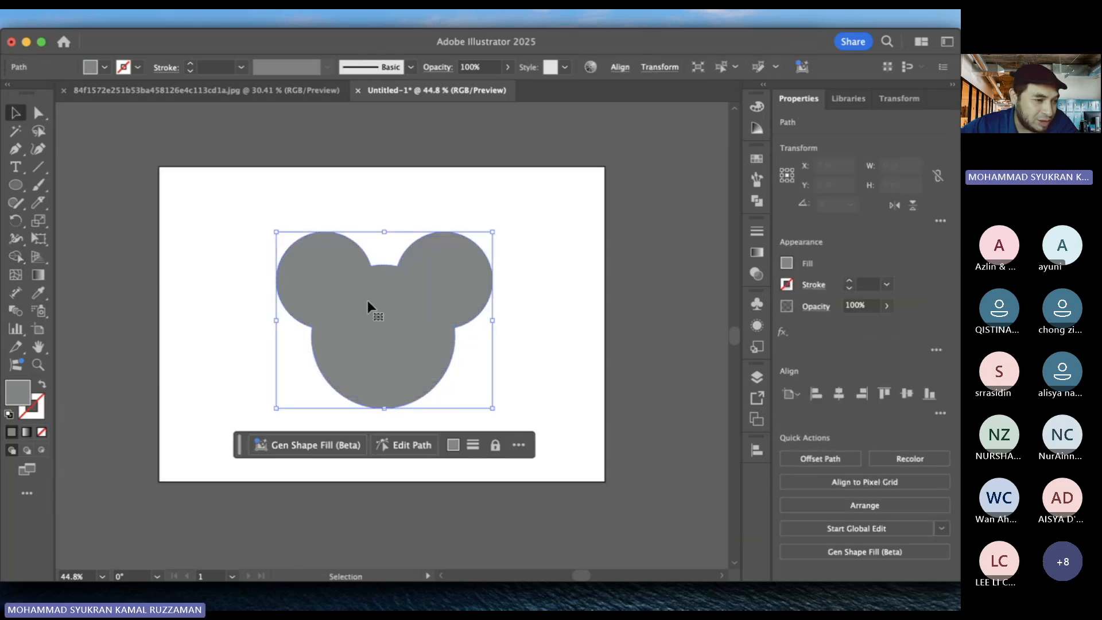
left_click(43, 387)
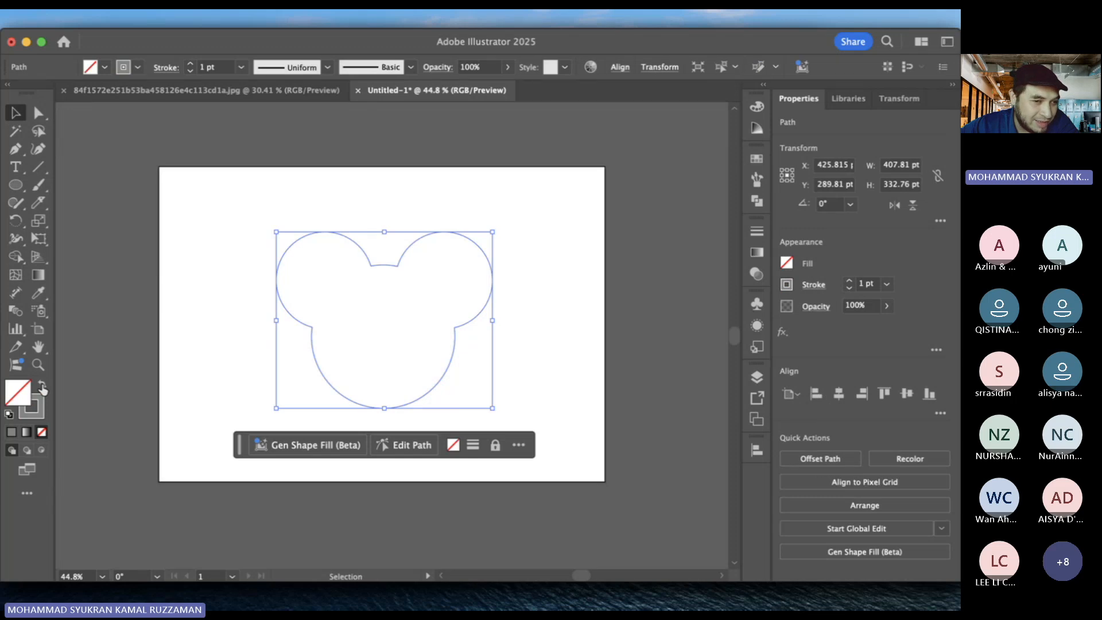
left_click(136, 393)
left_click(291, 248)
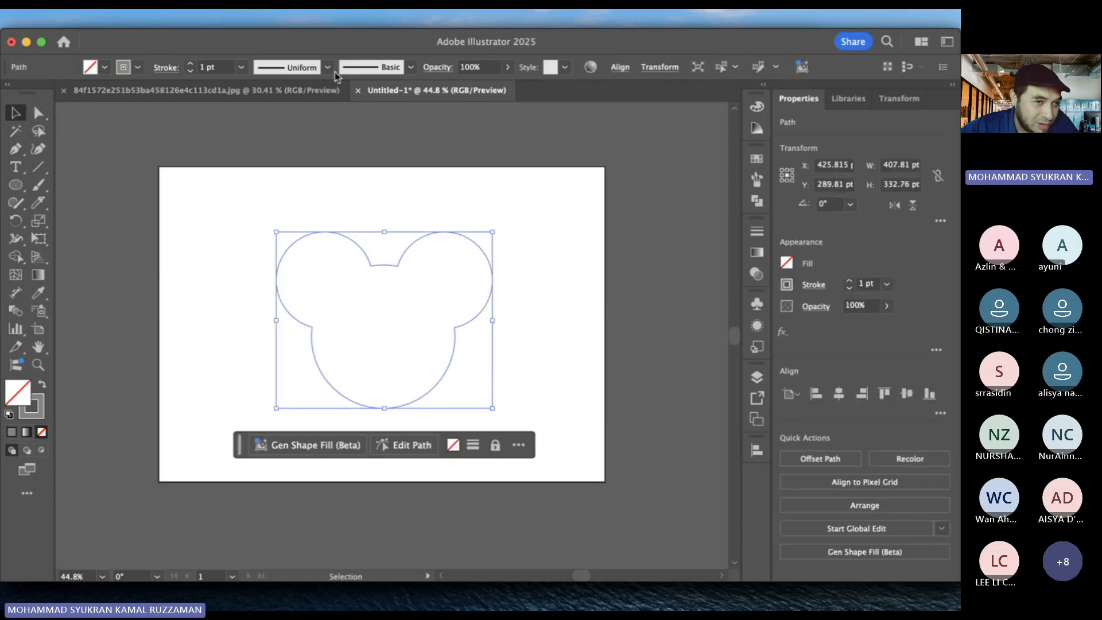
left_click(241, 67)
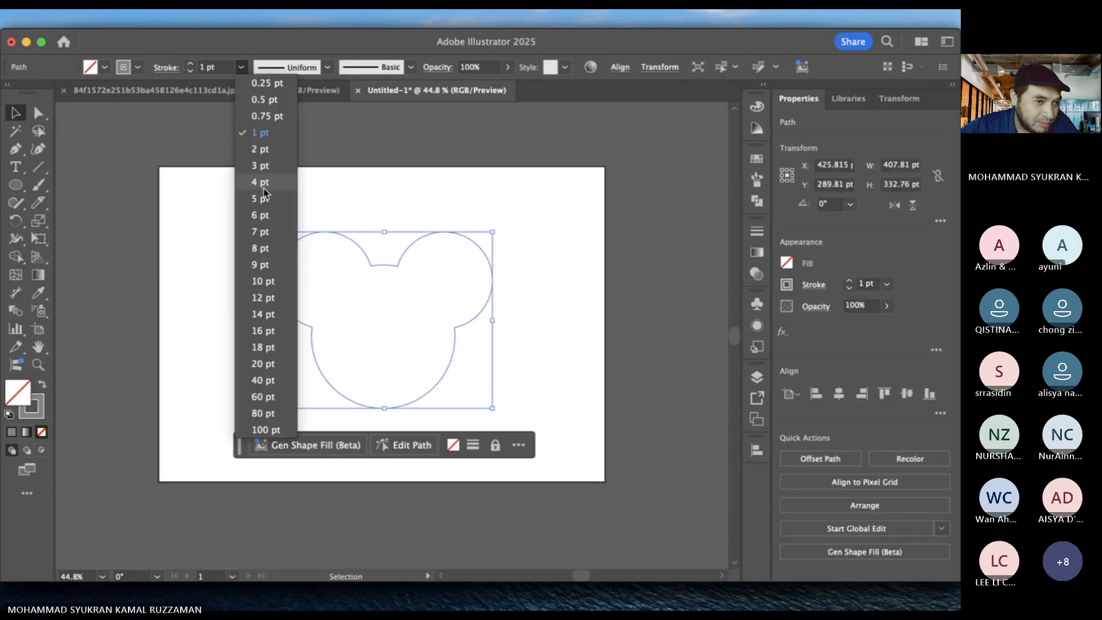
left_click(263, 188)
left_click(237, 225)
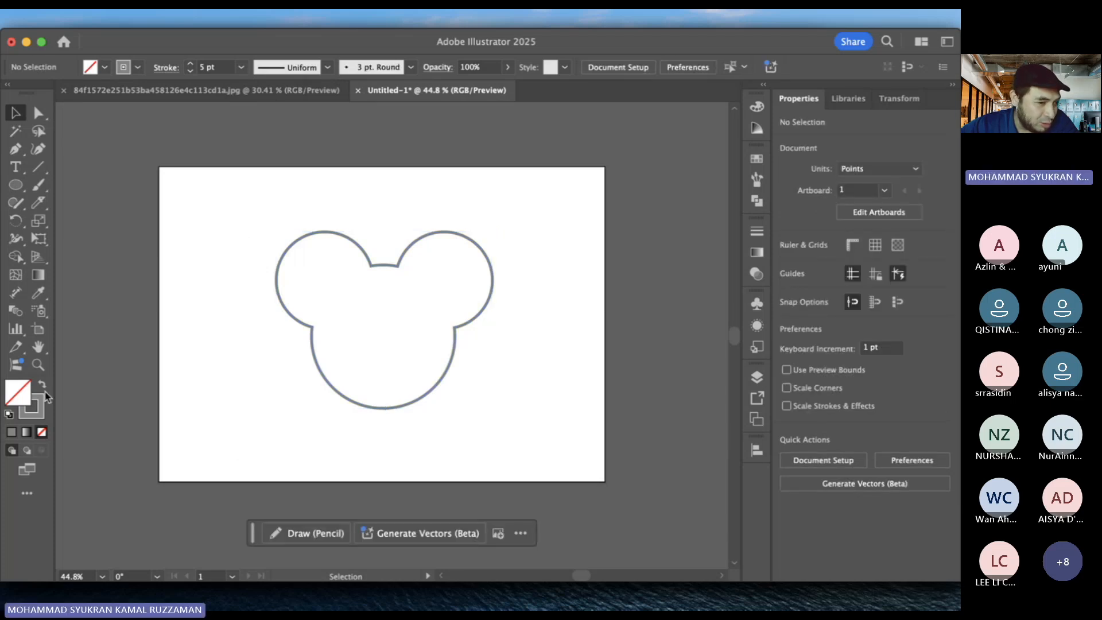
- Scale the mouse-head outline down to less than half its size and place it in the artboard's upper-left corner
left_click_drag(247, 244, 361, 318)
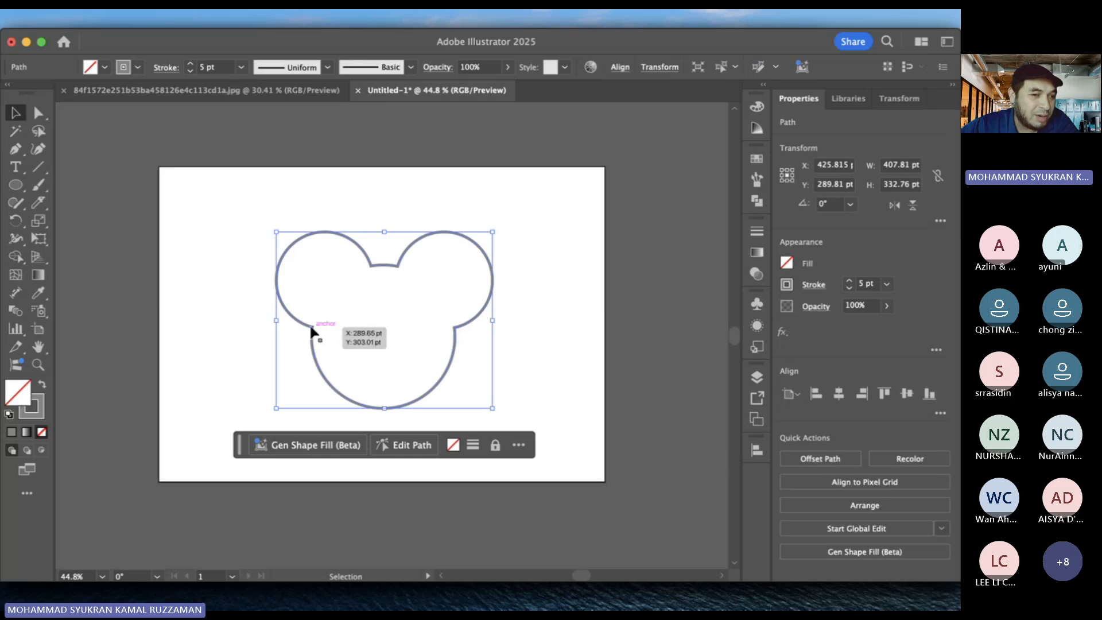
left_click(235, 293)
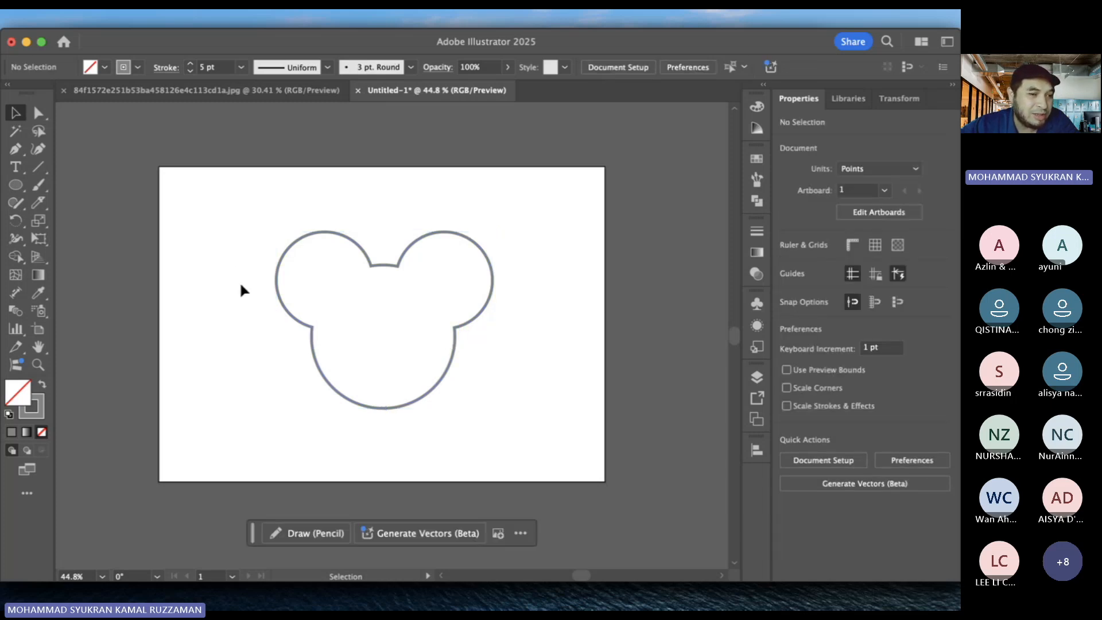
left_click_drag(206, 246, 274, 254)
left_click(361, 256)
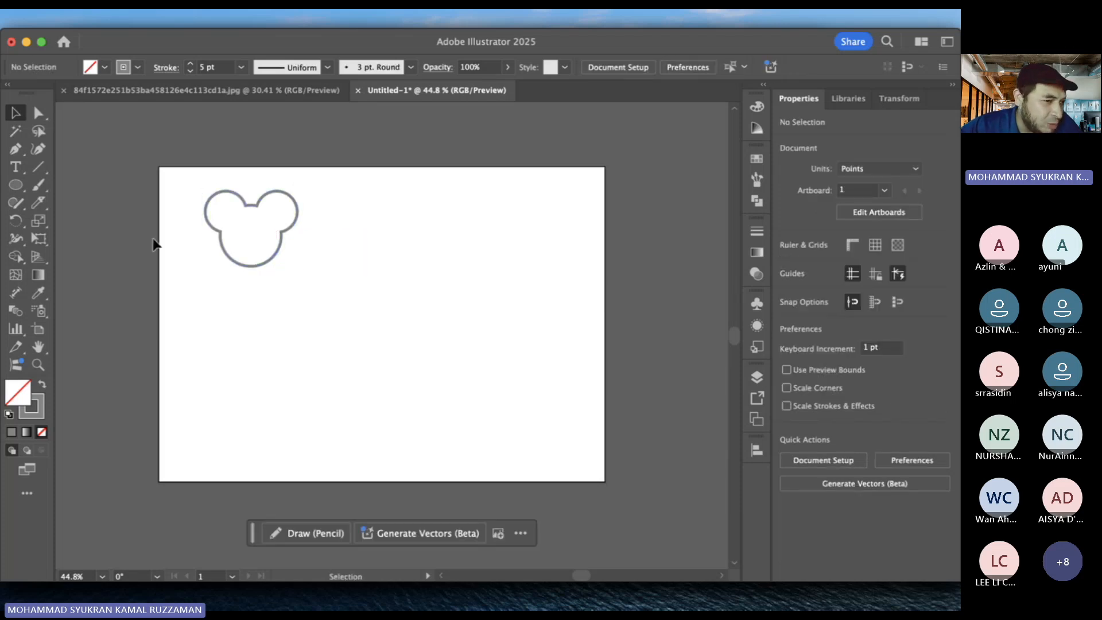
- Draw a six-sided polygon about 278 pt wide and 241 pt high beside the mouse head, with horizontal top and bottom edges
left_click(17, 186)
left_click(22, 190)
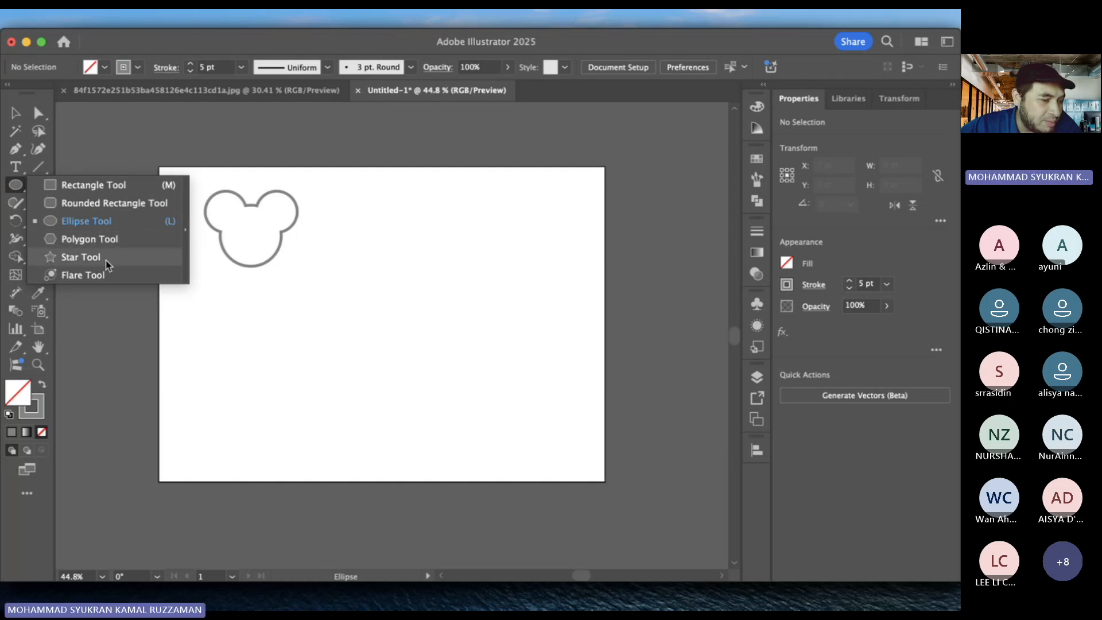
left_click(106, 240)
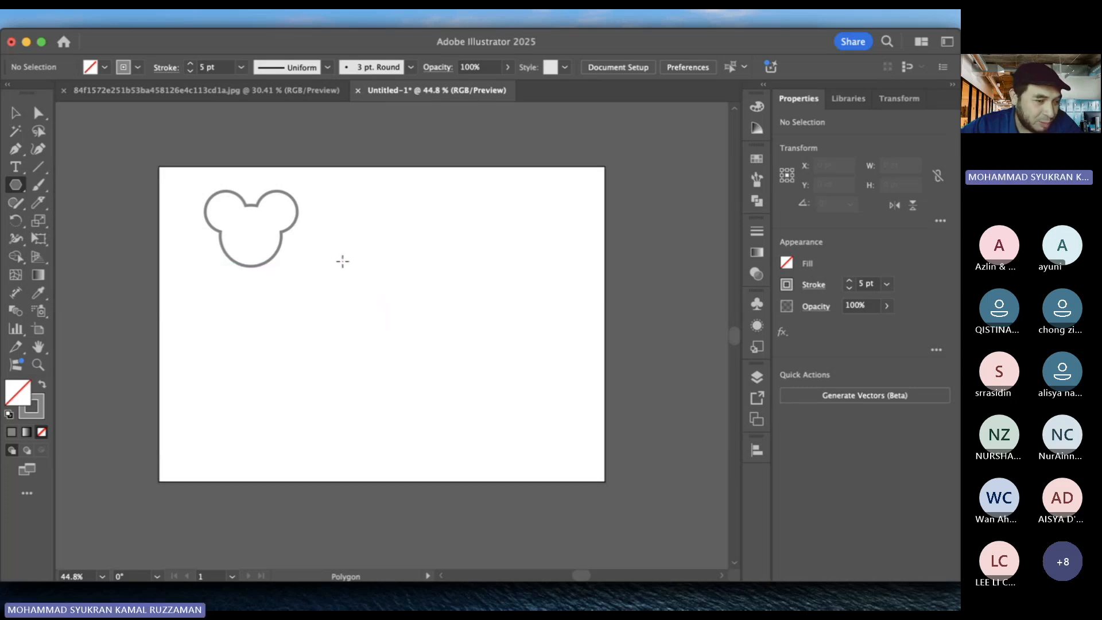
left_click_drag(394, 261, 388, 333)
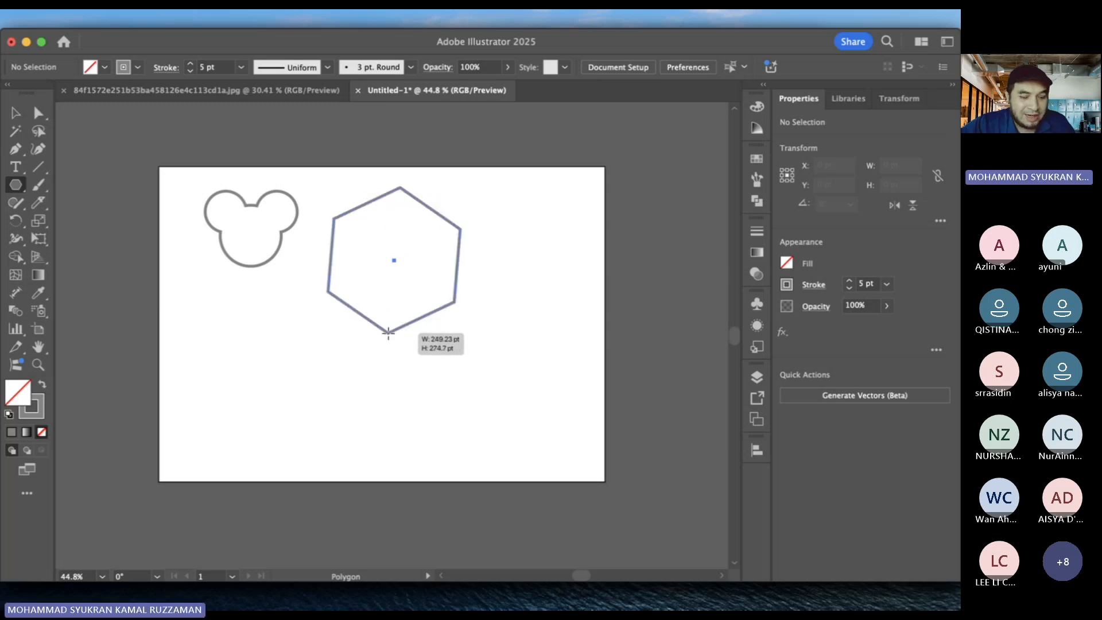
key("Up")
key("Up")
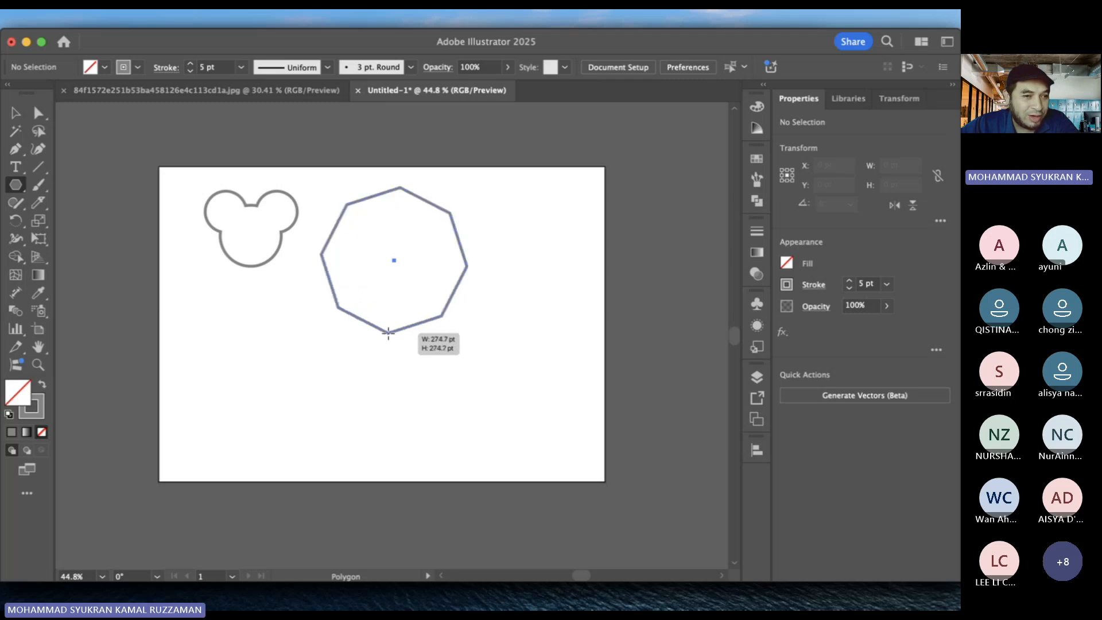
key("Down")
key("Down")
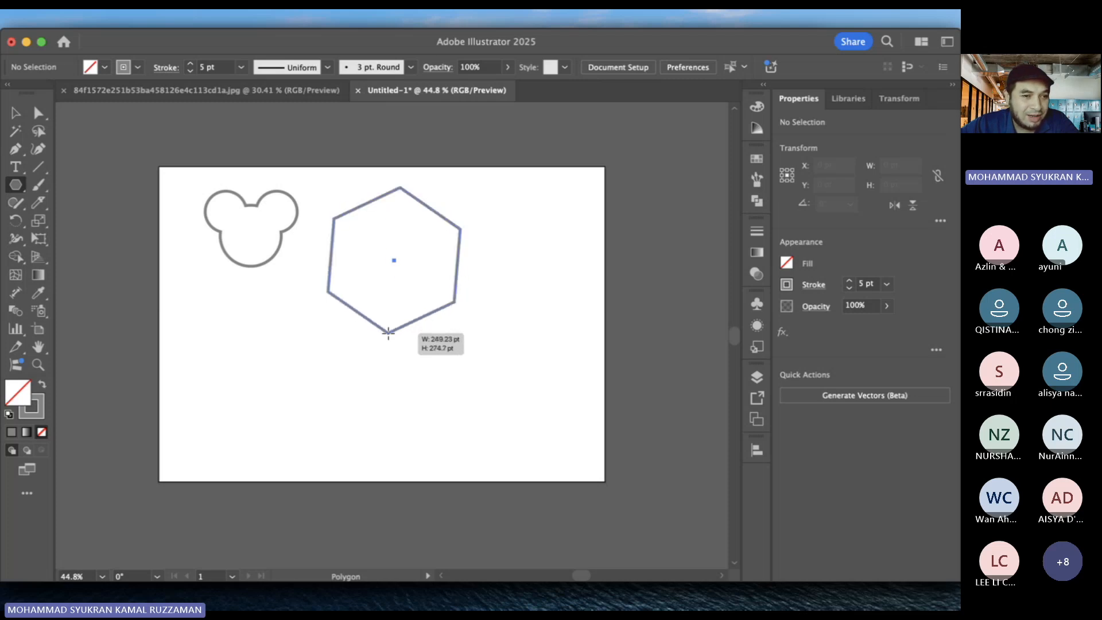
key("Down")
key("Down")
key("Up")
left_click_drag(389, 333, 432, 325)
key("Down")
key("Up")
key("Up")
key("Up")
key("Up")
key("Down")
key("Down")
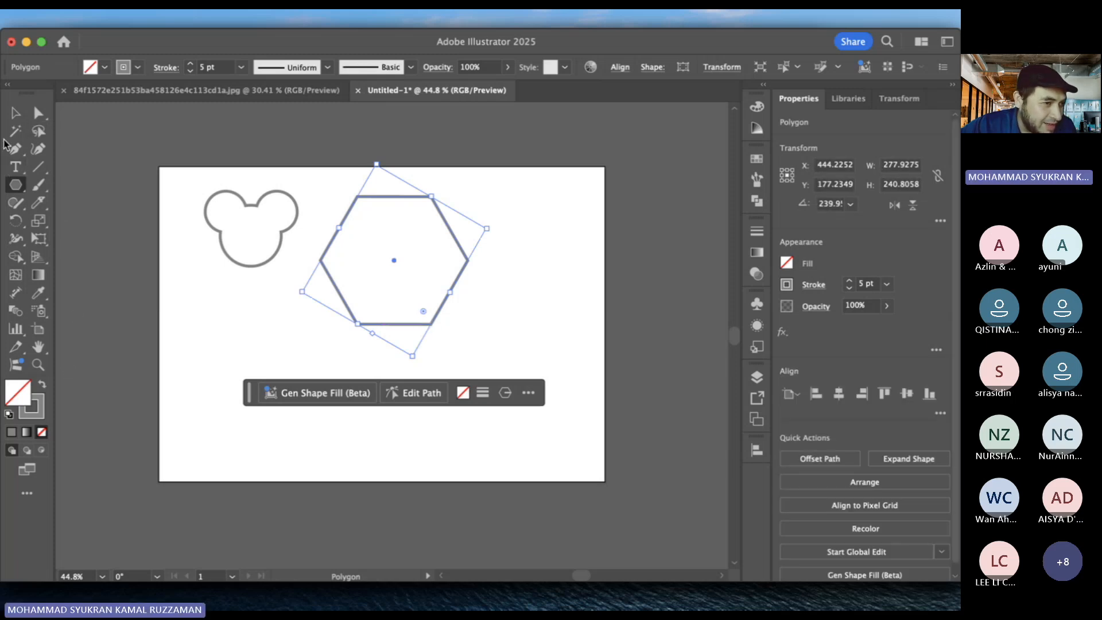
- Duplicate the hexagon horizontally to the right so that the copy partly overlaps the original
left_click(14, 115)
left_click(213, 377)
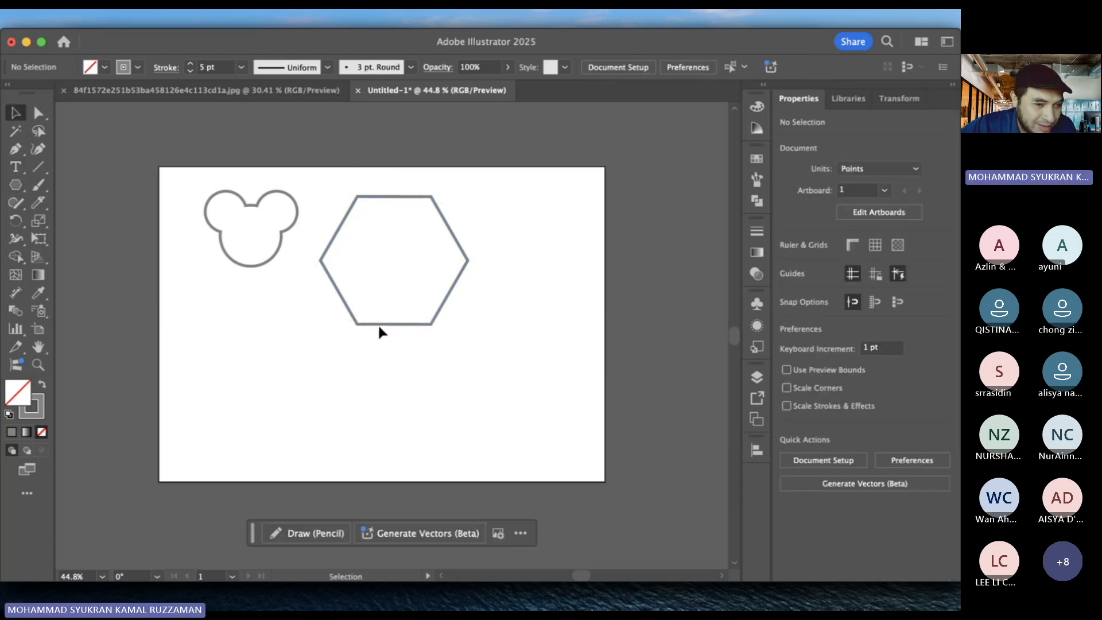
left_click_drag(382, 324, 426, 325)
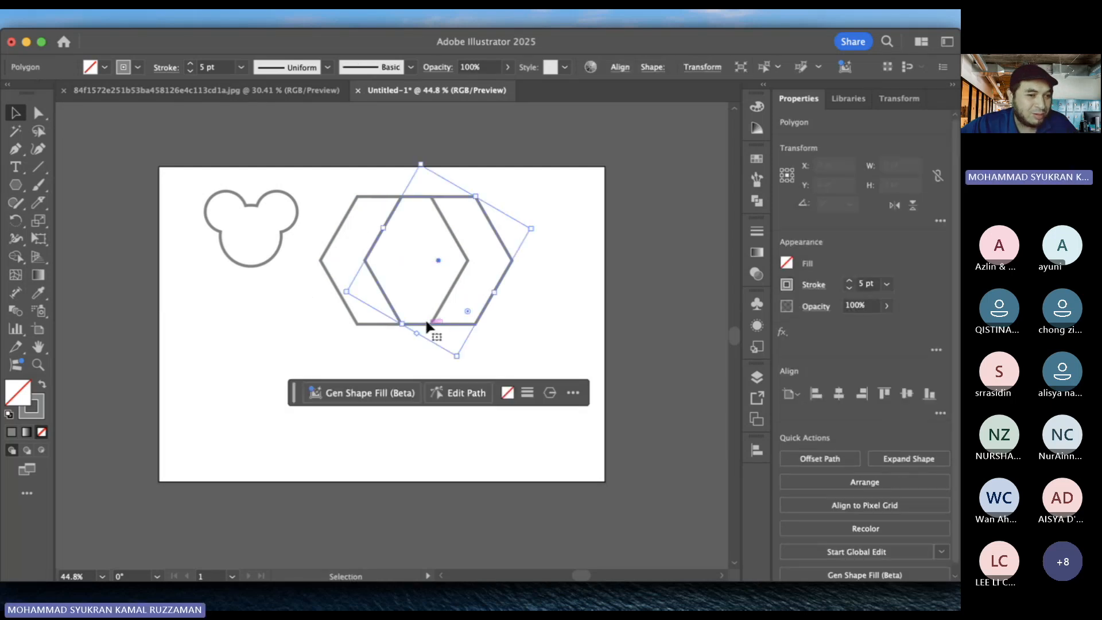
left_click(349, 346)
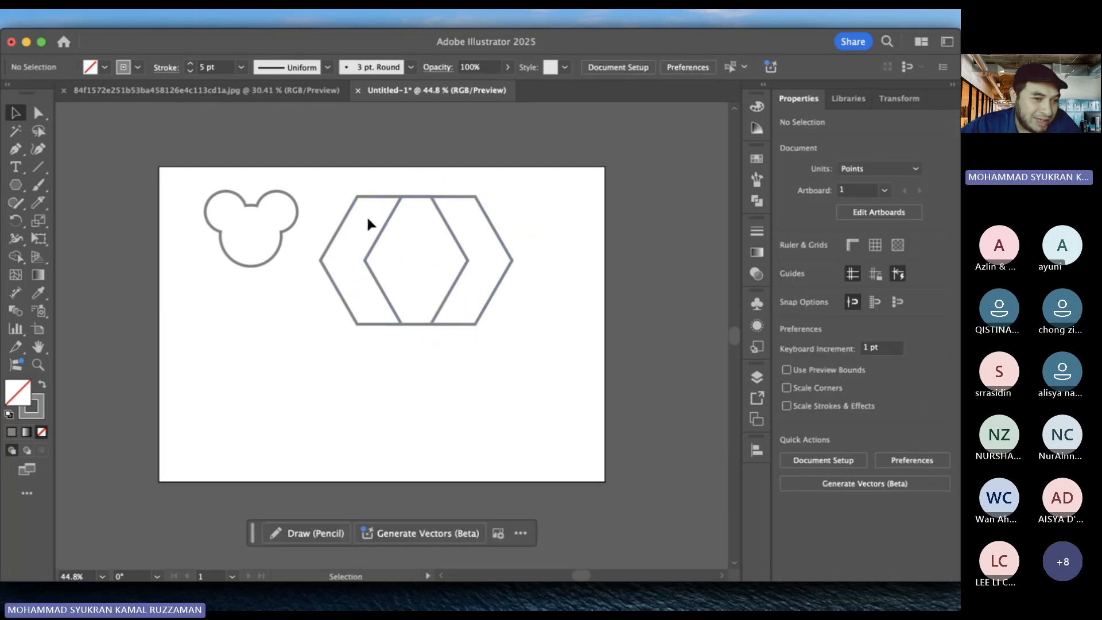
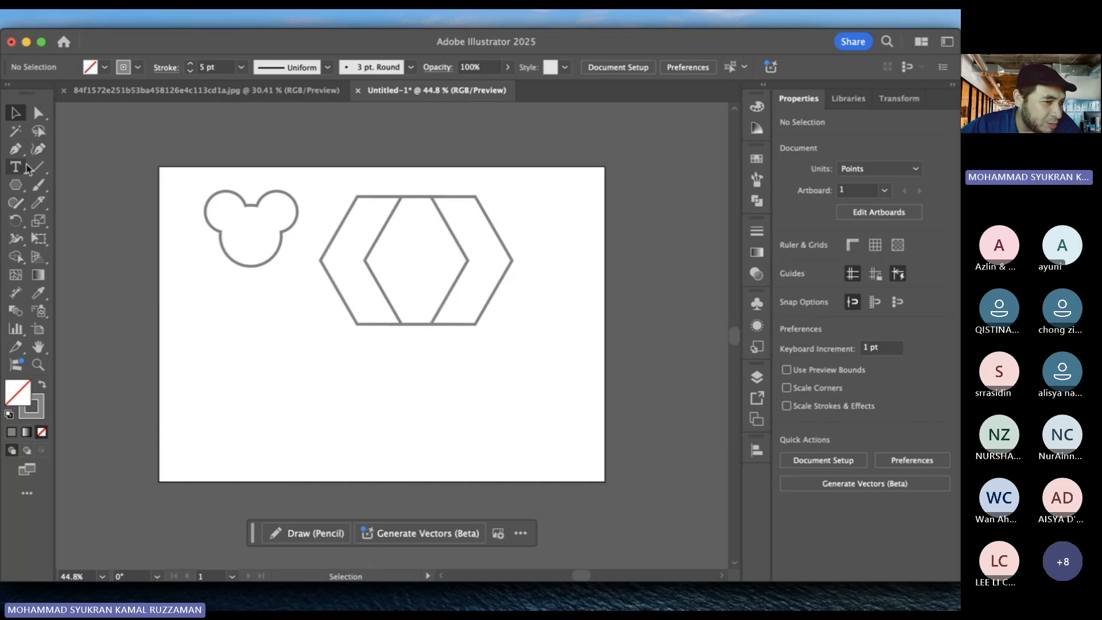
- Merge the left region and the central overlap of the two hexagons with Shape Builder
left_click_drag(316, 174, 515, 332)
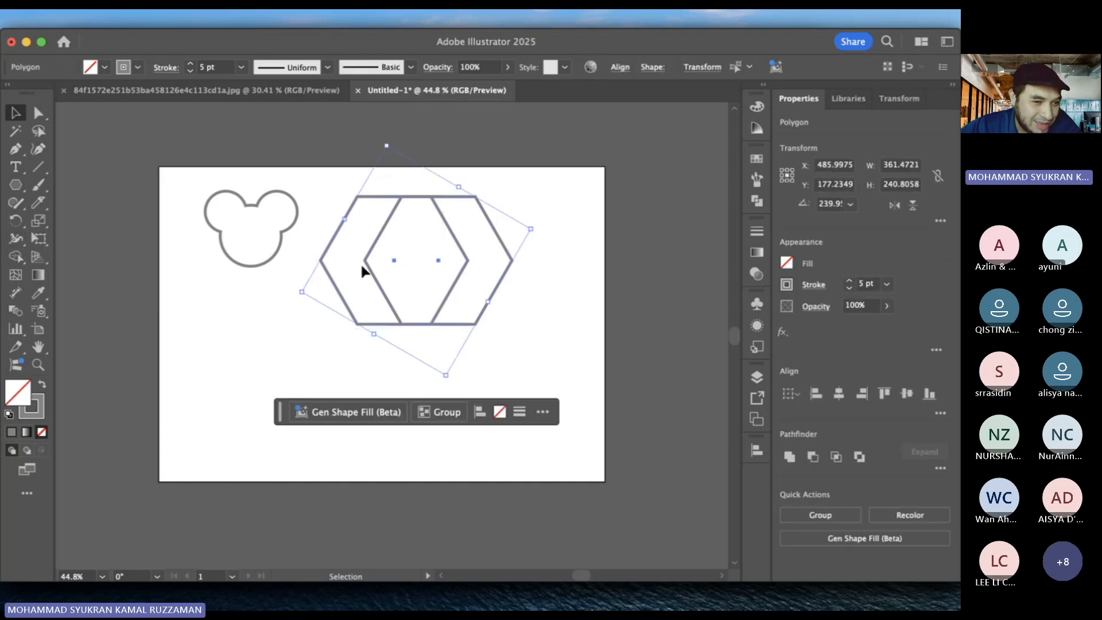
left_click(15, 256)
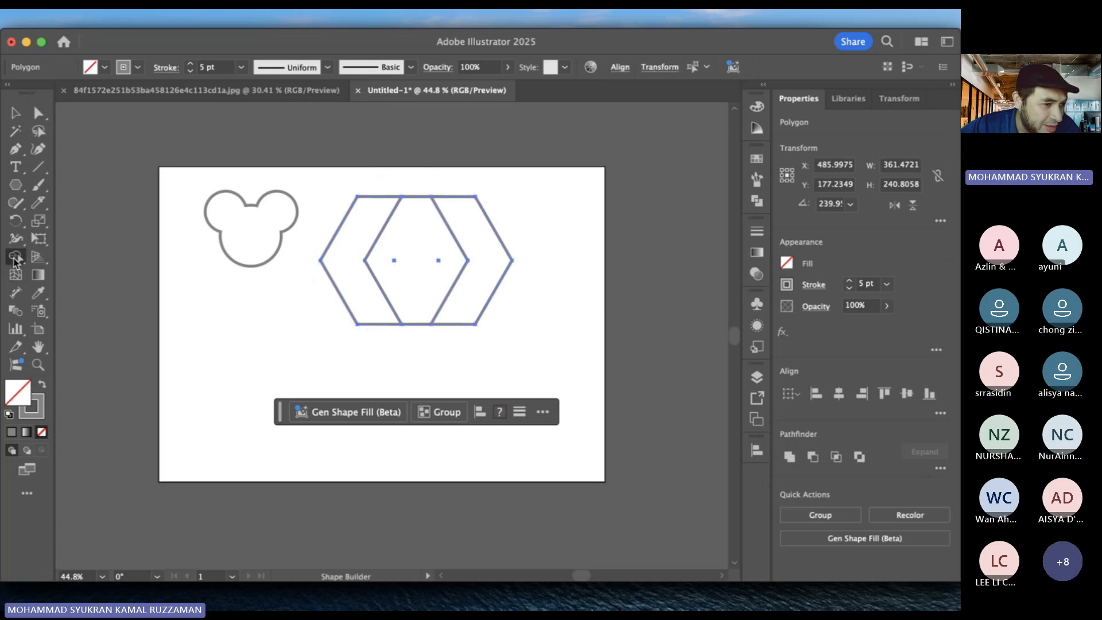
left_click(92, 254)
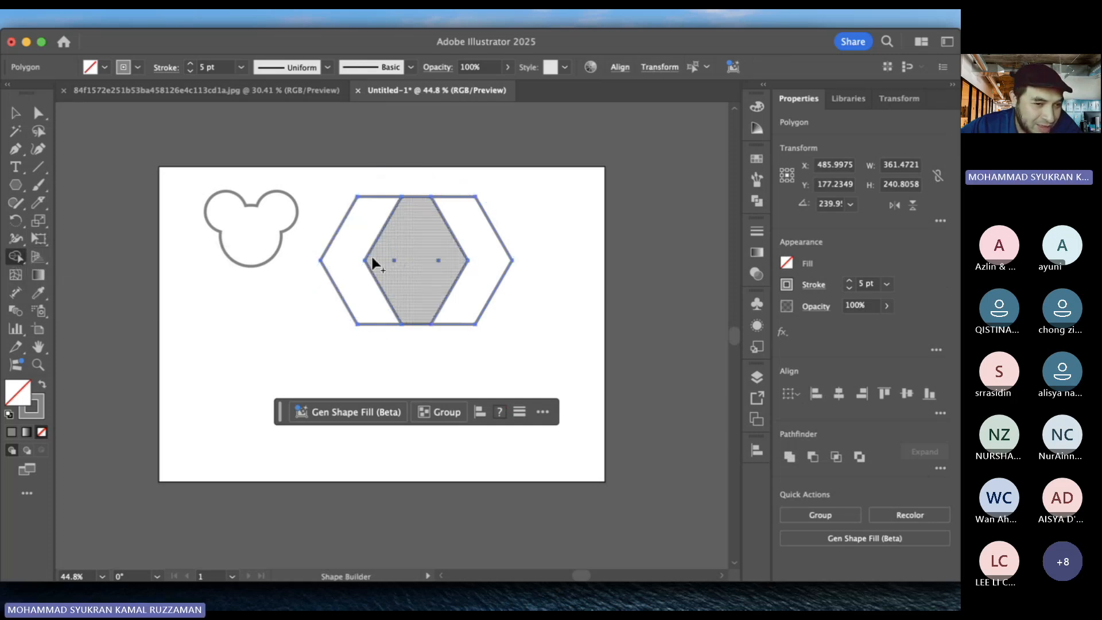
left_click_drag(357, 275, 399, 274)
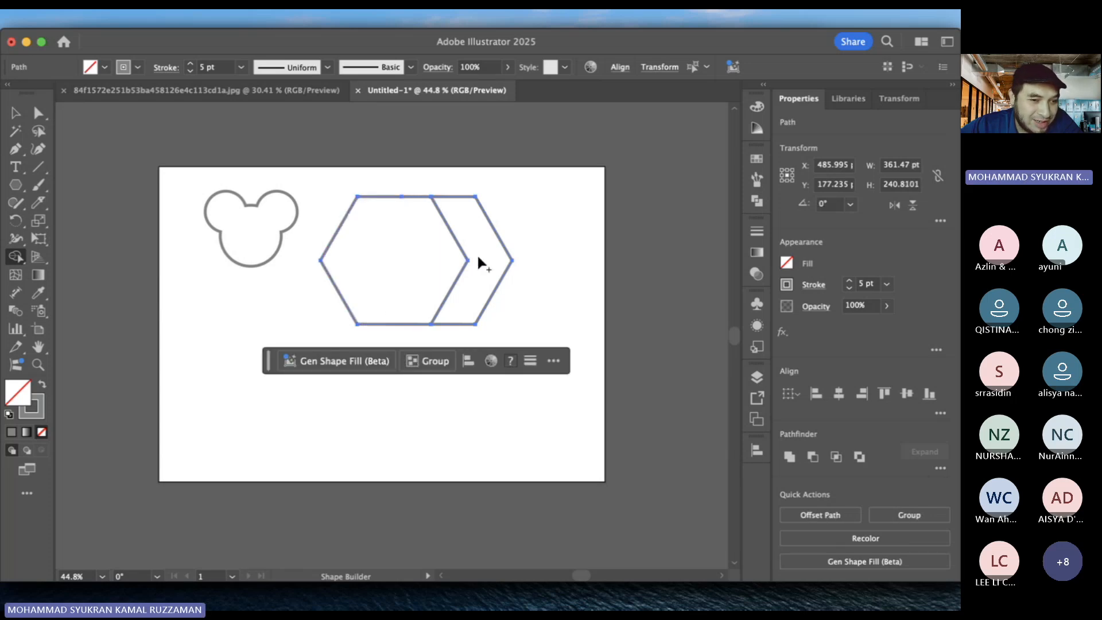
- Move the remaining chevron piece slightly to the right, leaving a narrow gap beside the merged hexagon
left_click(17, 113)
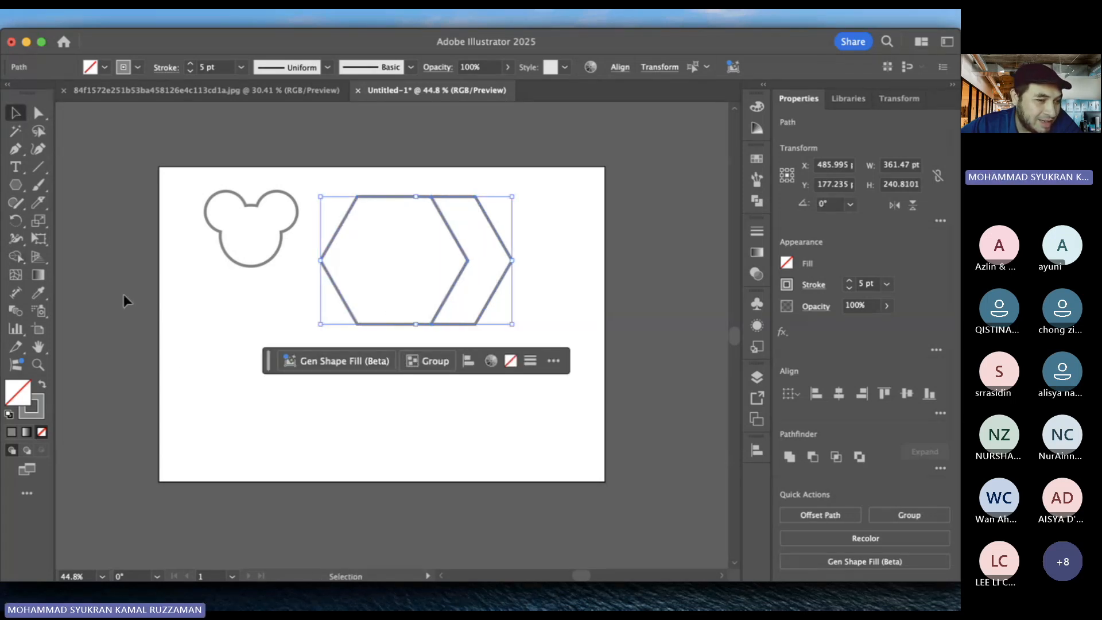
left_click(241, 352)
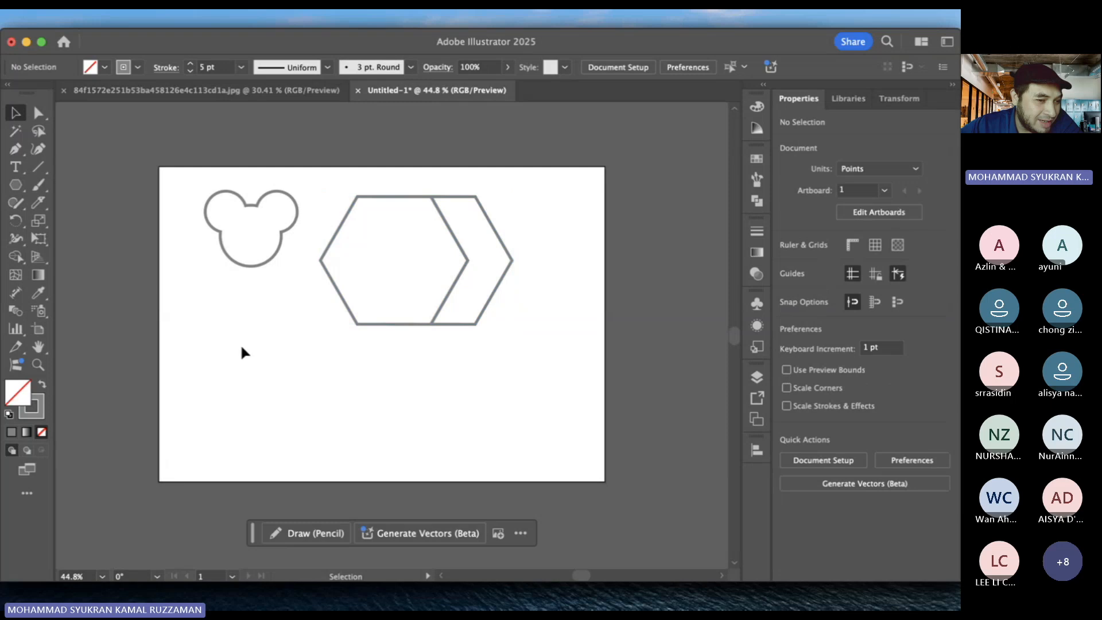
left_click(494, 300)
left_click_drag(492, 298, 507, 305)
left_click(553, 298)
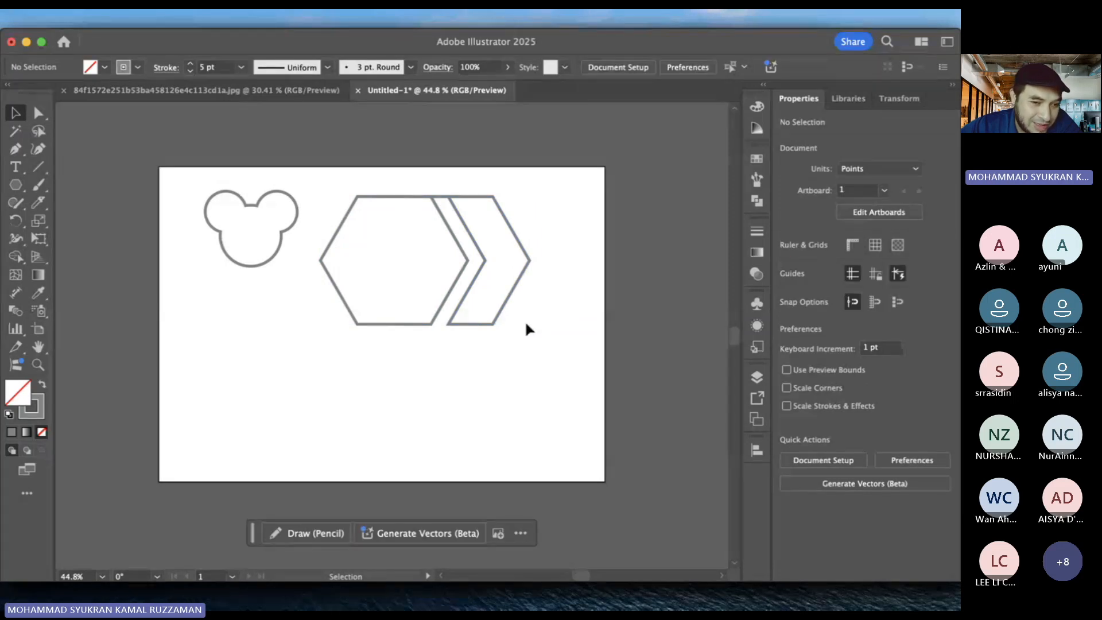
left_click_drag(499, 313, 587, 372)
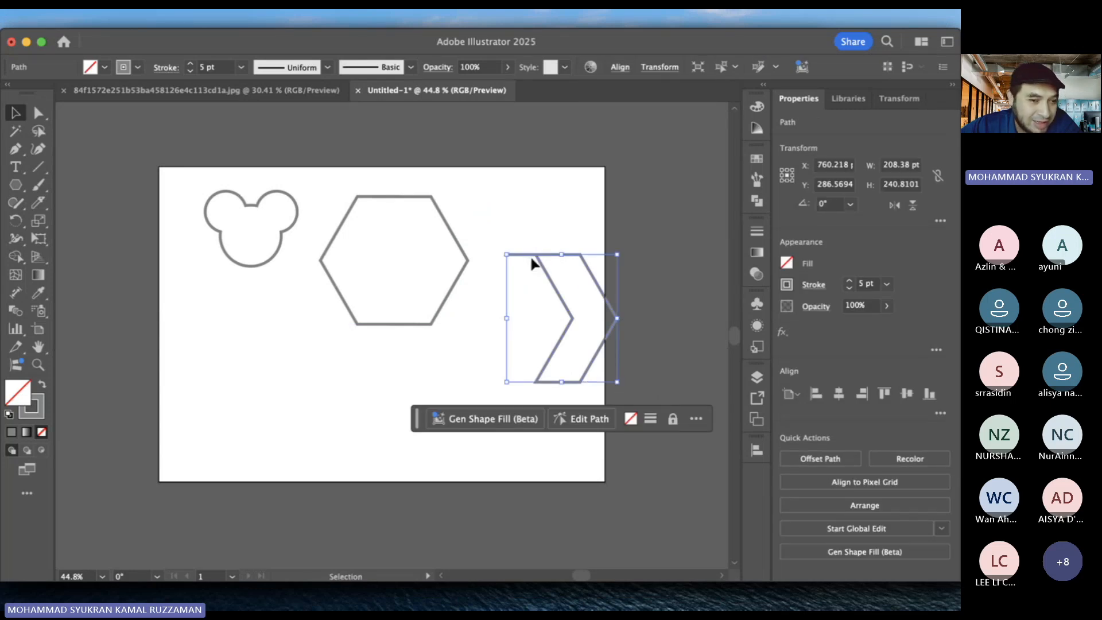
left_click(38, 115)
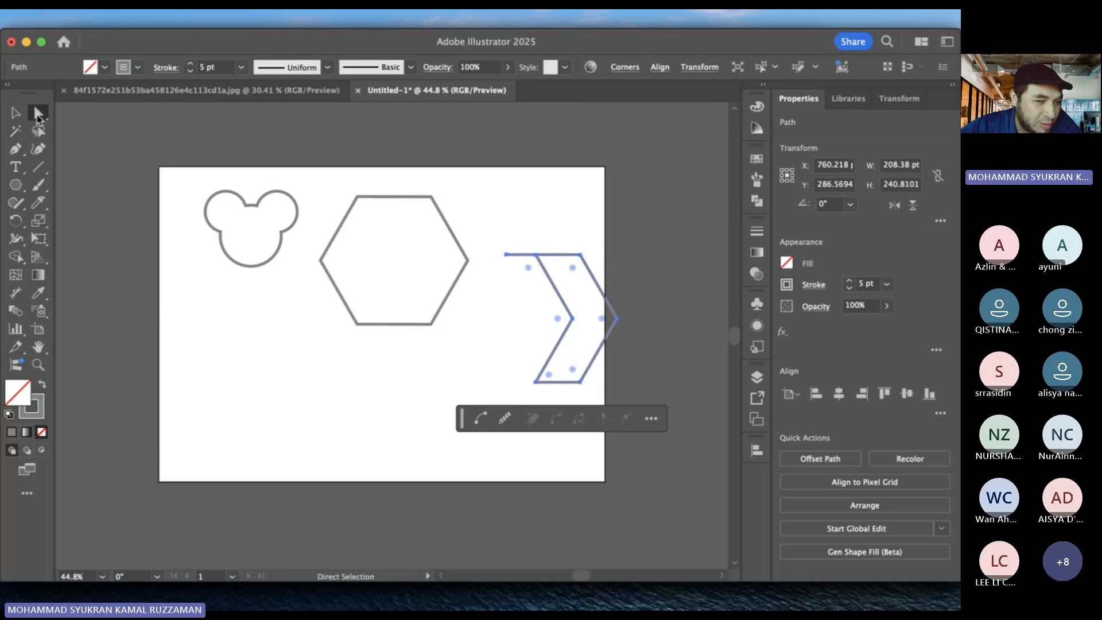
scroll(557, 277, "up", 5)
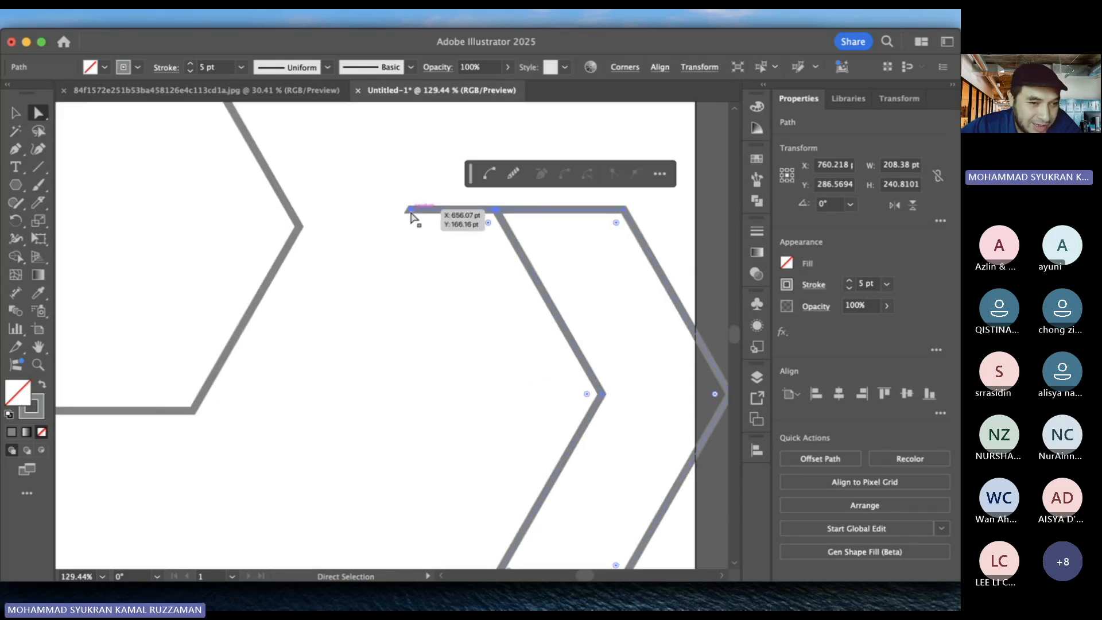
left_click(412, 213)
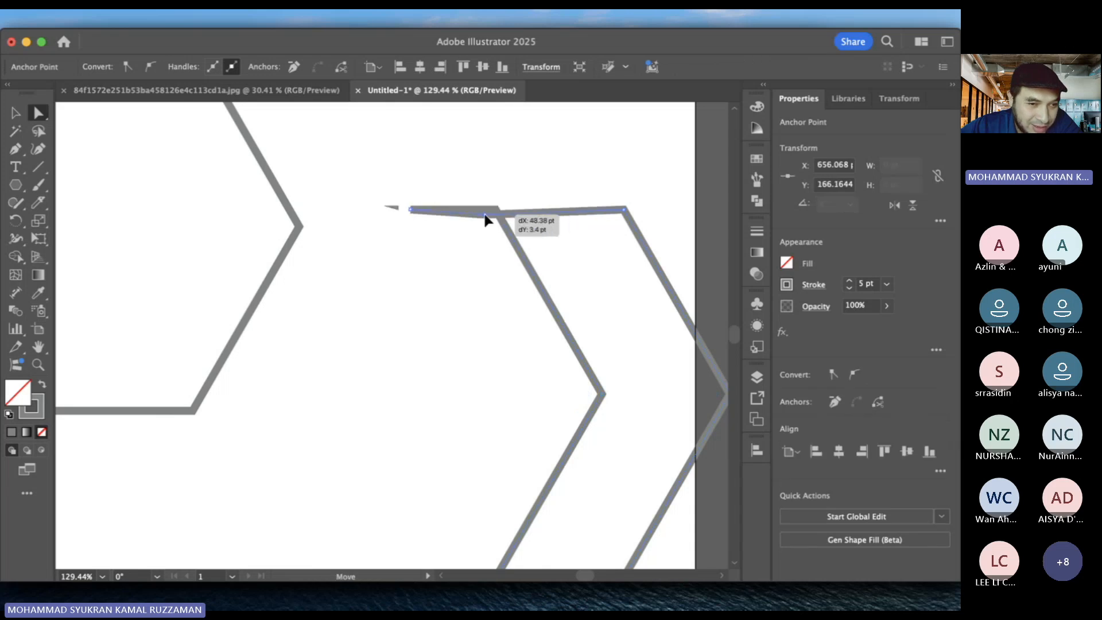
left_click_drag(412, 213, 442, 214)
key("super+z")
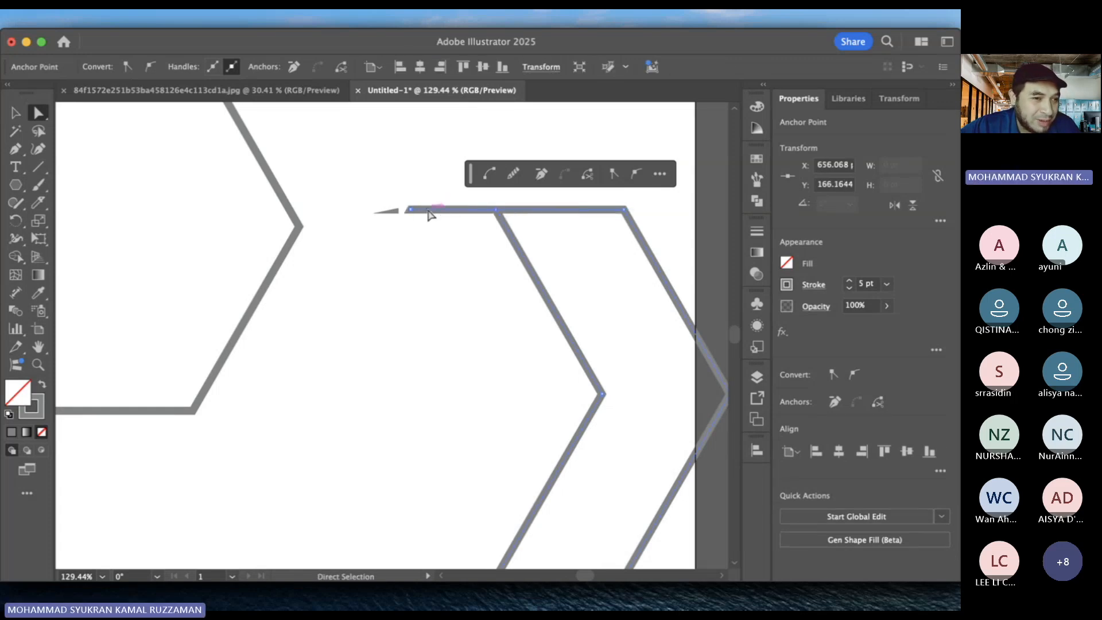
scroll(430, 214, "down", 5)
key("super+z")
key("super+z")
key("super+z")
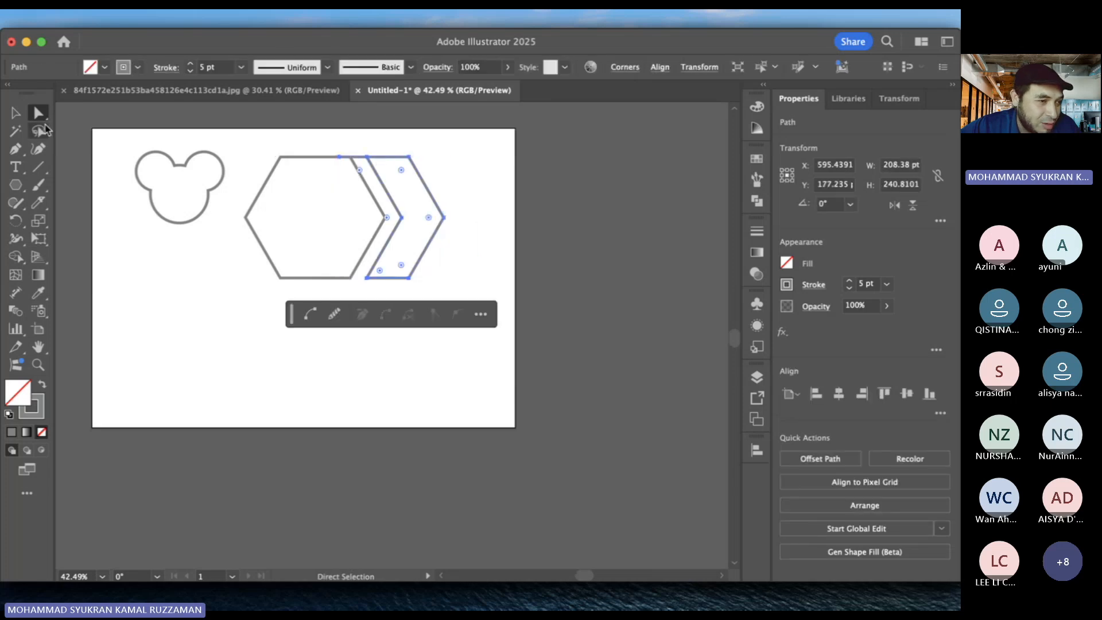
- Move the chevron away from the hexagon and delete the stray end anchor point that extends from its upper-left corner
scroll(456, 167, "up", 5)
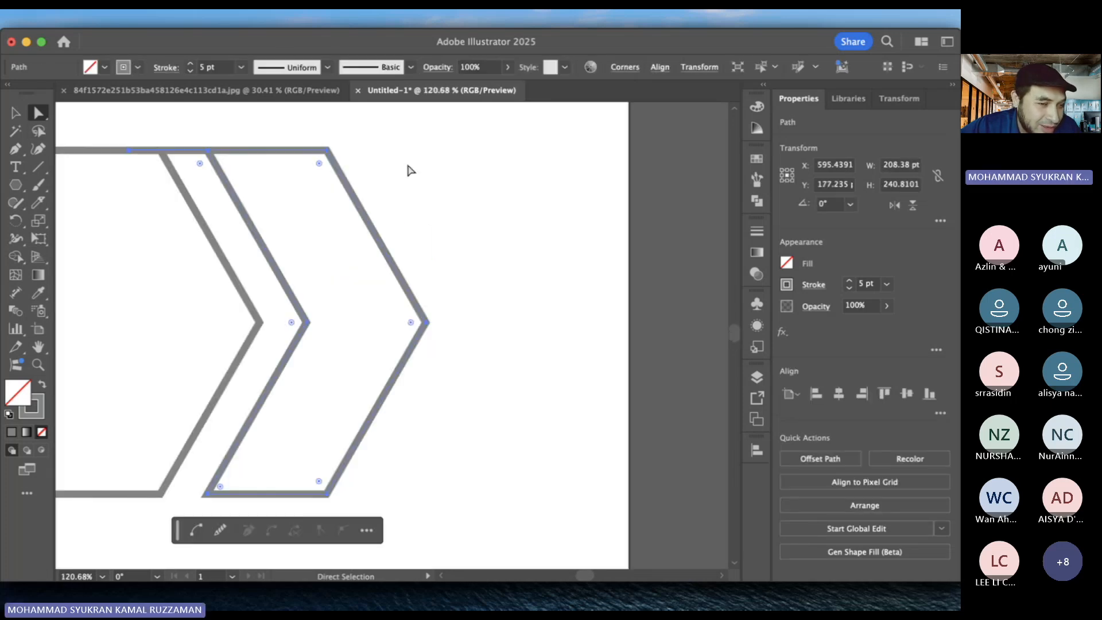
left_click(409, 170)
left_click(242, 190)
left_click_drag(243, 190, 339, 204)
left_click_drag(16, 150, 80, 183)
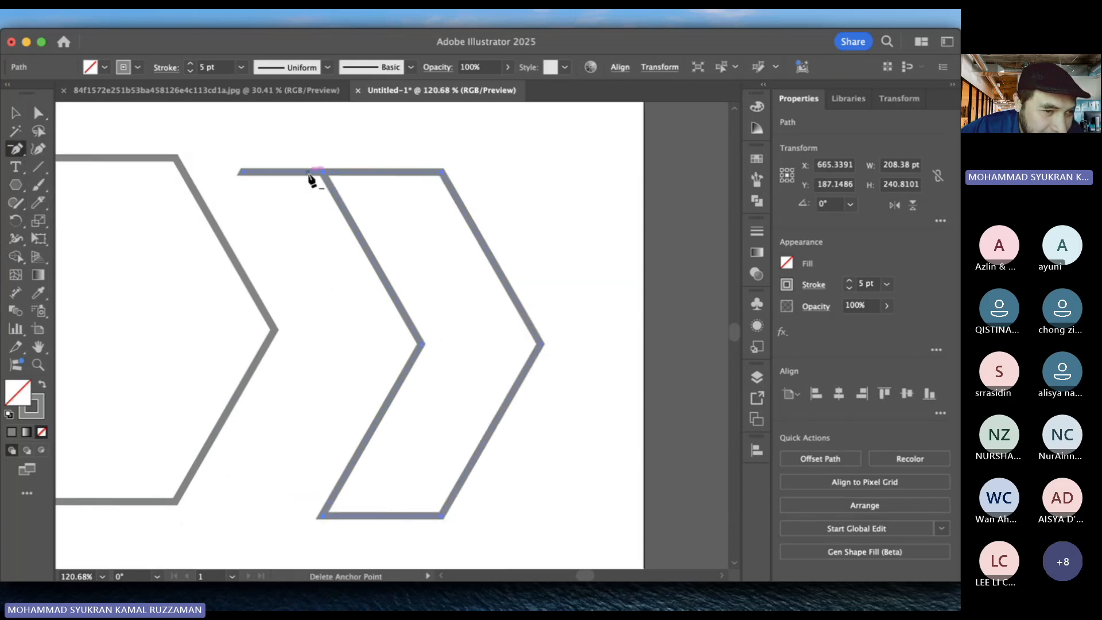
left_click(243, 172)
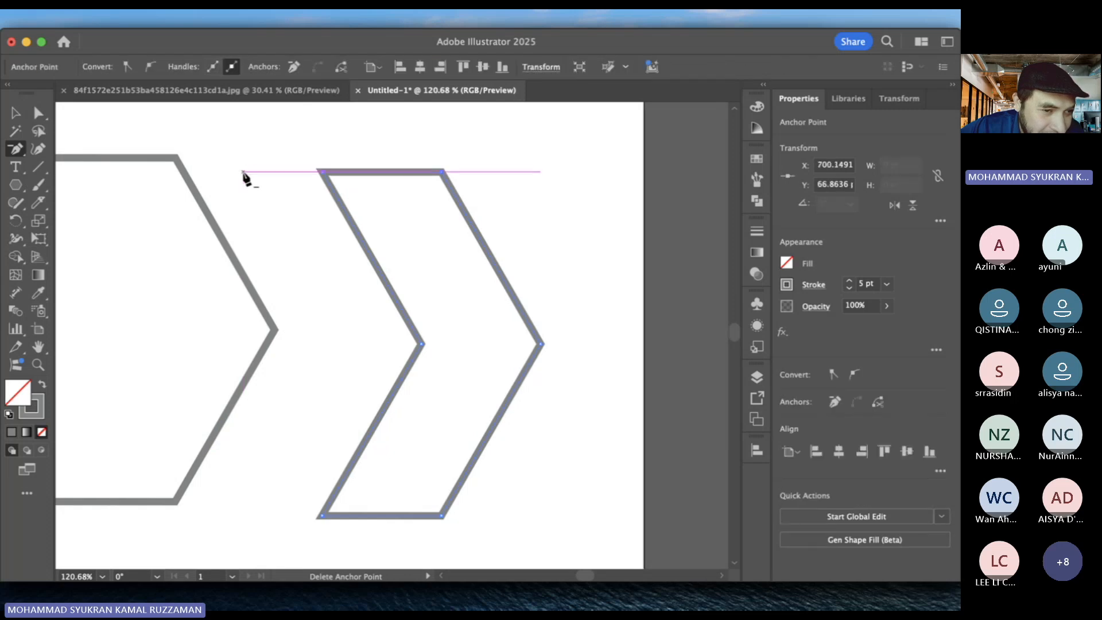
scroll(295, 239, "down", 5)
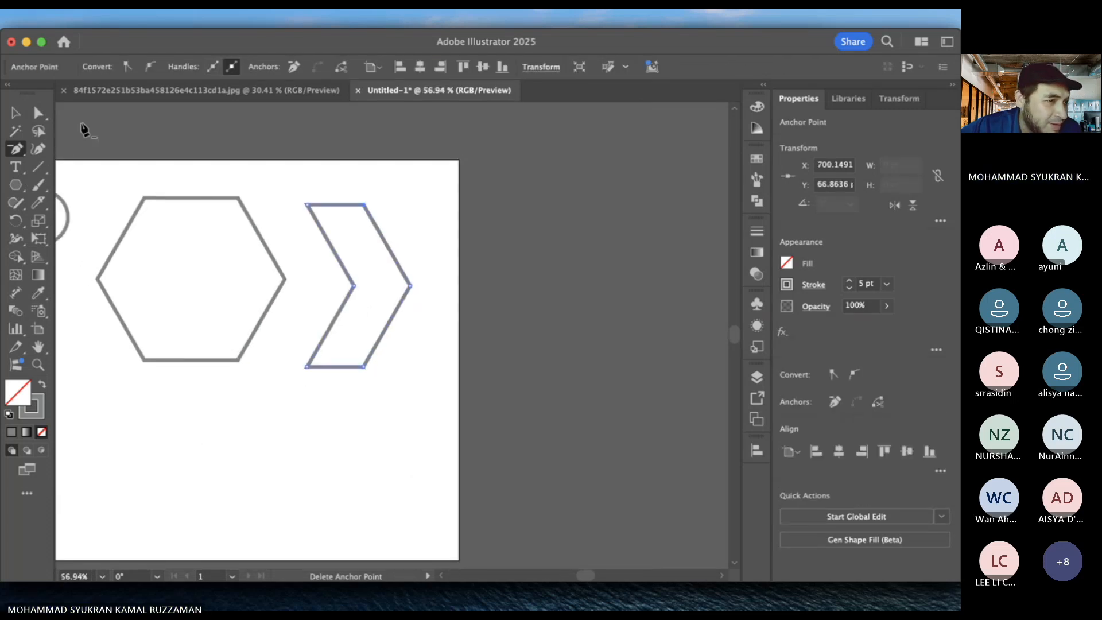
- Place the chevron level with the hexagon across a narrow gap, and scale both shapes down together to about 206 pt wide
key("v")
left_click(258, 148)
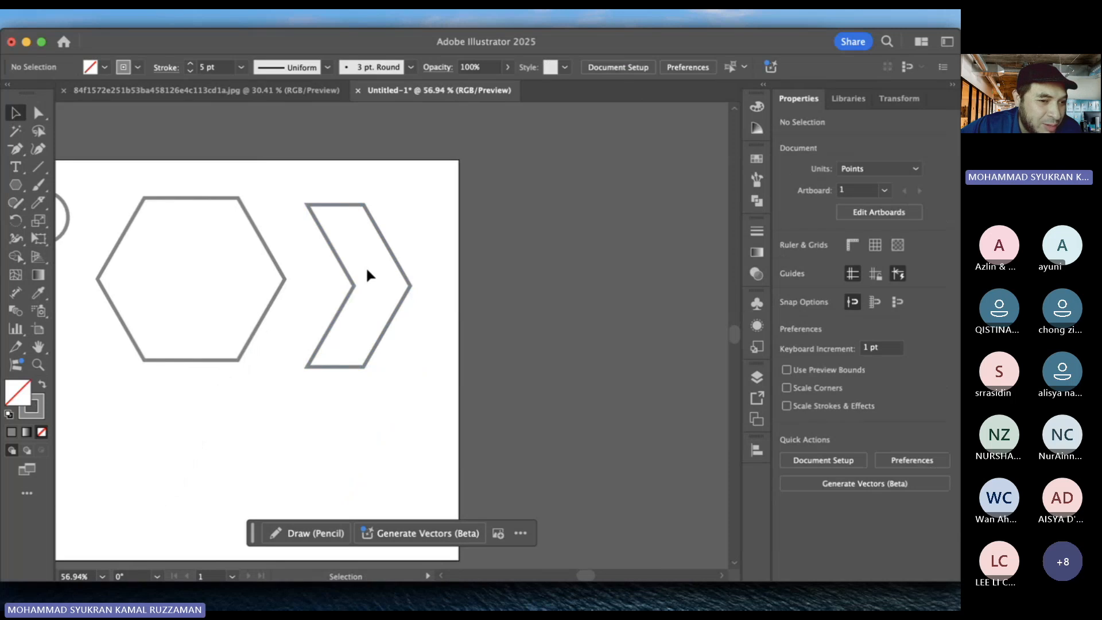
left_click_drag(353, 286, 320, 280)
left_click(413, 297)
scroll(412, 297, "down", 3)
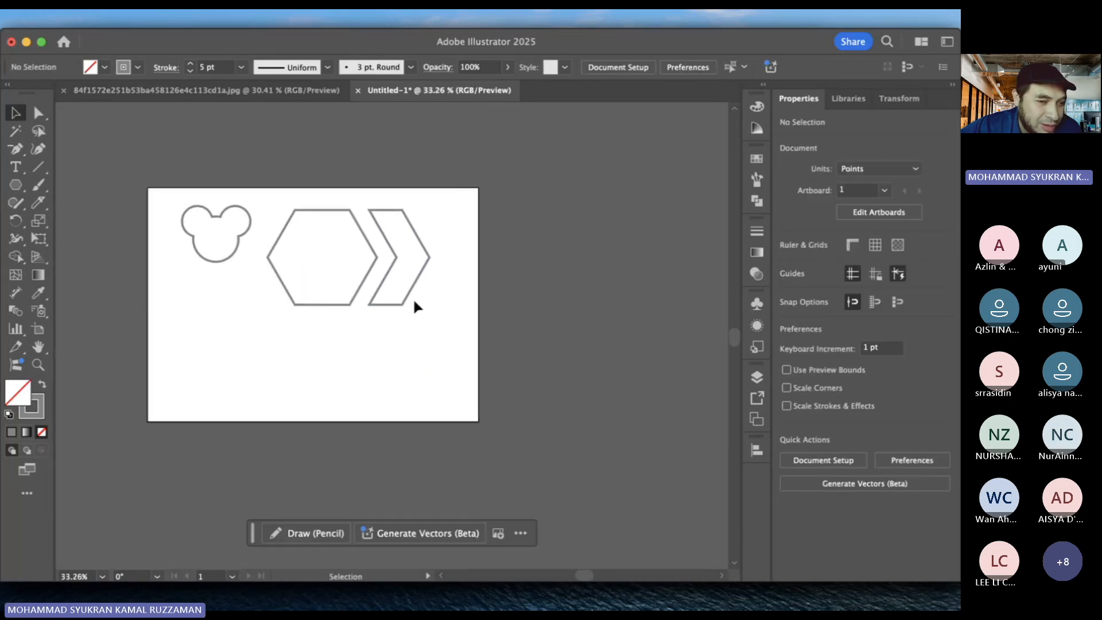
left_click_drag(288, 187, 375, 262)
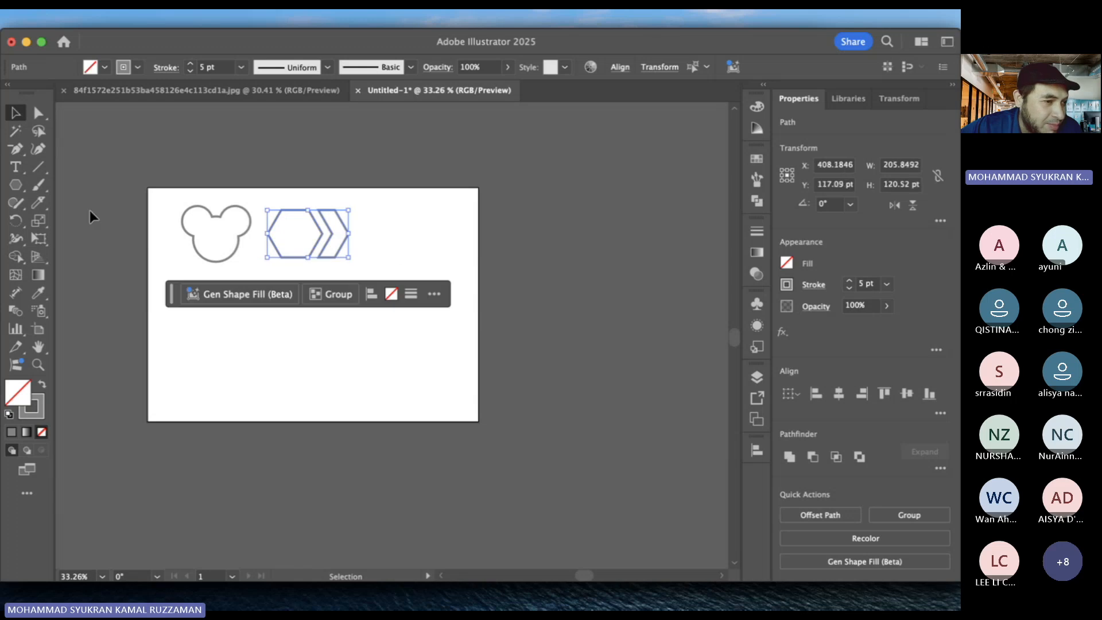
- Draw an upright three-sided polygon about 142 pt wide and 123 pt high to the right of the chevron
left_click_drag(15, 185, 81, 244)
left_click_drag(374, 246, 403, 261)
key("Down")
key("Down")
key("Down")
key("v")
left_click(395, 260)
left_click_drag(440, 264, 440, 264)
left_click(373, 189)
left_click_drag(371, 192, 407, 259)
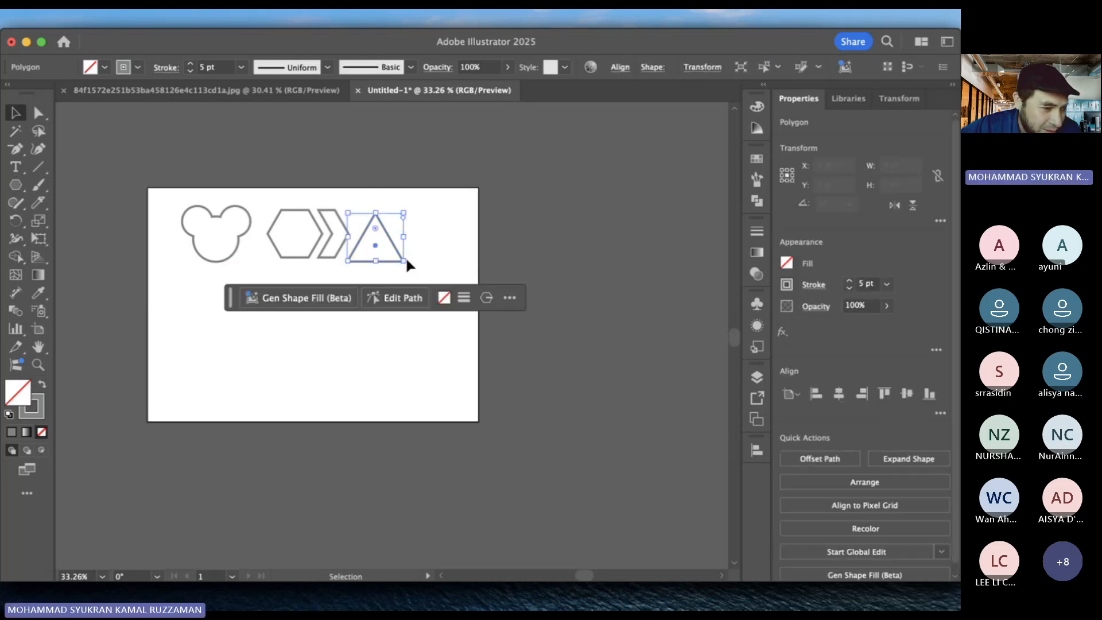
- Swap the triangle's fill and stroke for a solid grey shape, and move it farther right of the chevron
left_click(42, 385)
left_click(367, 167)
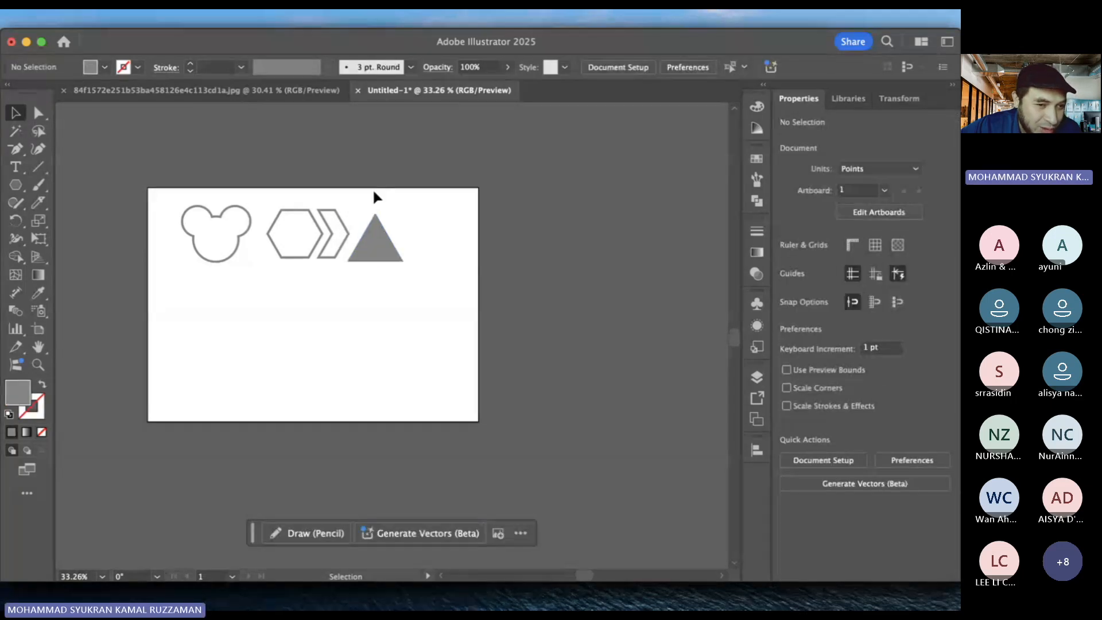
left_click(396, 251)
left_click_drag(399, 255, 406, 263)
left_click_drag(403, 261, 404, 262)
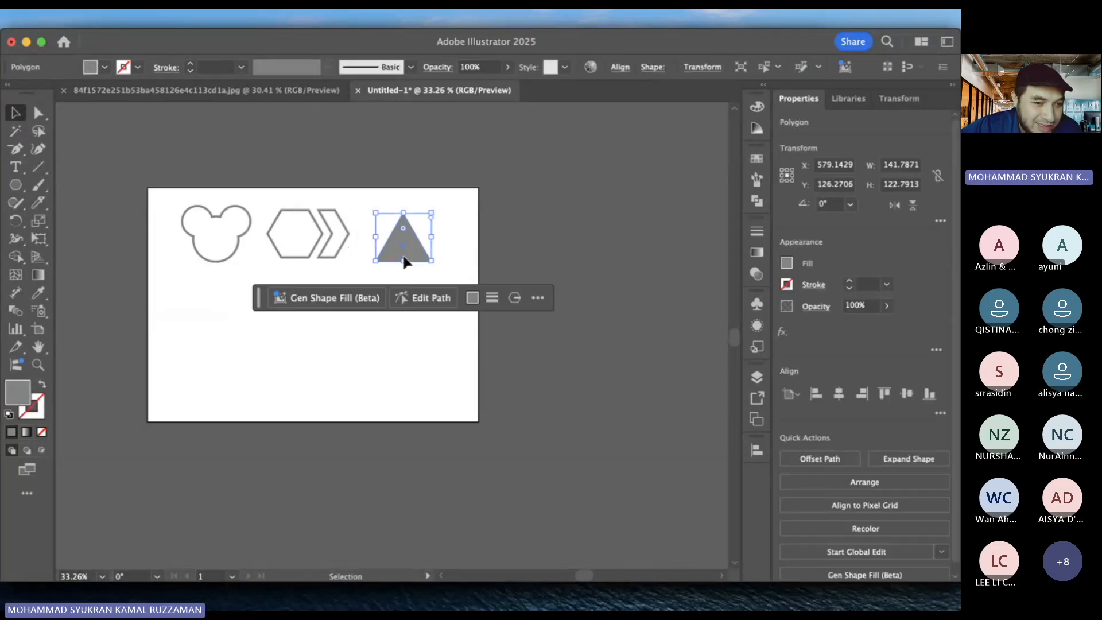
scroll(404, 262, "up", 3)
scroll(519, 229, "down", 1)
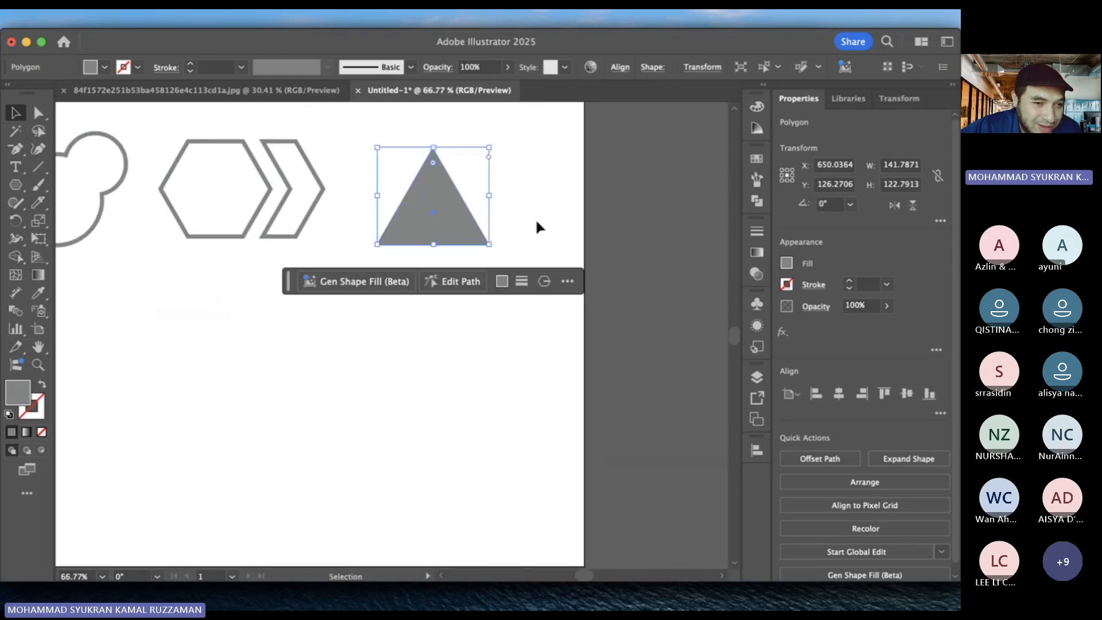
- Duplicate the triangle downward, overlapping the original's base, and enlarge the copy to about 189 by 158 pt
left_click(534, 227)
left_click_drag(446, 221, 480, 313)
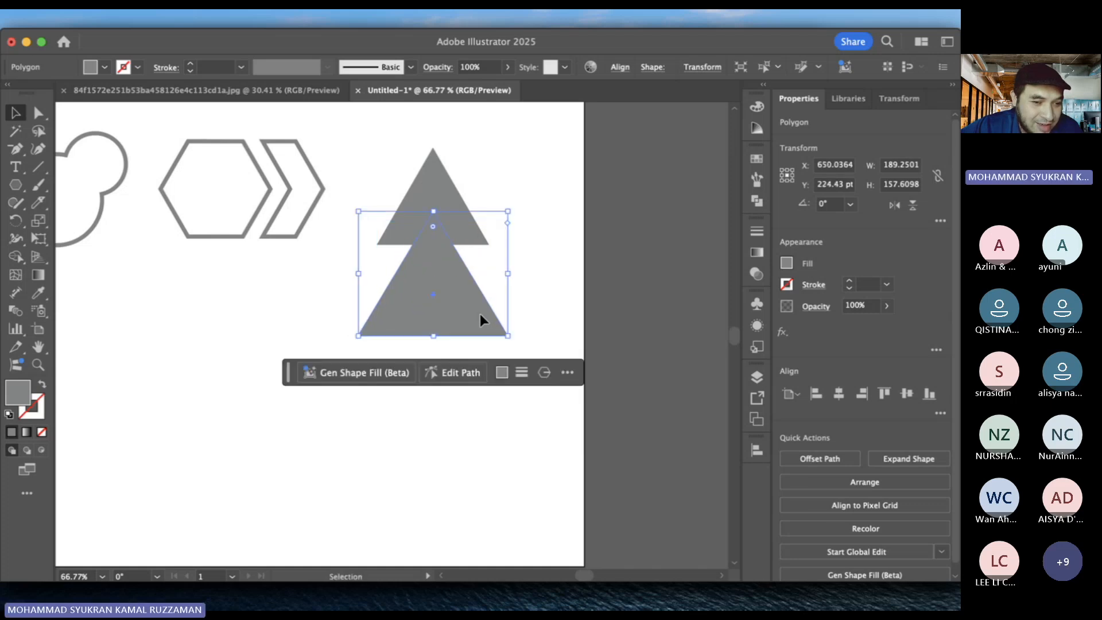
right_click(480, 314)
left_click(400, 349)
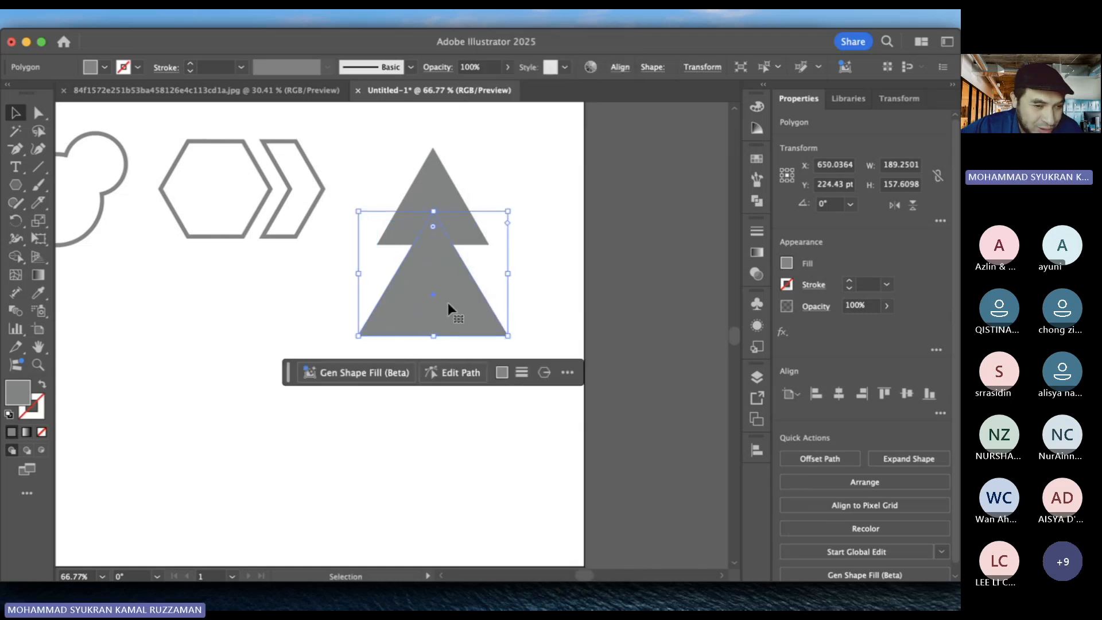
- Duplicate the middle triangle downward as the third tree tier and enlarge the copy to about 253 by 208 pt
left_click_drag(451, 301, 446, 410)
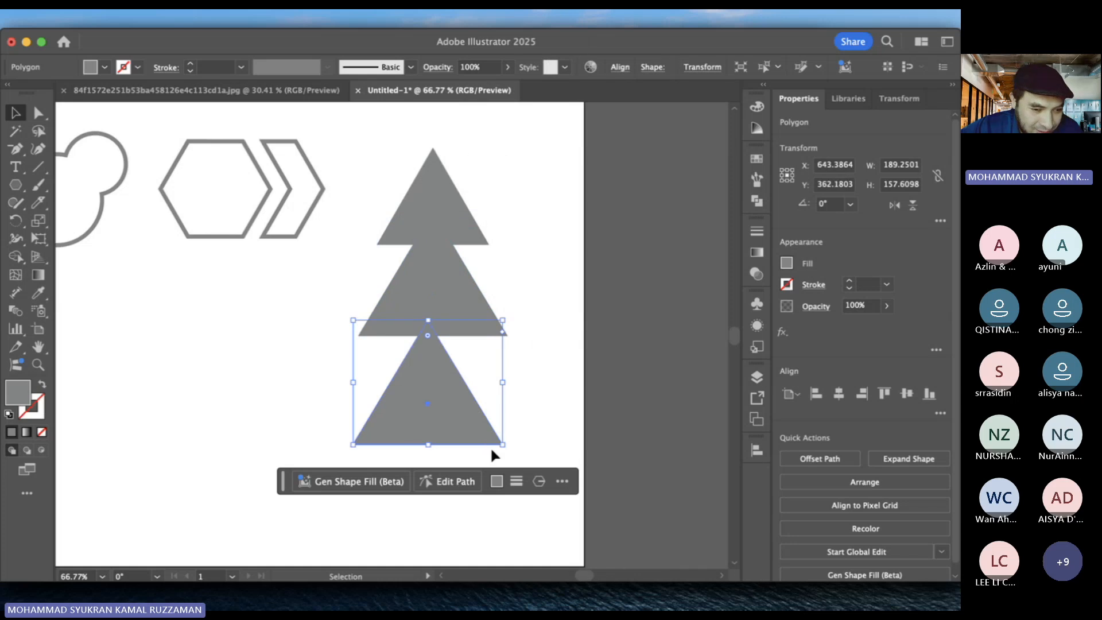
mouse_move(503, 444)
left_mouse_down()
mouse_move(554, 484)
mouse_move(505, 436)
mouse_move(513, 447)
left_mouse_up()
left_click(526, 158)
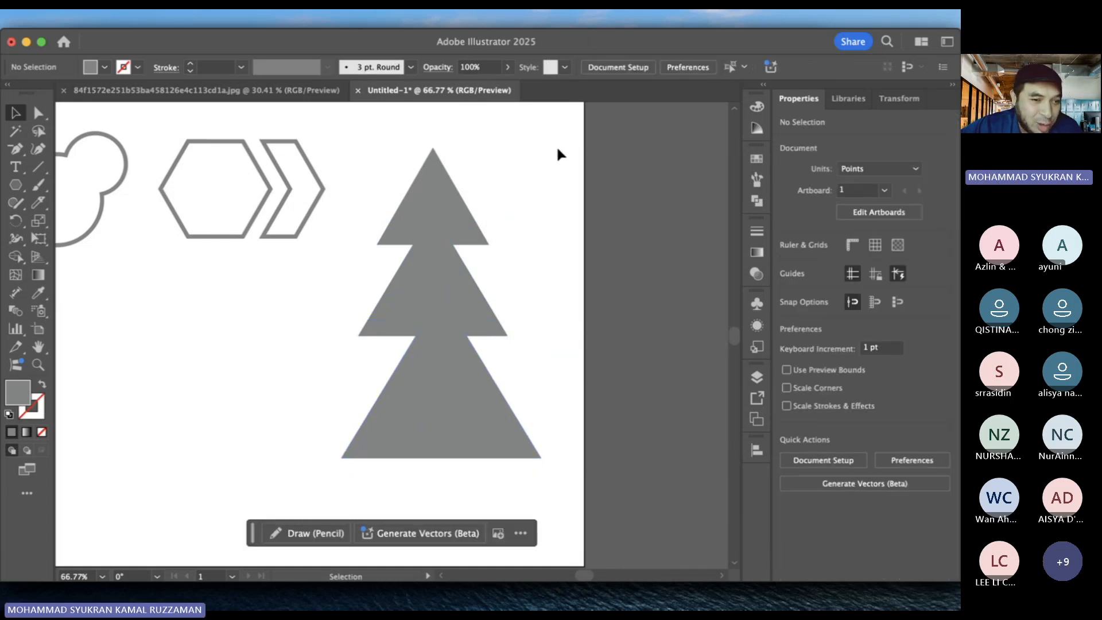
- Align the three stacked triangles on their horizontal centers
left_click_drag(549, 176, 389, 475)
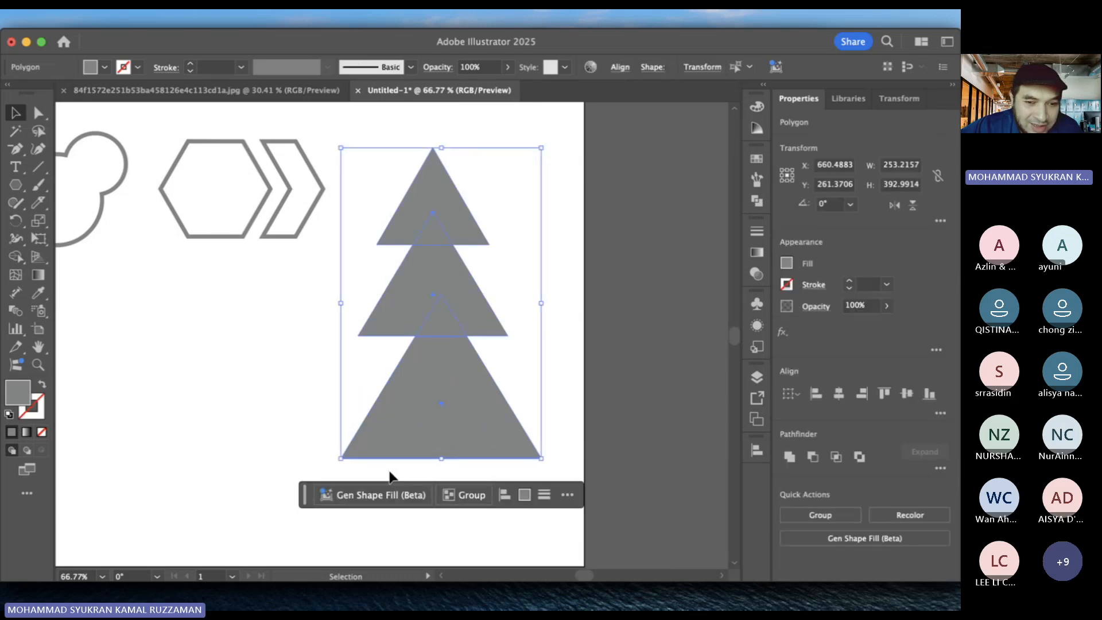
left_click(389, 475)
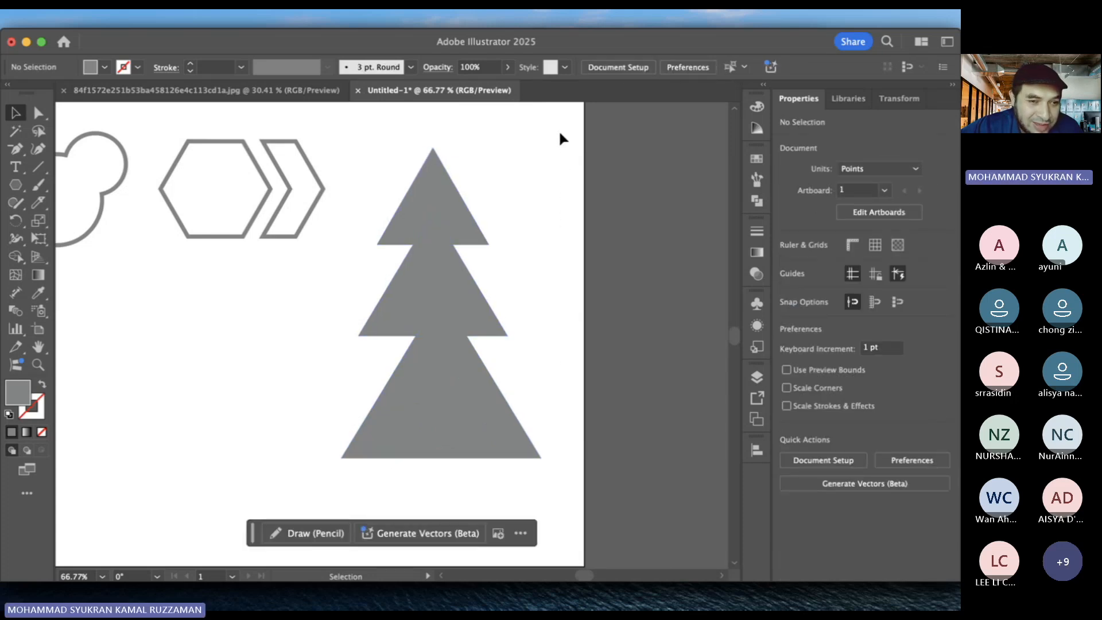
left_click_drag(561, 137, 431, 447)
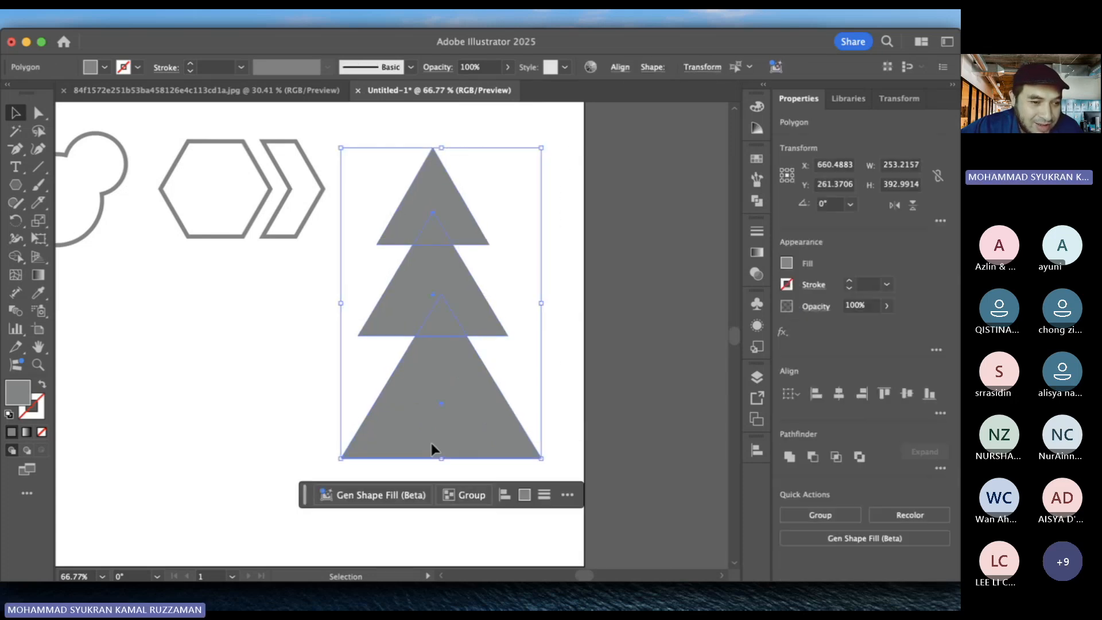
left_click(844, 400)
left_click(586, 388)
left_click(466, 406)
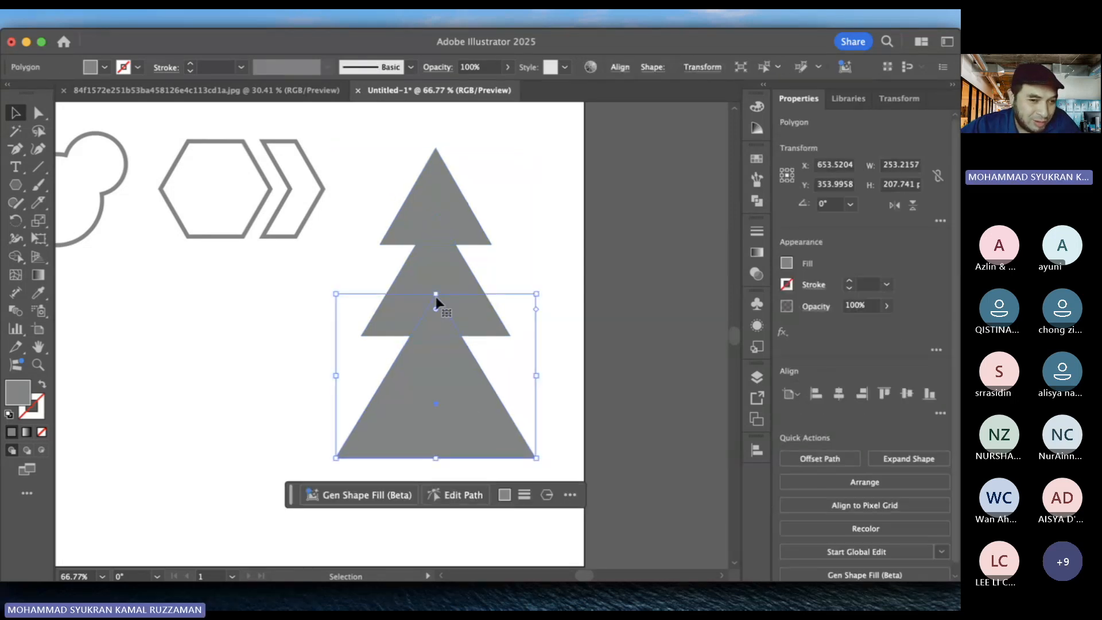
- Move the top triangle down and the bottom triangle up so the tree tiers overlap more
left_click(602, 250)
left_click_drag(448, 210, 449, 236)
left_click_drag(451, 375, 445, 333)
left_click(542, 316)
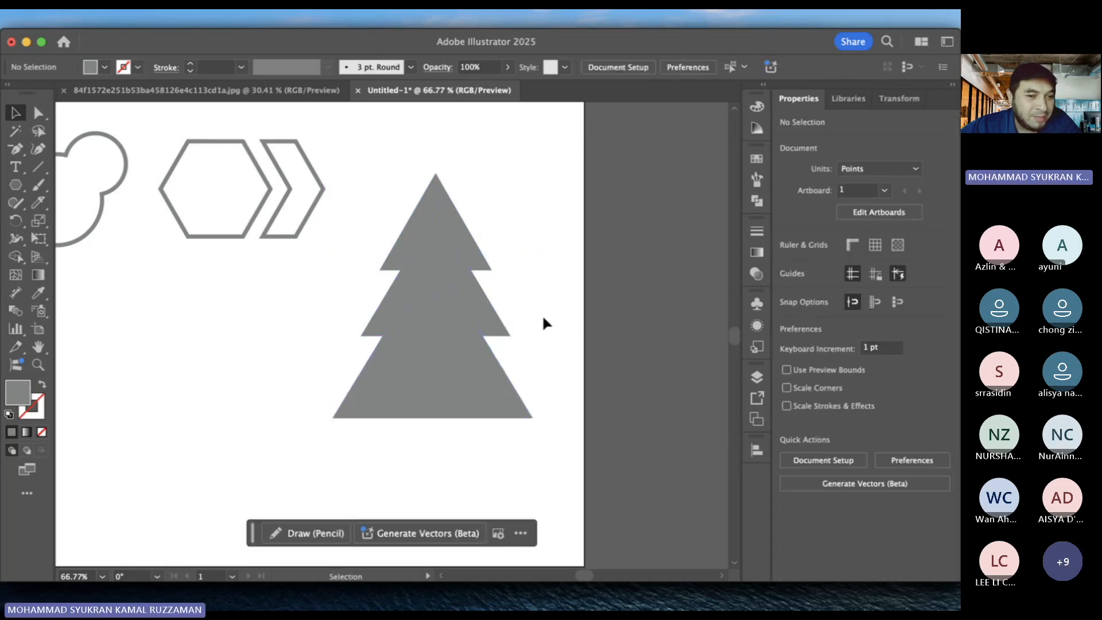
- Merge all overlapping regions of the three triangles into one tree shape with Shape Builder
left_click_drag(377, 165, 543, 424)
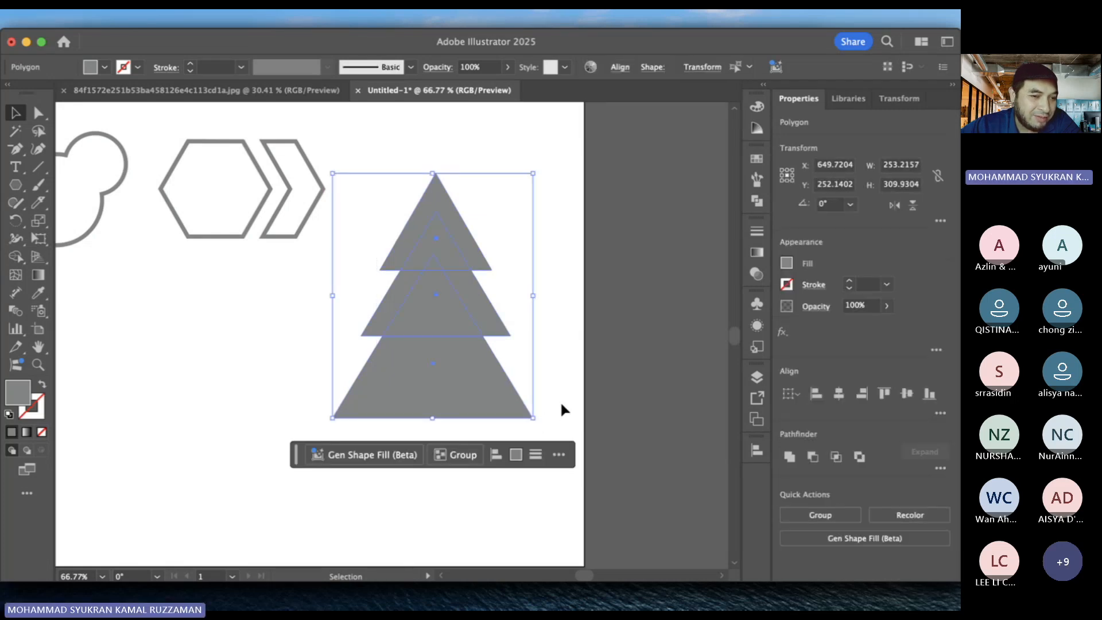
left_click(17, 258)
left_click_drag(20, 259, 65, 258)
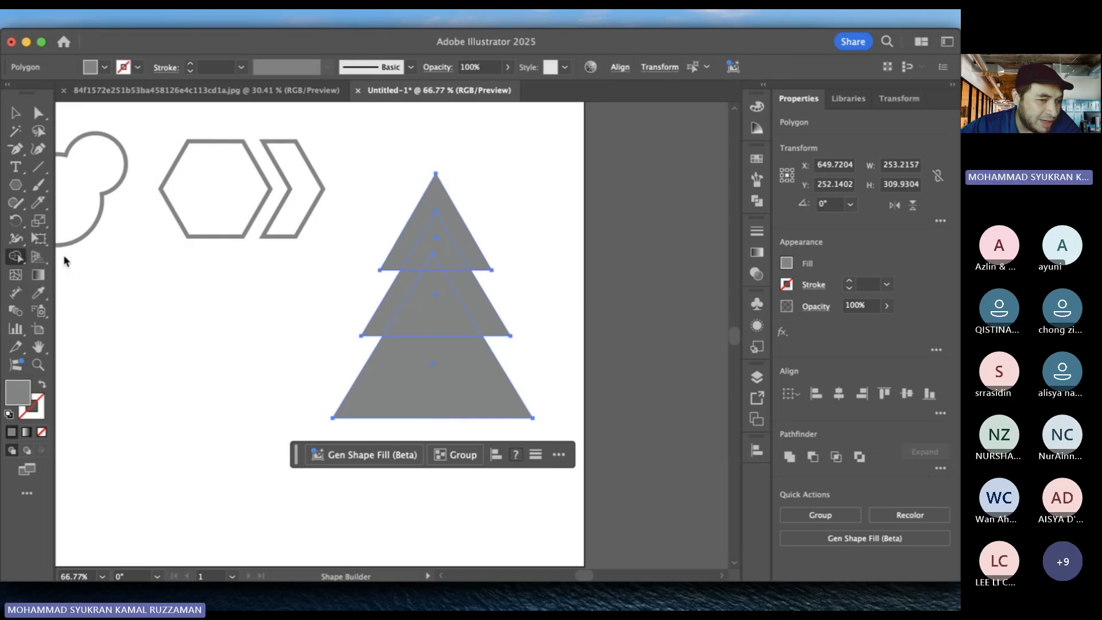
mouse_move(435, 202)
left_mouse_down()
mouse_move(429, 350)
mouse_move(405, 299)
mouse_move(477, 302)
mouse_move(481, 315)
left_mouse_up()
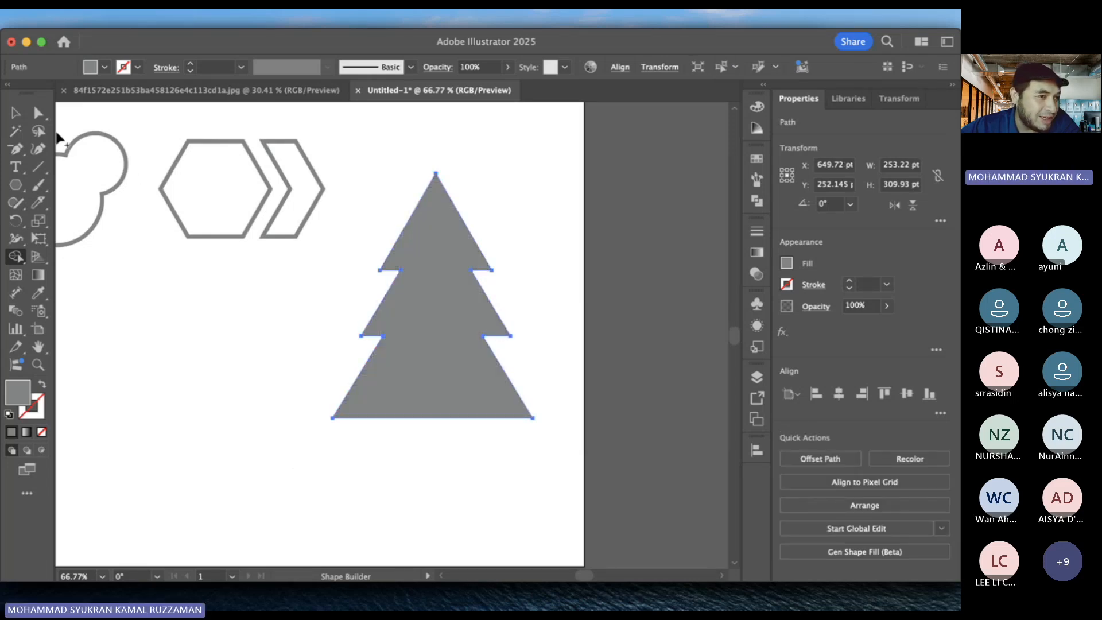
left_click(15, 113)
left_click(258, 287)
- Change the merged tree's fill color to medium green
left_click(423, 310)
double_click(9, 396)
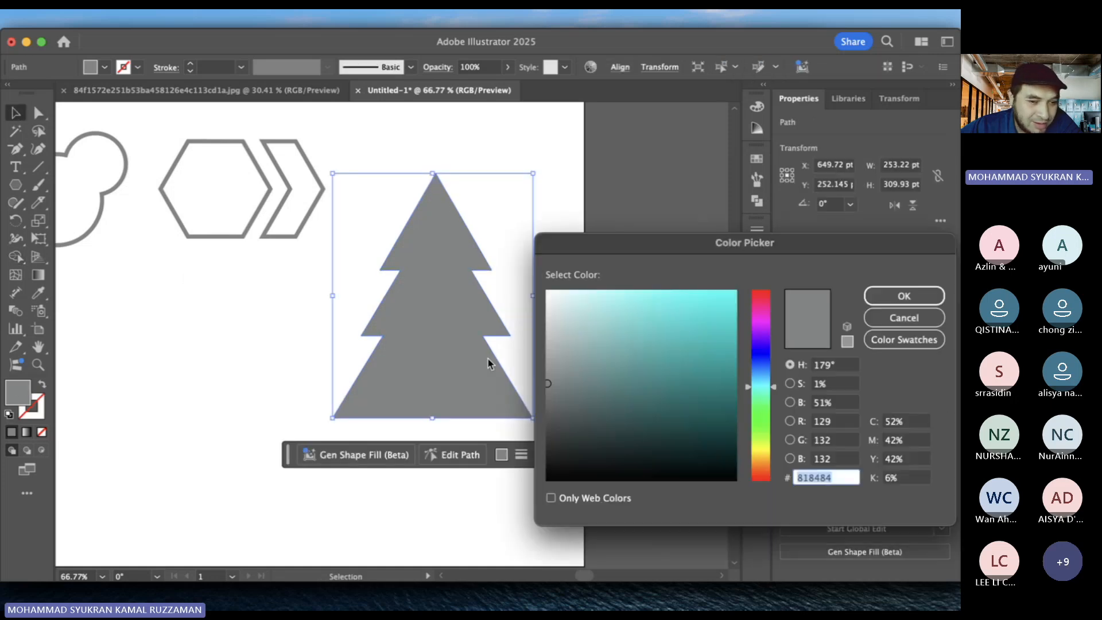
left_click(772, 418)
left_click_drag(737, 380, 734, 352)
left_click(872, 298)
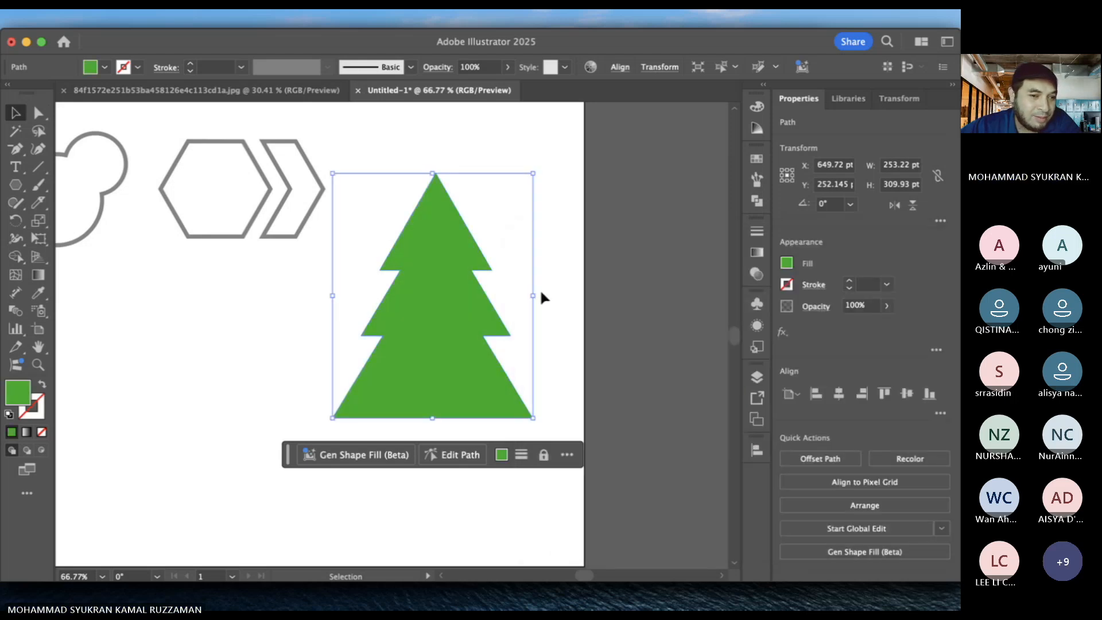
- Move the green tree up toward the top of the artboard and scale it down proportionally
left_click_drag(469, 404, 470, 348)
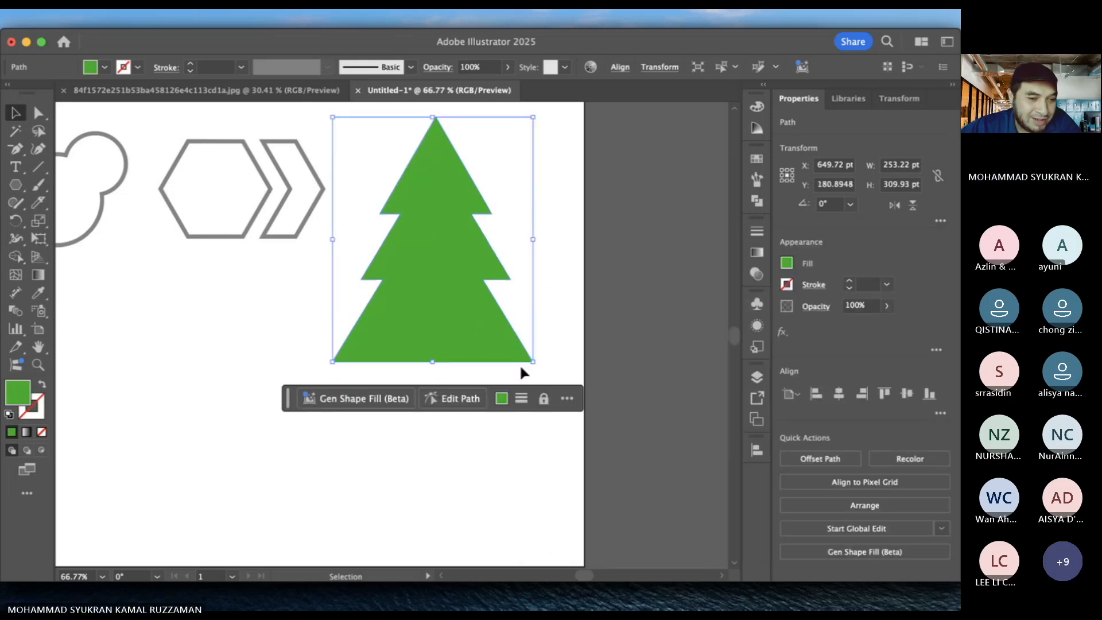
left_click_drag(533, 362, 497, 338)
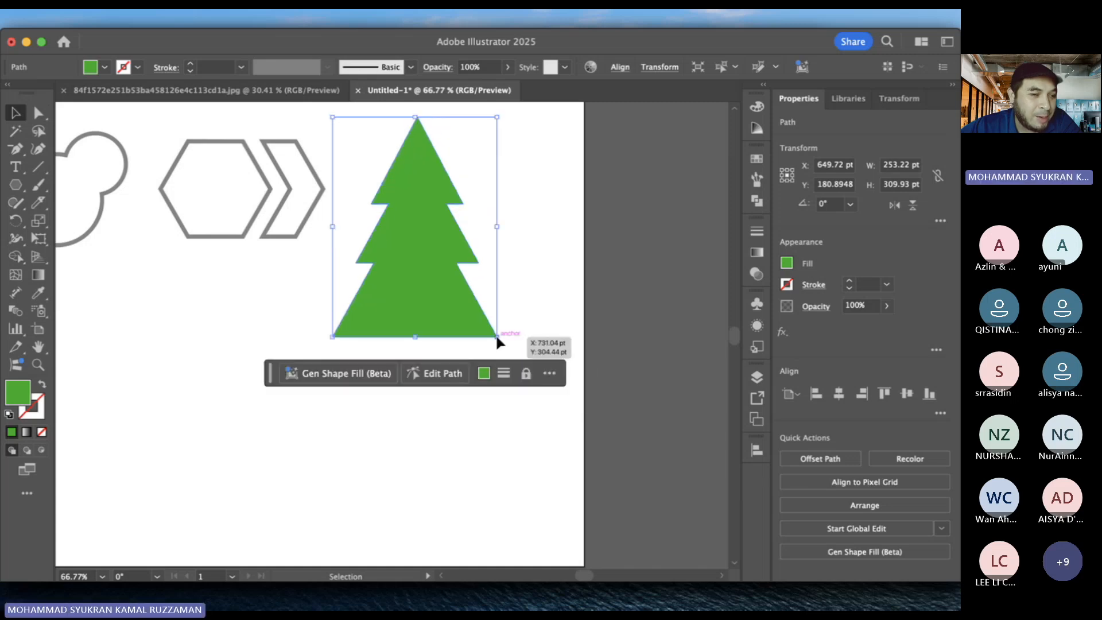
scroll(495, 340, "down", 2)
left_click(304, 415)
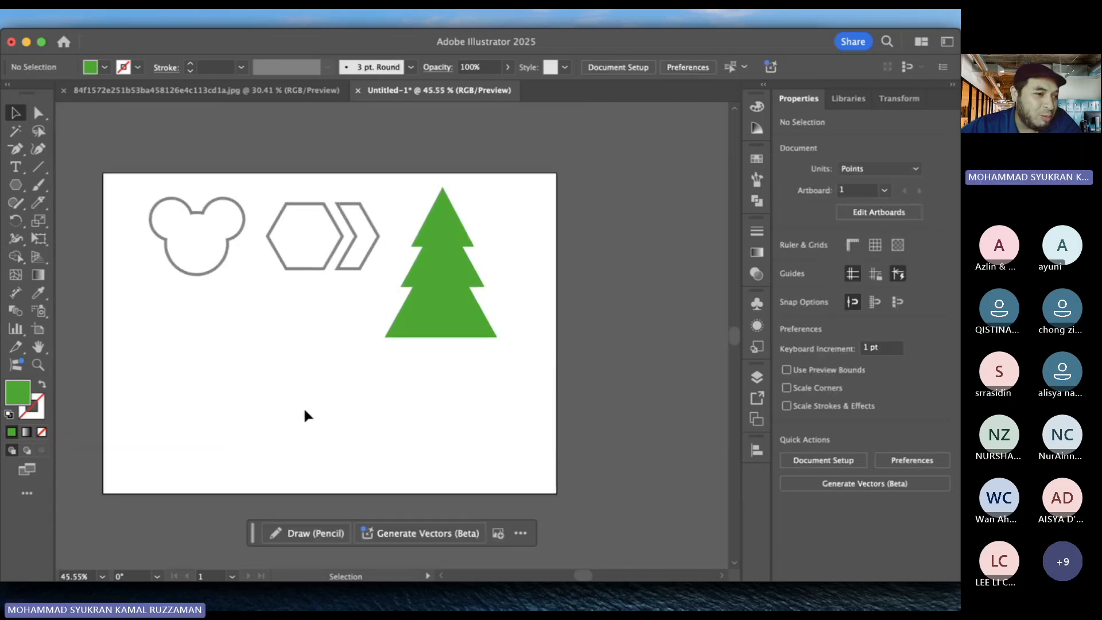
scroll(304, 414, "down", 2)
scroll(304, 413, "left", 2)
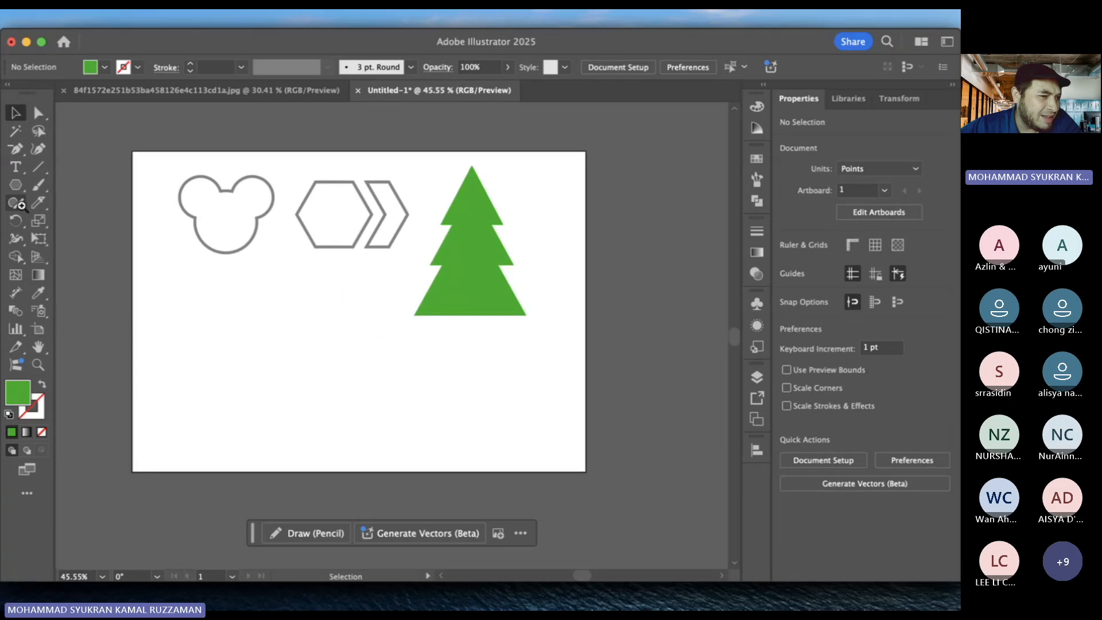
- Draw a green circle about 213 pt wide in the empty area below the mouse head
left_click_drag(21, 204, 69, 218)
left_click_drag(14, 190, 79, 211)
left_click_drag(16, 184, 77, 220)
left_click_drag(207, 315, 314, 430)
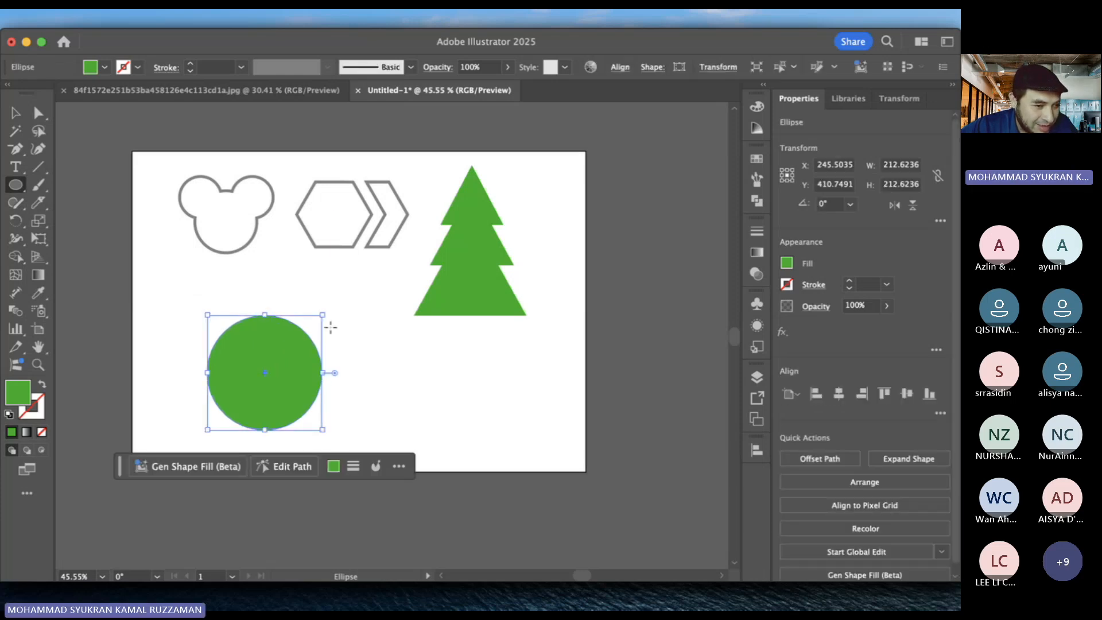
left_click(239, 344)
left_click(574, 379)
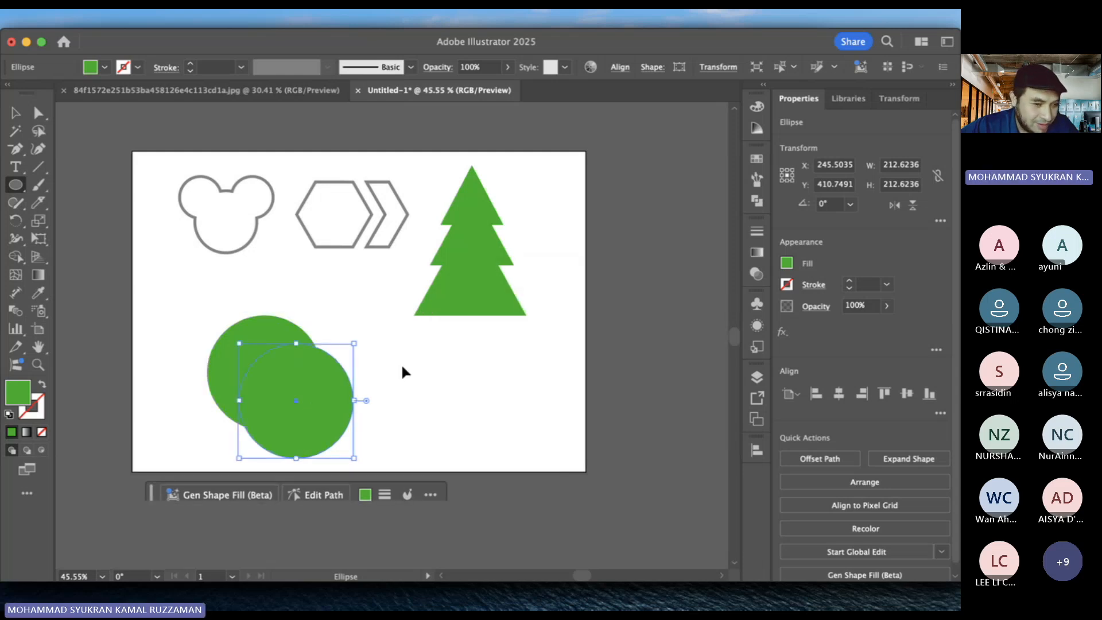
key("super+z")
- Draw a second circle about 219 pt wide and arrange both circles side by side so they largely overlap
left_click_drag(239, 339, 357, 454)
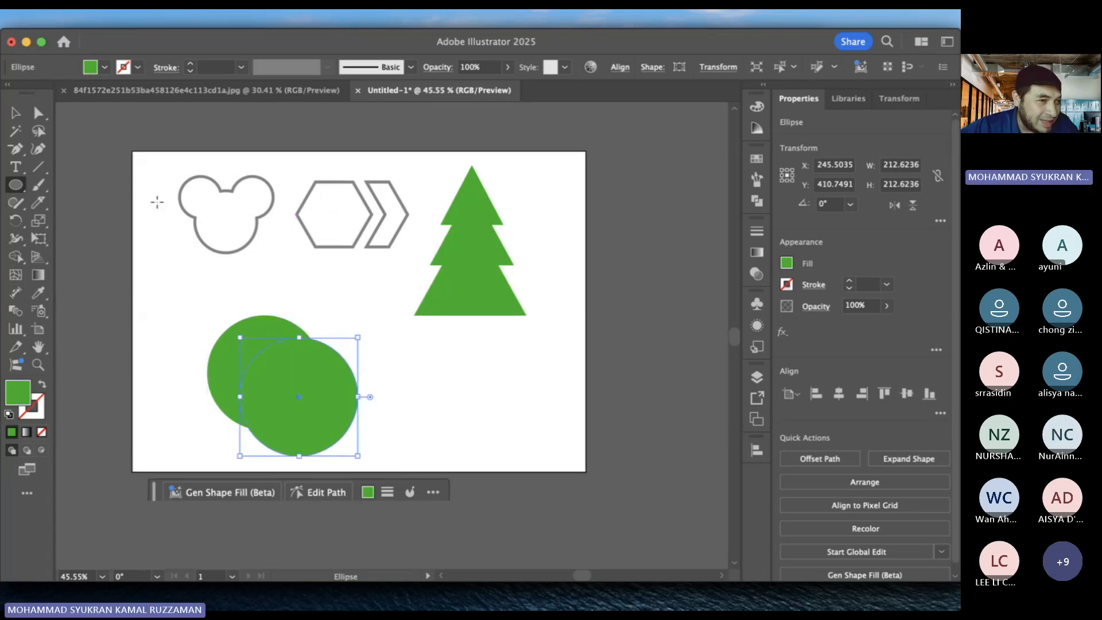
key("v")
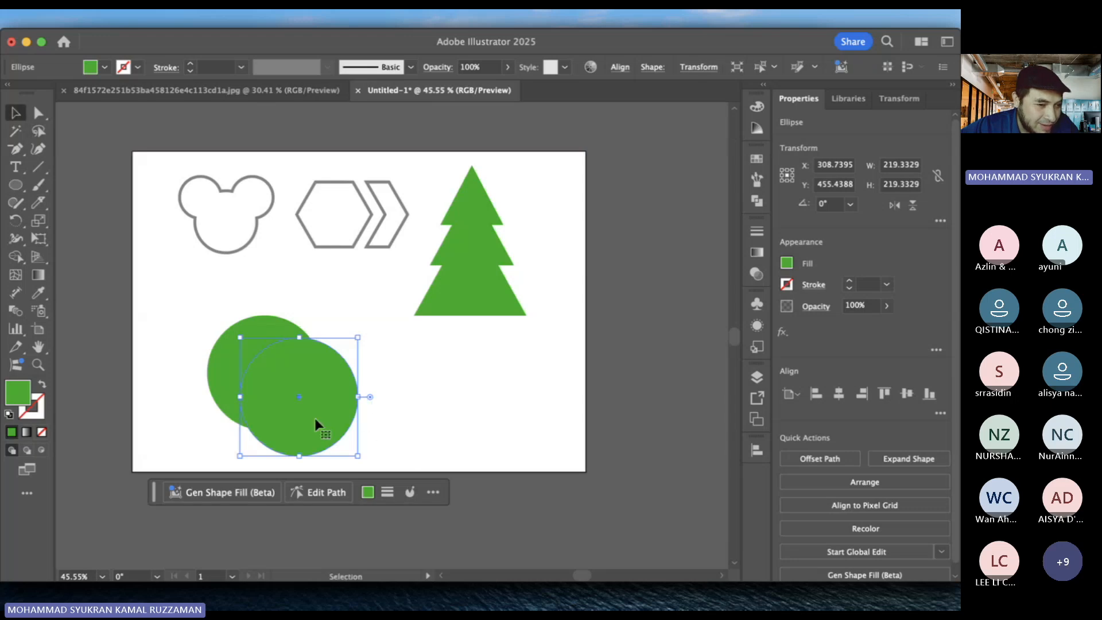
left_click_drag(313, 416, 300, 396)
left_click(94, 353)
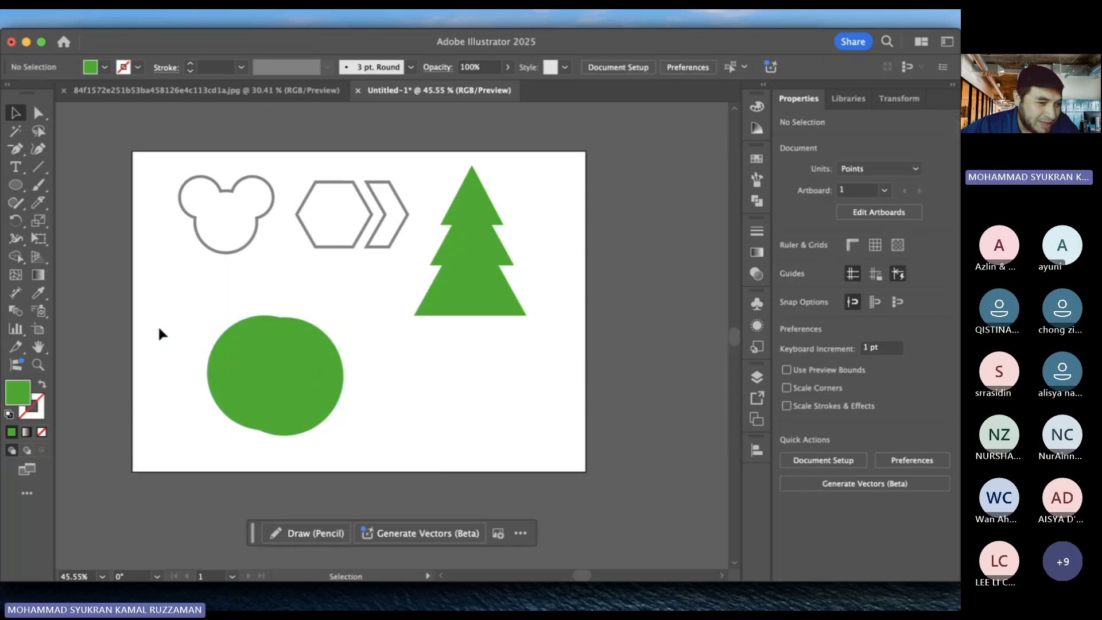
left_click_drag(150, 325, 357, 457)
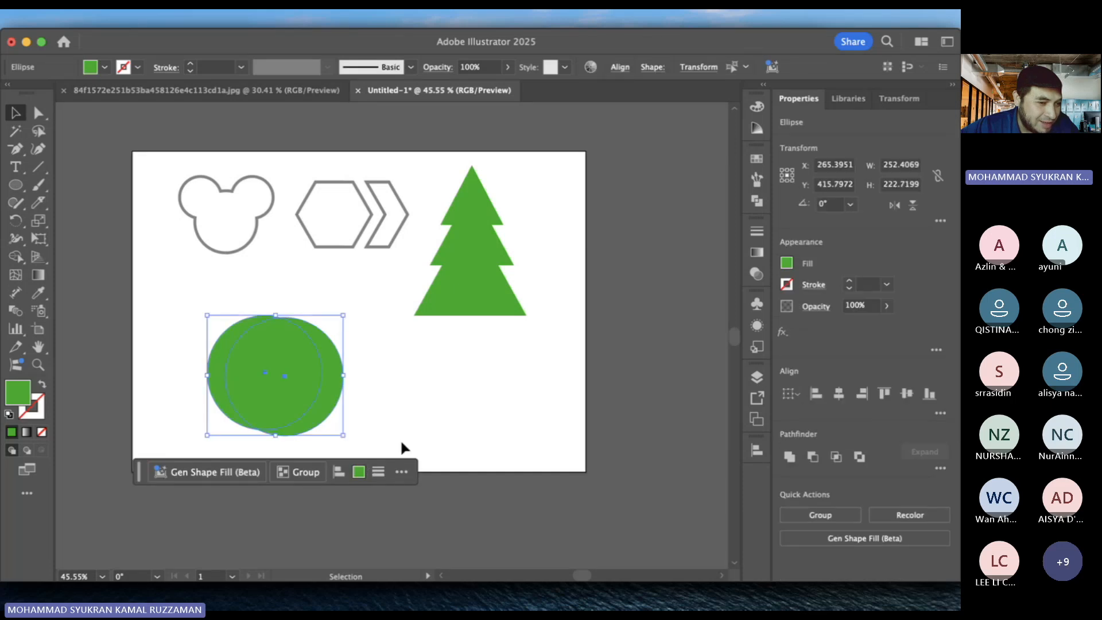
left_click(401, 447)
left_click_drag(218, 377, 205, 373)
left_click(225, 275)
- Split off the left crescent of the two overlapping circles with Shape Builder
left_click_drag(168, 300, 387, 456)
left_click_drag(15, 221, 15, 257)
left_click(15, 241)
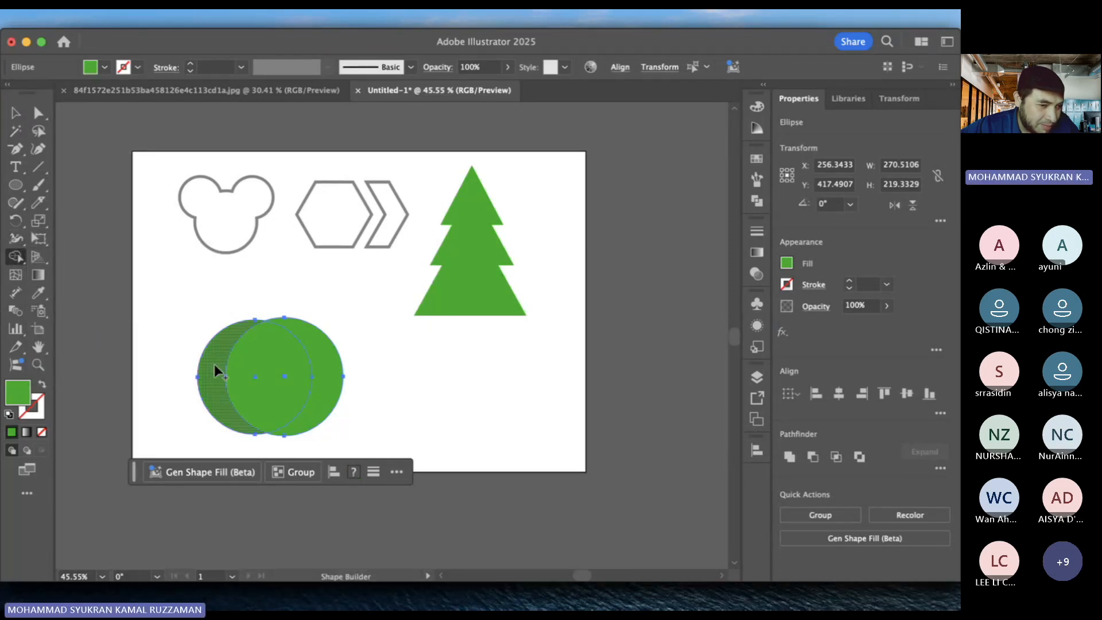
left_click(215, 367)
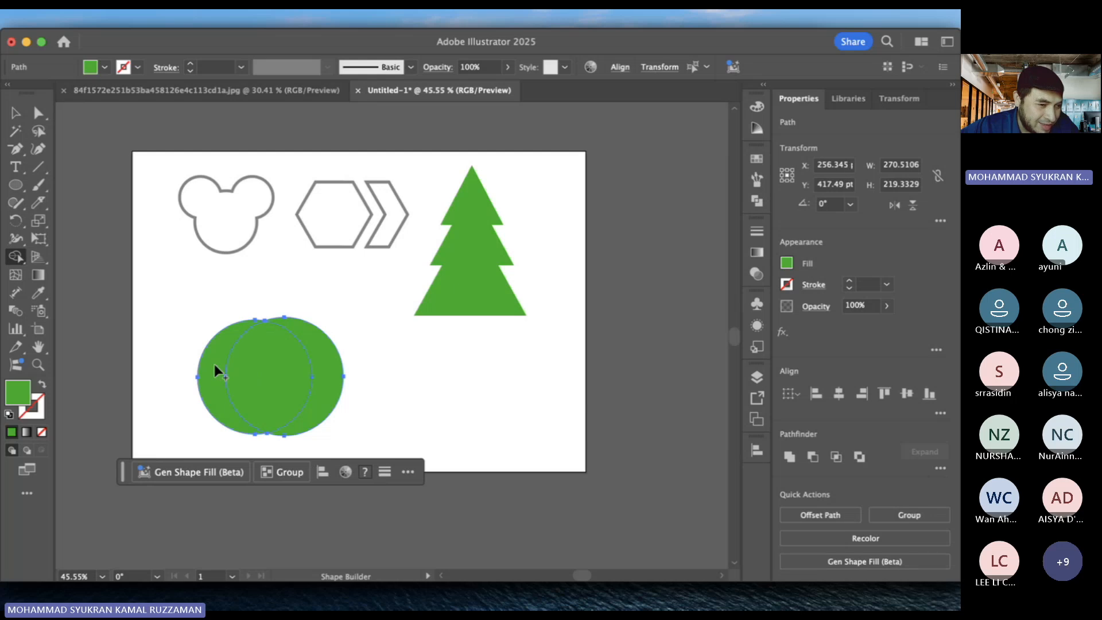
- Pull the circle pieces apart and delete everything except the left crescent
left_click(15, 113)
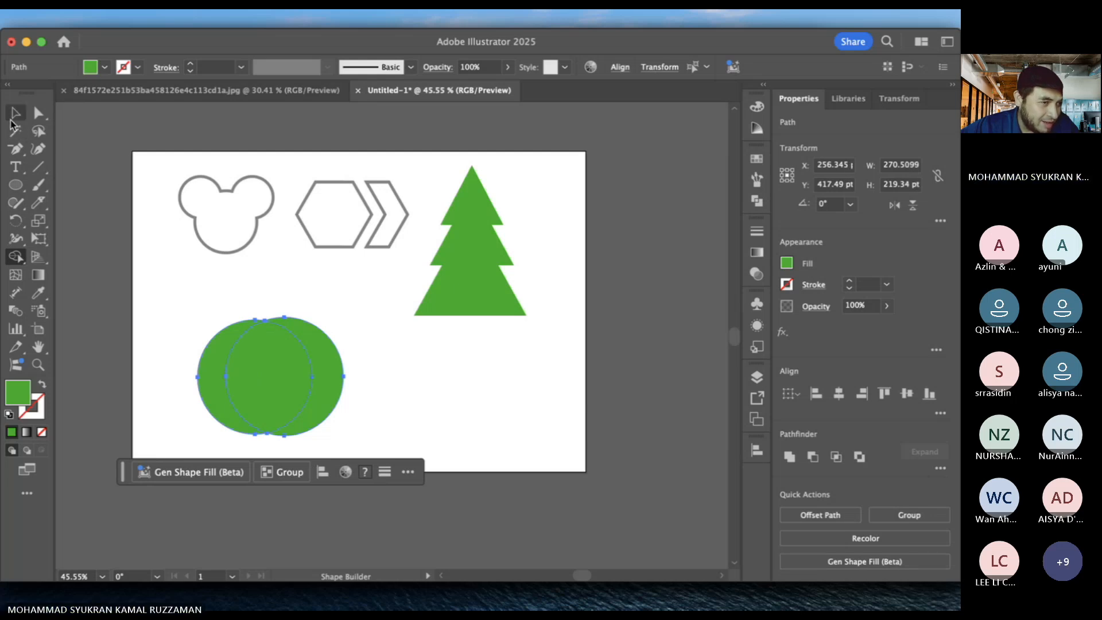
left_click(148, 276)
left_click_drag(267, 378, 335, 379)
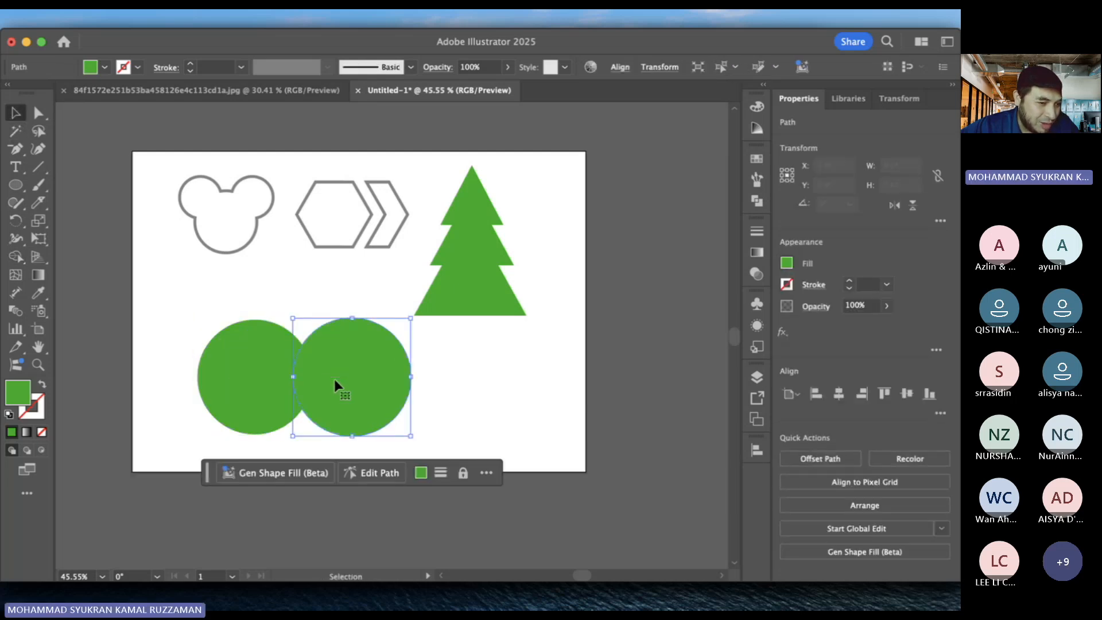
left_click_drag(208, 375, 164, 374)
left_click(244, 299)
left_click_drag(391, 410, 411, 423)
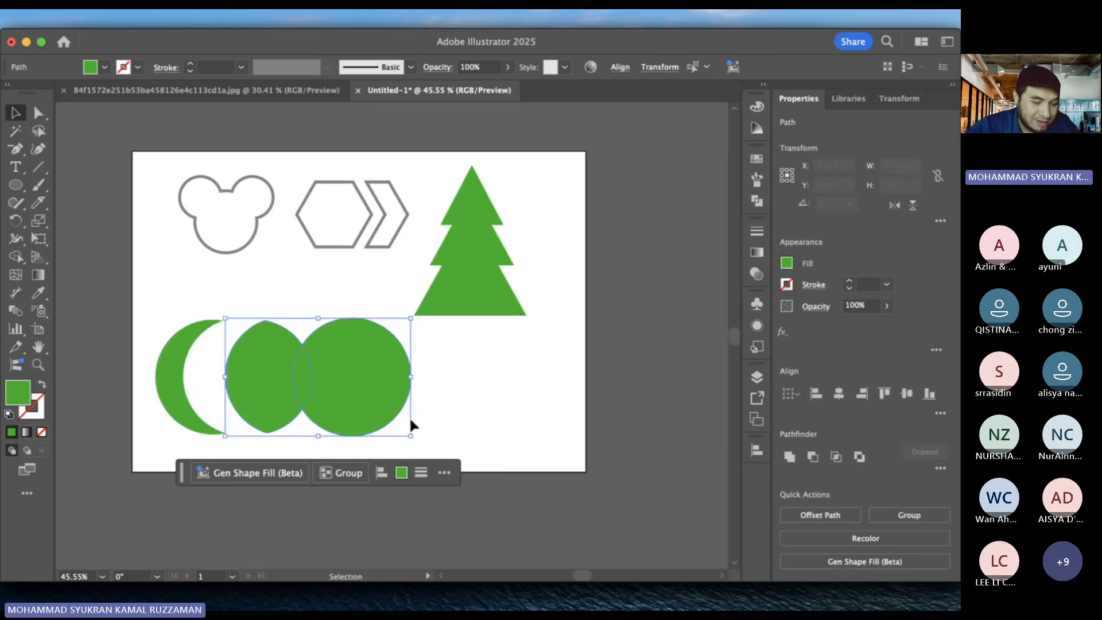
key("Delete")
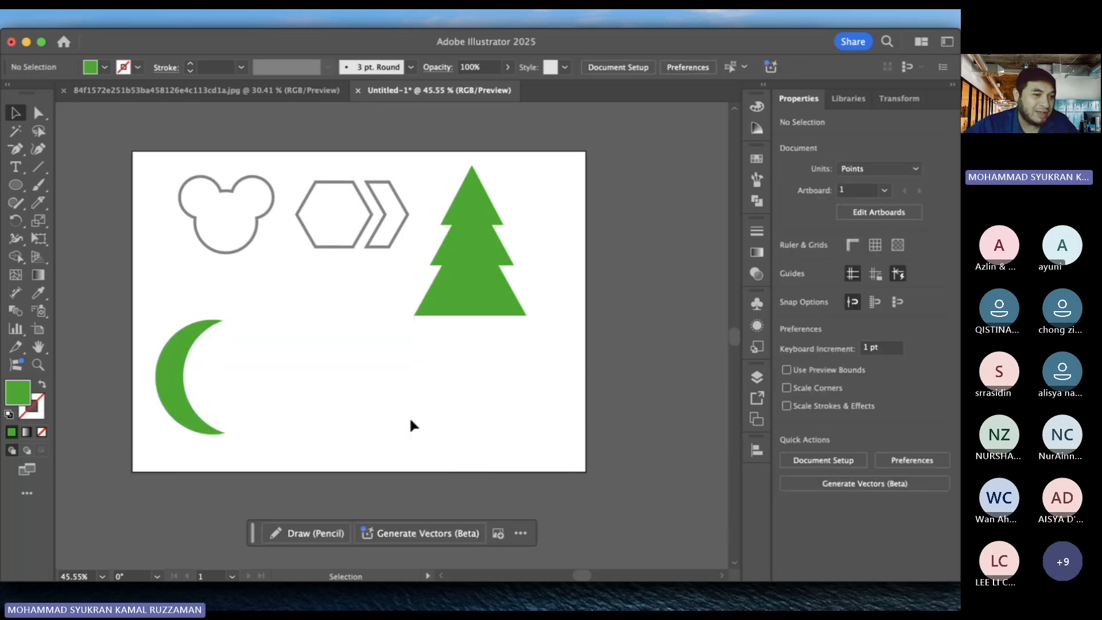
- Change the crescent's fill color to yellow-green CBFC15
left_click(180, 380)
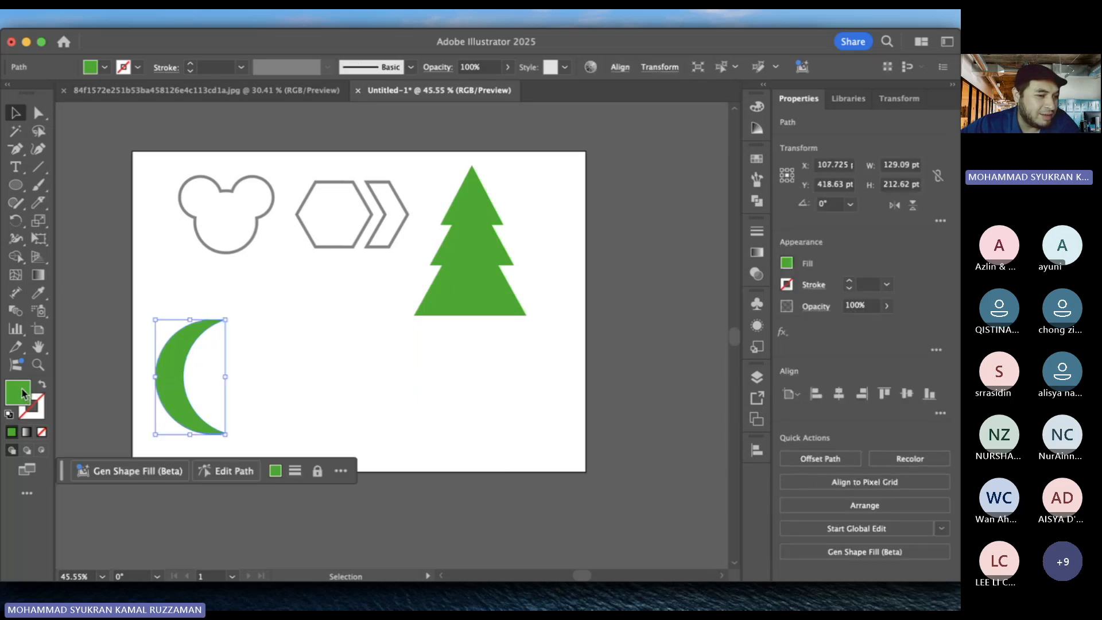
double_click(23, 393)
left_click(765, 442)
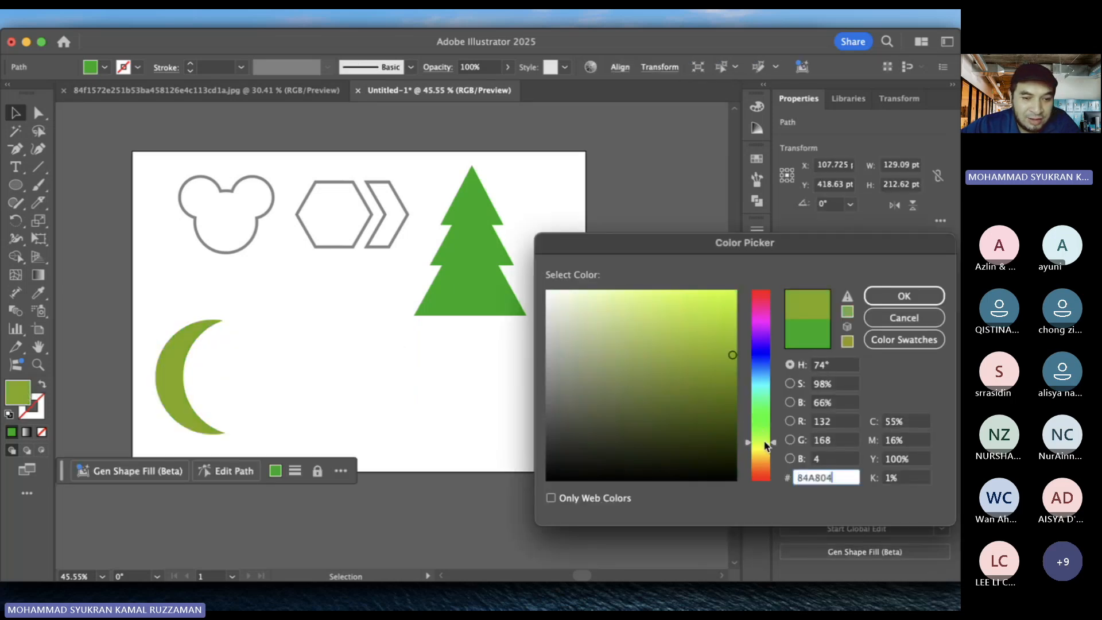
left_click(699, 315)
left_click(729, 296)
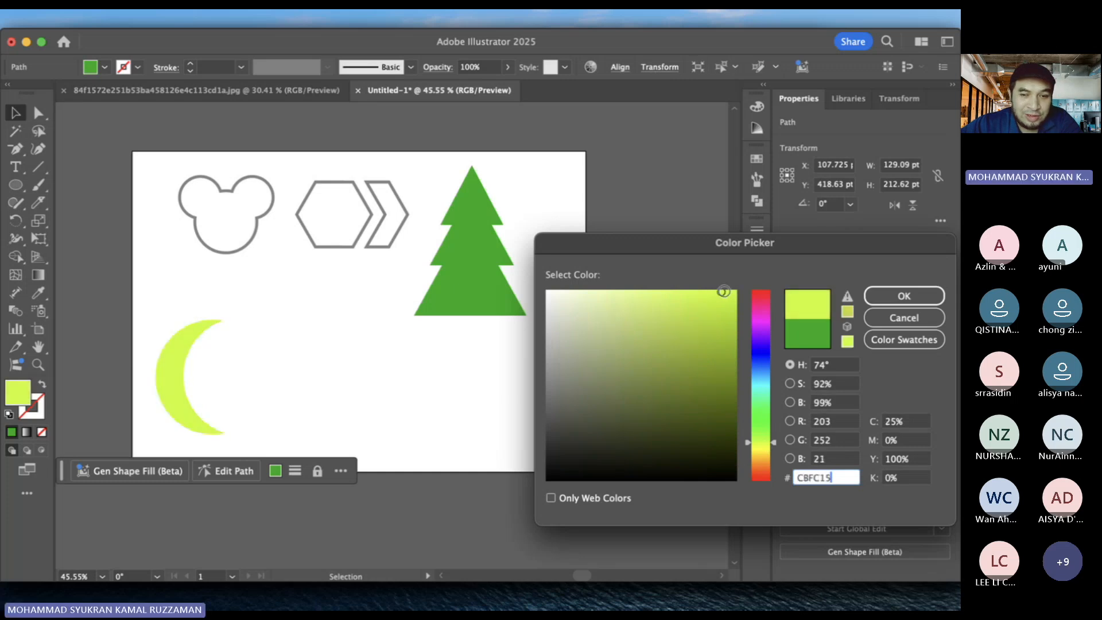
left_click(904, 296)
- Move the crescent moon up beside the right side of the tree
left_click(352, 319)
left_click_drag(175, 360, 551, 219)
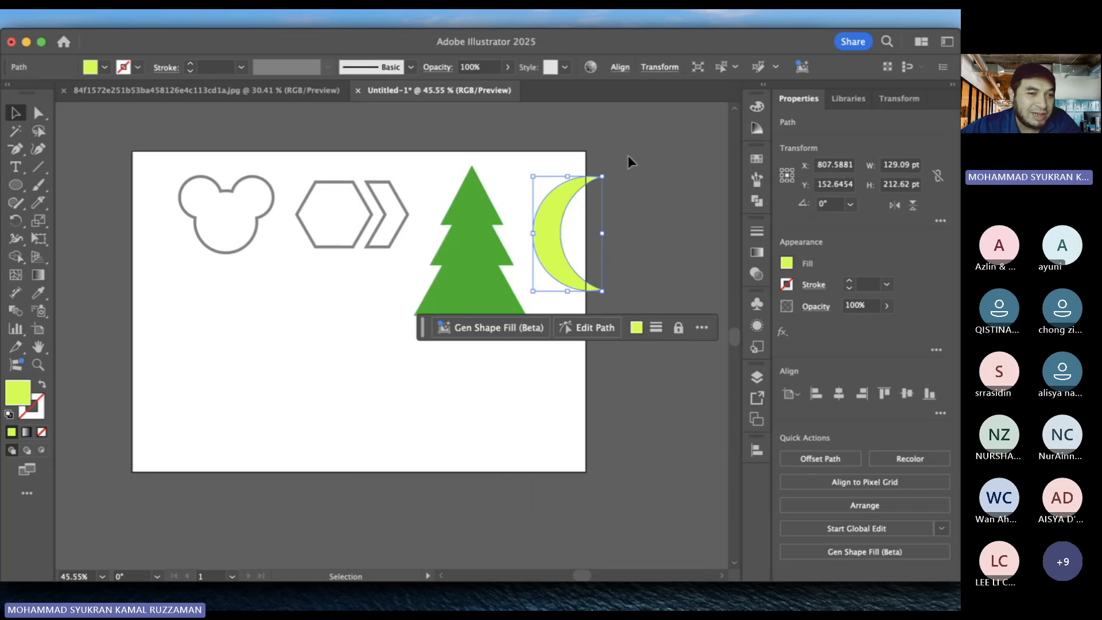
left_click(314, 282)
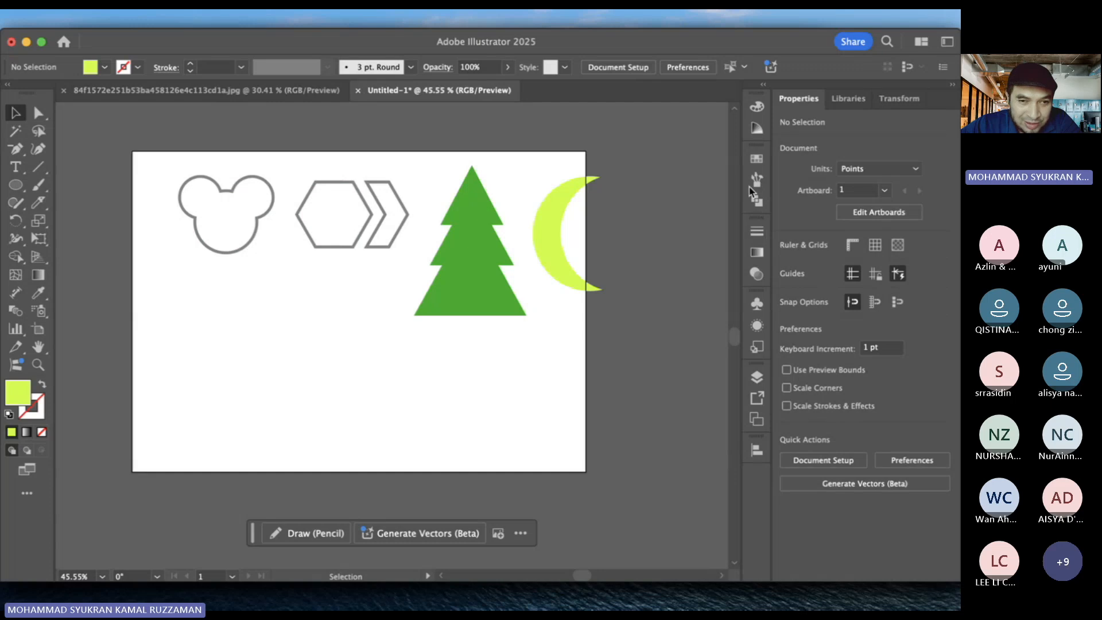
- Show the Pathfinder options and draw a rounded rectangle about 153 by 128 pt below the mouse head
left_click(757, 200)
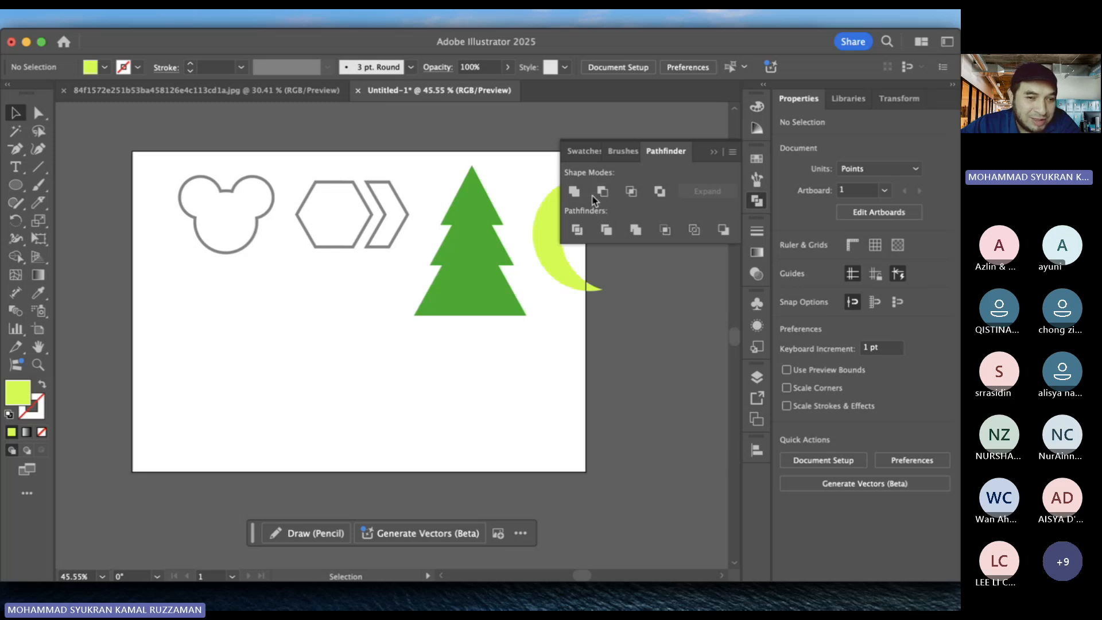
left_click(20, 188)
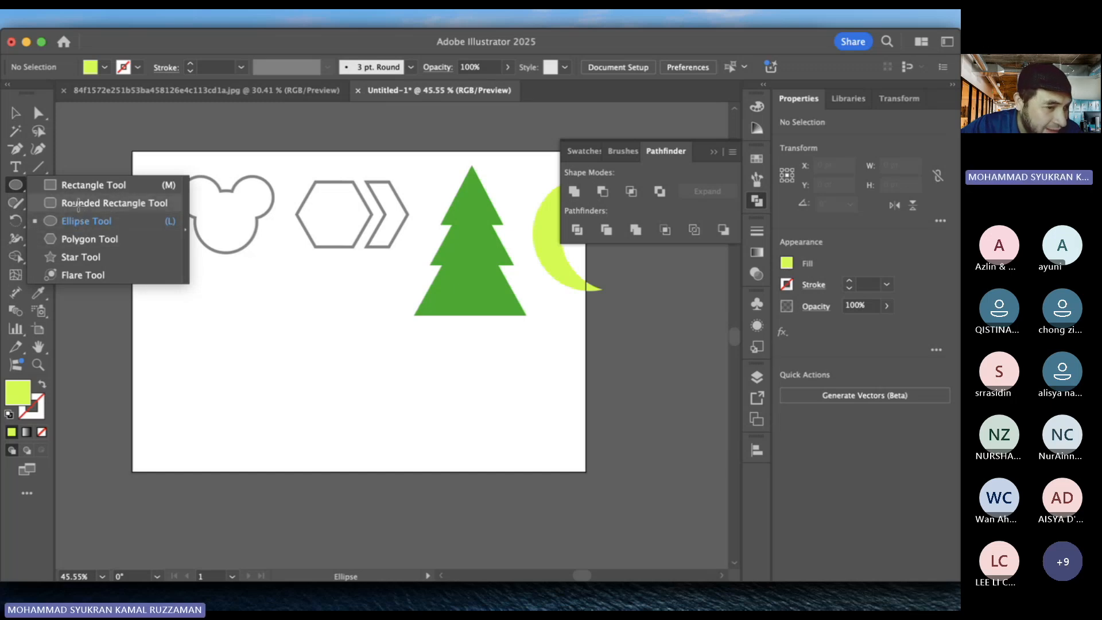
left_click(79, 203)
left_click_drag(187, 330, 268, 406)
key("super+z")
left_click_drag(198, 329, 281, 399)
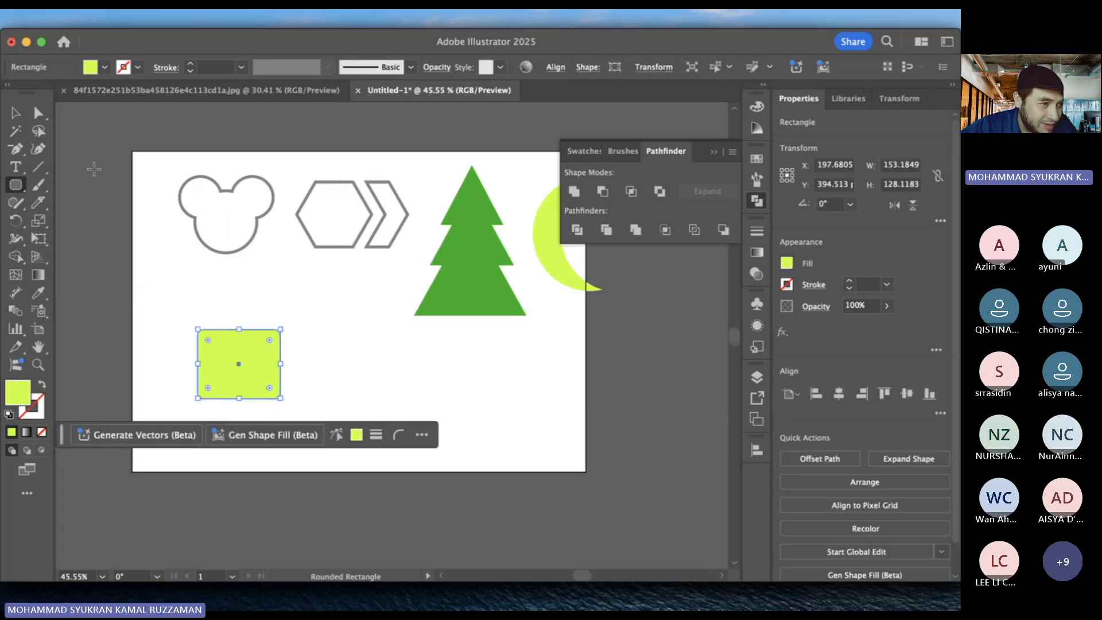
- Rotate the rounded rectangle to 315° and place a duplicate partly overlapping its right side
left_click(13, 114)
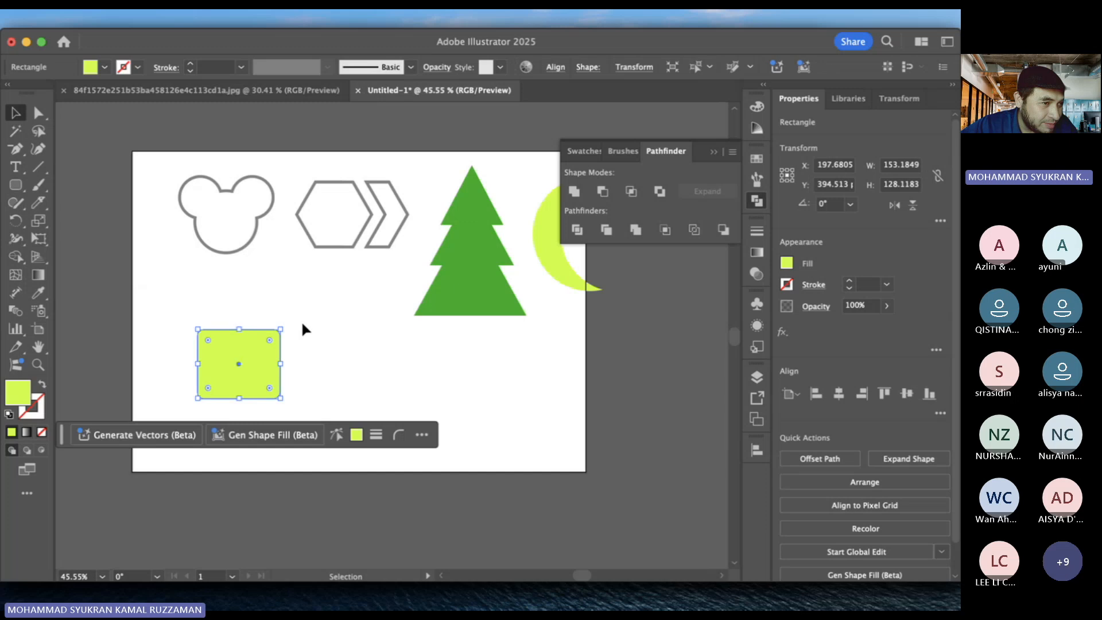
left_click_drag(284, 325, 286, 367)
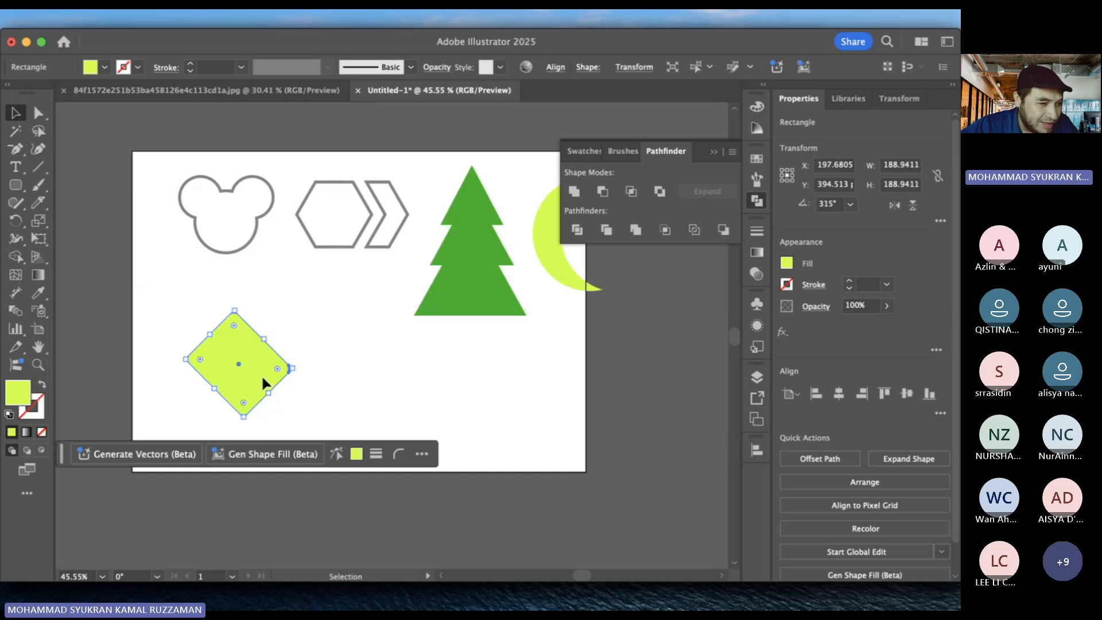
left_click_drag(262, 378, 314, 378)
left_click(290, 294)
left_click(290, 348)
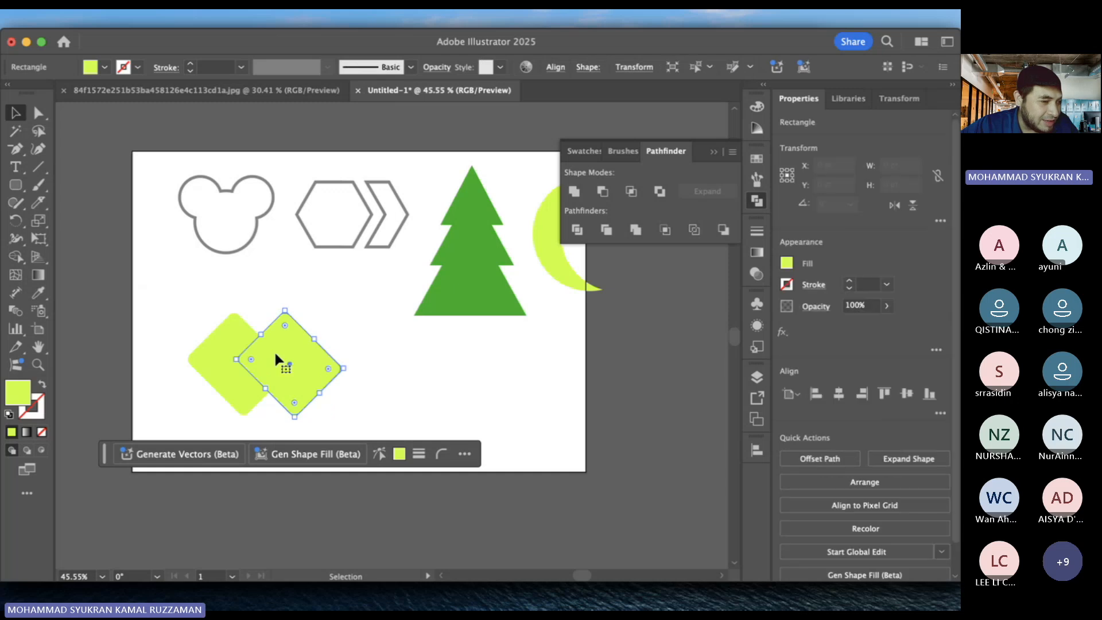
- Set the duplicate rounded rectangle's fill color to magenta F91CCF
double_click(23, 397)
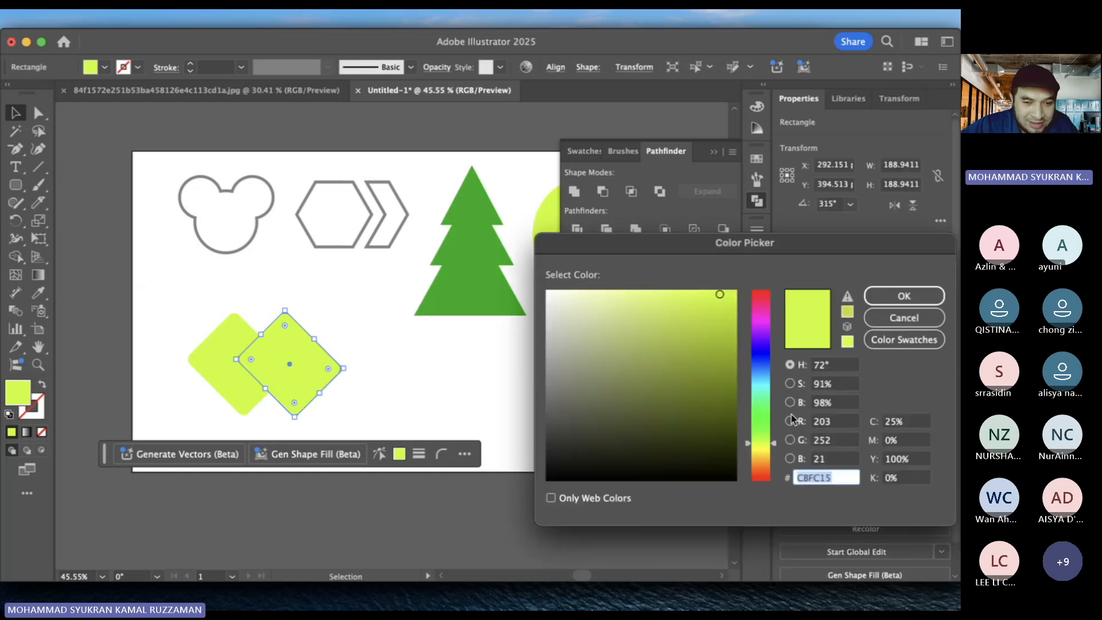
type("F91CCF")
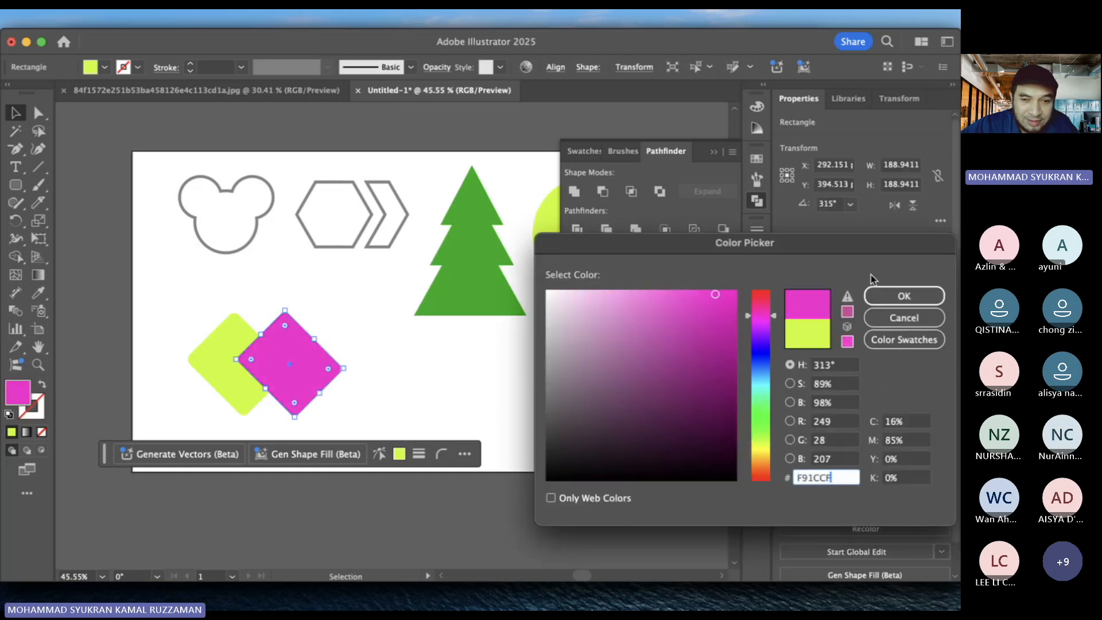
left_click(905, 296)
left_click(446, 382)
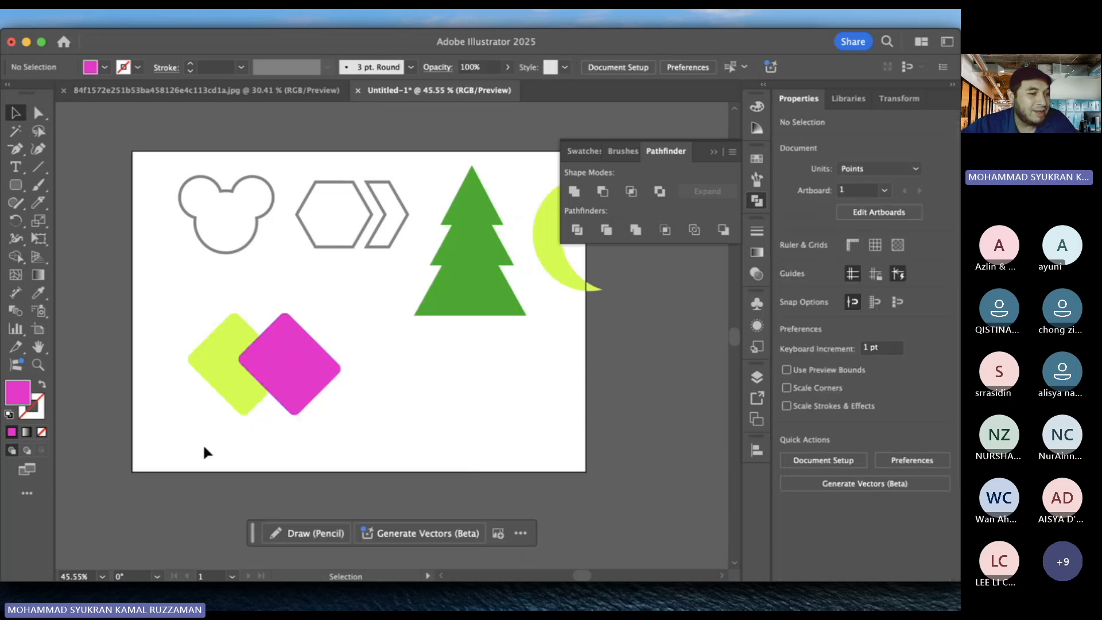
- Select both rotated rectangles, try merging them with Pathfinder Unite, and undo the merge
scroll(202, 444, "up", 3)
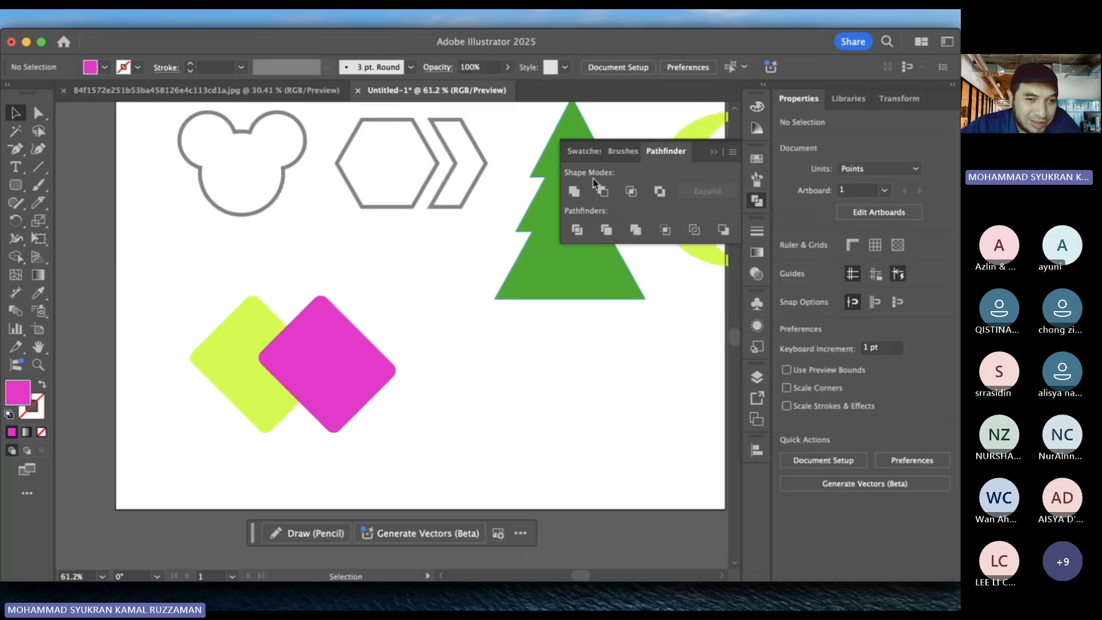
left_click_drag(171, 298, 414, 442)
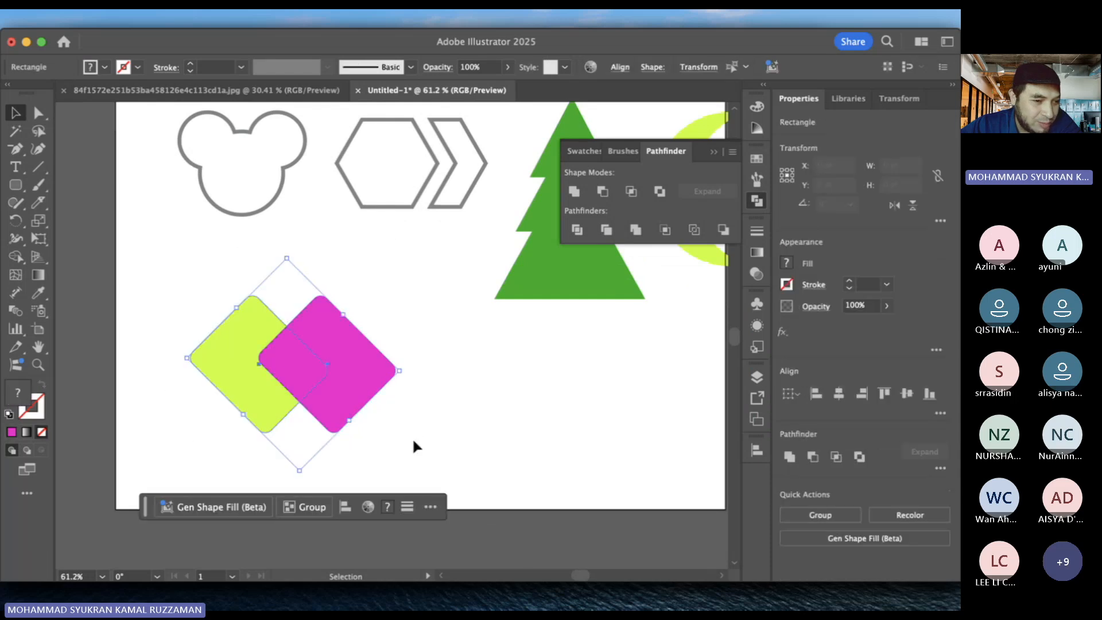
left_click(574, 192)
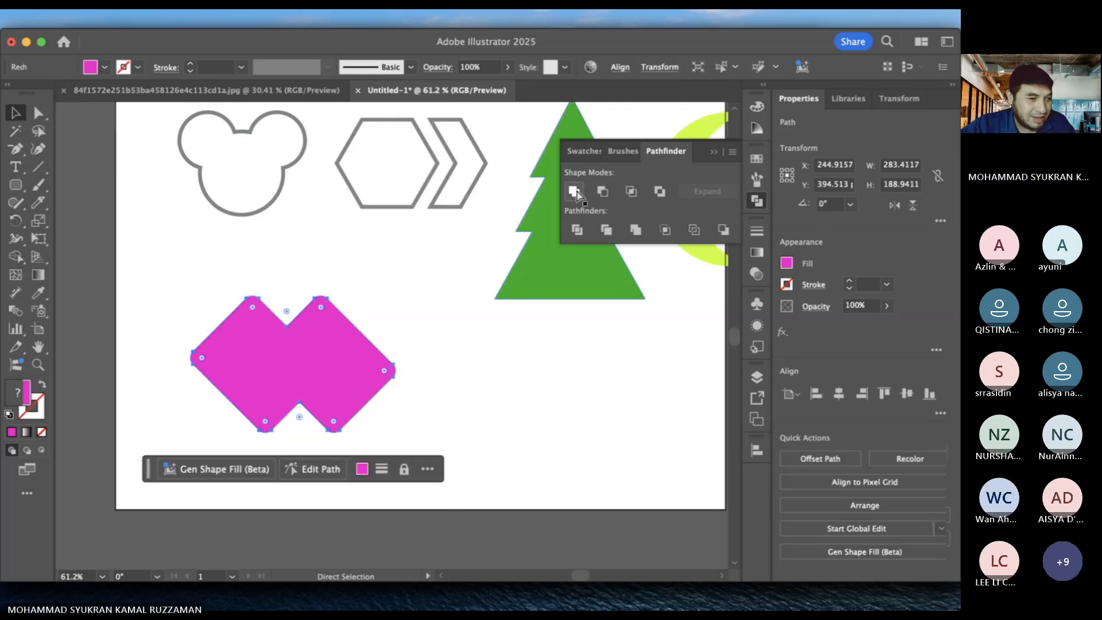
key("super+z")
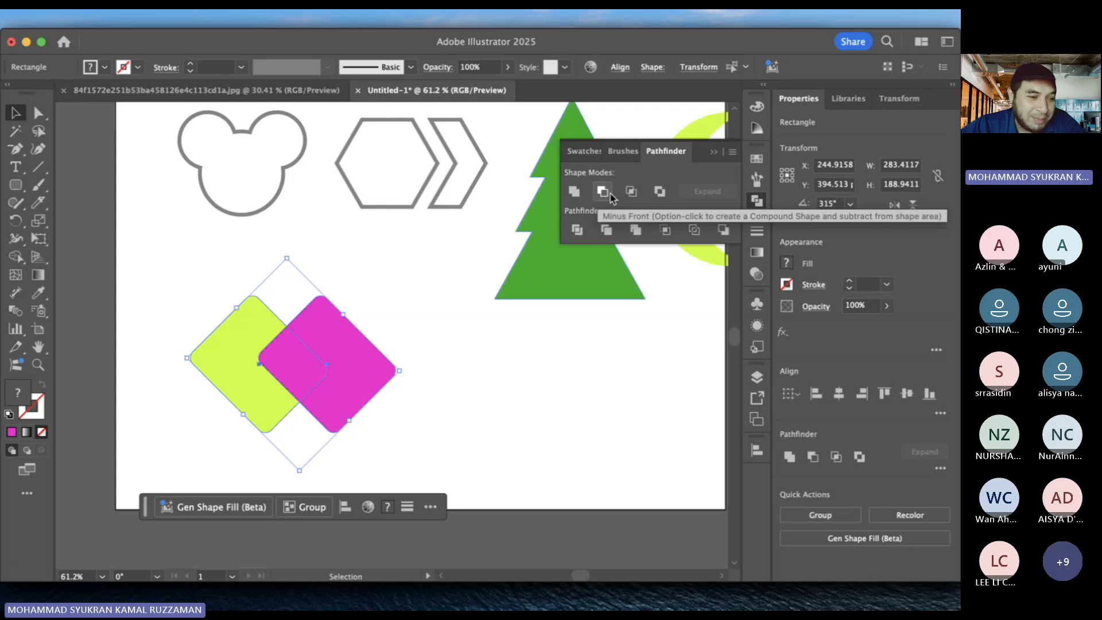
- Try subtracting the magenta rectangle from the yellow-green one with Minus Front, and undo the subtraction
left_click(603, 191)
left_click(310, 300)
left_click(263, 321)
left_click_drag(262, 320, 236, 321)
key("ctrl+z")
left_click(271, 297)
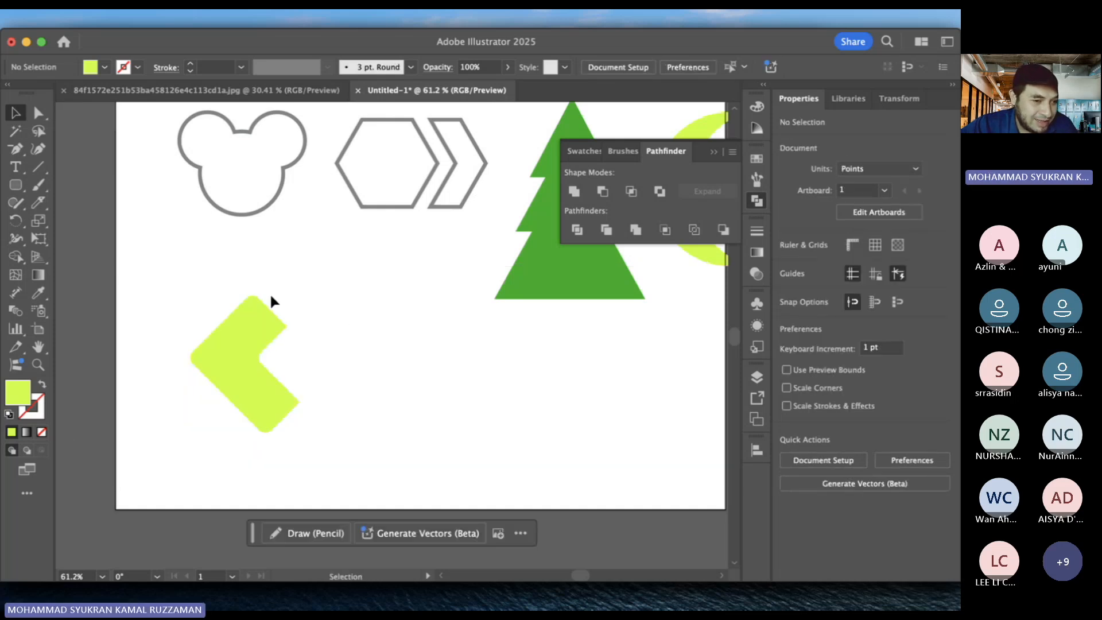
key("ctrl+z")
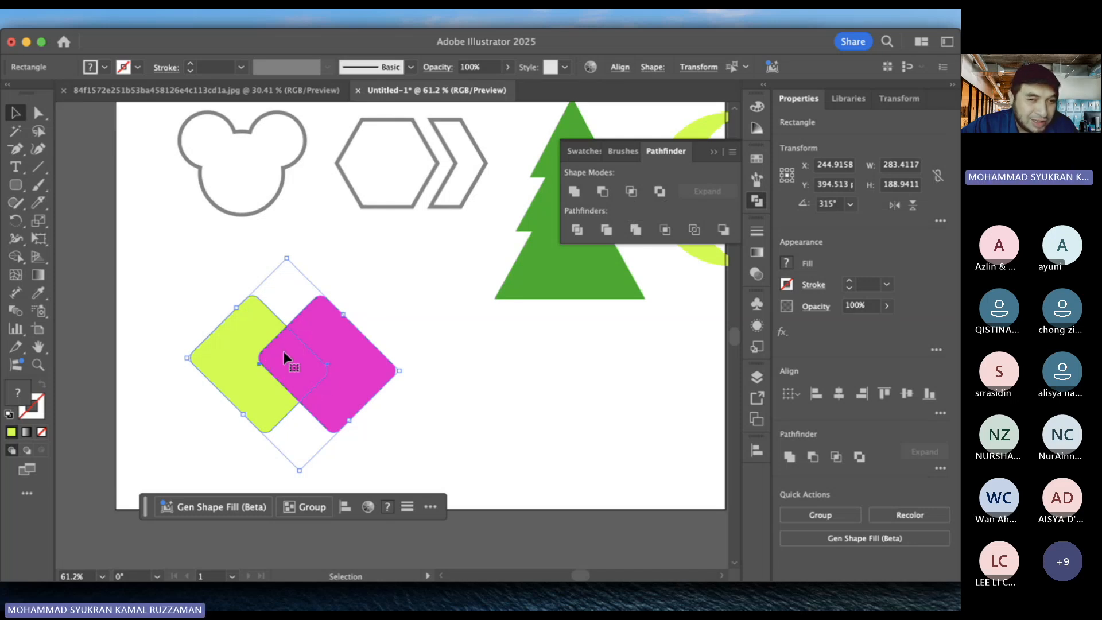
- Try Pathfinder Intersect on the two rotated rectangles, undo it, and apply Exclude to cut out their overlap
left_click(632, 193)
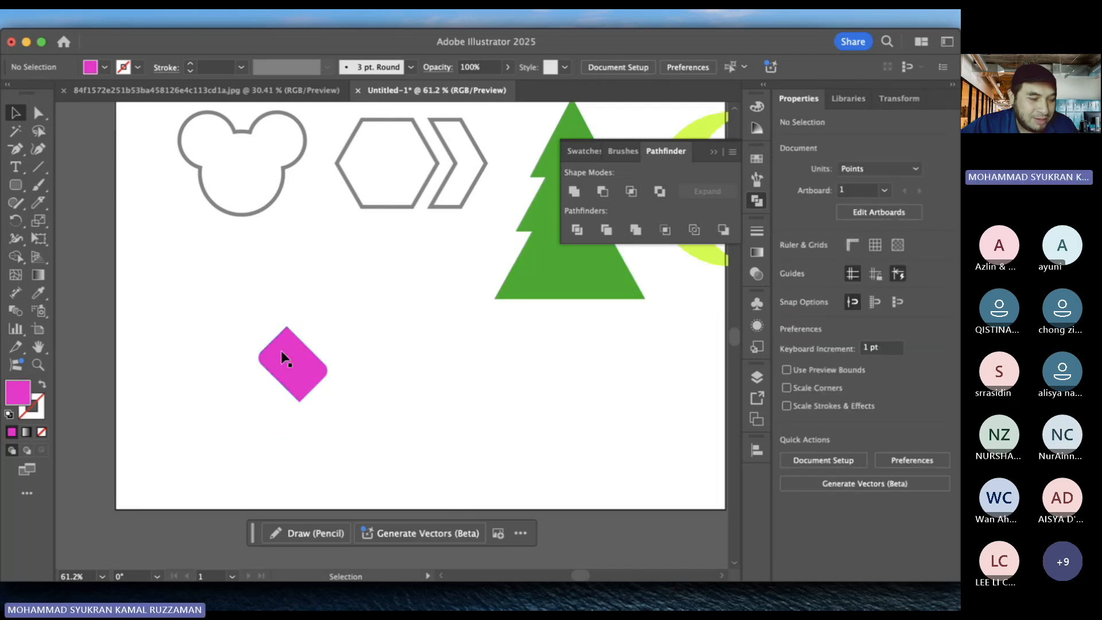
key("super+z")
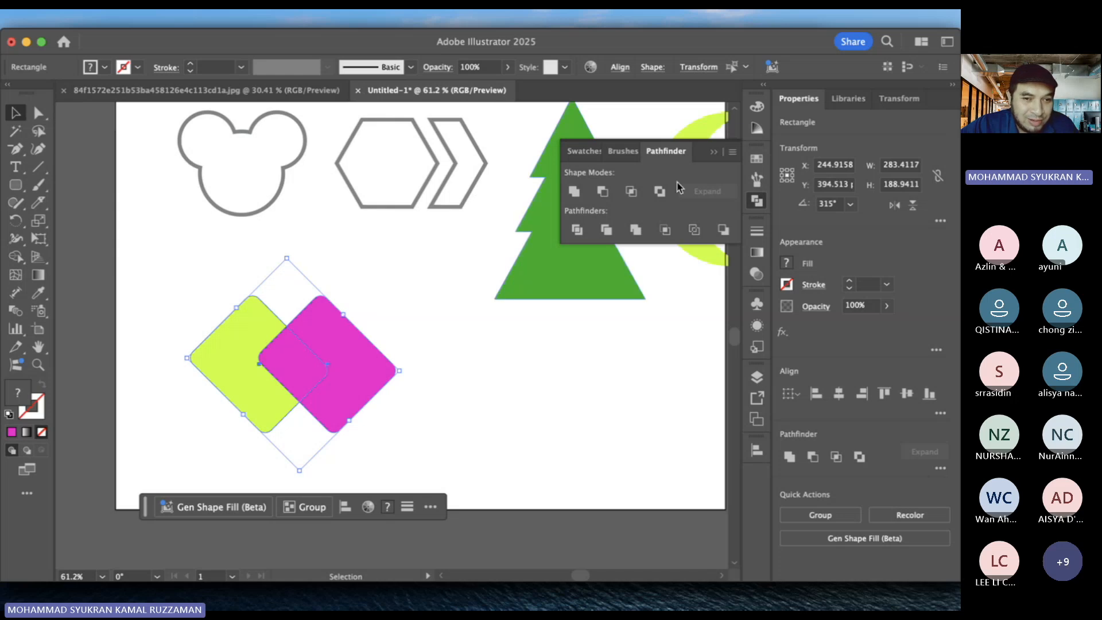
left_click(660, 191)
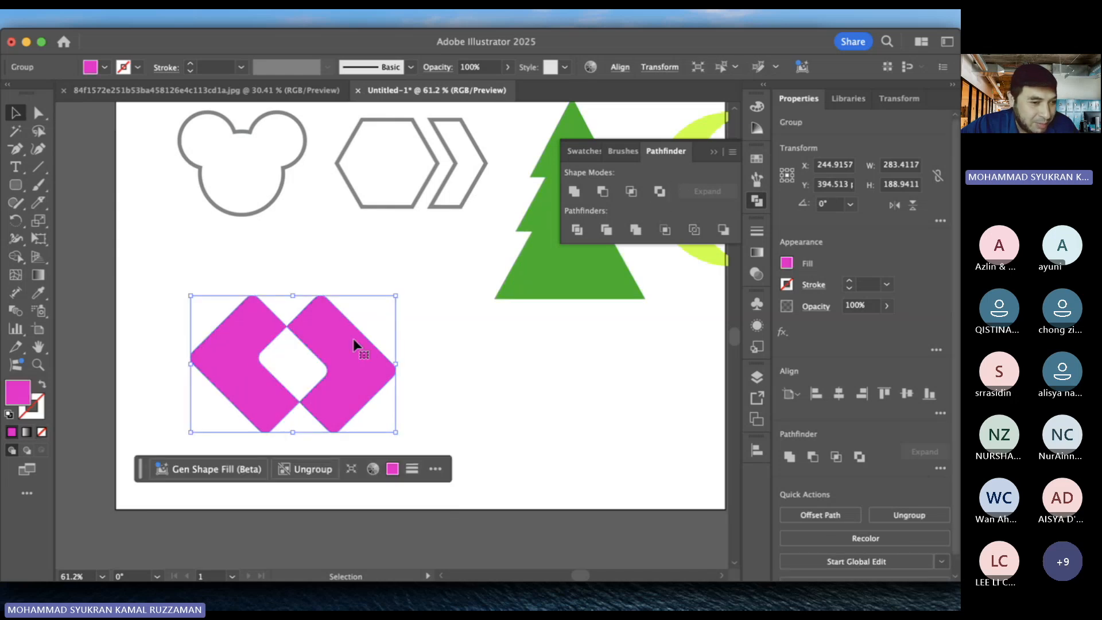
- Reposition the magenta Exclude result slightly up and over, and delete it from the artboard
left_click(342, 261)
mouse_move(316, 331)
left_mouse_down()
mouse_move(350, 273)
mouse_move(323, 309)
mouse_move(328, 322)
left_mouse_up()
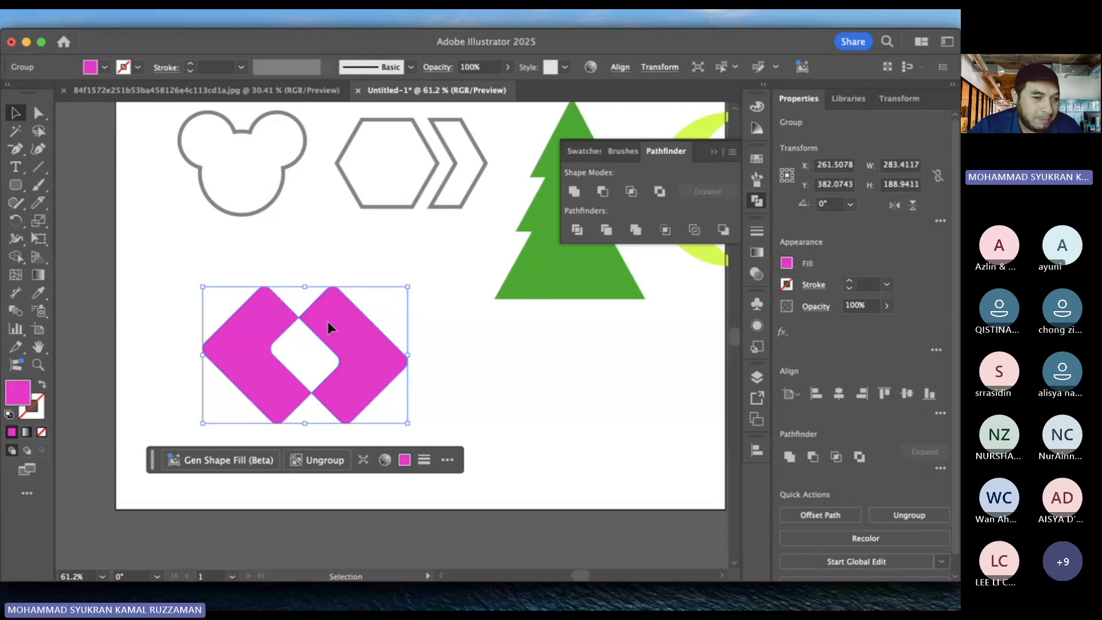
left_click_drag(329, 323, 335, 313)
left_click(432, 308)
left_click(358, 328)
key("Delete")
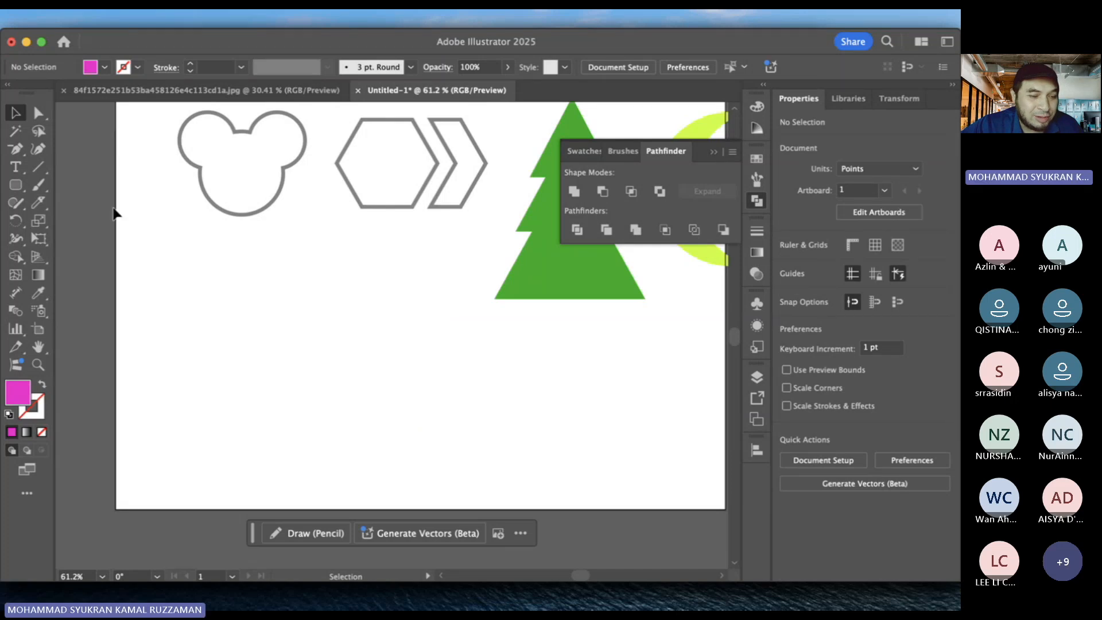
- Draw a magenta rectangle about 330 by 169 pt below the outlines, and a thin, slightly tilted bar crossing its upper part
left_click_drag(15, 185, 86, 184)
left_click_drag(186, 299, 425, 421)
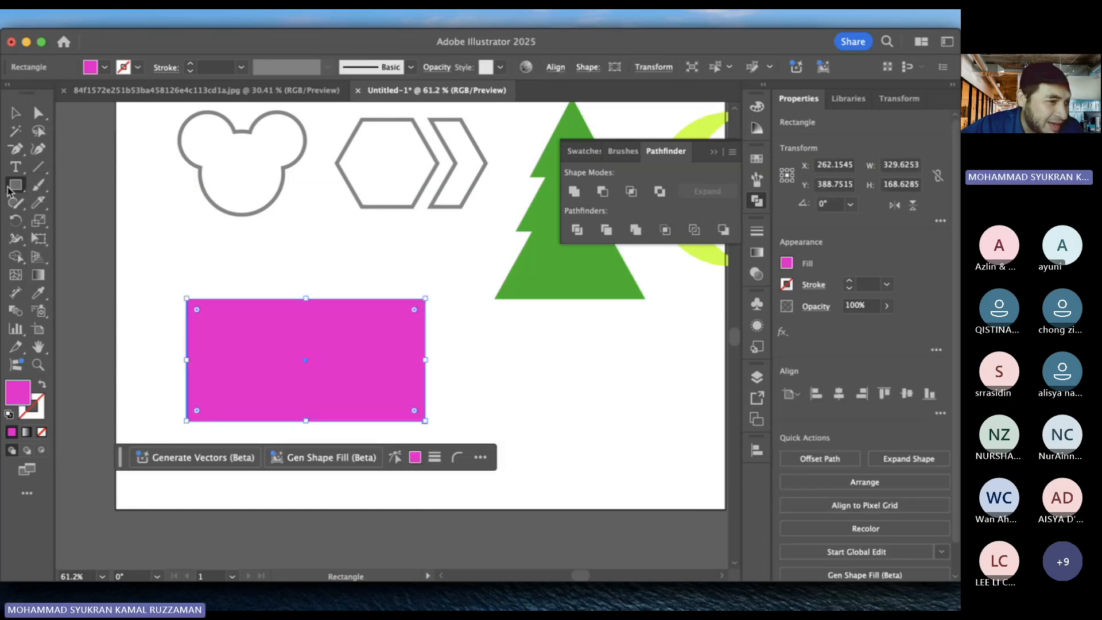
left_click_drag(10, 186, 152, 336)
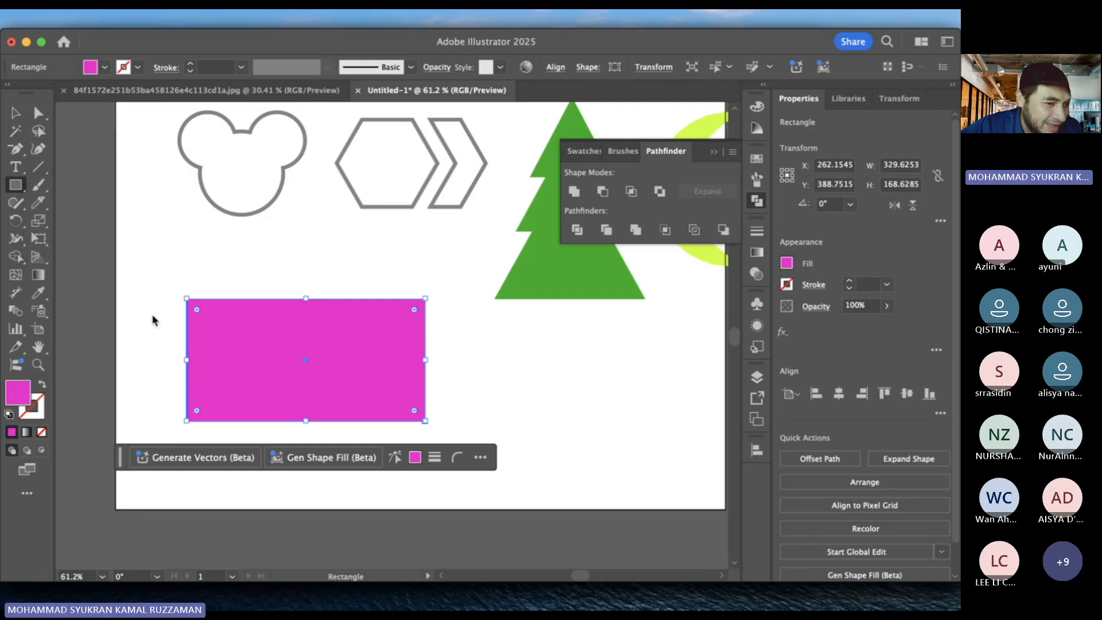
left_click_drag(163, 324, 507, 330)
left_click_drag(507, 332, 509, 340)
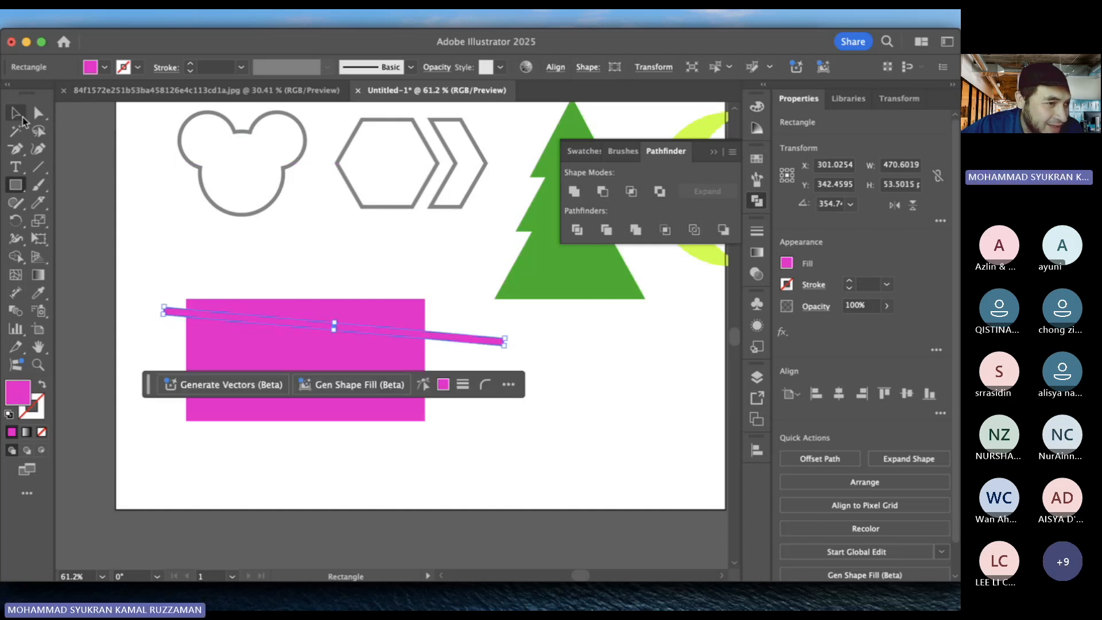
- Try Pathfinder Exclude on the magenta rectangle and the tilted bar, and undo it
key("v")
left_click_drag(172, 246, 294, 377)
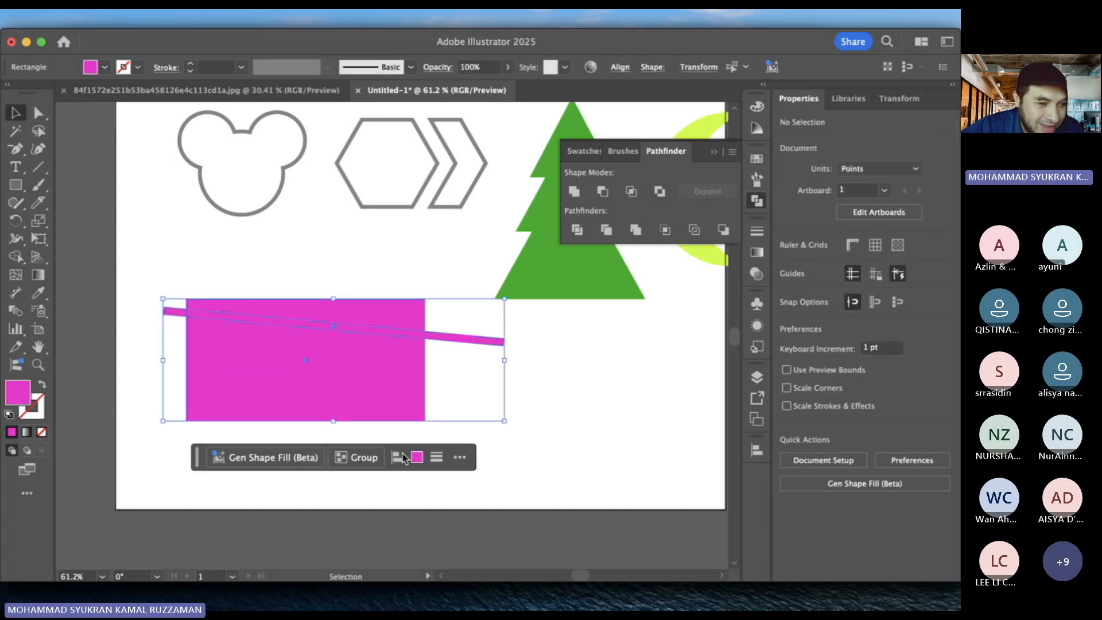
left_click(660, 194)
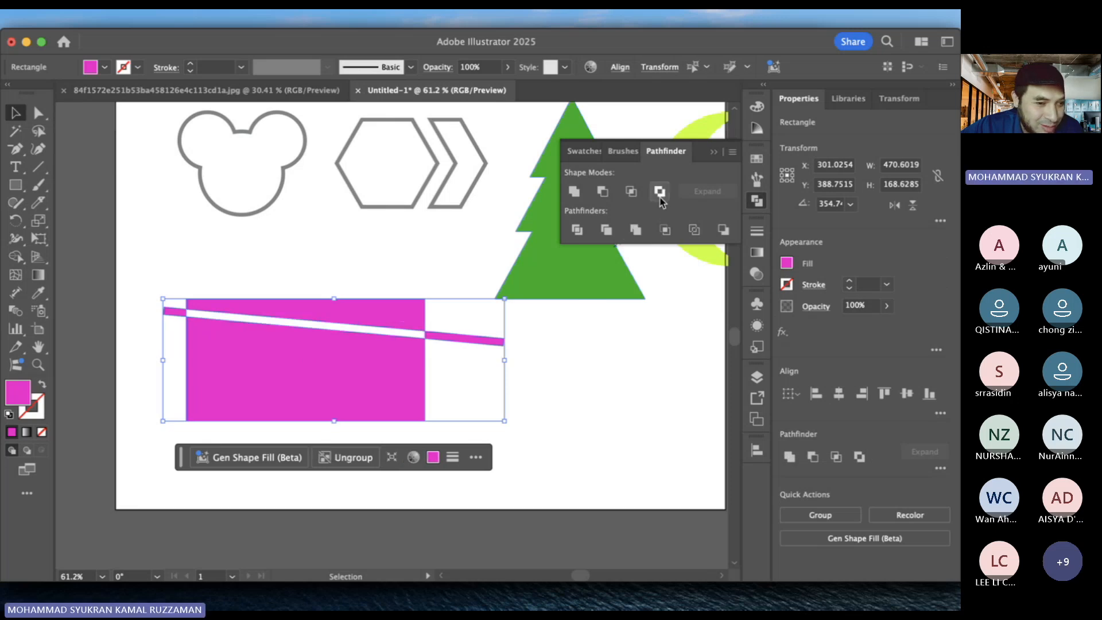
left_click(608, 375)
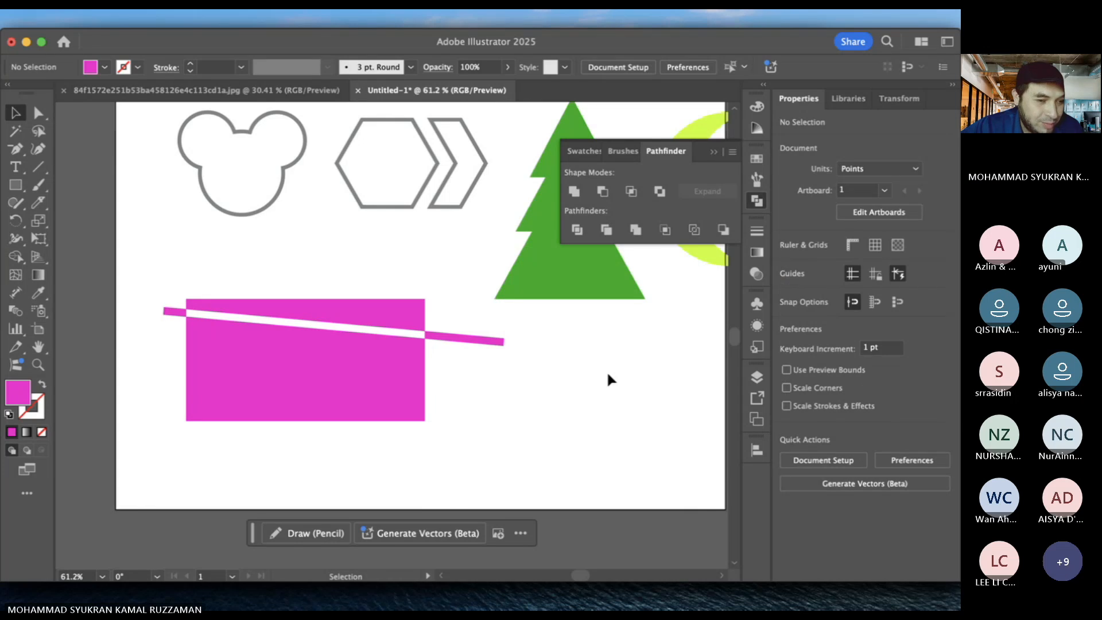
key("super+z")
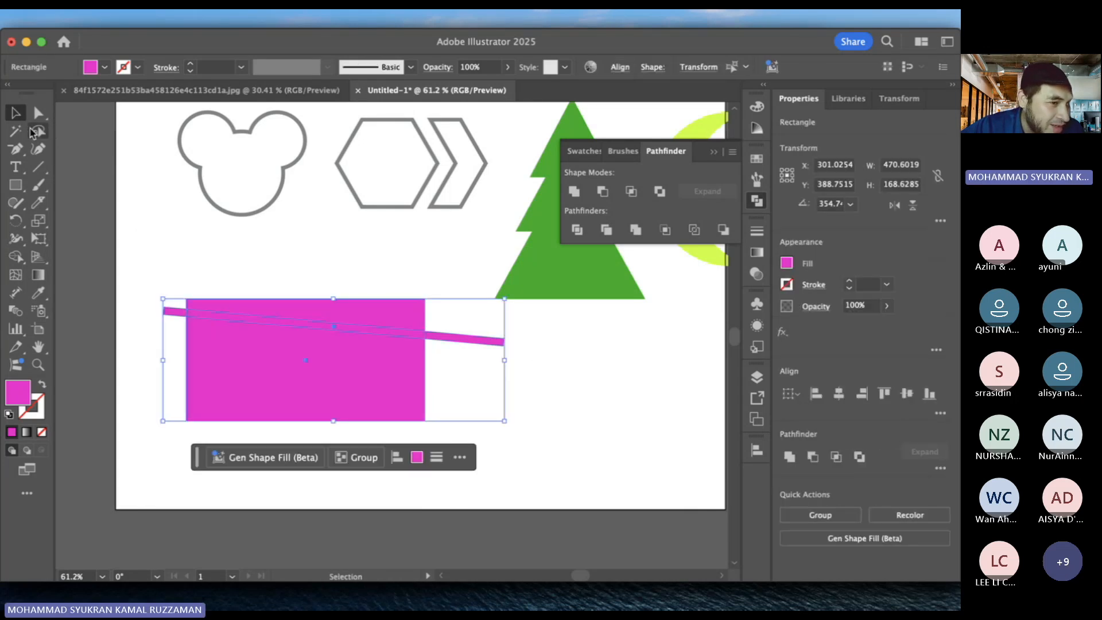
- Select the rectangle and tilted bar, and merge all segments along the bar into one piece with the Shape Builder tool
left_click_drag(155, 248, 339, 452)
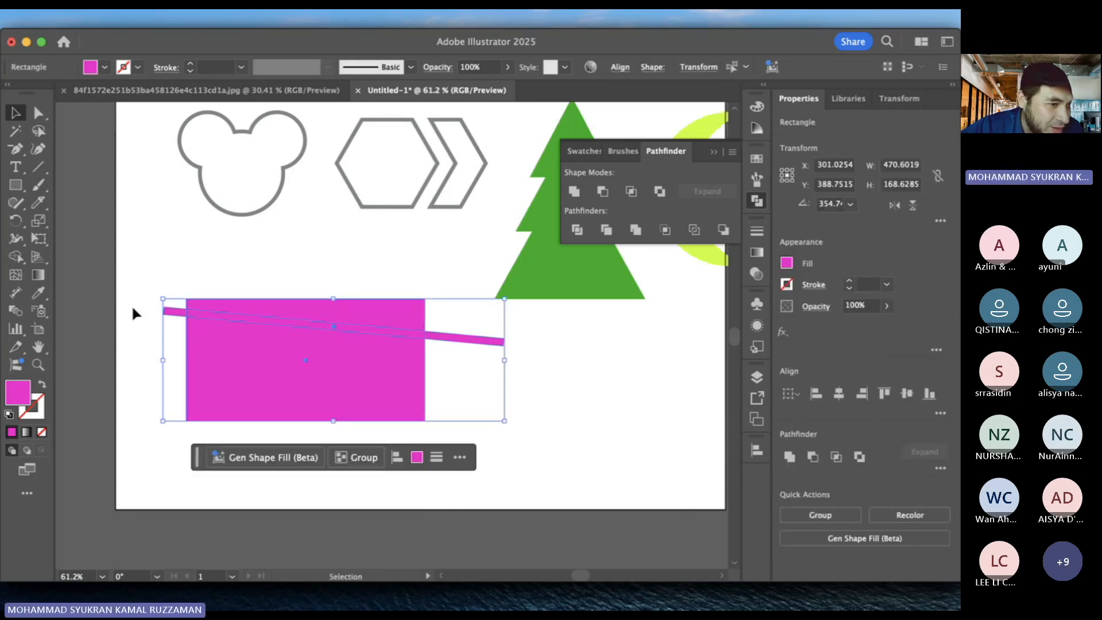
left_click(16, 238)
left_click(16, 275)
left_click(16, 257)
left_click(16, 258)
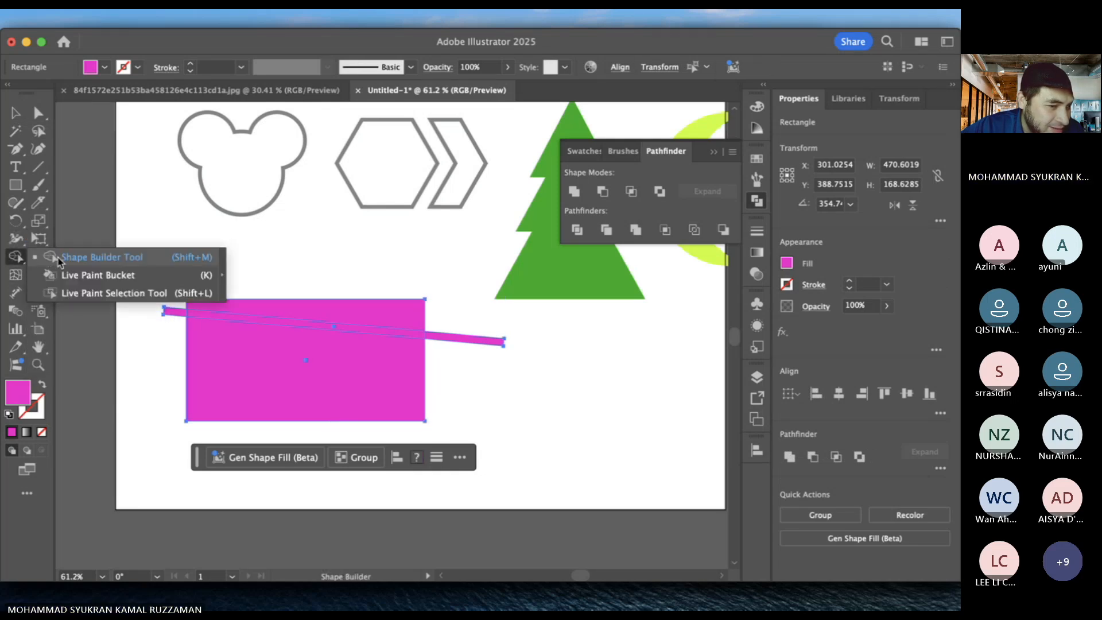
scroll(188, 319, "up", 3)
scroll(183, 322, "up", 2)
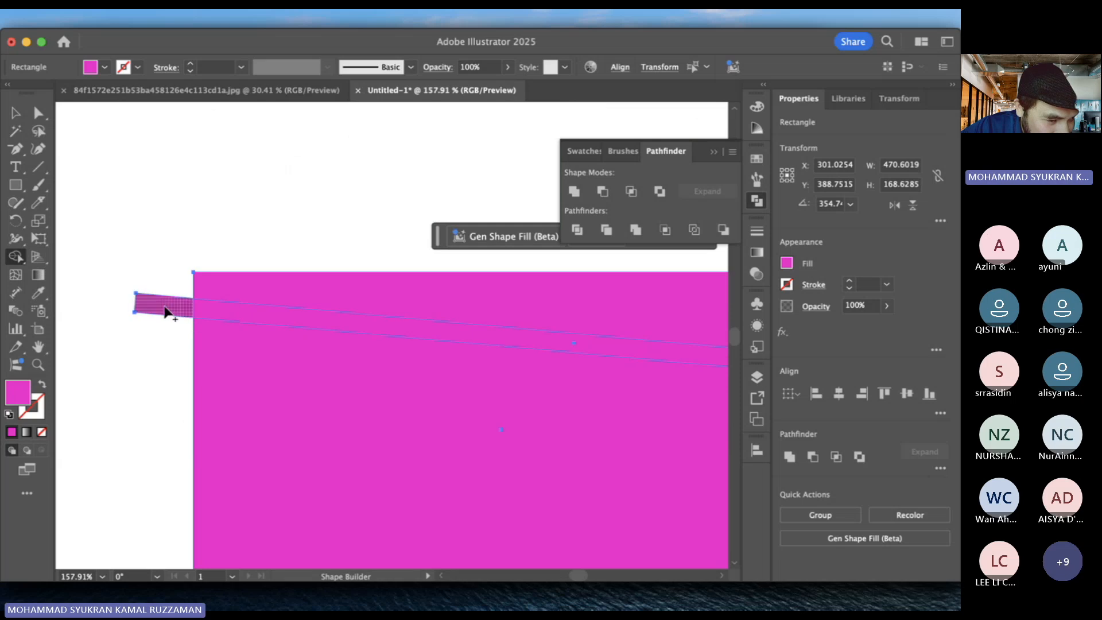
left_click(225, 313)
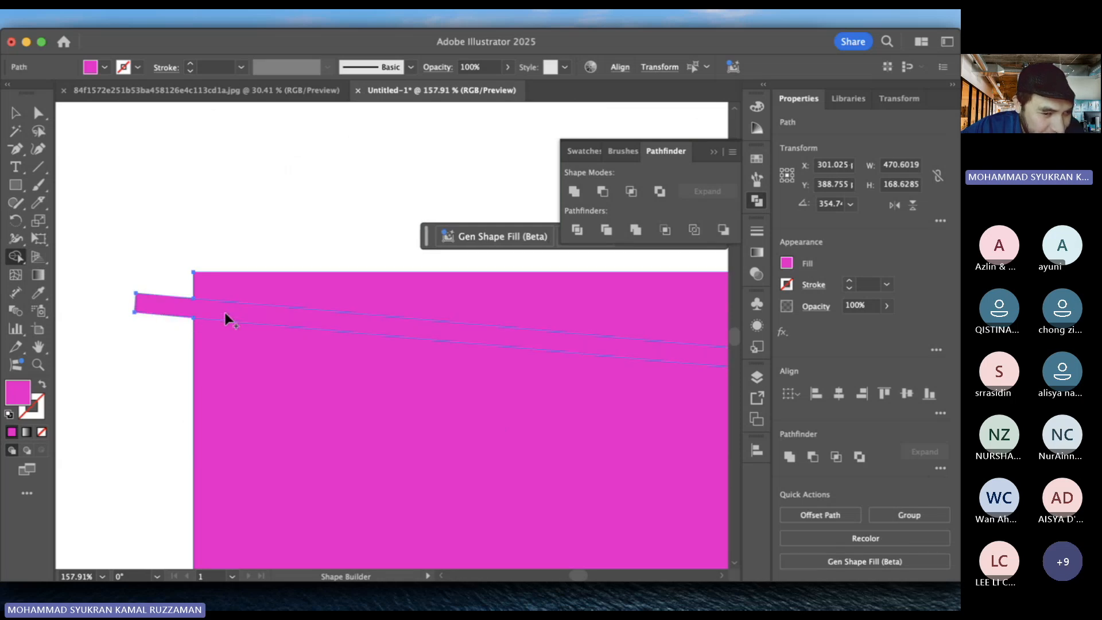
scroll(225, 313, "right", 10)
left_click_drag(438, 318, 539, 339)
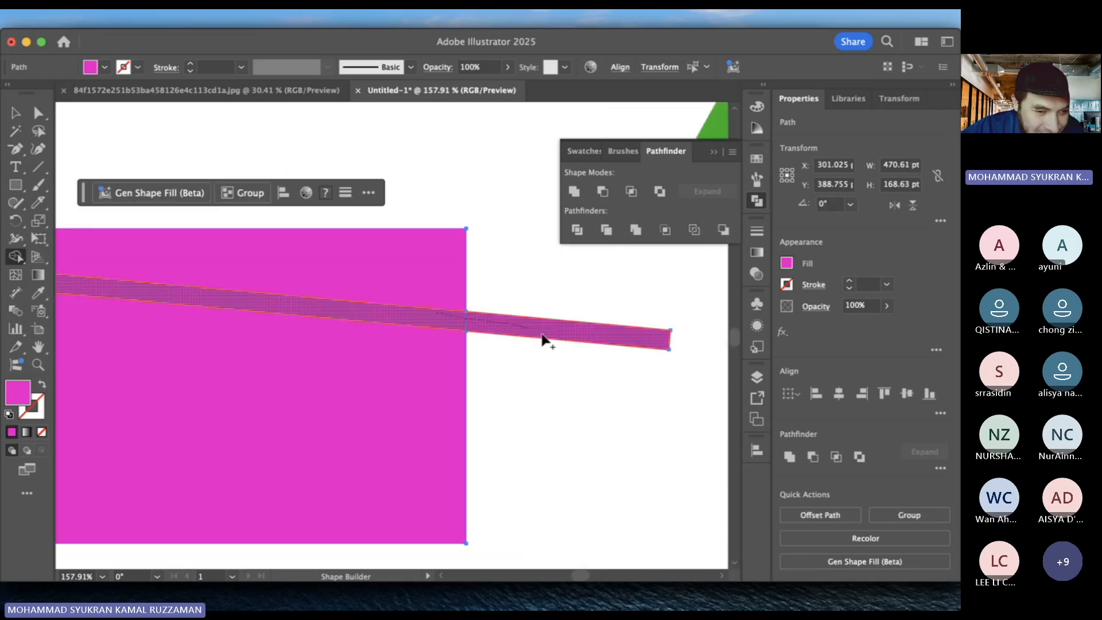
- Move the merged bar out of the magenta rectangle to the empty area just below it
scroll(539, 342, "down", 3)
key("v")
left_click(612, 379)
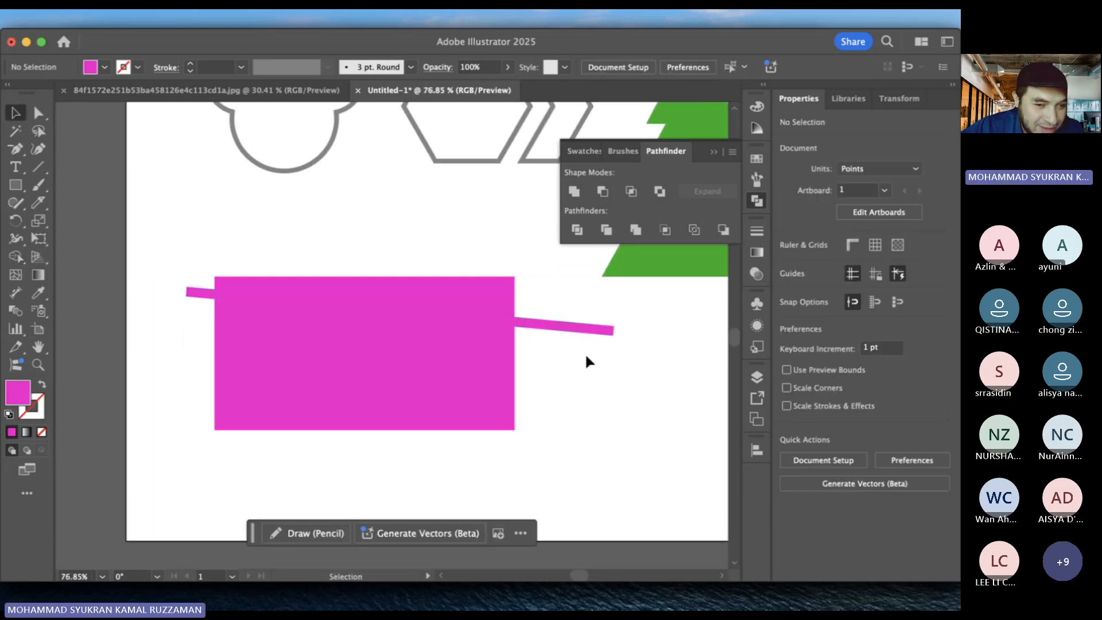
left_click_drag(573, 335, 517, 499)
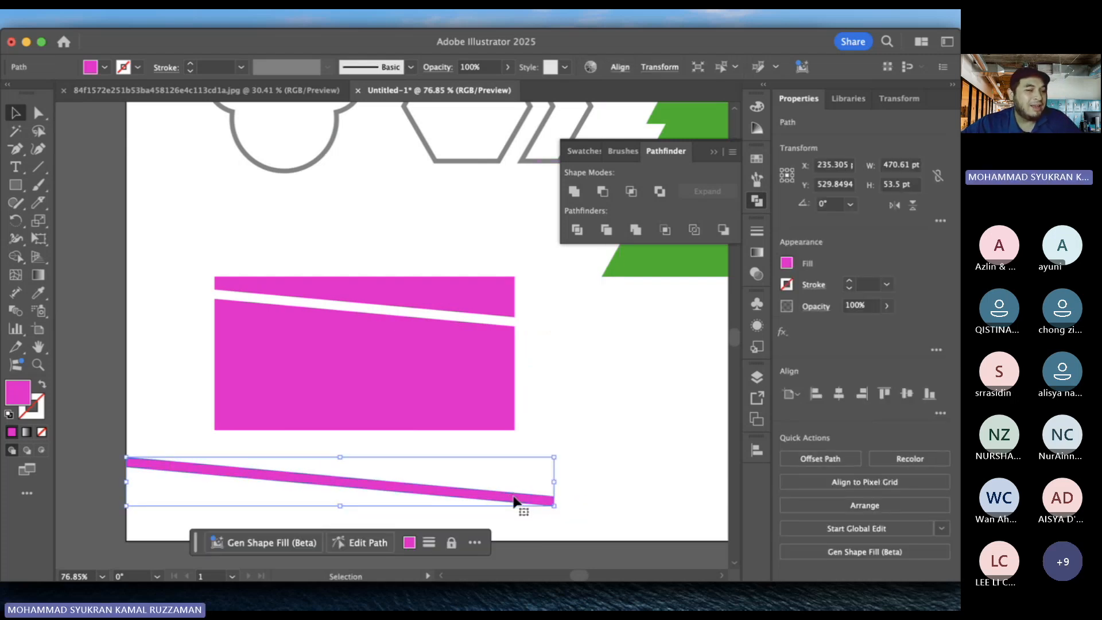
- Delete the split magenta rectangle pieces together with the separated bar
scroll(517, 500, "down", 2)
scroll(691, 342, "up", 2)
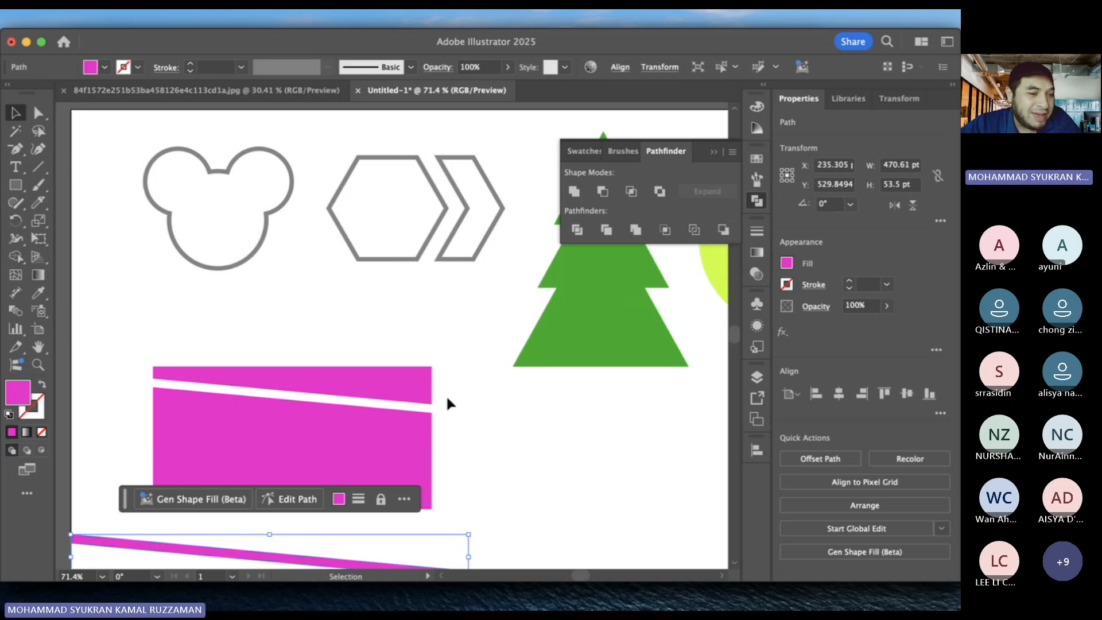
scroll(446, 395, "down", 2)
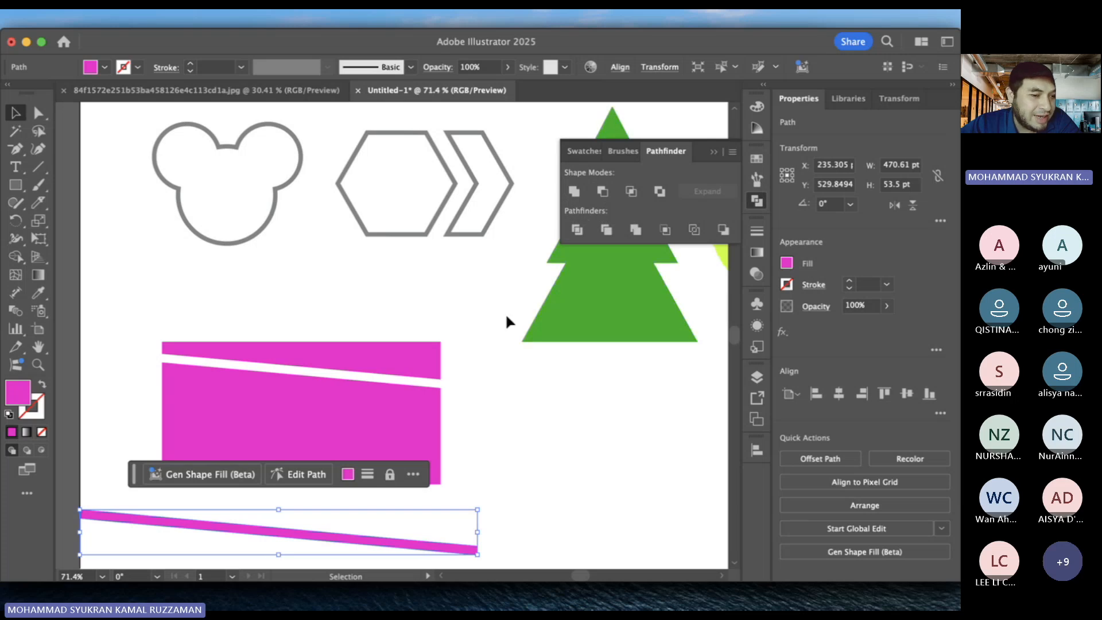
left_click(97, 430)
scroll(97, 431, "down", 2)
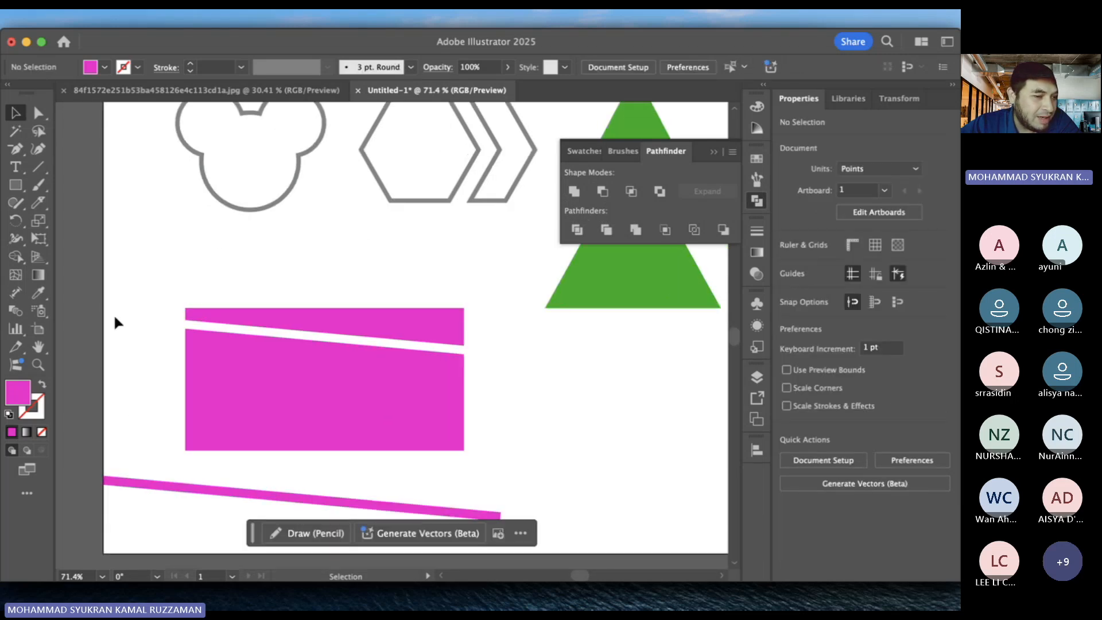
left_click_drag(114, 314, 301, 516)
key("Delete")
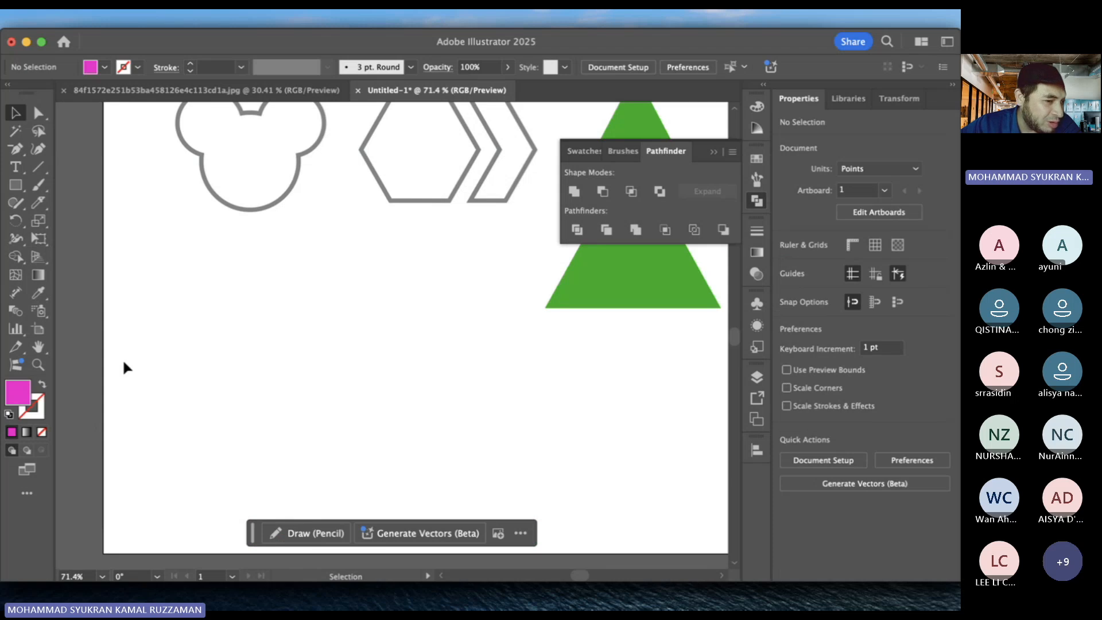
- Swap fill and stroke to get a magenta outline without fill, and draw a circle about 171 pt in diameter
left_click(41, 385)
left_click(17, 203)
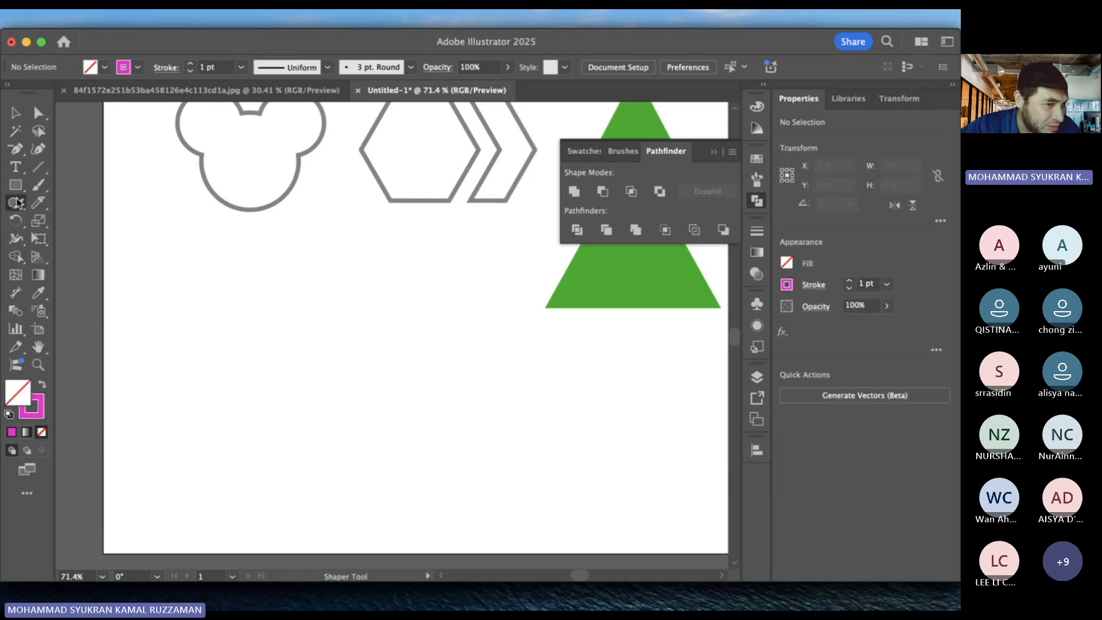
left_click(18, 203)
left_click(14, 185)
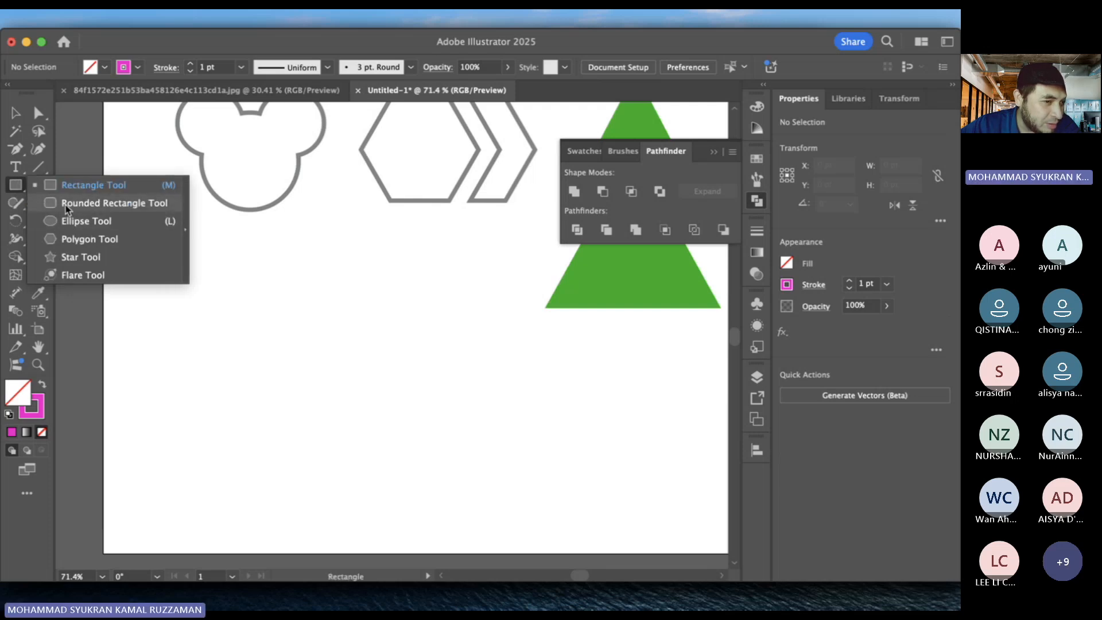
left_click(68, 224)
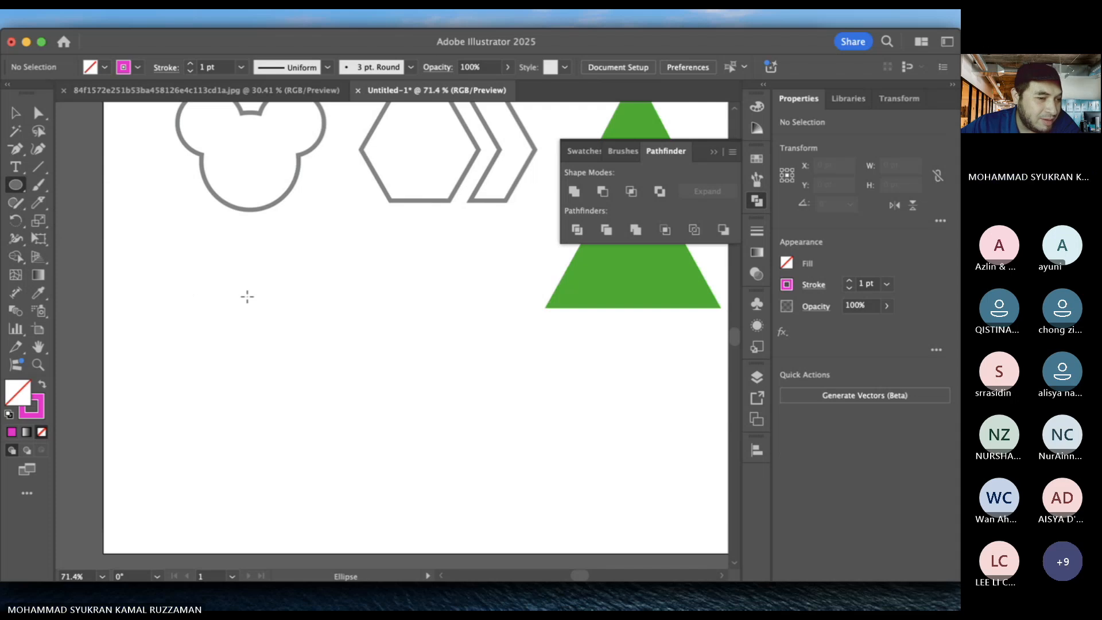
left_click_drag(215, 293, 356, 440)
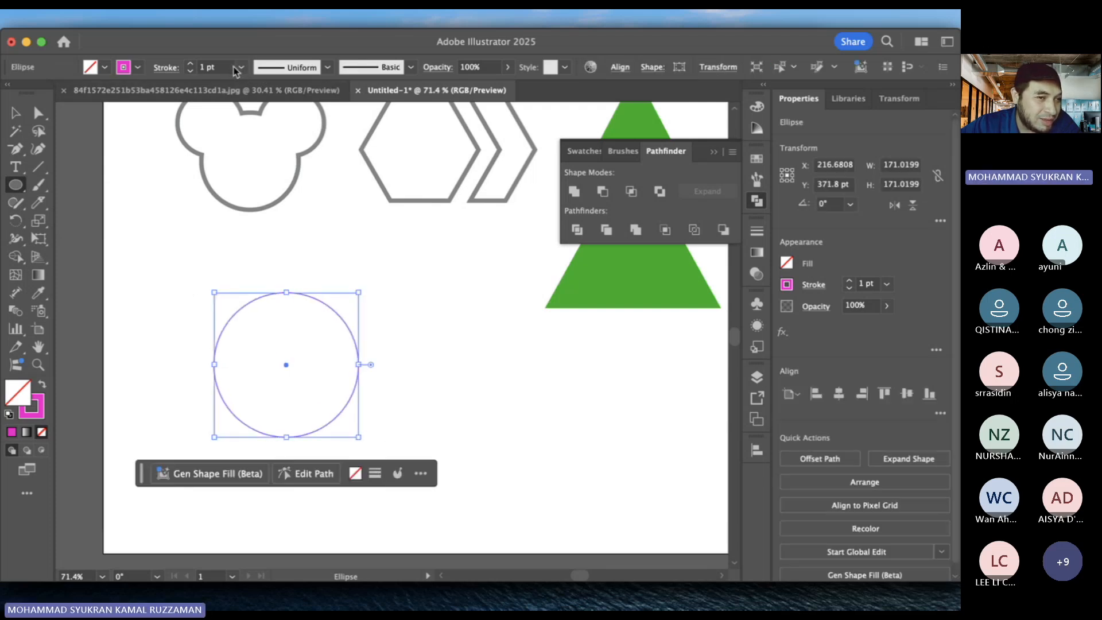
- Set the circle's stroke to 7 pt and place a duplicate about 94 pt to its right, overlapping the original
left_click(242, 68)
left_click(263, 232)
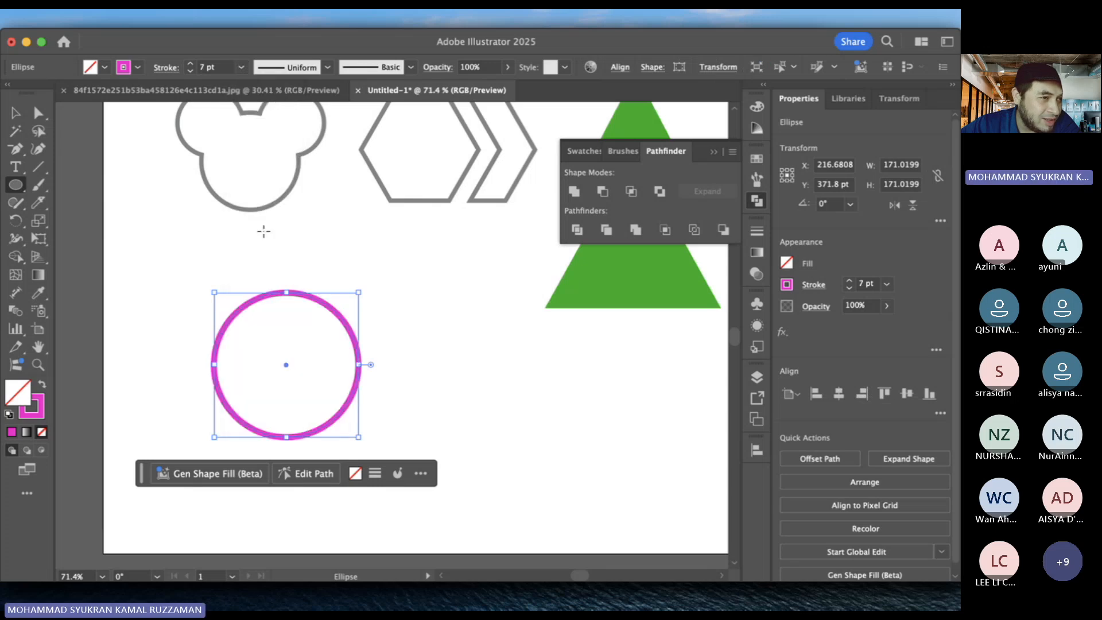
key("v")
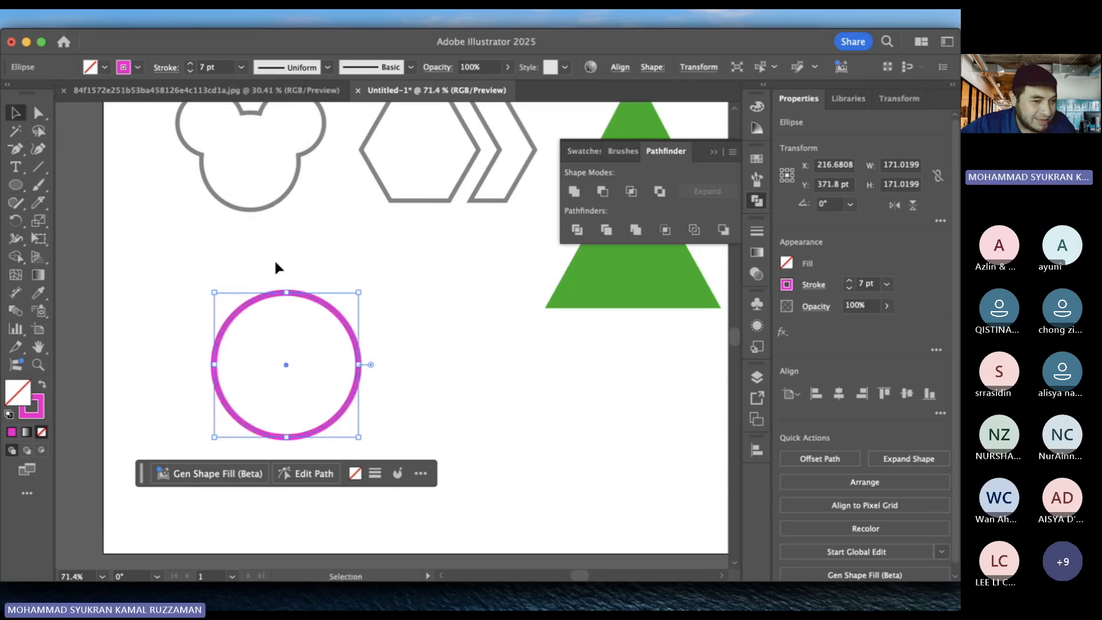
left_click_drag(359, 410, 424, 413)
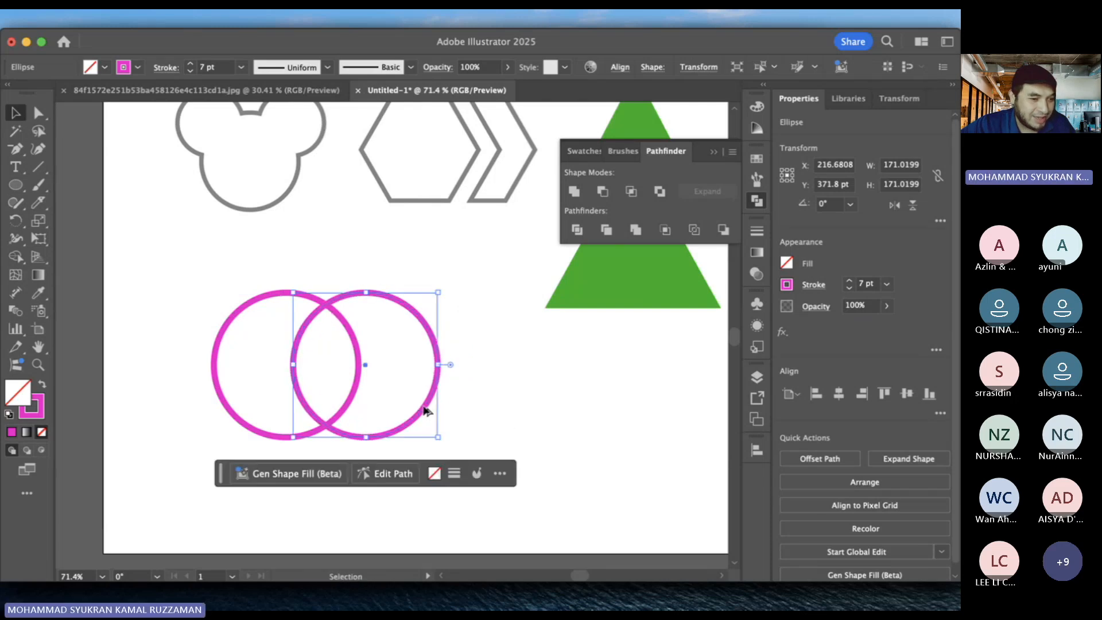
left_click(527, 400)
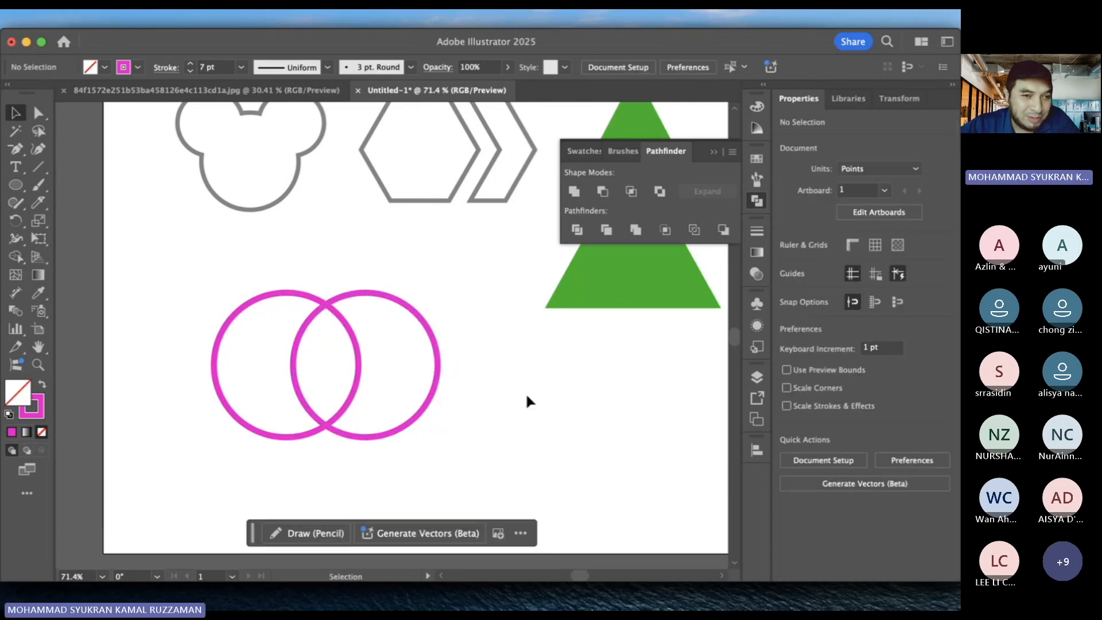
- Split the two overlapping circles with Pathfinder Divide, shift the result slightly down, and ungroup the pieces
left_click_drag(156, 344, 450, 454)
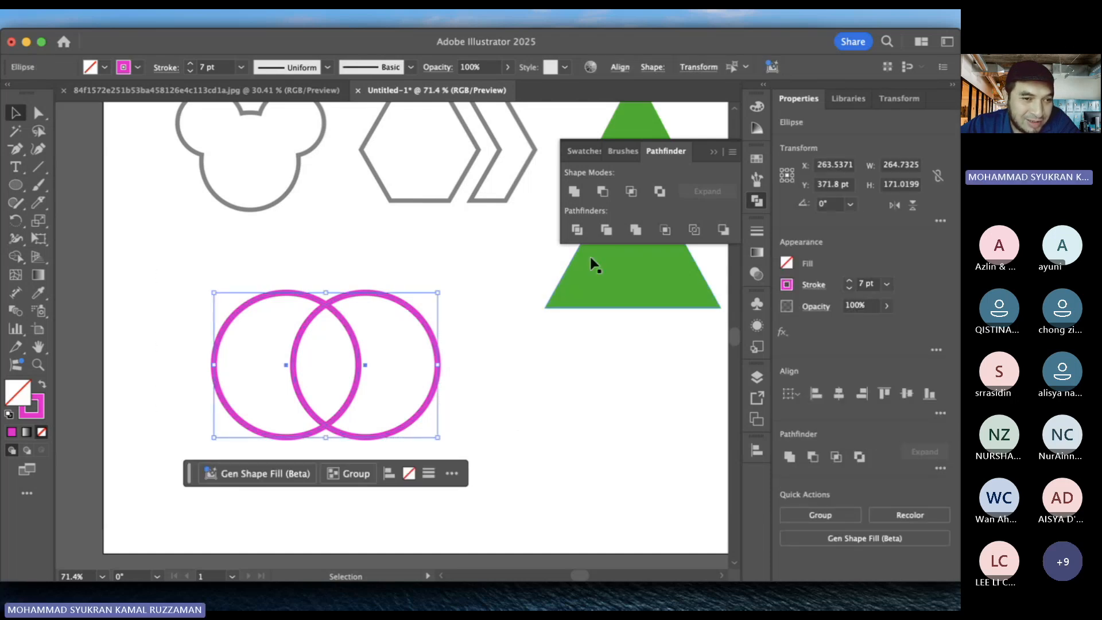
left_click(576, 231)
left_click(482, 392)
mouse_move(435, 405)
left_mouse_down()
mouse_move(500, 408)
mouse_move(432, 417)
left_mouse_up()
left_click(457, 402)
left_click(432, 401)
right_click(432, 398)
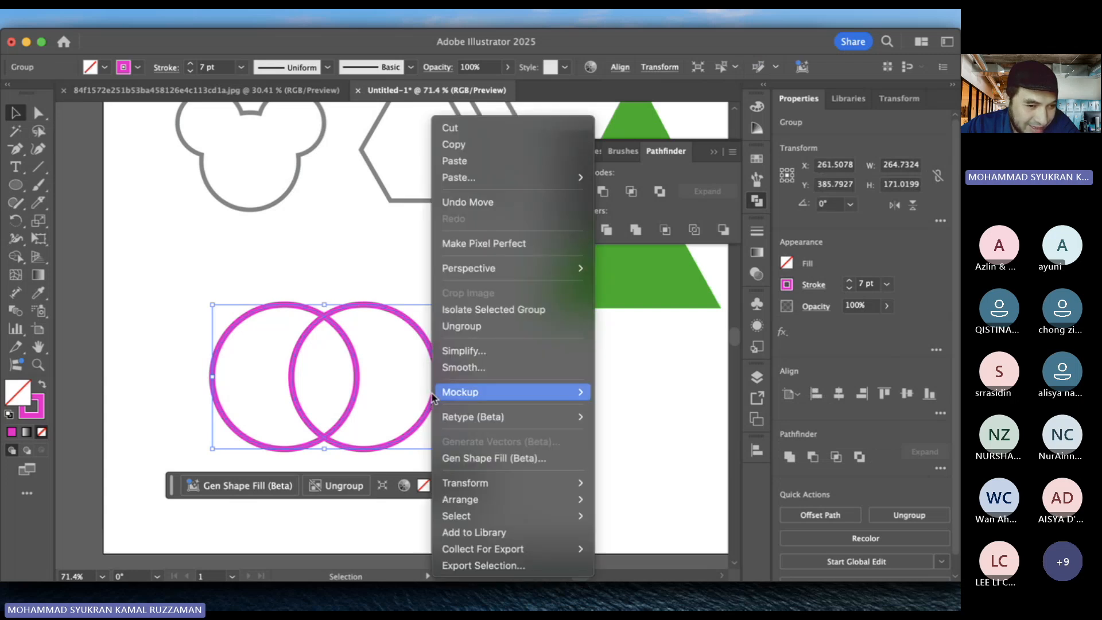
left_click(460, 326)
- Try pulling the right crescent and the middle lens away from the divided circles, and undo the moves
left_click(414, 300)
left_click_drag(422, 319, 450, 308)
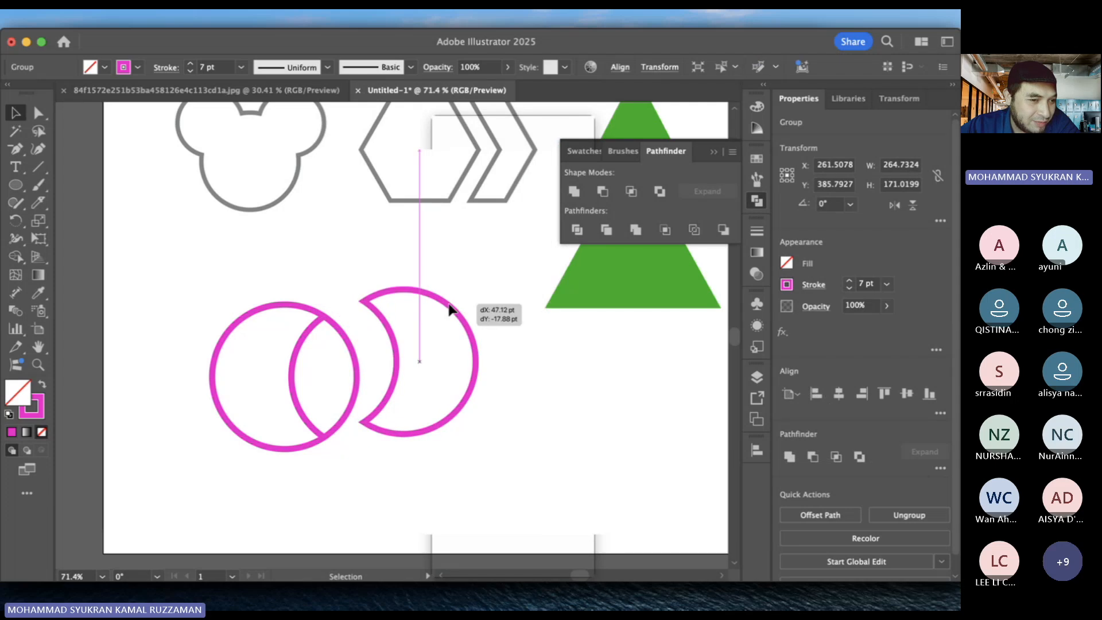
left_click(271, 351)
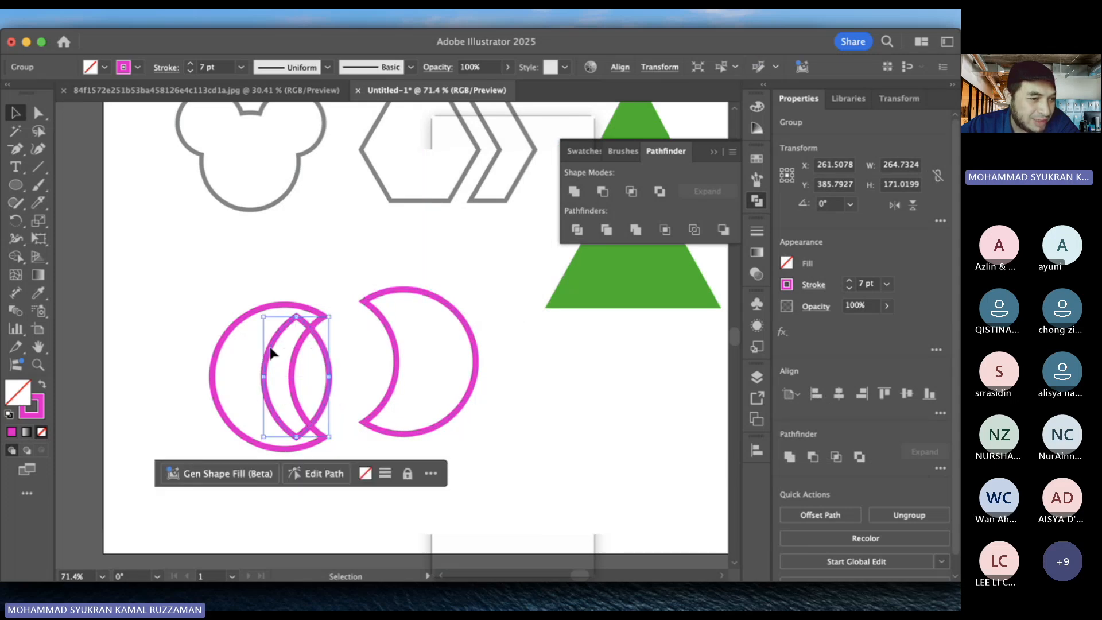
left_click_drag(271, 352, 319, 363)
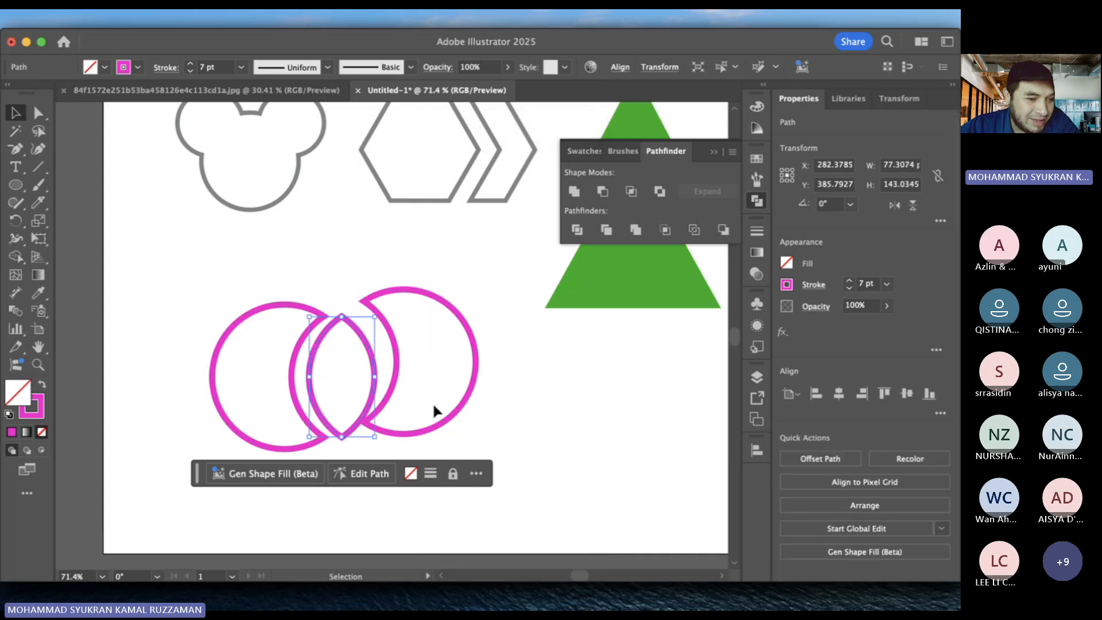
left_click(460, 441)
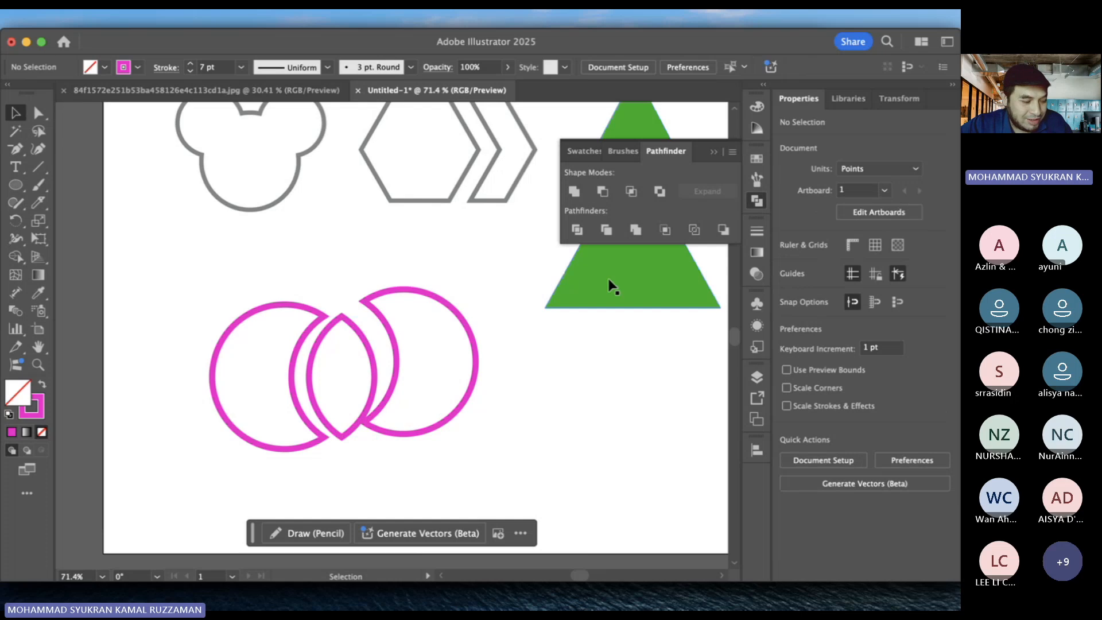
key("super+z")
key("super+z")
key("super+z")
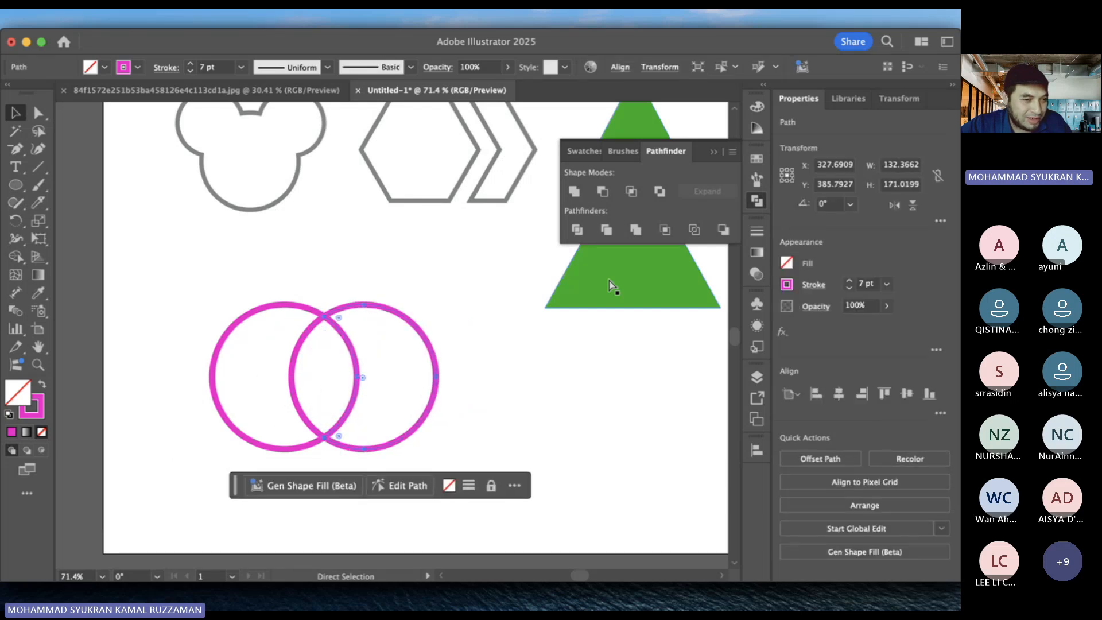
- Undo the ungrouping of the divided circles and try Pathfinder Trim on the outlined group
key("super+z")
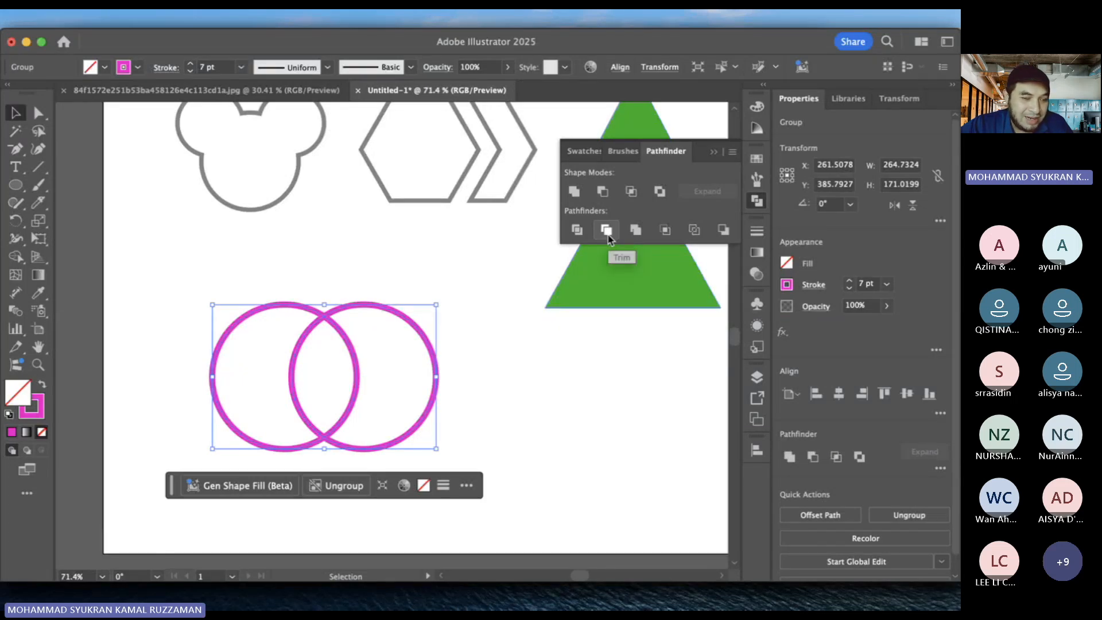
left_click(608, 235)
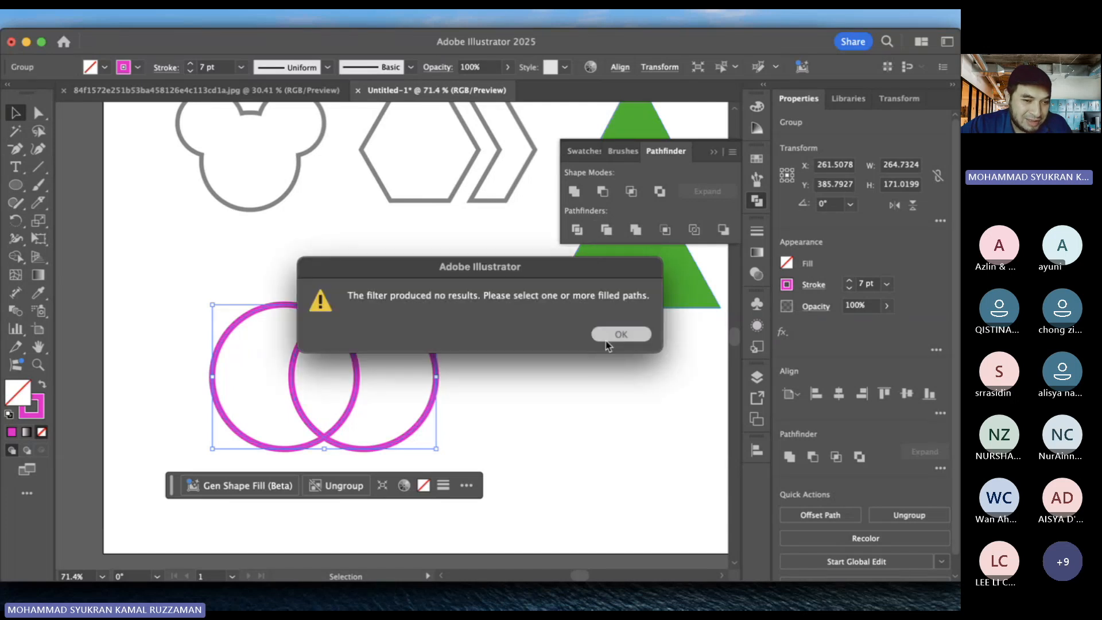
left_click(619, 335)
left_click(532, 401)
left_click_drag(446, 408, 447, 410)
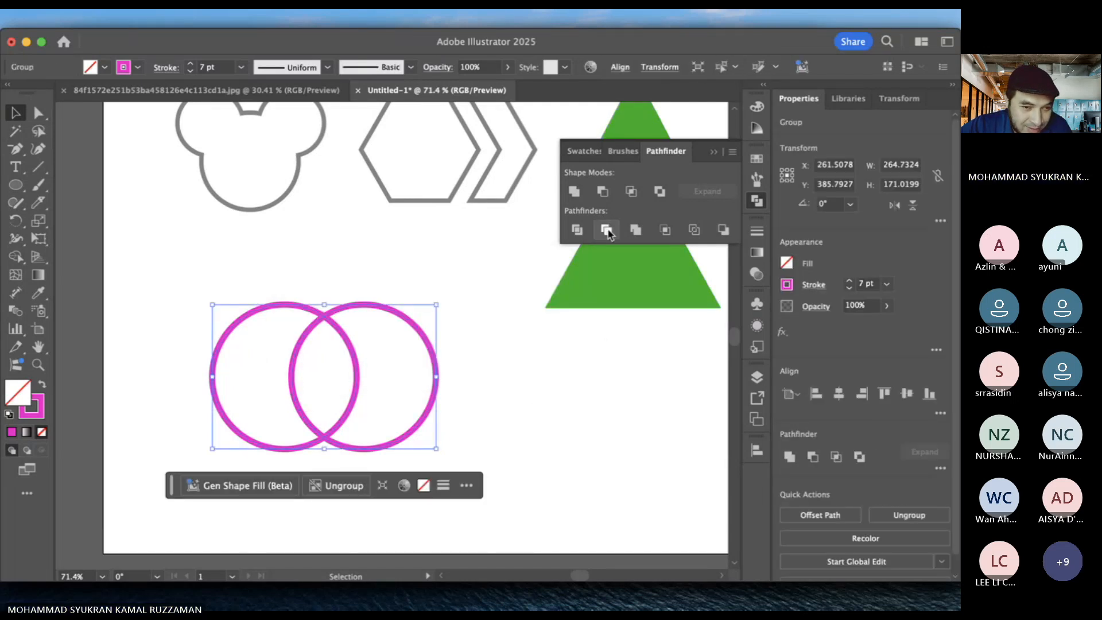
left_click(444, 352)
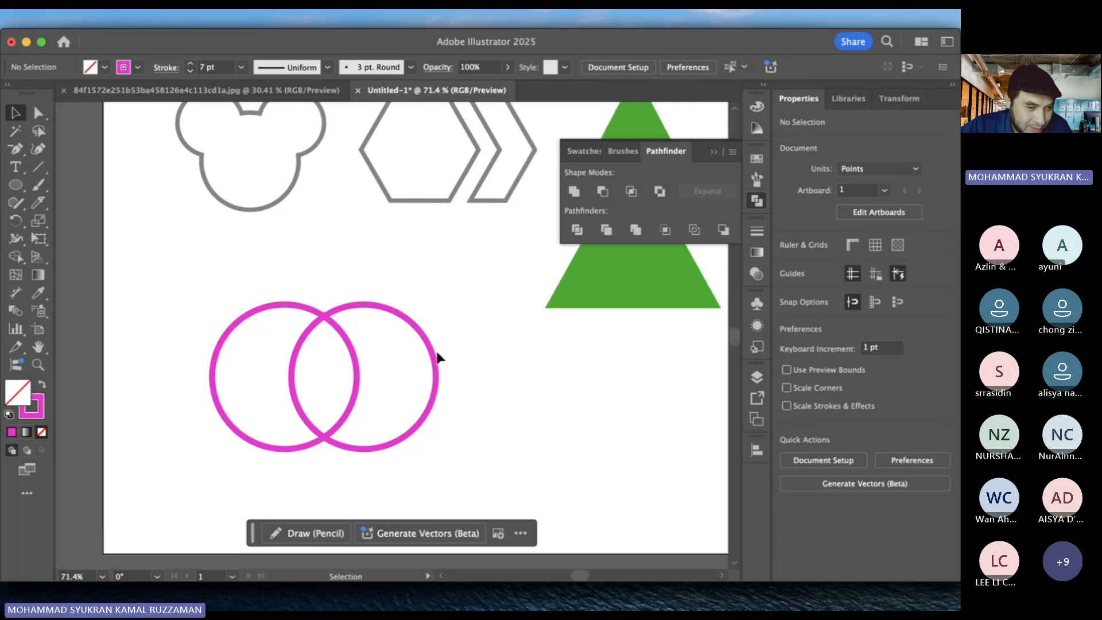
- Try moving the divided group up and to the left, and undo back to the two original overlapping circles
left_click(438, 357)
left_click_drag(437, 357, 402, 347)
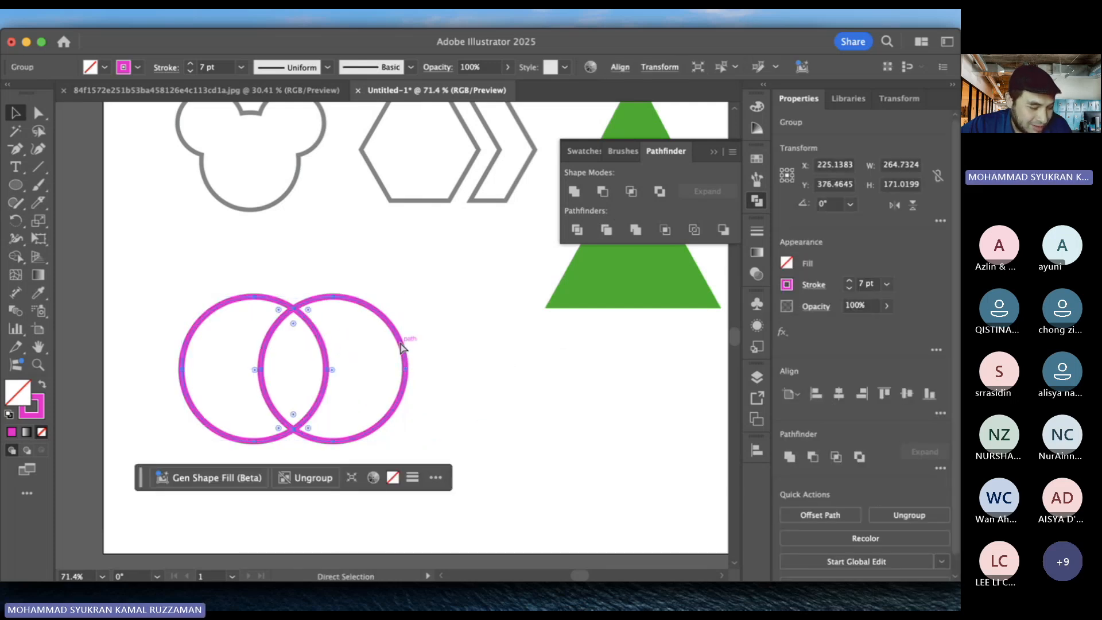
key("super+z")
key("super+z")
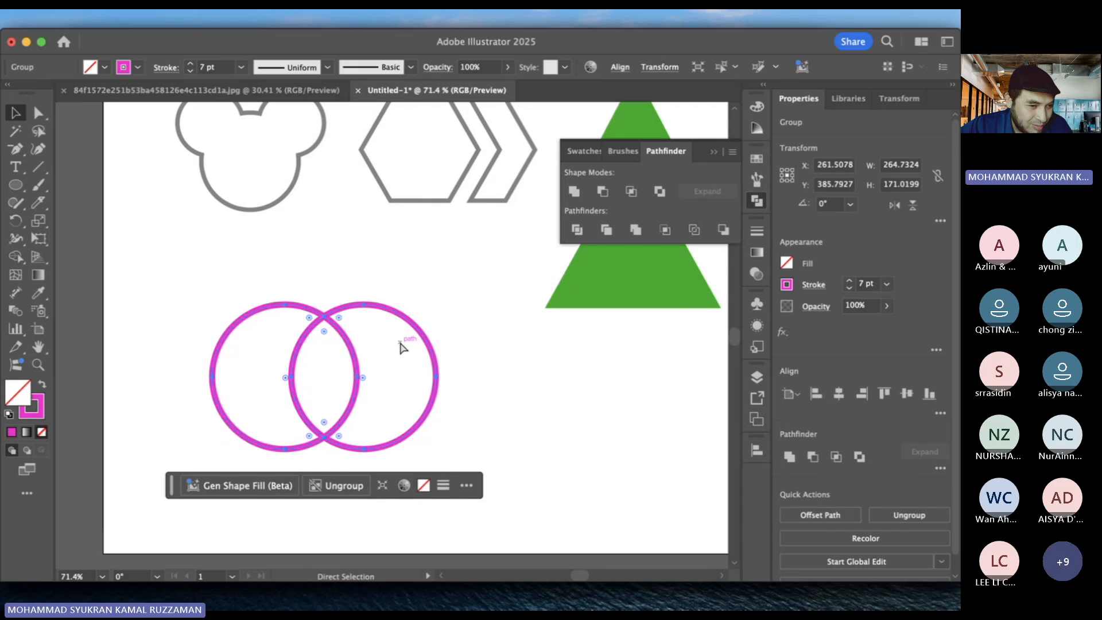
key("super+z")
key("super+z")
key("super+z")
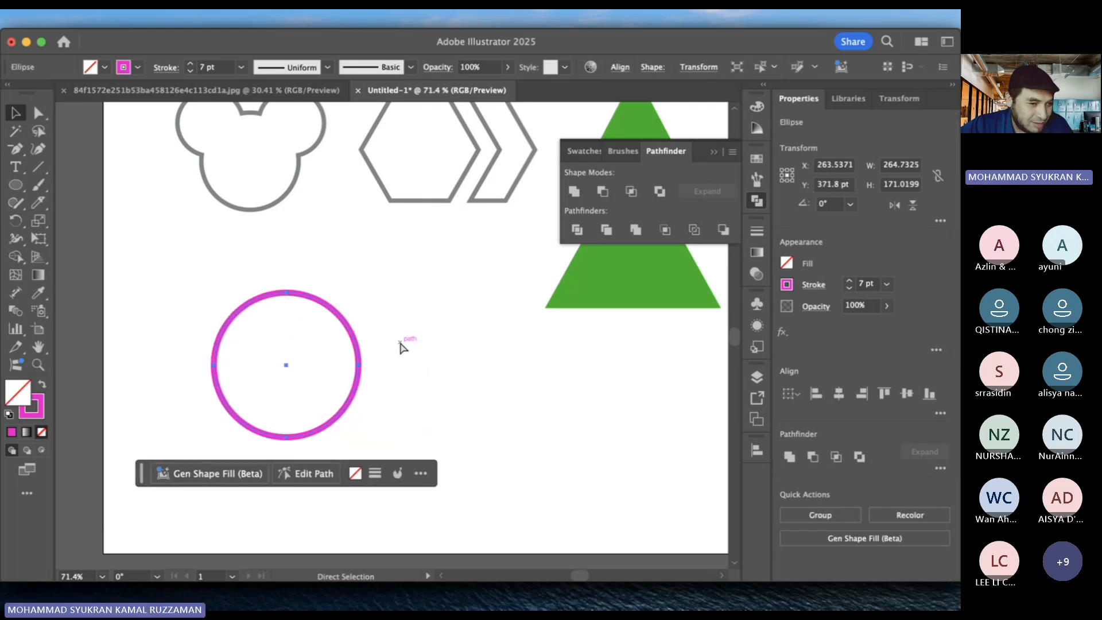
key("super+shift+z")
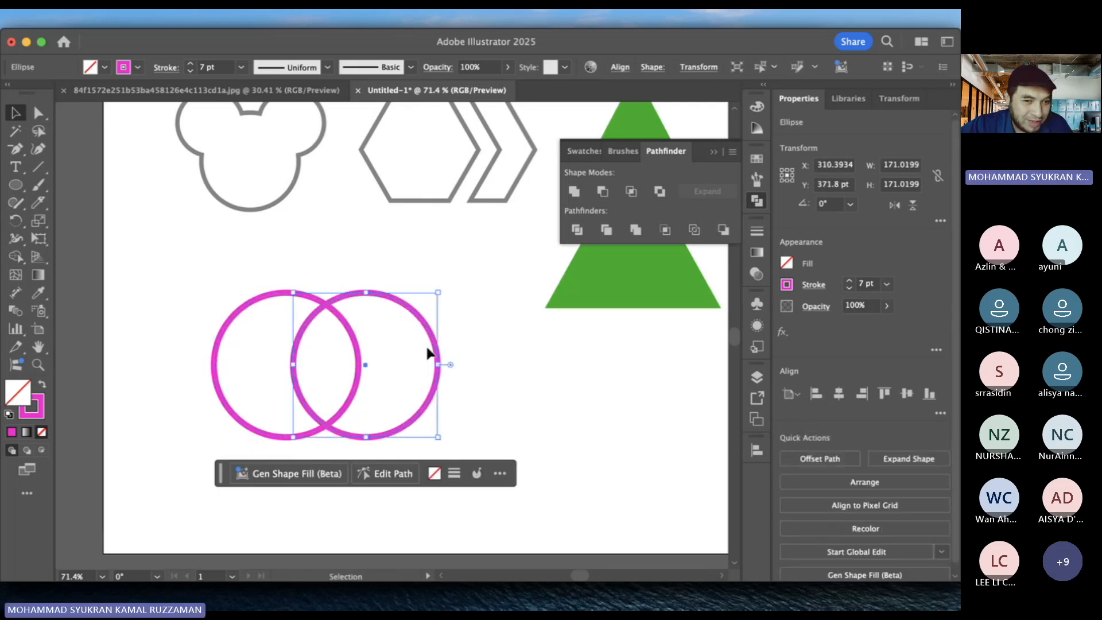
- Try Pathfinder Trim on the two outlined magenta circles
left_click(289, 250)
left_click_drag(208, 270, 496, 351)
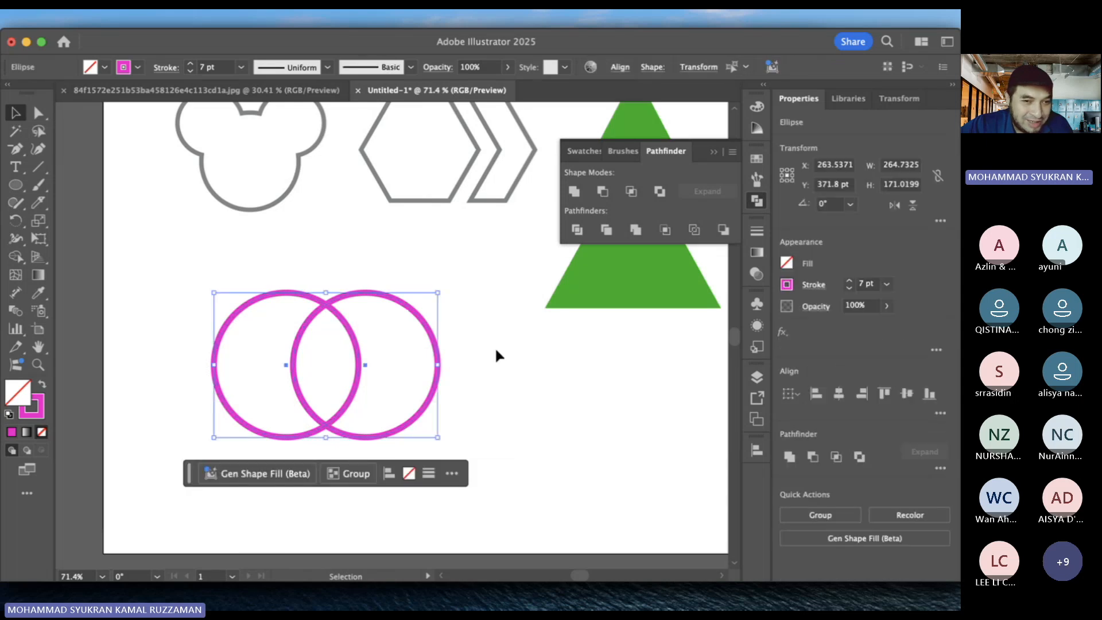
left_click(607, 230)
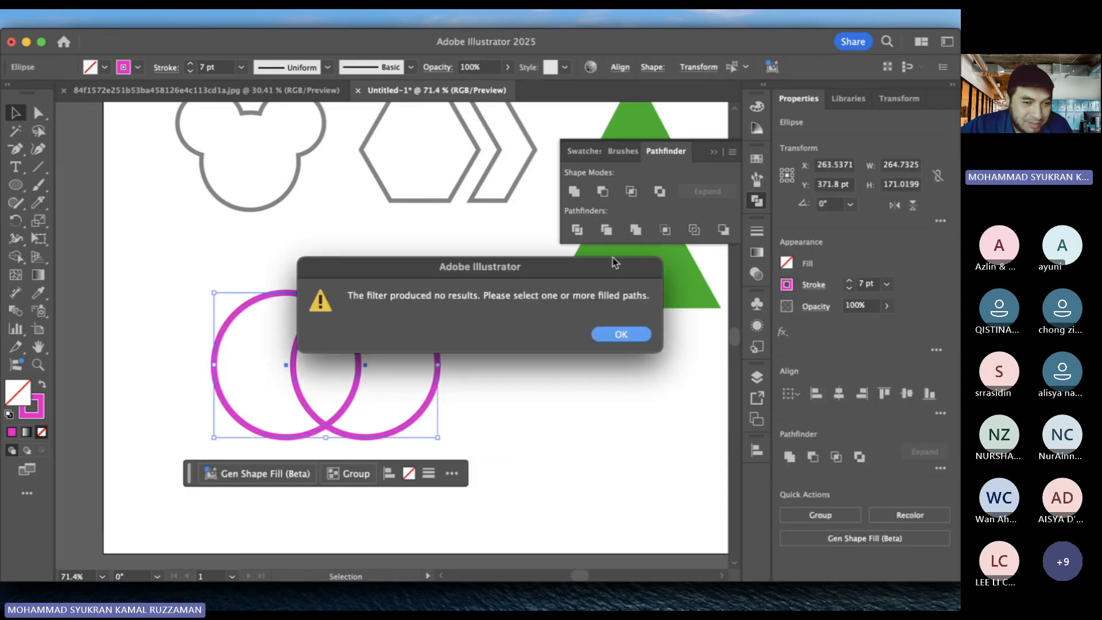
left_click(628, 334)
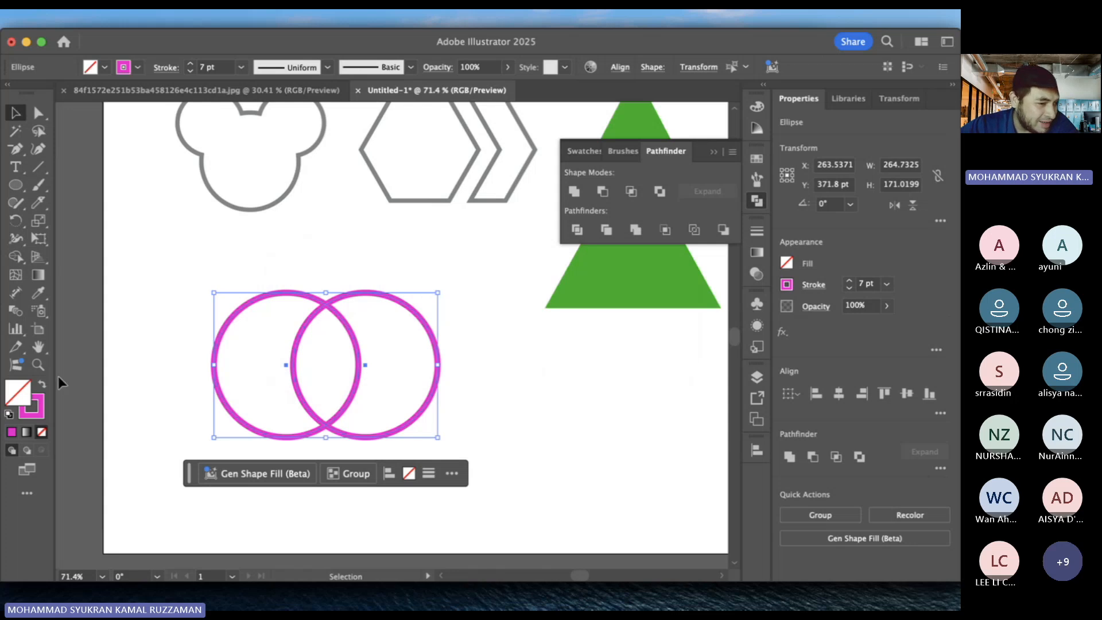
- Swap the stroke and fill of both circles to get solid magenta shapes, and apply Pathfinder Trim to them
left_click(42, 386)
left_click(184, 278)
left_click_drag(219, 287, 414, 426)
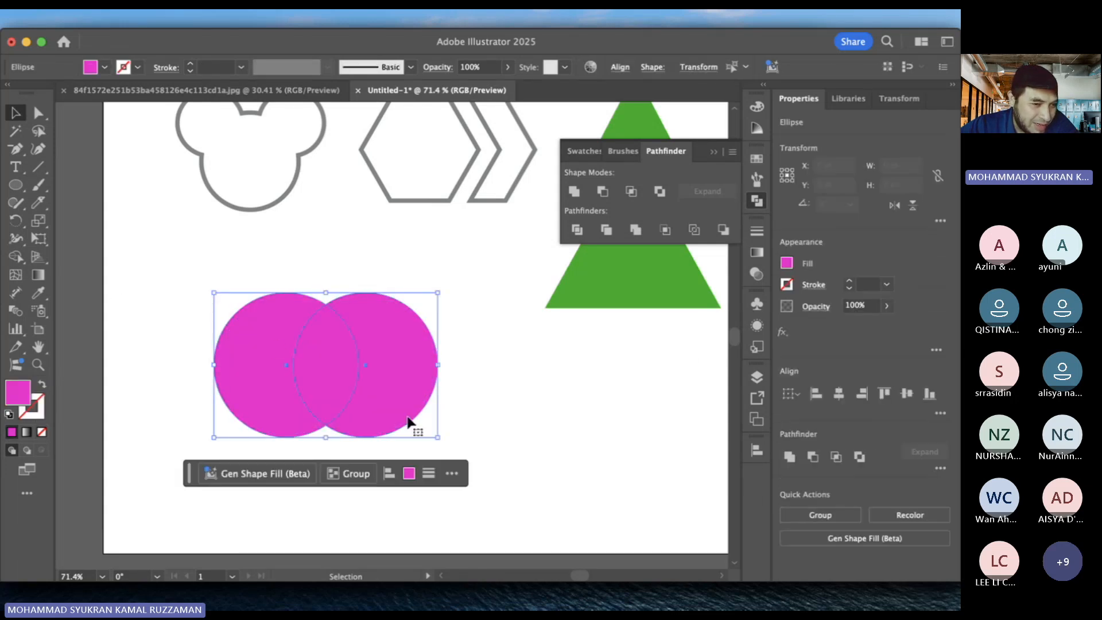
left_click(607, 233)
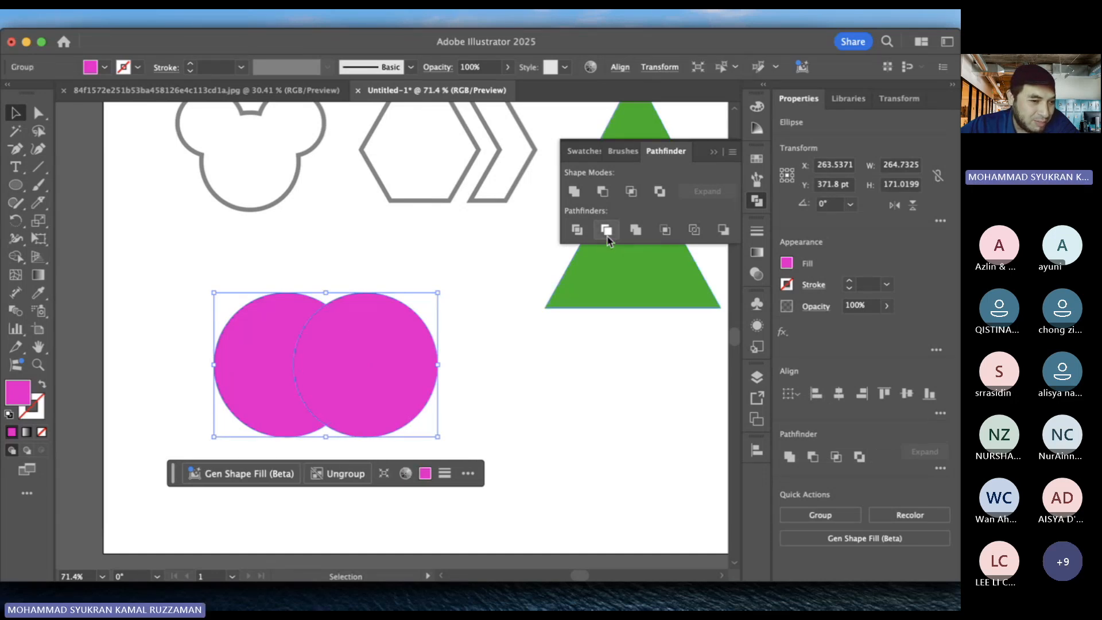
- Move the trimmed circles about 48 pt to the right and ungroup them
left_click(526, 374)
left_click_drag(408, 376, 451, 376)
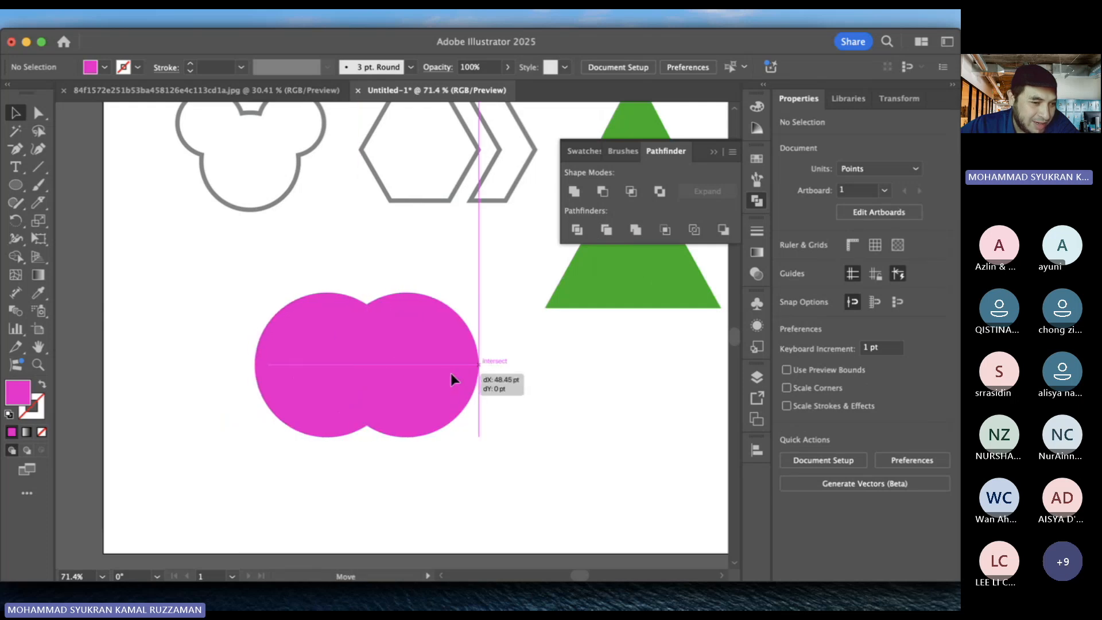
right_click(419, 386)
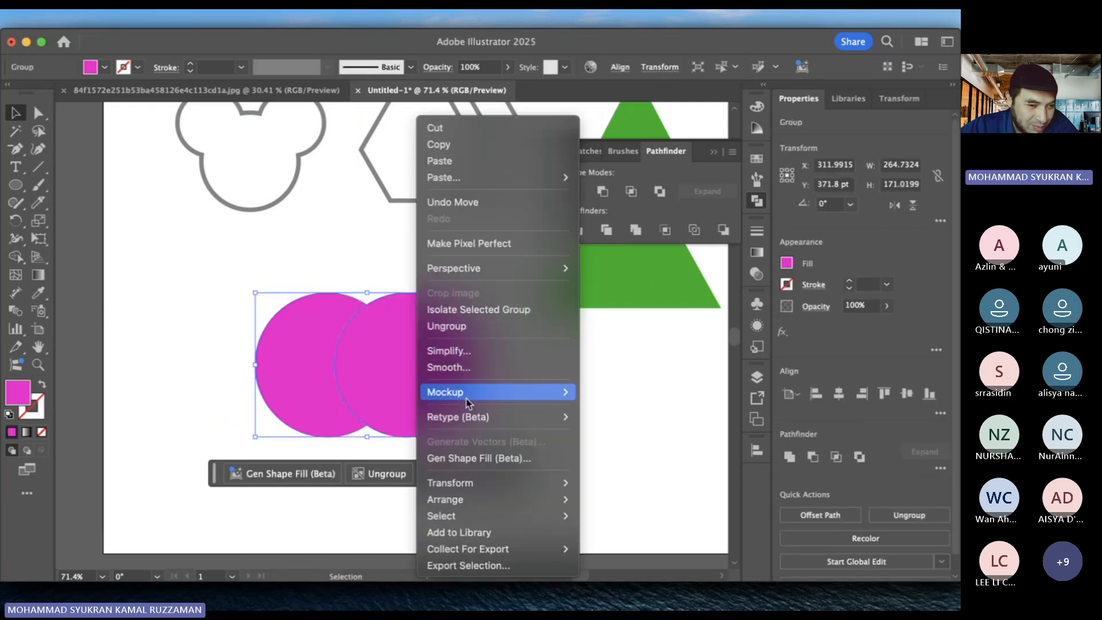
left_click(482, 332)
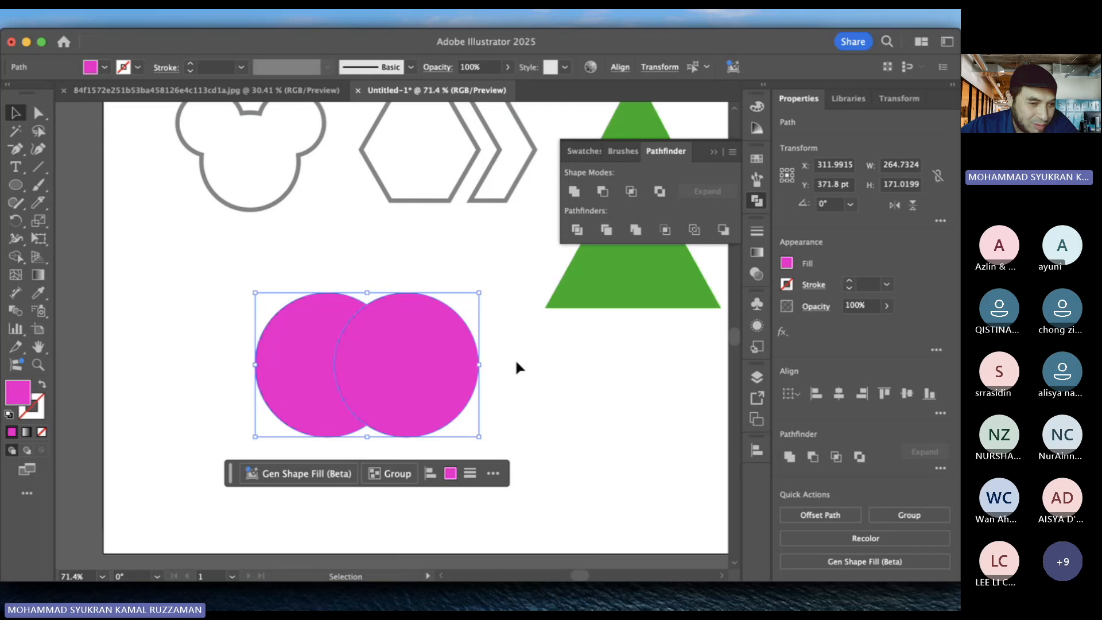
- Pull the left crescent away from the full circle to separate the trimmed pieces
left_click(515, 360)
left_click_drag(413, 361, 432, 362)
left_click_drag(271, 357, 217, 357)
left_click_drag(399, 357, 352, 352)
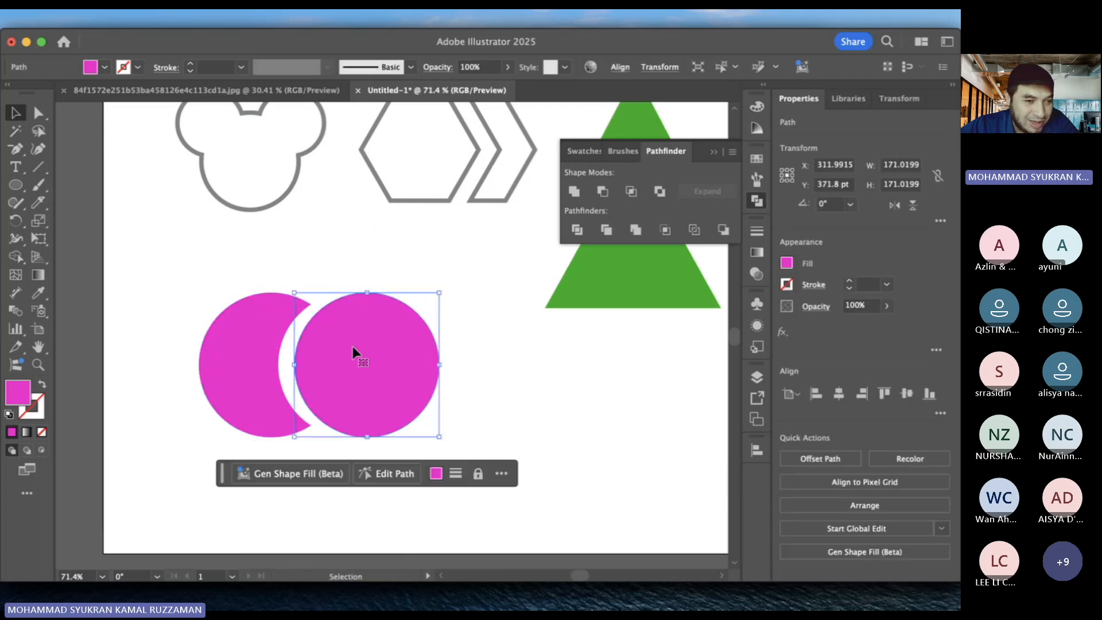
left_click(480, 295)
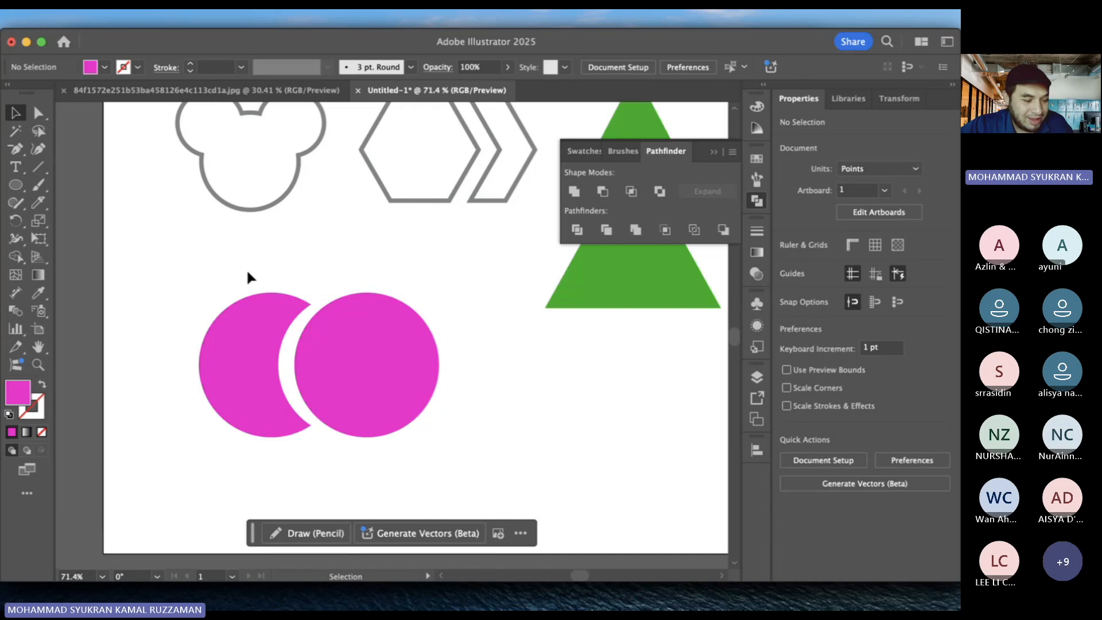
- Undo the piece moves, the ungrouping and the Trim, back to the two overlapping filled circles
key("super+z")
key("super+z")
key("super+z")
key("super+z")
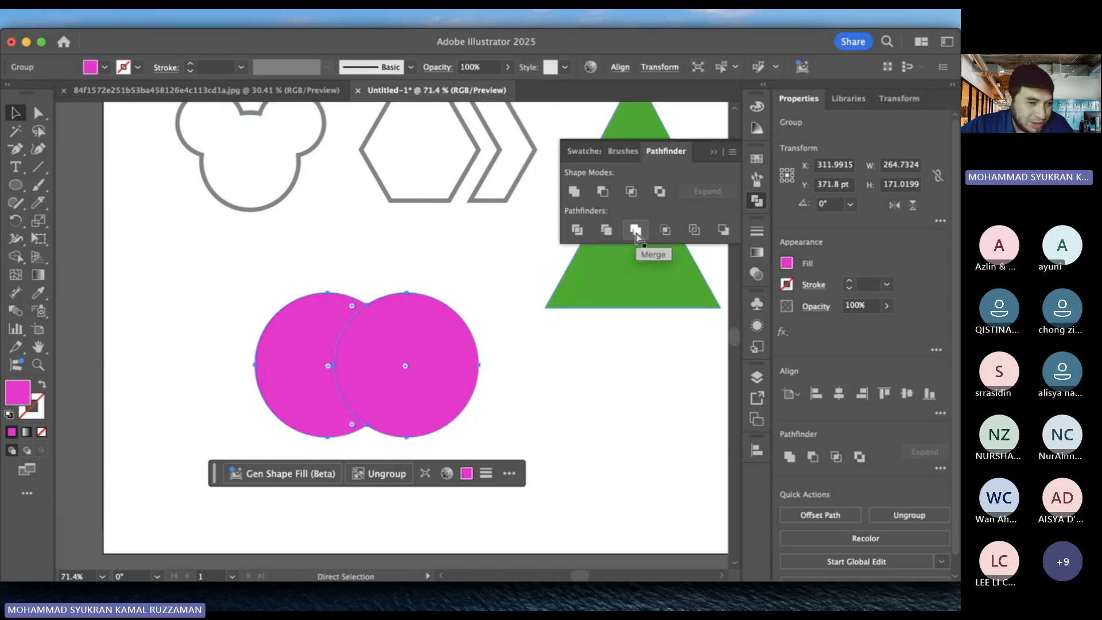
key("super+z")
key("super+z")
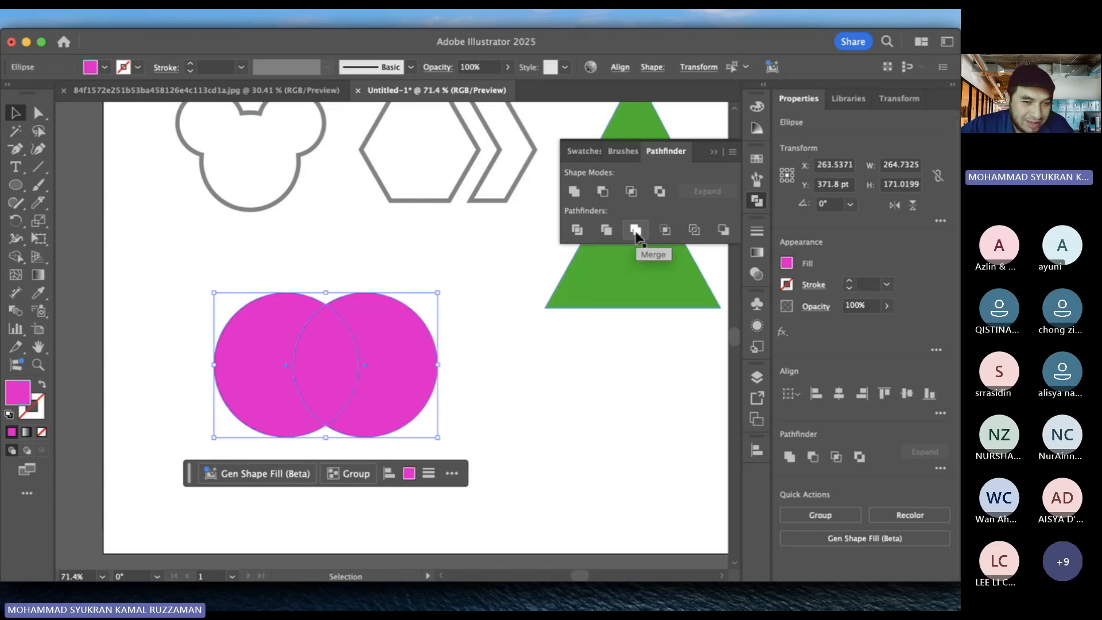
- Combine the two filled circles with Pathfinder Merge and shift the merged shape up and to the left
left_click(636, 231)
left_click(526, 375)
left_click_drag(376, 374, 302, 350)
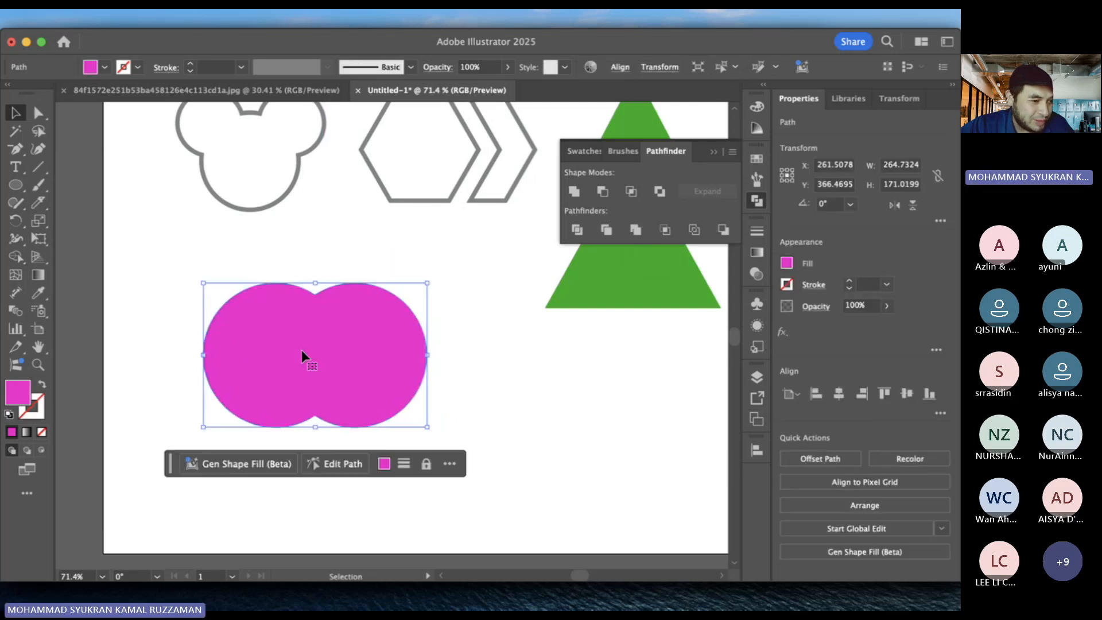
- Swap the merged shape's fill and stroke back and forth to check its single outline
left_click(41, 386)
left_click(41, 386)
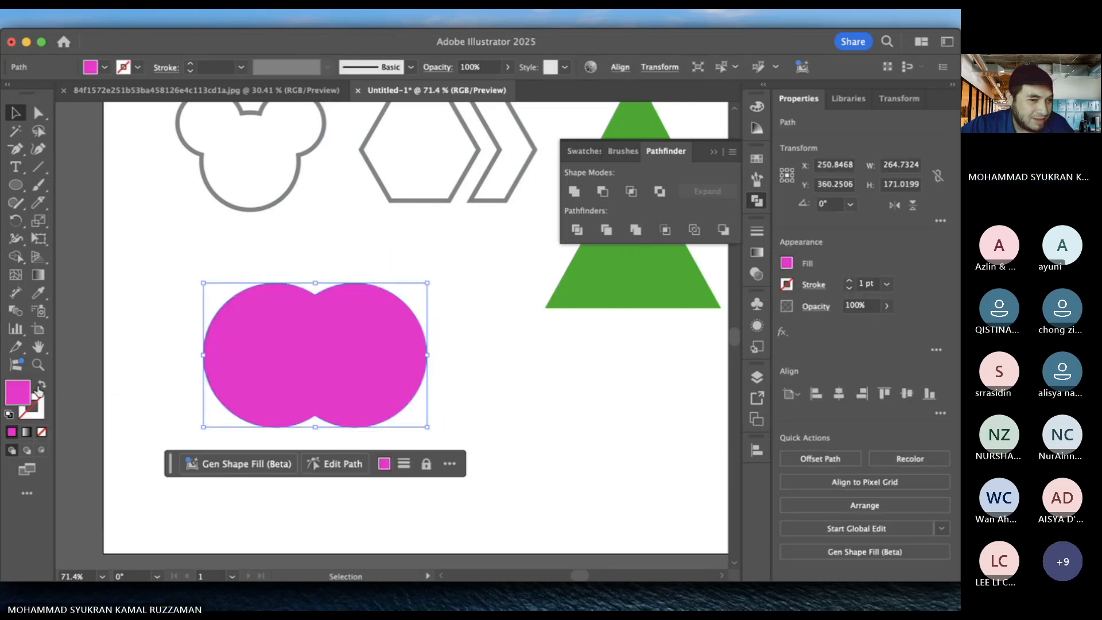
left_click(40, 386)
left_click(41, 386)
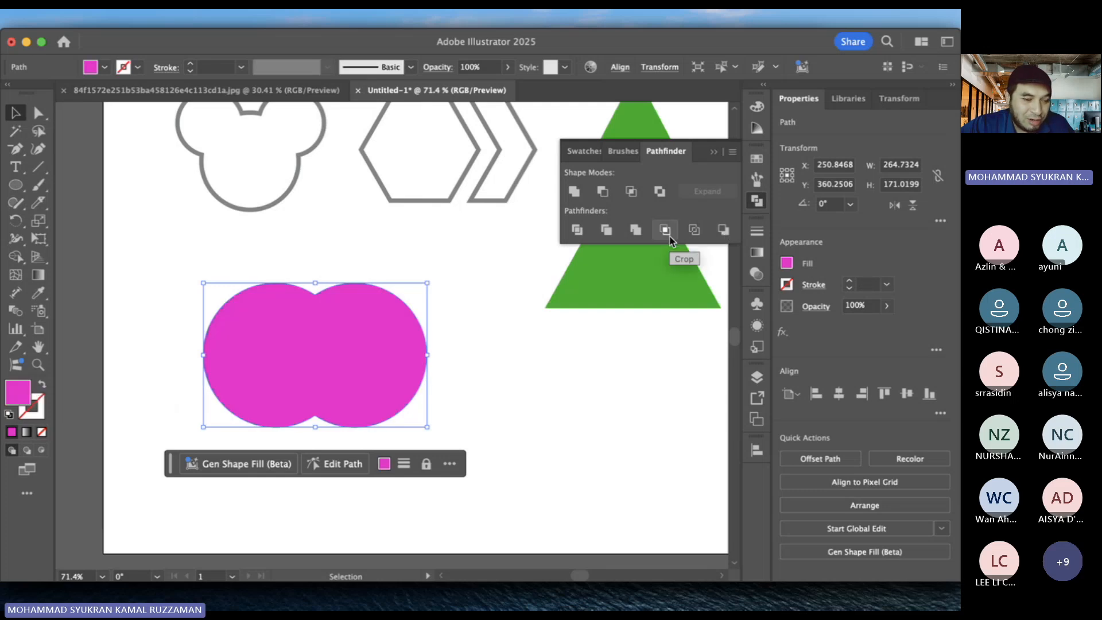
- Undo the merge and the color swaps, back to the two outlined magenta circles
left_click(487, 424)
key("super+z")
key("super+z")
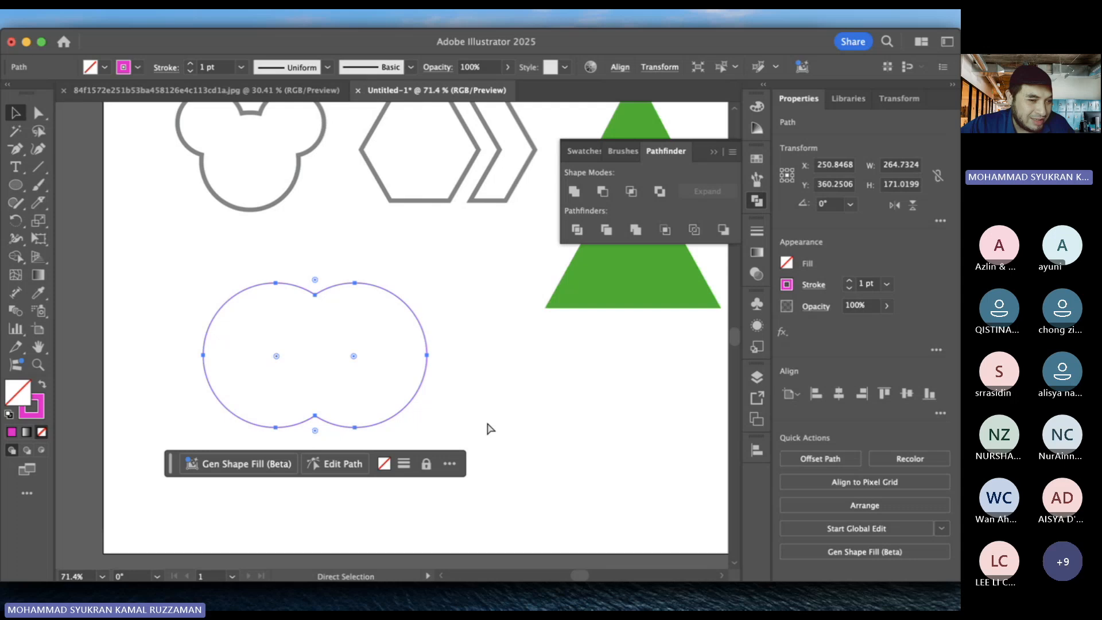
key("super+z")
key("super+z")
key("super+z")
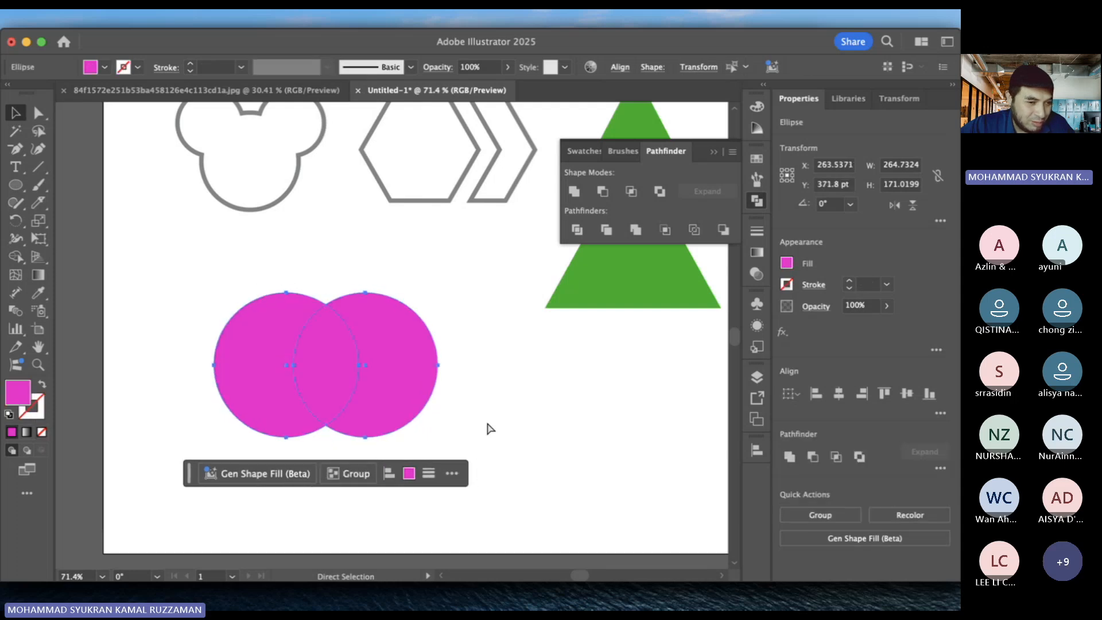
key("v")
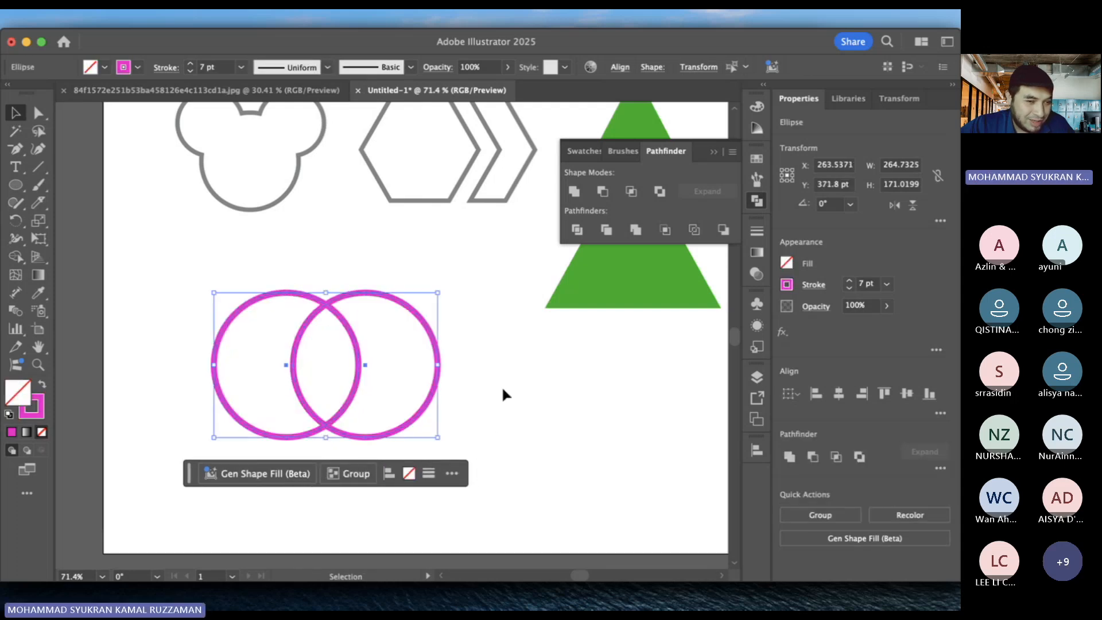
- Try Pathfinder Crop on the two outlined circles, and undo it
left_click(665, 230)
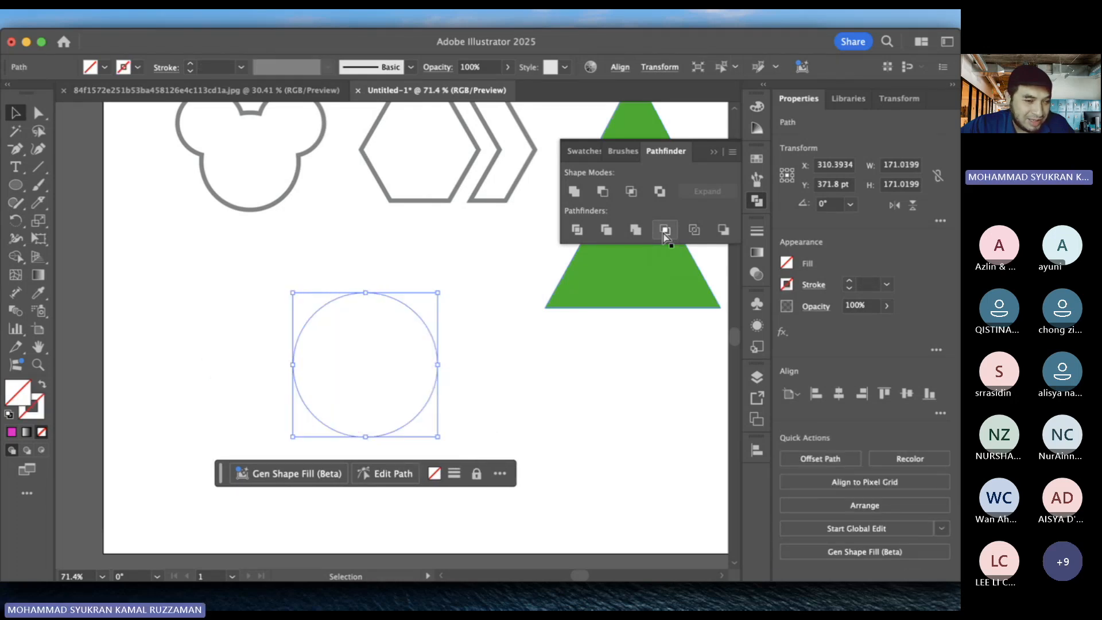
key("super+z")
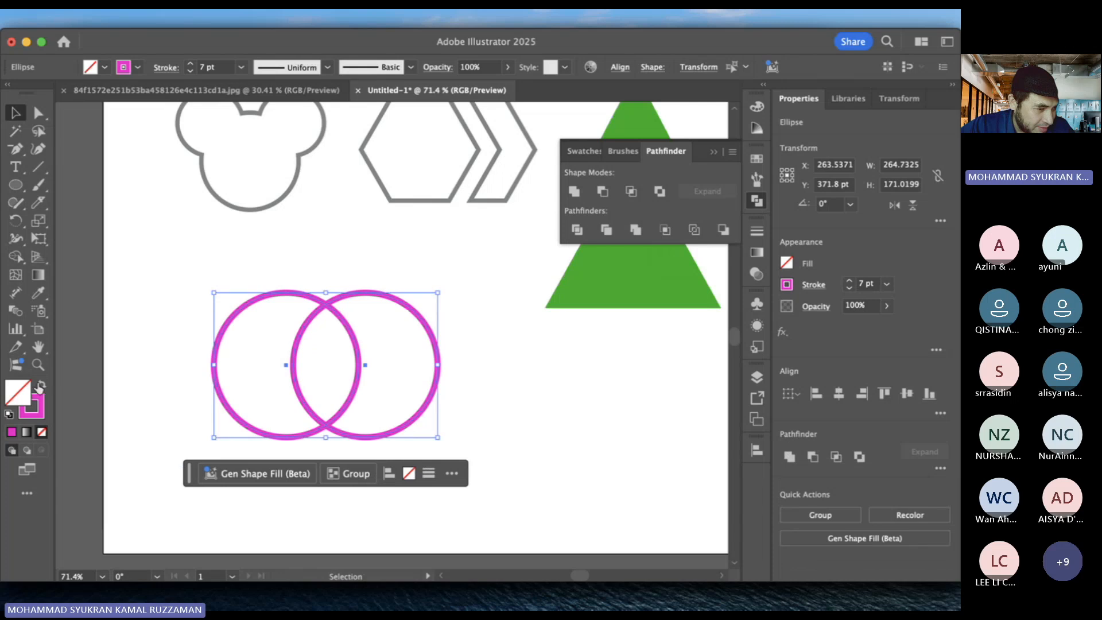
- Swap the circles' stroke to a solid magenta fill and apply Pathfinder Crop to them
left_click(41, 385)
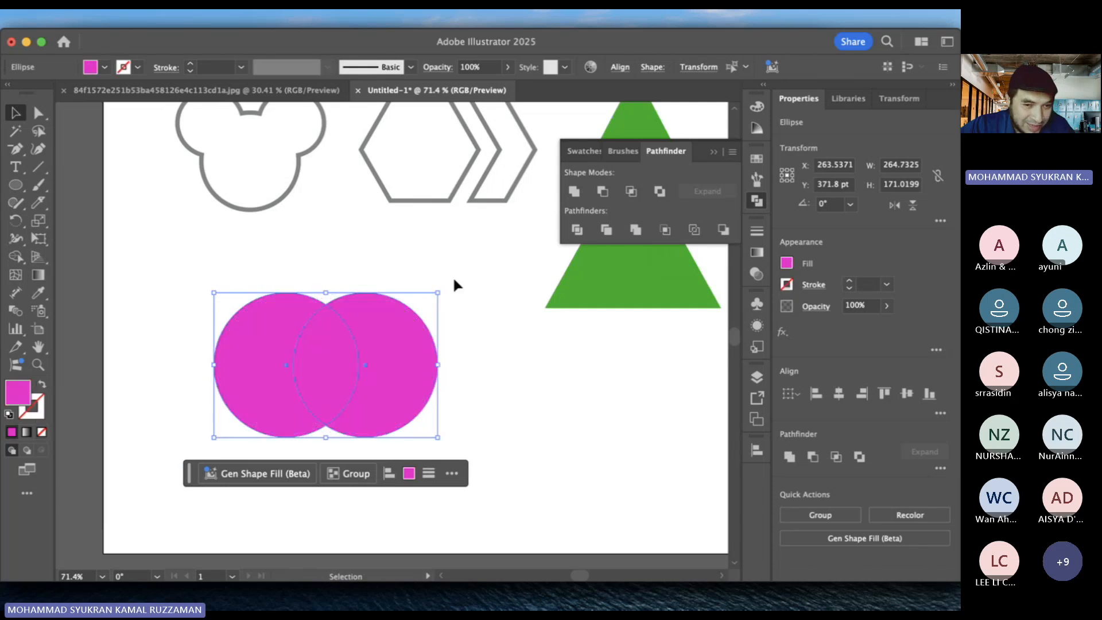
left_click(665, 230)
left_click(501, 385)
- Shift the cropped group slightly up and to the left, and ungroup it to select the magenta lens alone
left_click(314, 383)
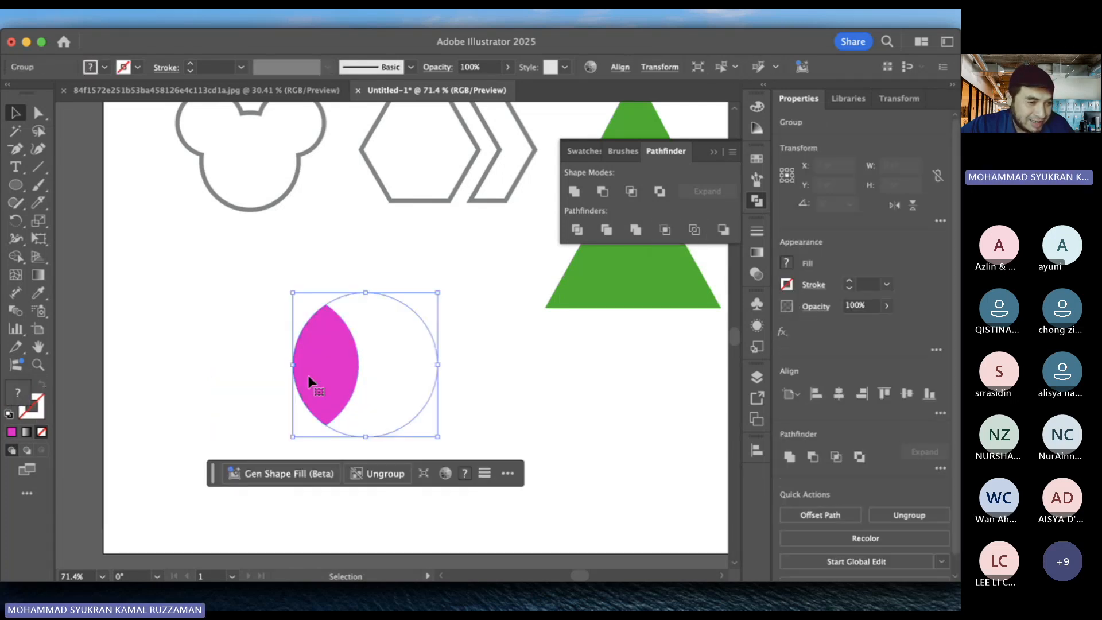
left_click_drag(322, 388, 307, 379)
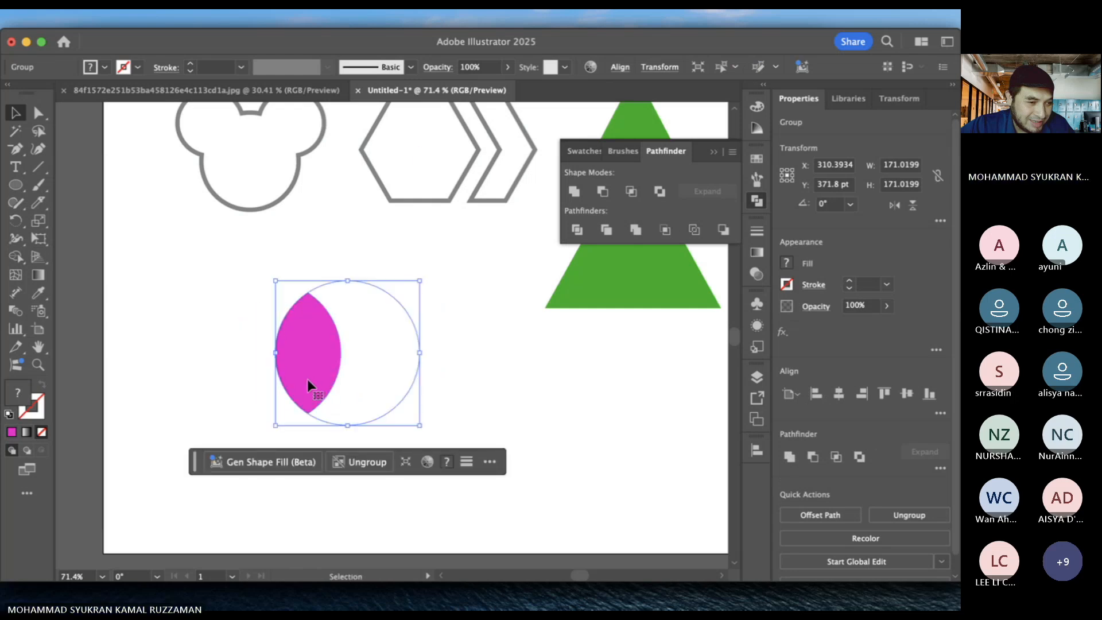
right_click(308, 379)
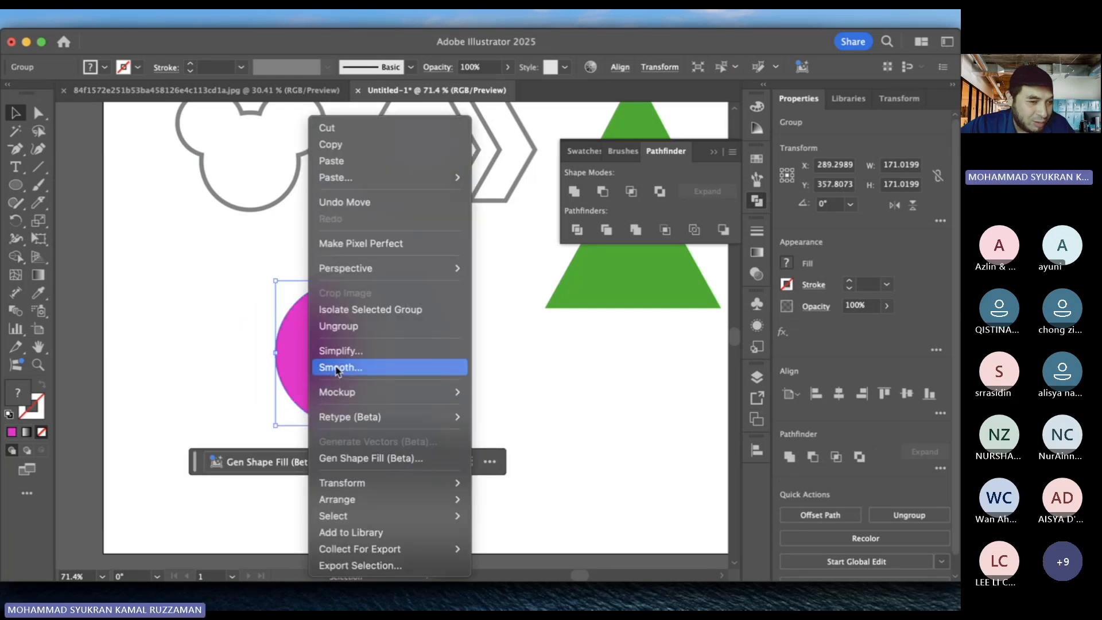
left_click(347, 331)
left_click(428, 387)
mouse_move(295, 373)
left_mouse_down()
mouse_move(249, 371)
mouse_move(295, 369)
left_mouse_up()
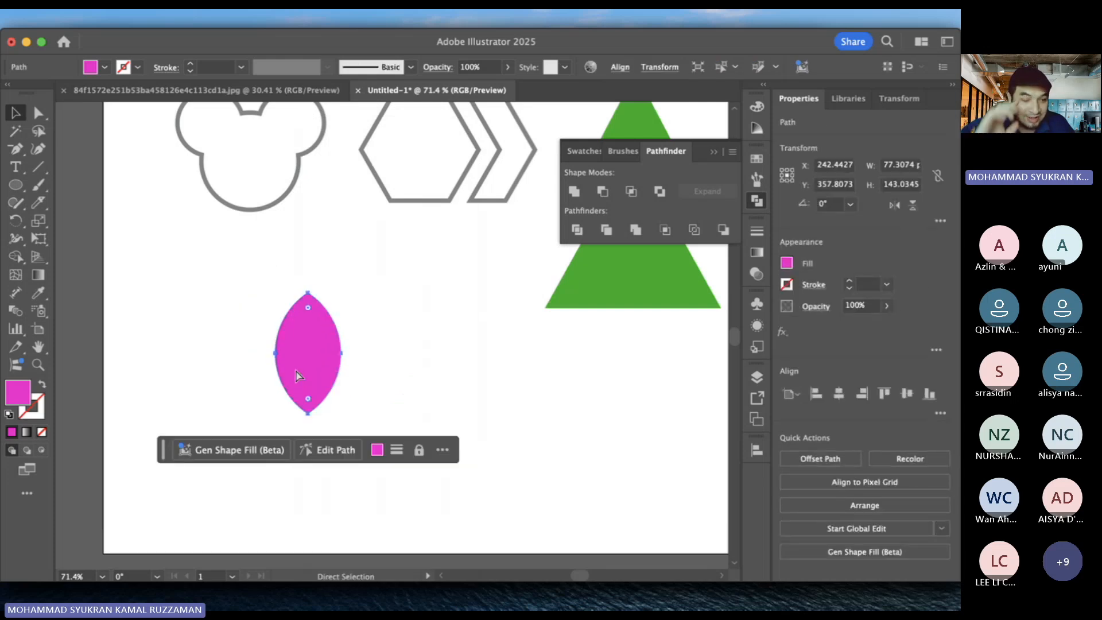
key("v")
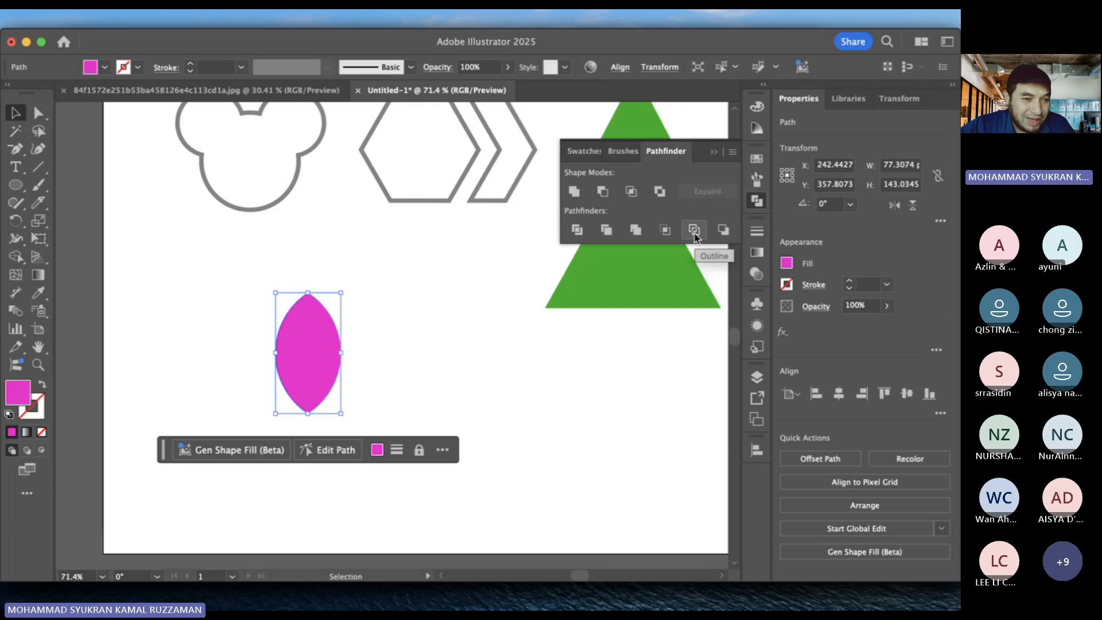
- Undo the ungrouping and the move of the cropped shape
key("super+z")
key("super+z")
key("super+z")
key("super+z")
key("super+z")
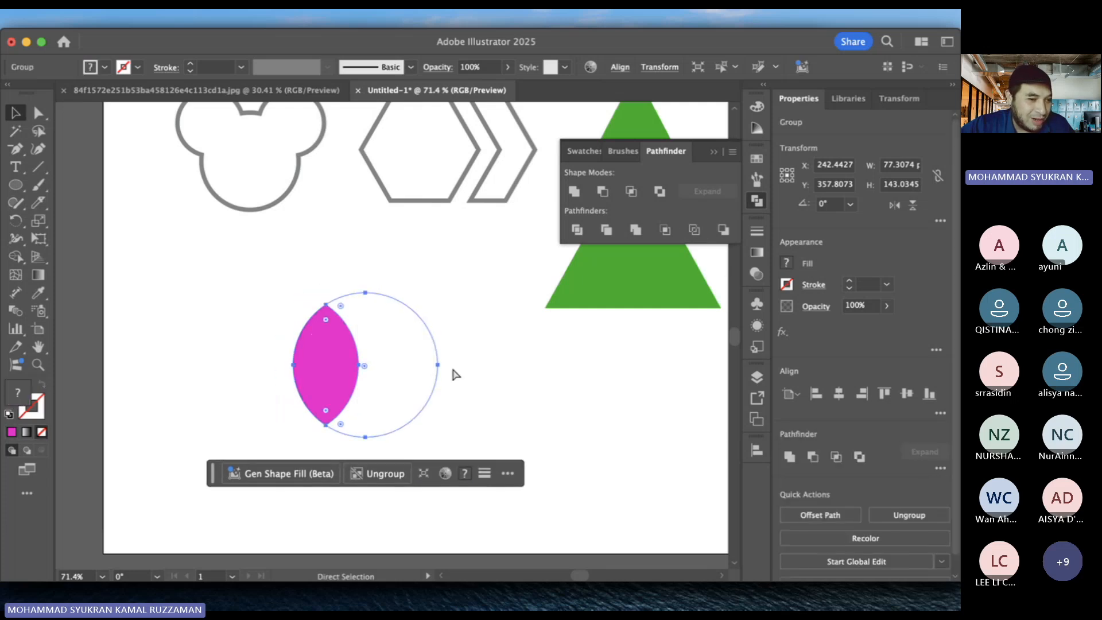
- Undo the crop and fill swap on the circles, and select both magenta-outlined circles
key("super+z")
left_click(483, 371)
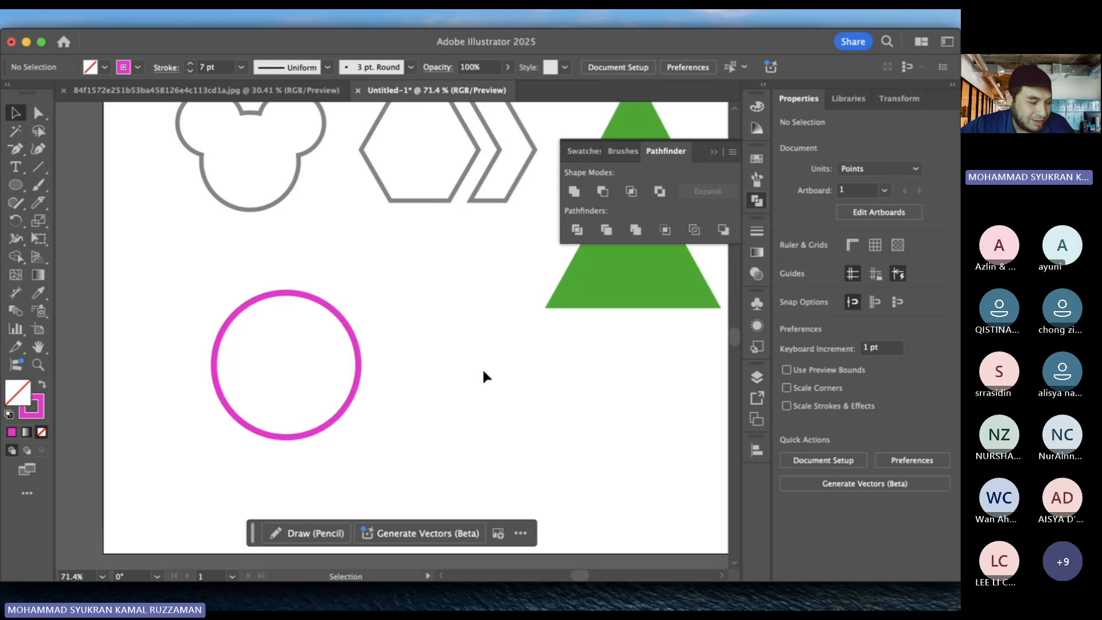
key("super+shift+z")
left_click_drag(139, 275, 443, 442)
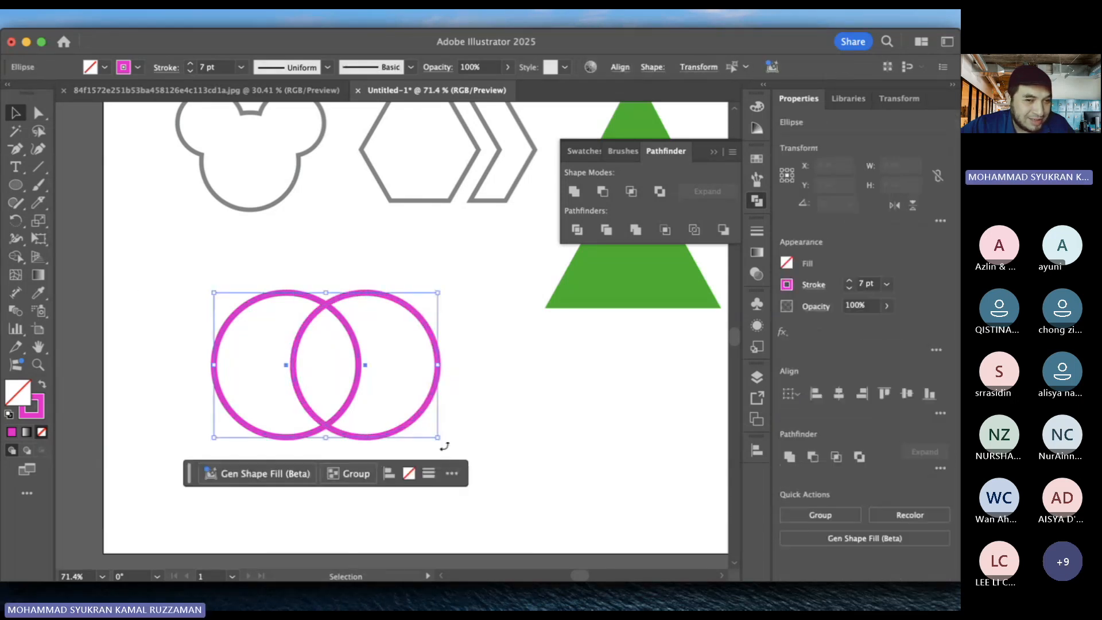
- Try Pathfinder Outline on the two magenta circles, and ungroup the resulting path segments
left_click(694, 231)
left_click(496, 343)
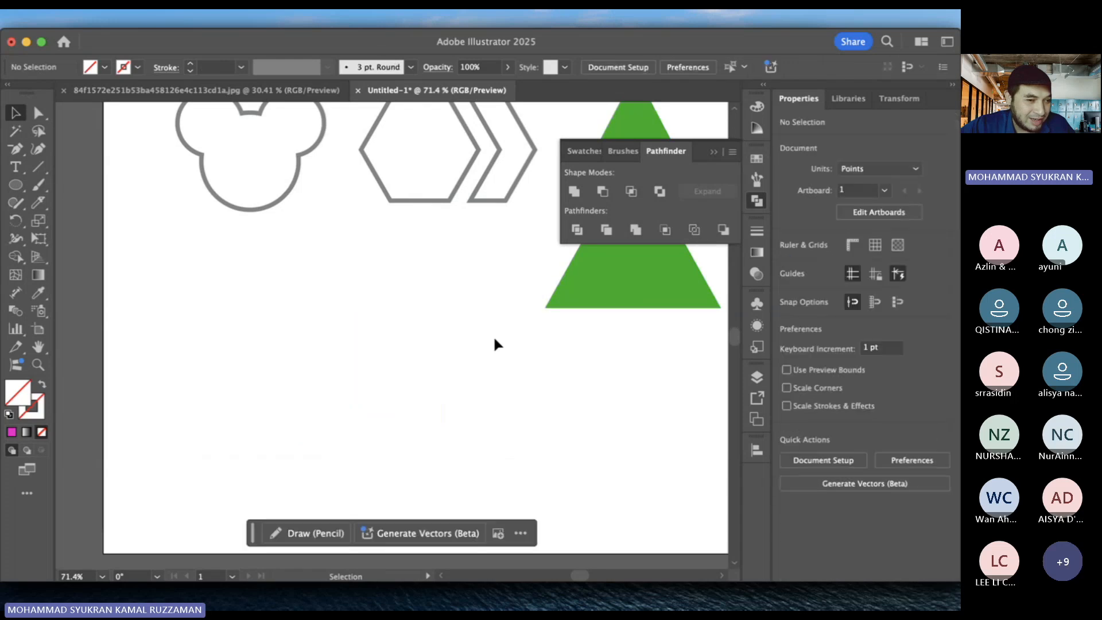
left_click(379, 293)
right_click(379, 294)
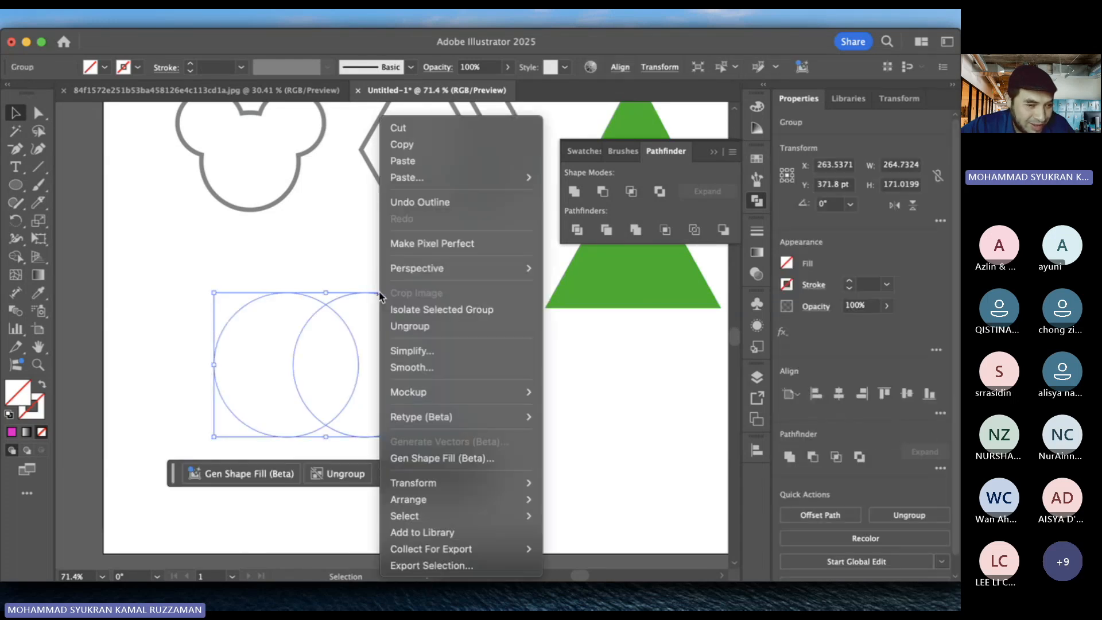
left_click(433, 326)
- Give all the ungrouped circle segments a near-black 181E00 stroke
left_click(194, 271)
left_click_drag(194, 269, 269, 342)
left_click(35, 410)
left_click(177, 301)
left_click_drag(170, 295, 440, 433)
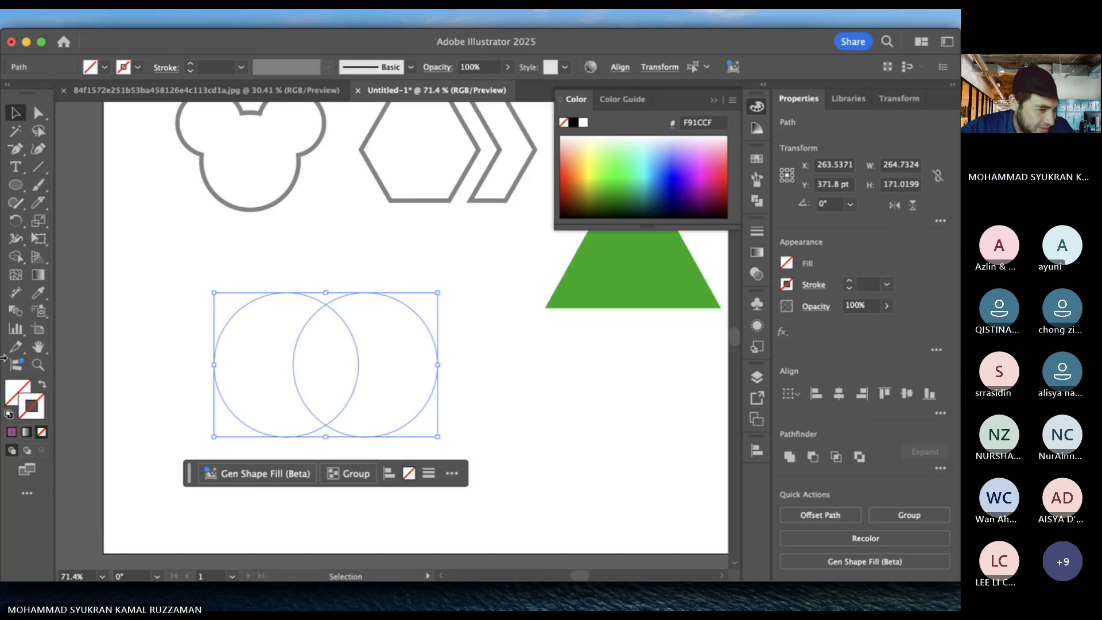
double_click(32, 402)
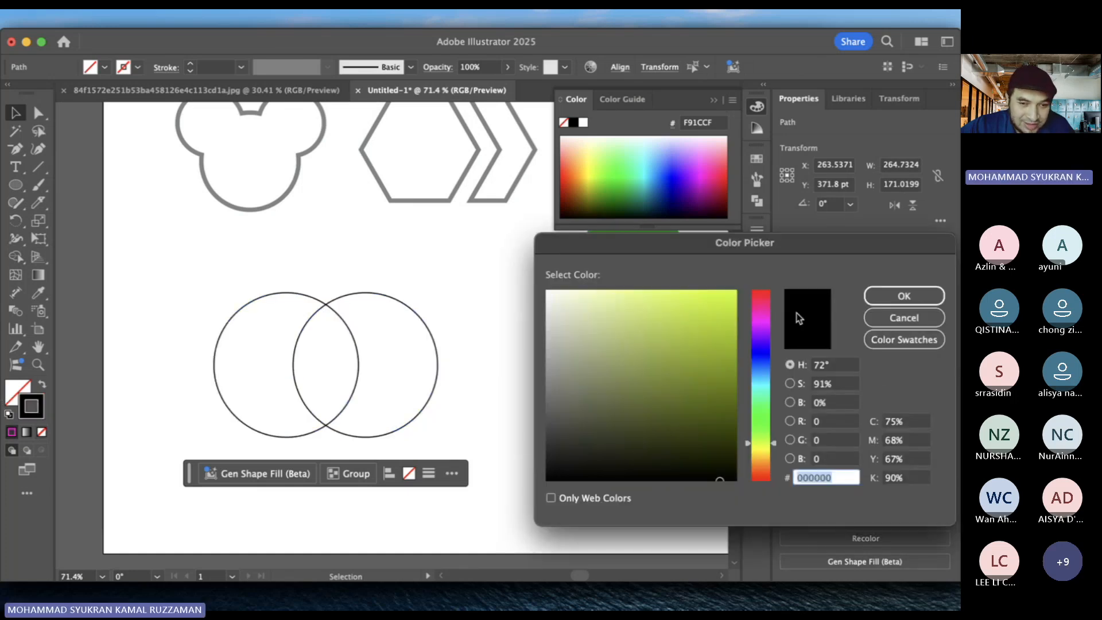
left_click_drag(730, 315, 738, 301)
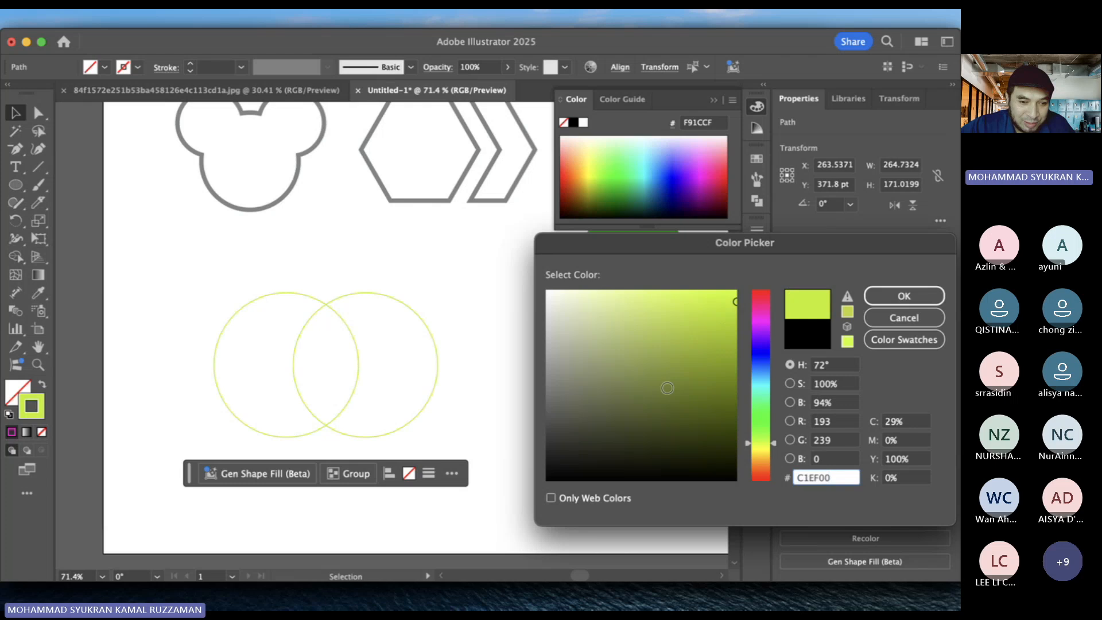
left_click_drag(667, 389, 747, 458)
left_click(904, 296)
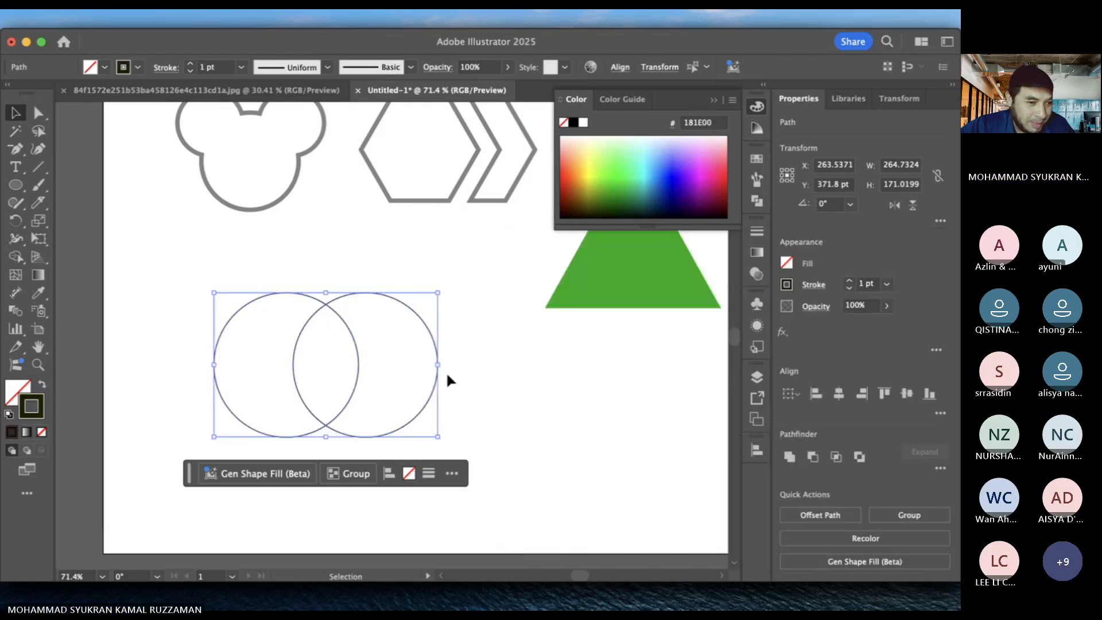
- Move the outer arc of the right-hand circle away from the overlap, and select the remaining inner arc
left_click(433, 418)
left_click_drag(421, 408, 477, 417)
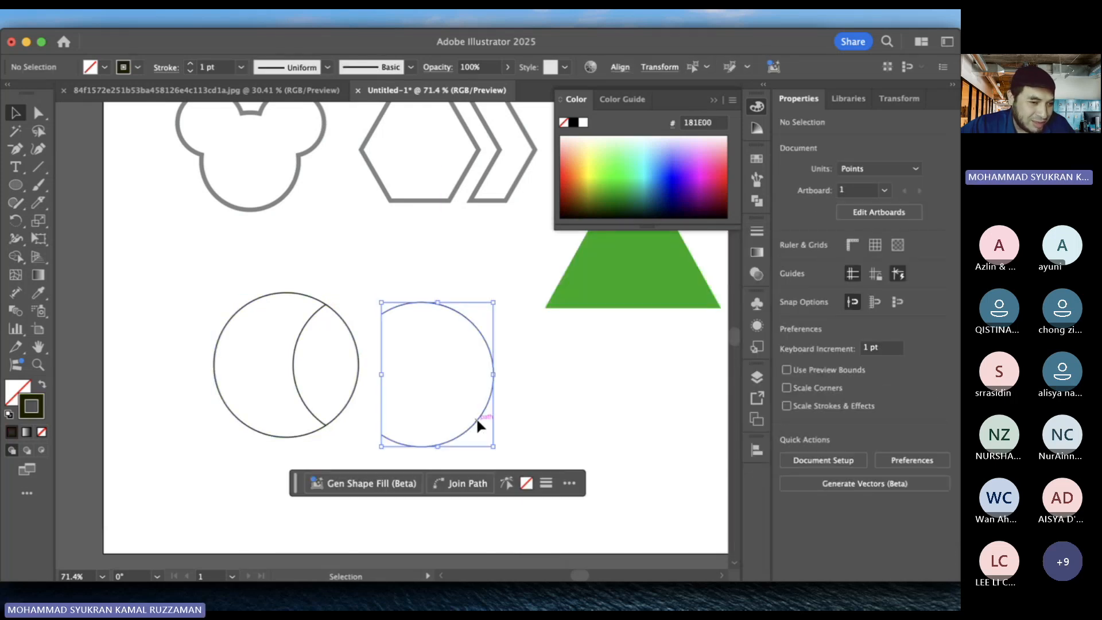
left_click(294, 370)
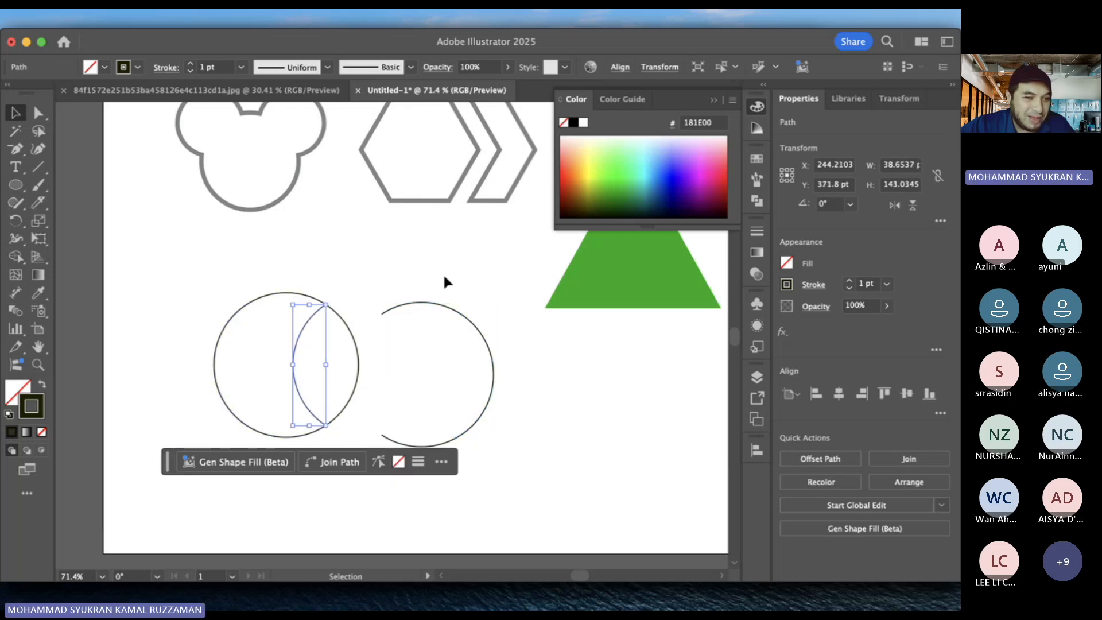
left_click(433, 363)
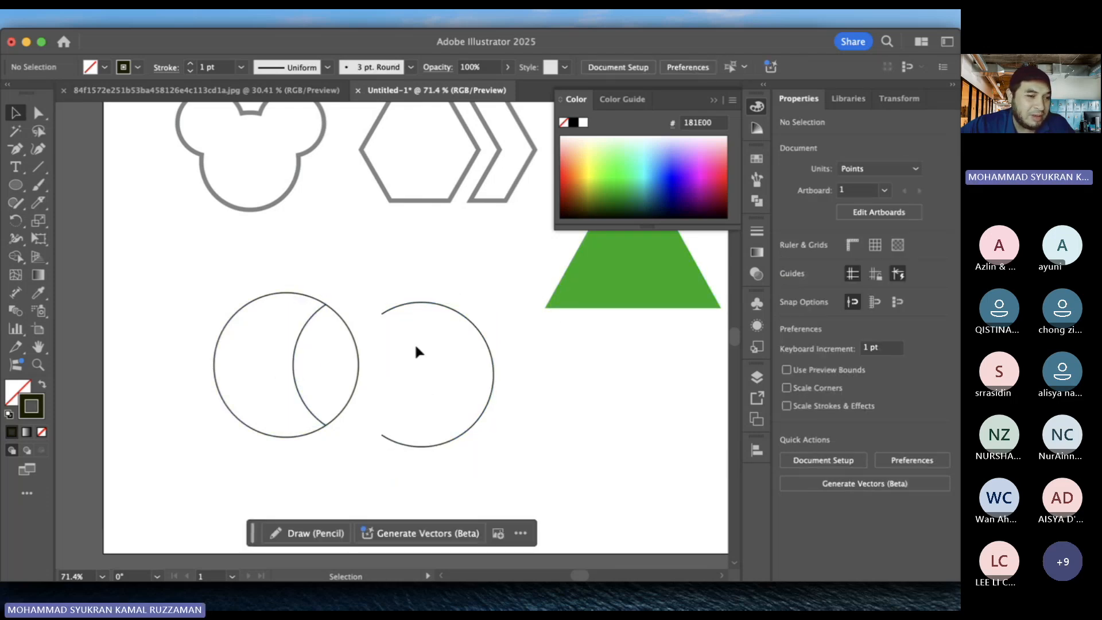
- Undo the arc move, stroke colouring and Outline operation to restore the two overlapping magenta-outlined circles
key("a")
key("super+z")
key("super+z")
key("super+z")
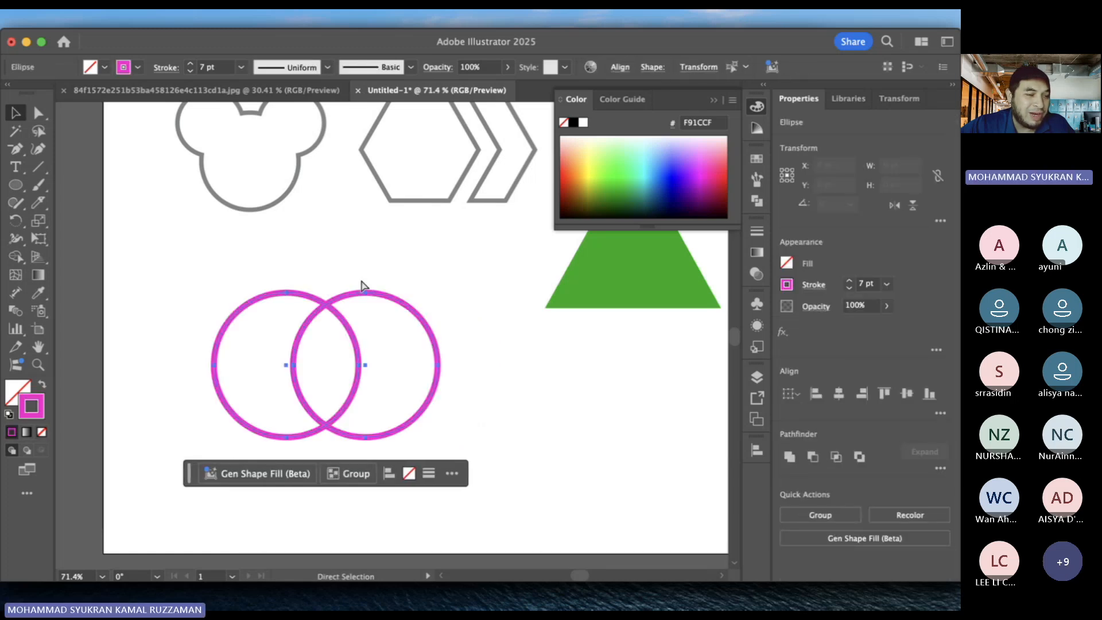
key("super+z")
key("super+z")
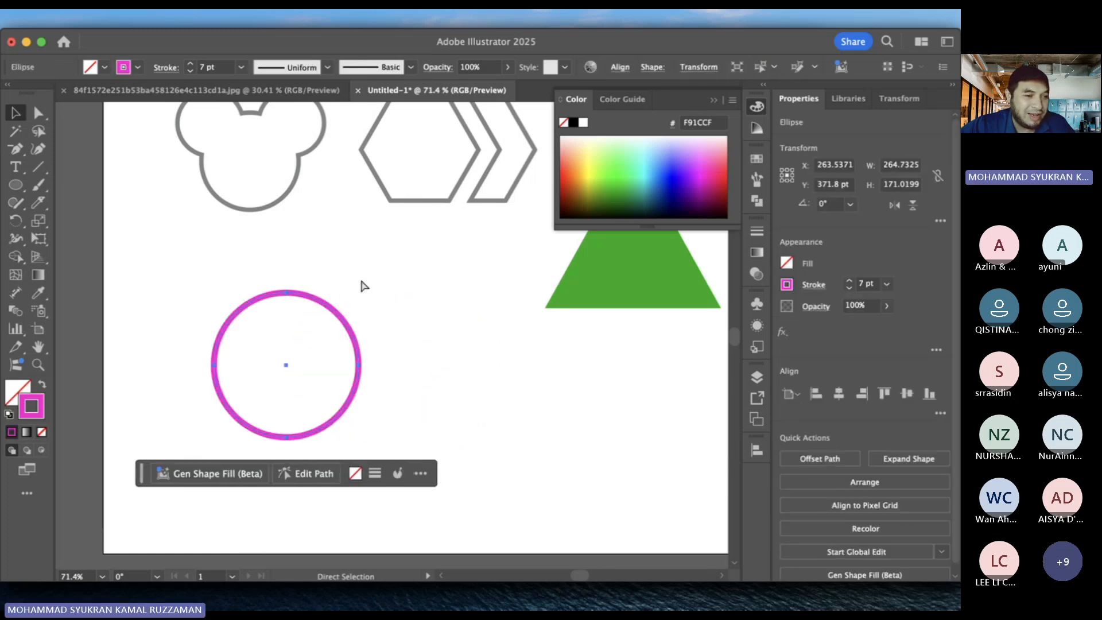
key("super+shift+z")
key("super+shift+z")
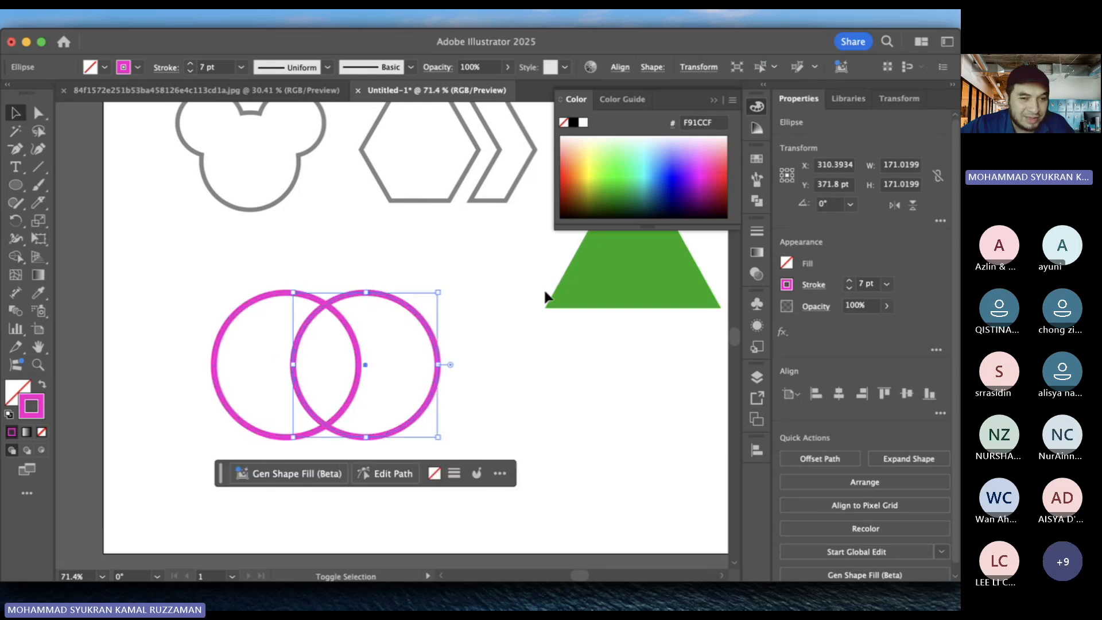
- Show the Pathfinder options, select both circles, and swap their magenta stroke to a solid fill
left_click(756, 109)
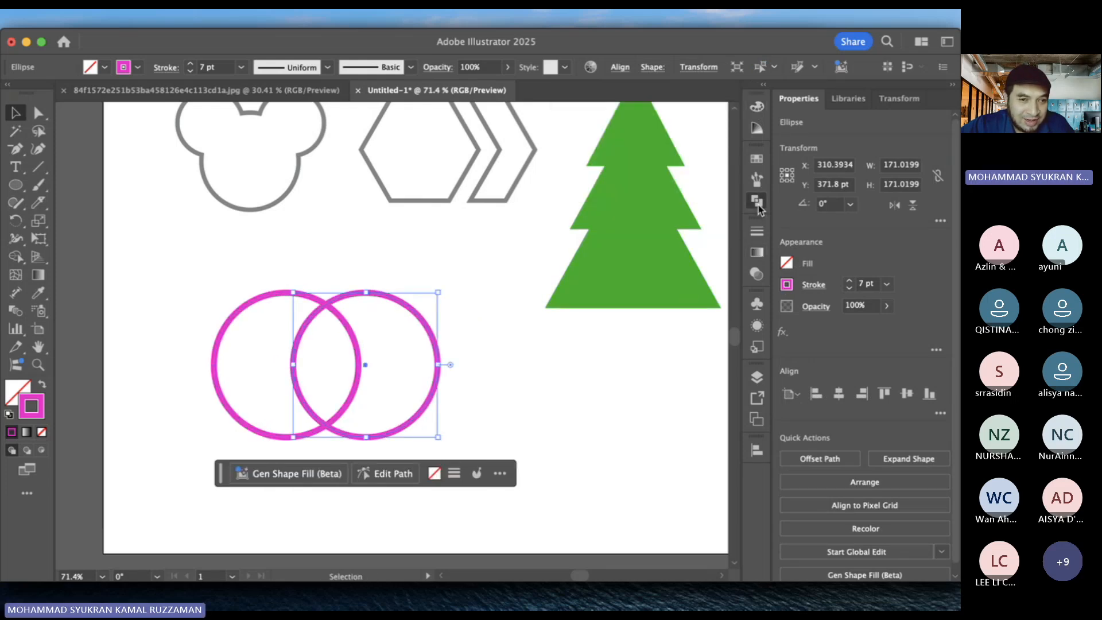
left_click(758, 202)
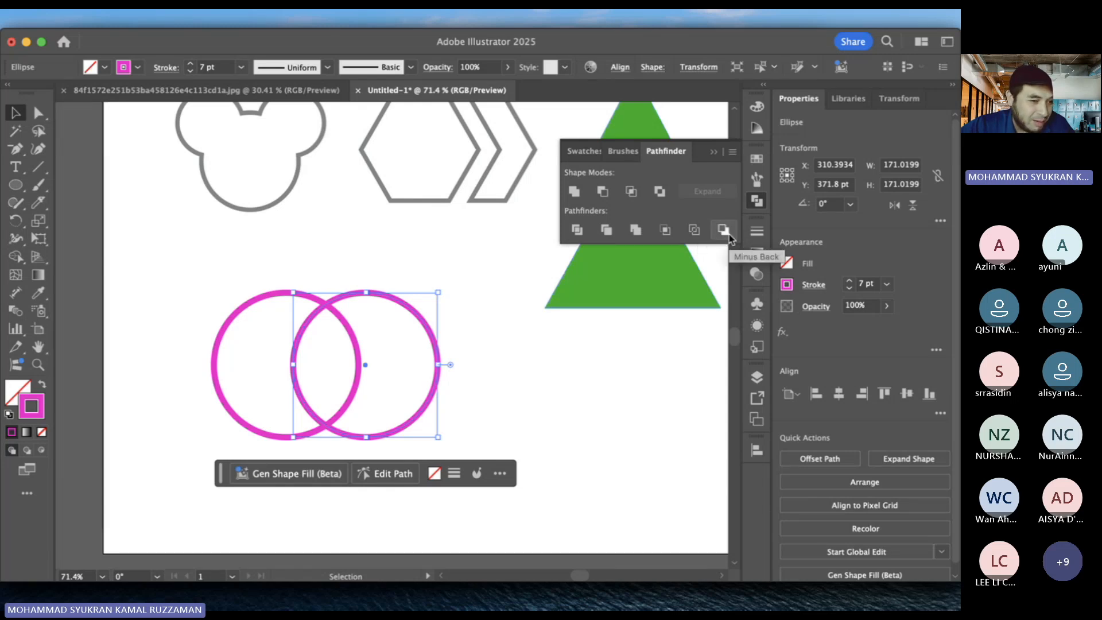
left_click(273, 265)
left_click(266, 299)
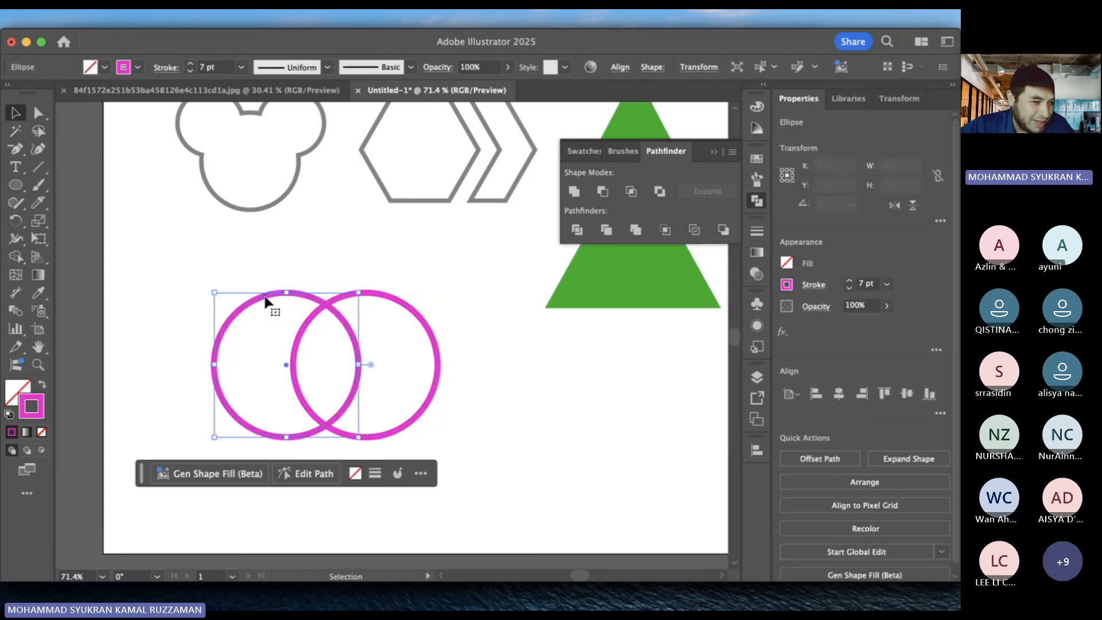
left_click_drag(205, 271, 446, 438)
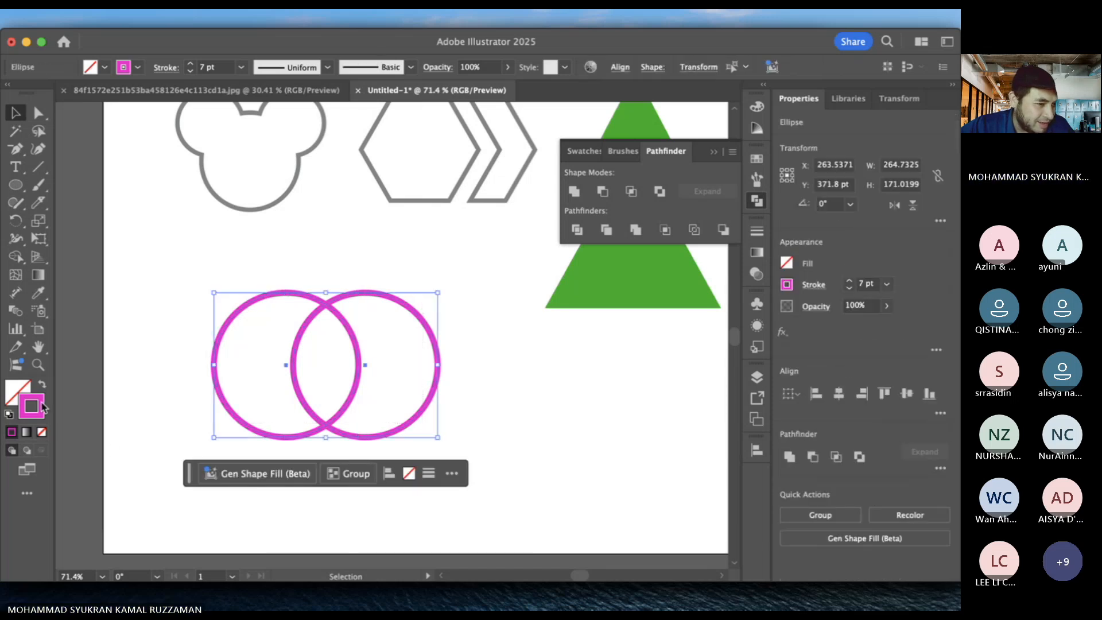
left_click(42, 384)
- Apply Pathfinder Minus Back to the two overlapping magenta-filled circles
left_click(125, 357)
left_click(241, 348)
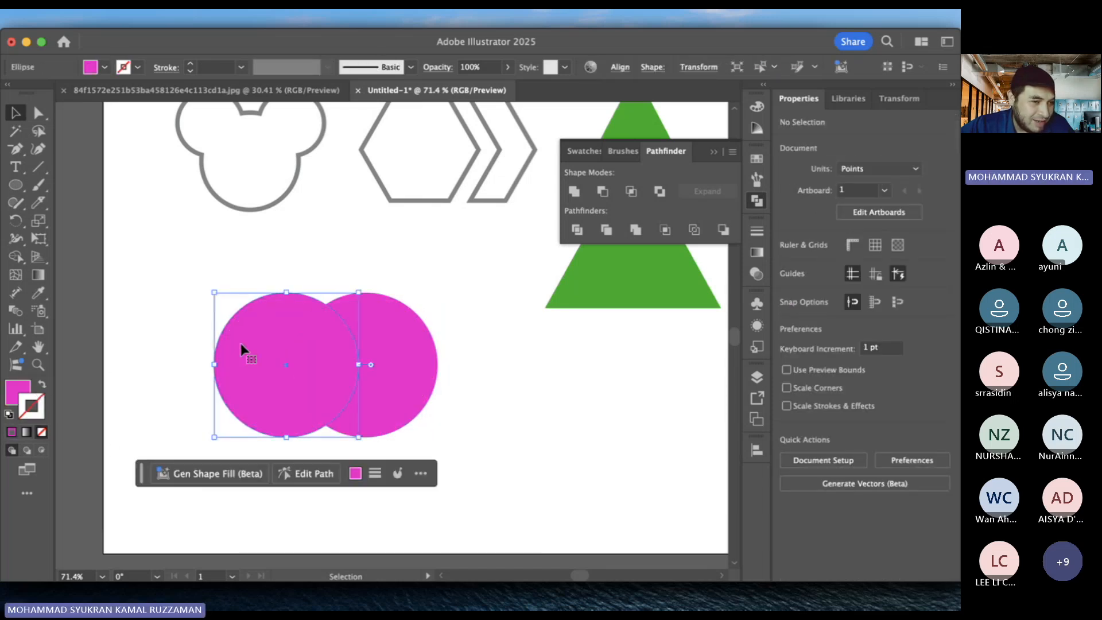
left_click_drag(167, 277, 426, 450)
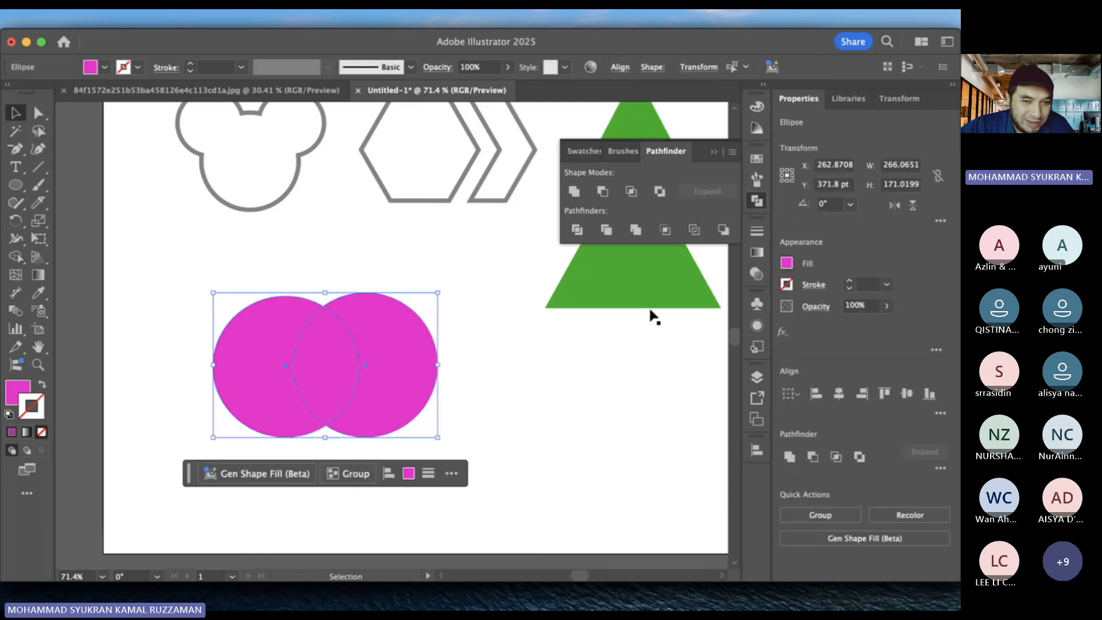
left_click(724, 230)
left_click(554, 393)
- Move the magenta crescent directly below the mouse-head outline, and hide the Pathfinder options
mouse_move(393, 340)
left_mouse_down()
mouse_move(344, 341)
mouse_move(410, 332)
left_mouse_up()
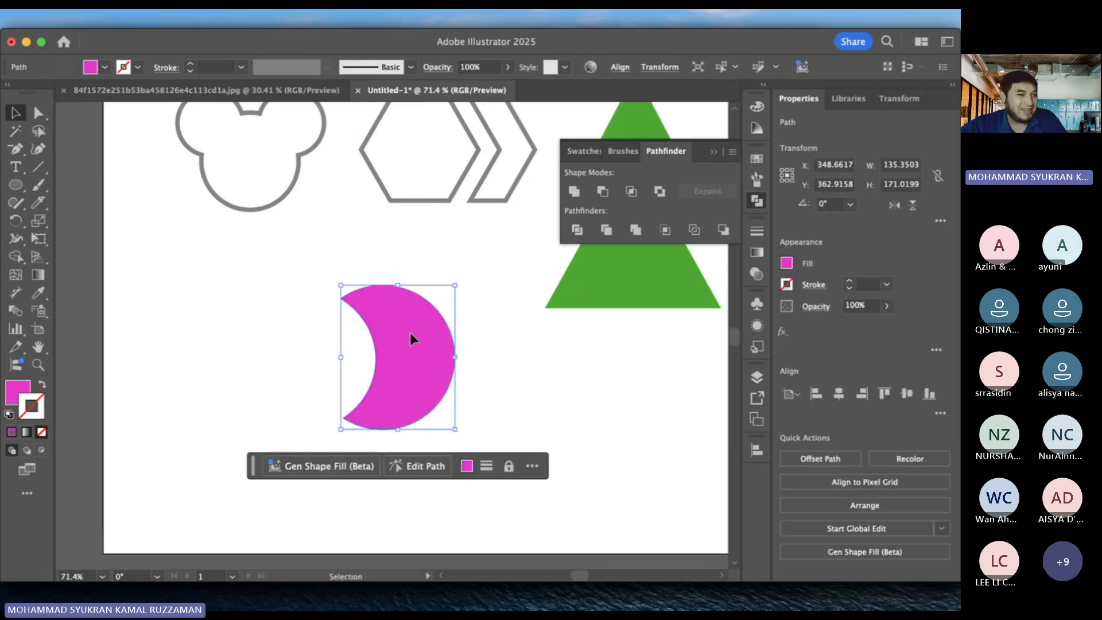
left_click(277, 339)
left_click(379, 328)
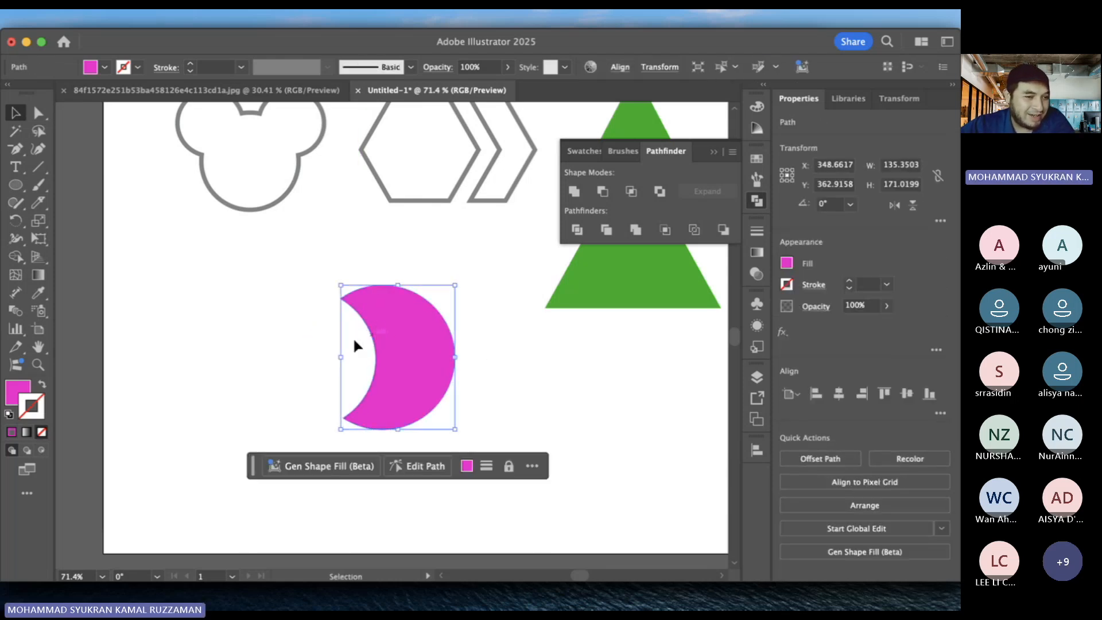
left_click_drag(395, 322, 394, 345)
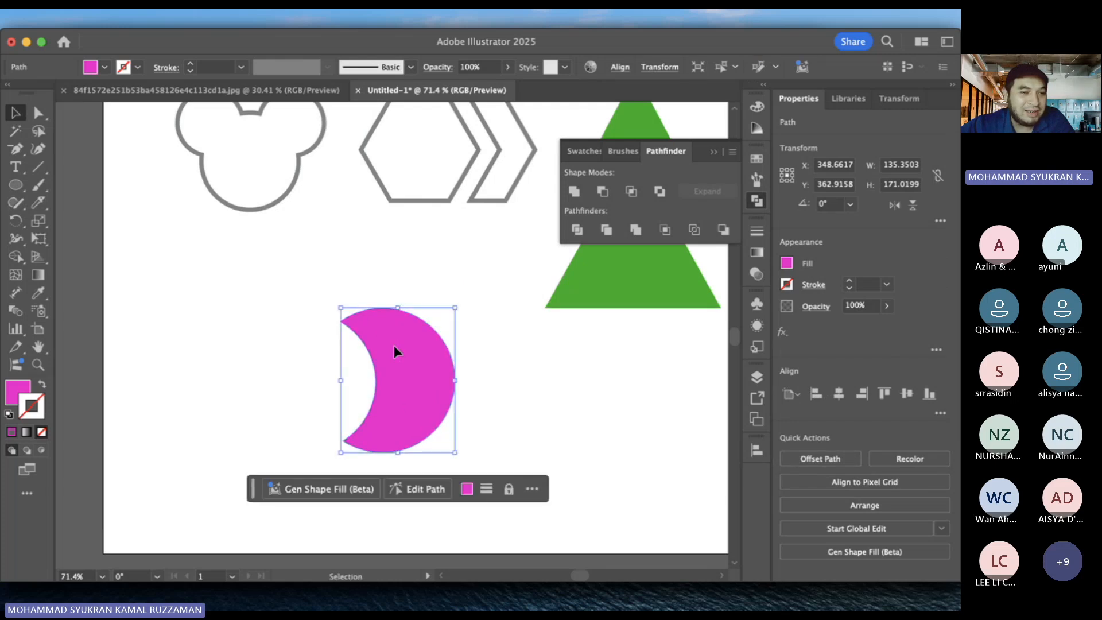
scroll(393, 346, "down", 3)
scroll(590, 273, "right", 3)
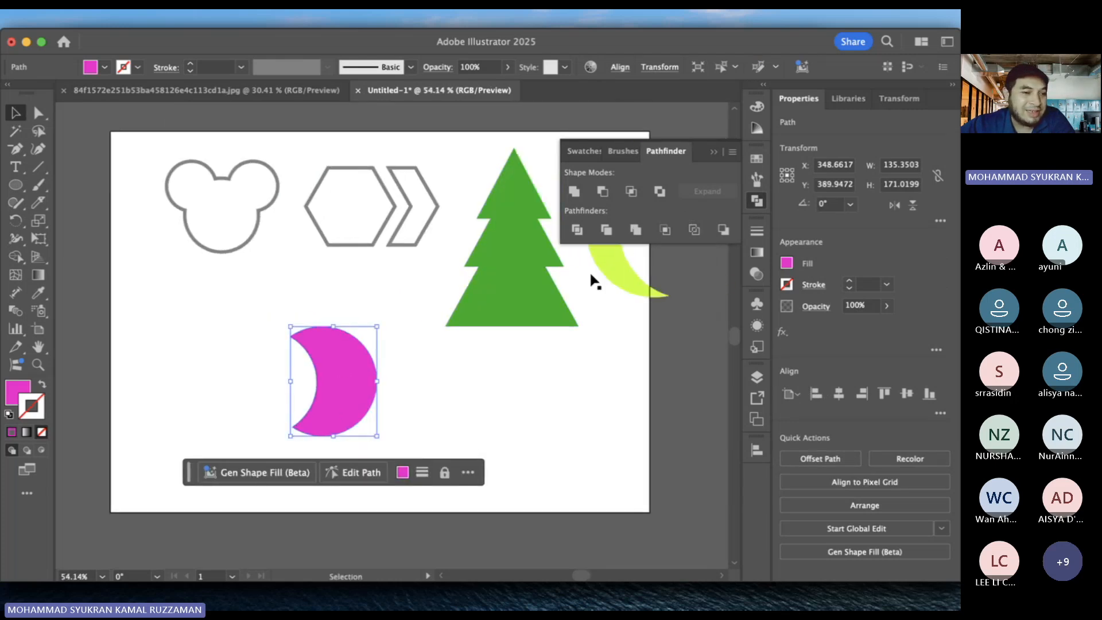
scroll(594, 282, "down", 2)
left_click_drag(356, 399, 252, 335)
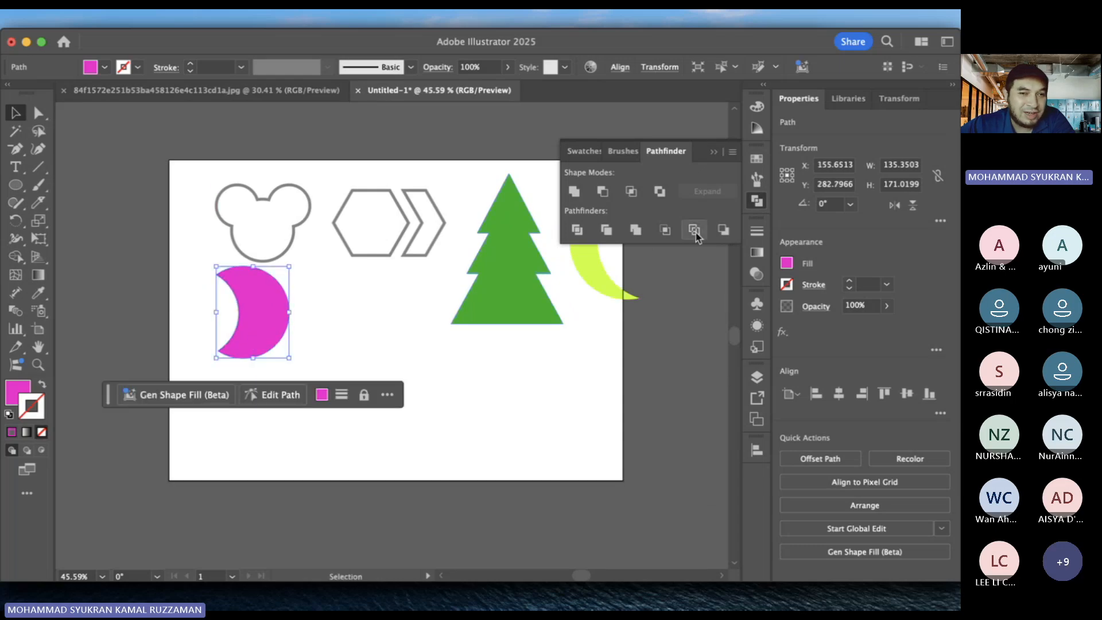
left_click(758, 201)
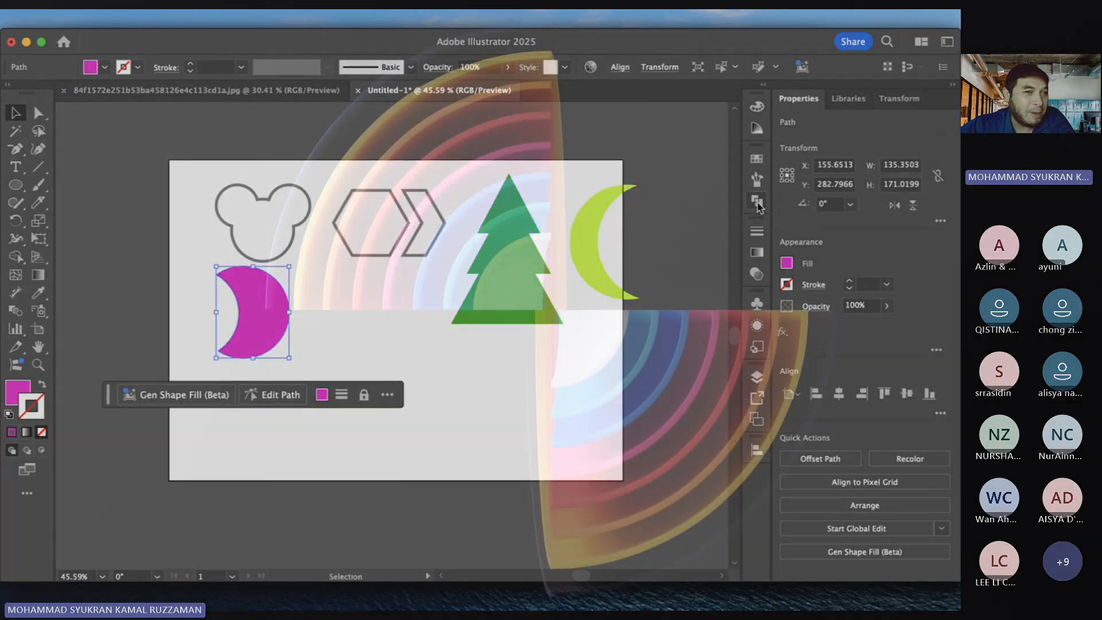